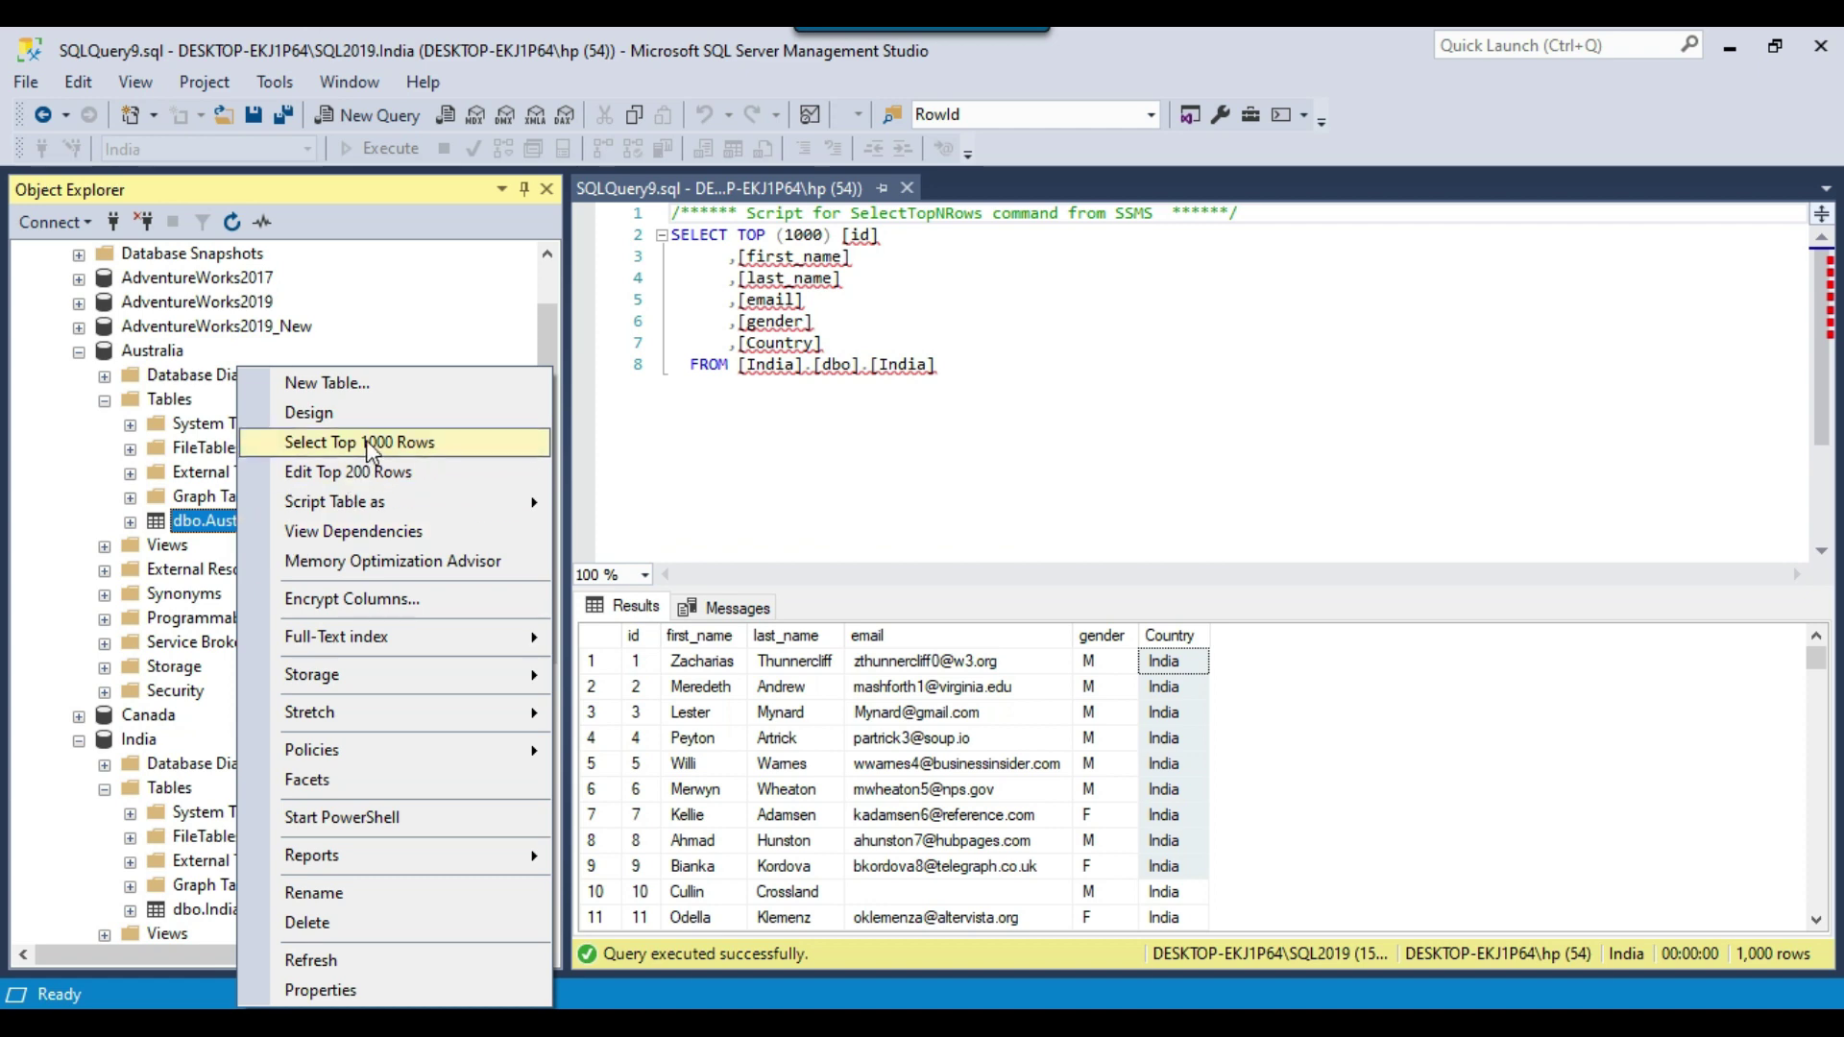
- Preview the top 1000 rows of the dbo.Australia table and examine its Country values
click(1174, 813)
drag(1170, 735, 1174, 865)
scroll(1191, 787, down, 1)
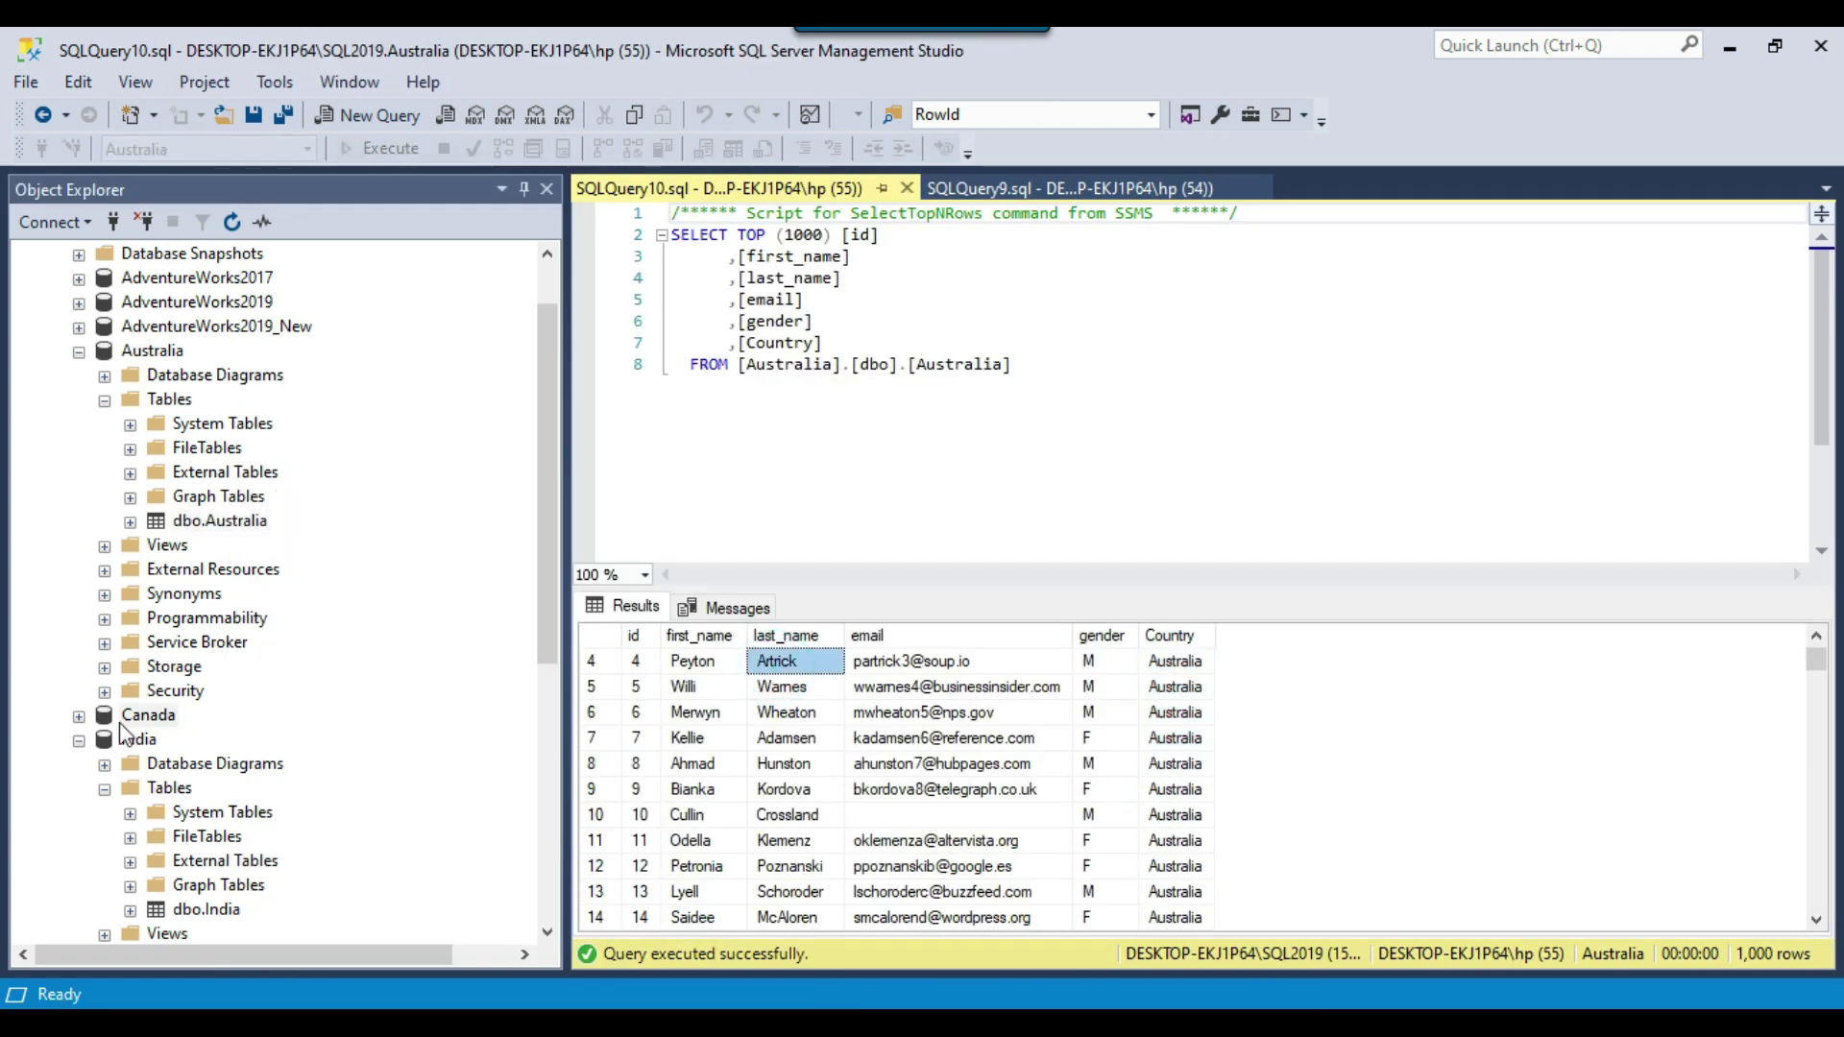
- Collapse the Australia database and locate the Australia, Canada, India and USA databases on the server
click(146, 715)
scroll(169, 730, down, 2)
scroll(188, 858, down, 3)
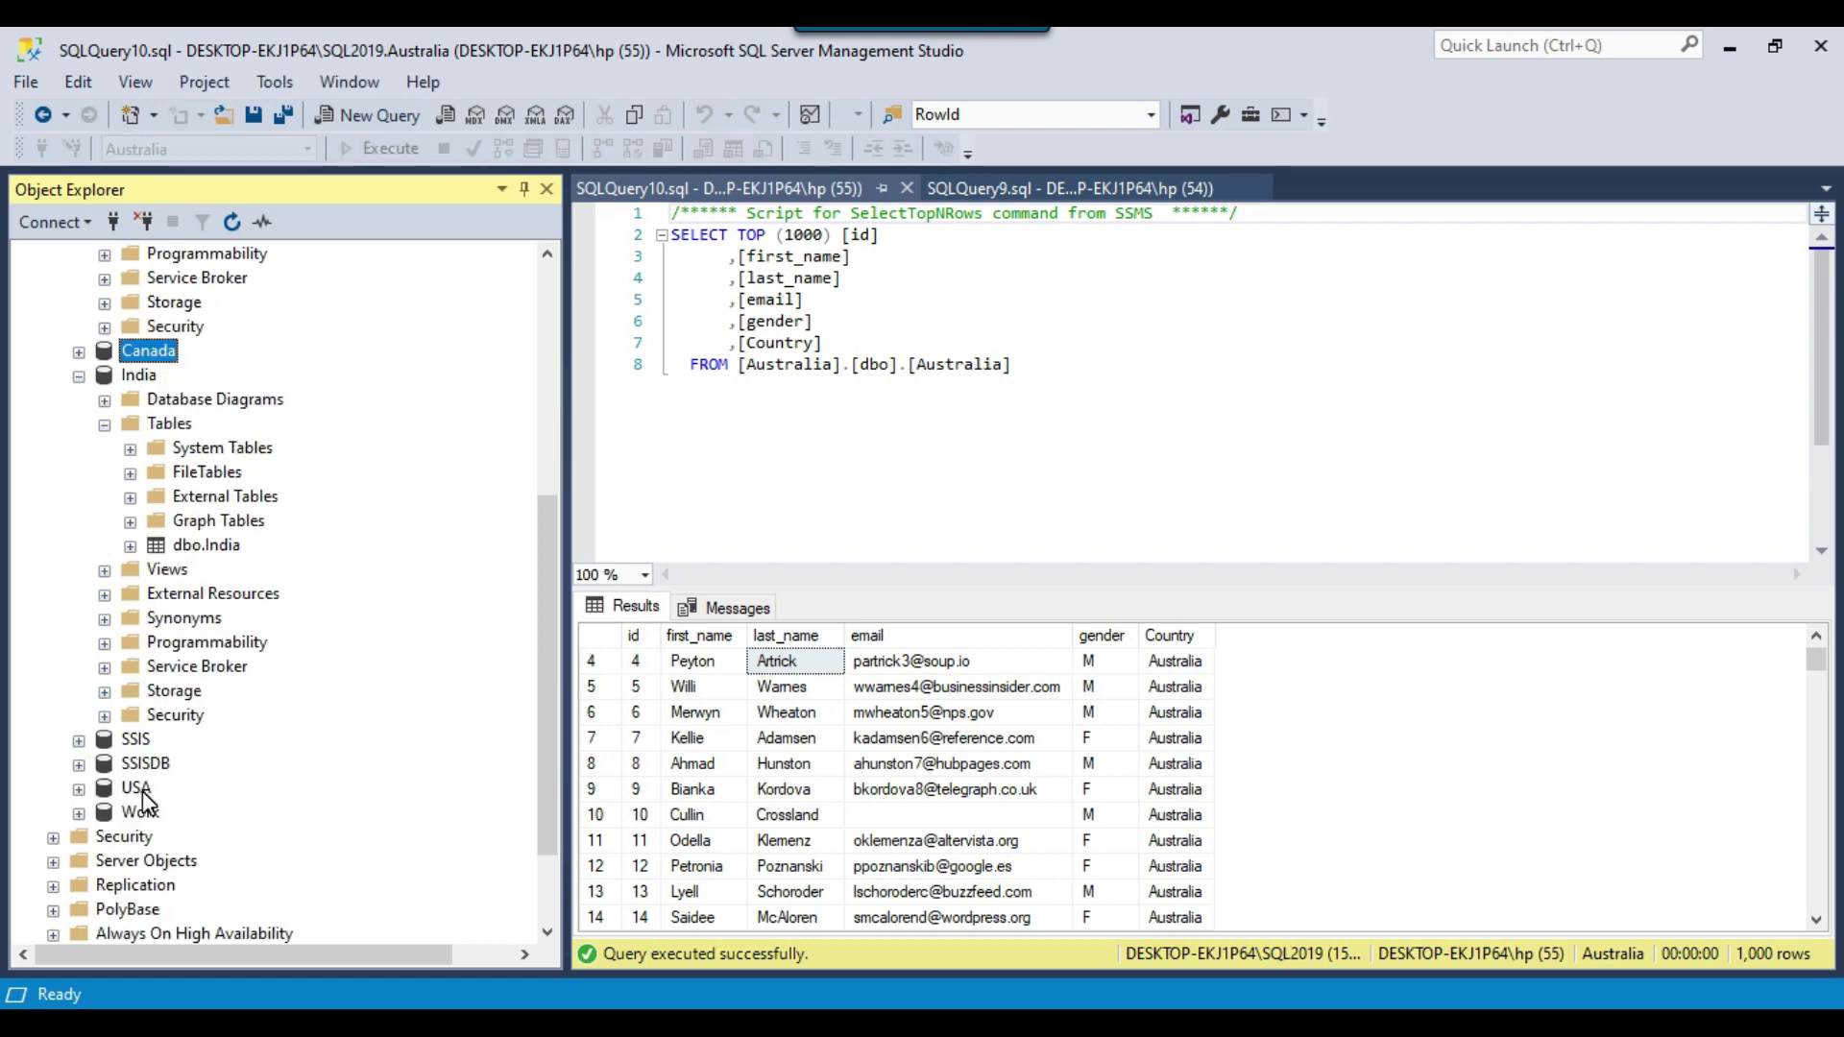
scroll(317, 669, up, 6)
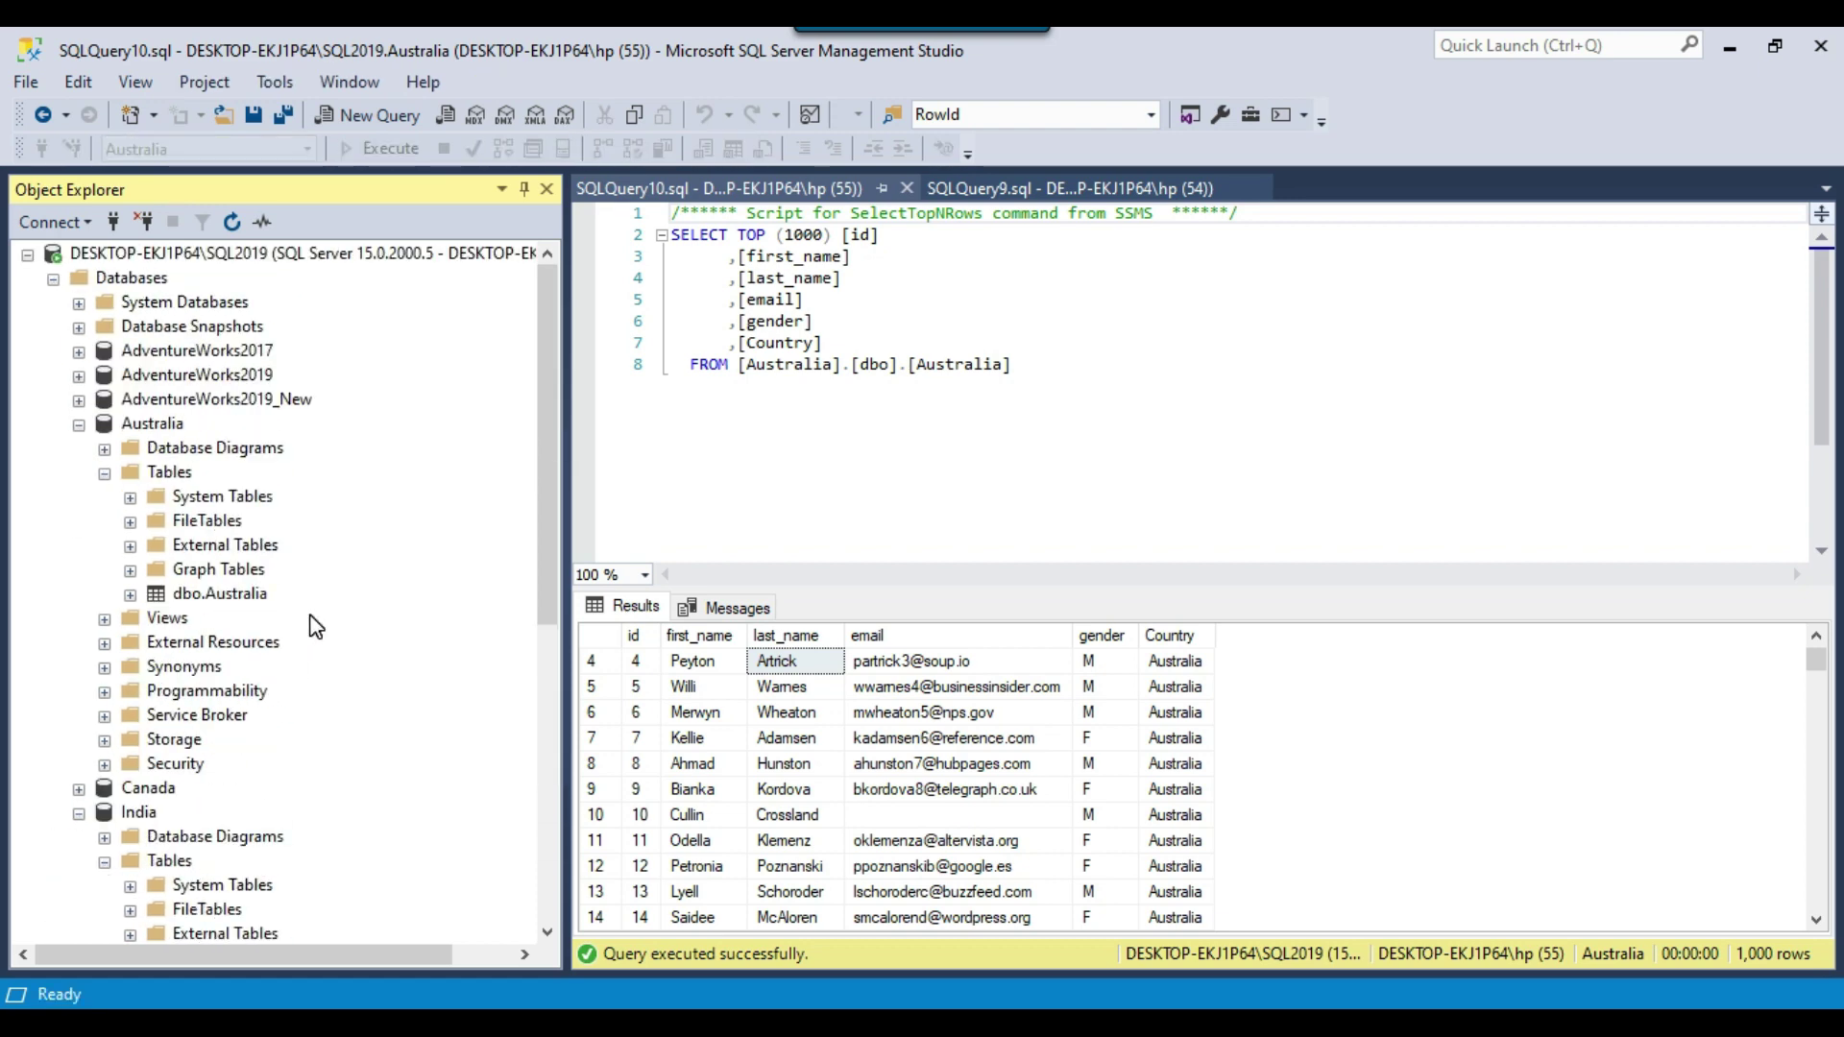
click(80, 428)
click(165, 424)
click(144, 447)
click(140, 472)
scroll(146, 701, down, 3)
click(136, 667)
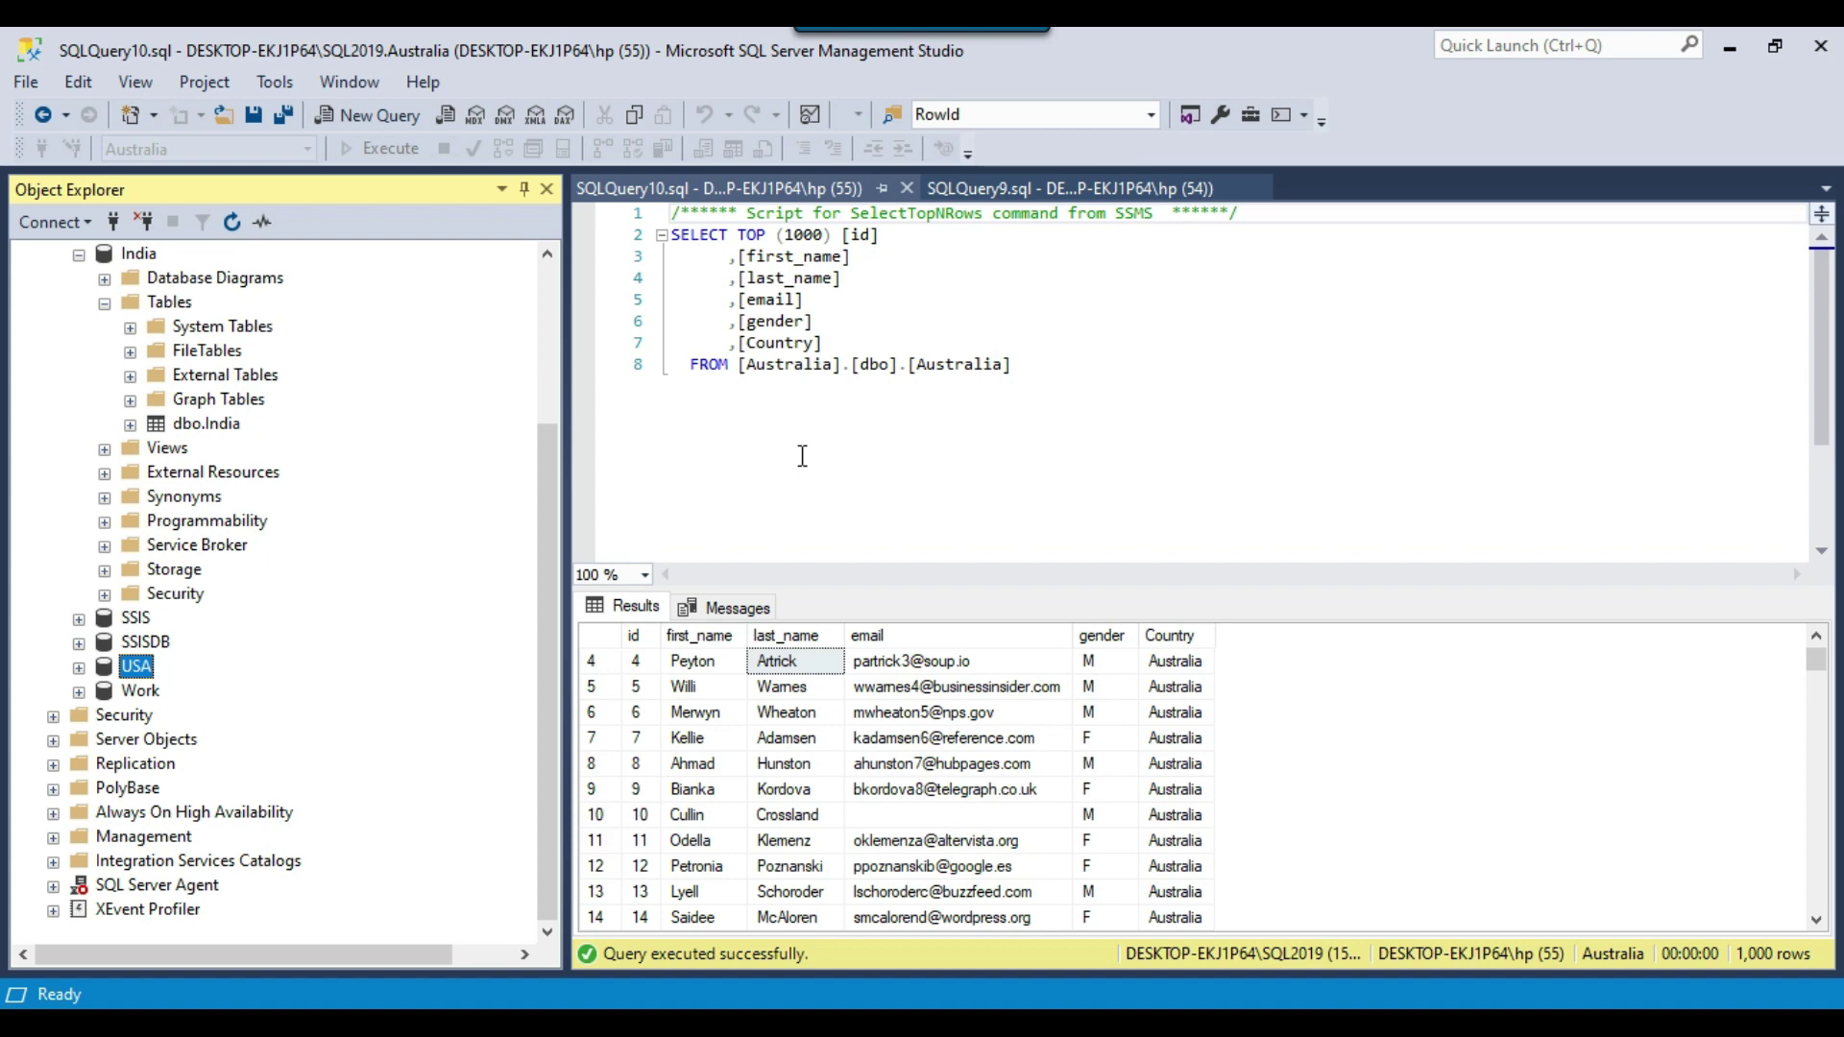
scroll(470, 481, up, 2)
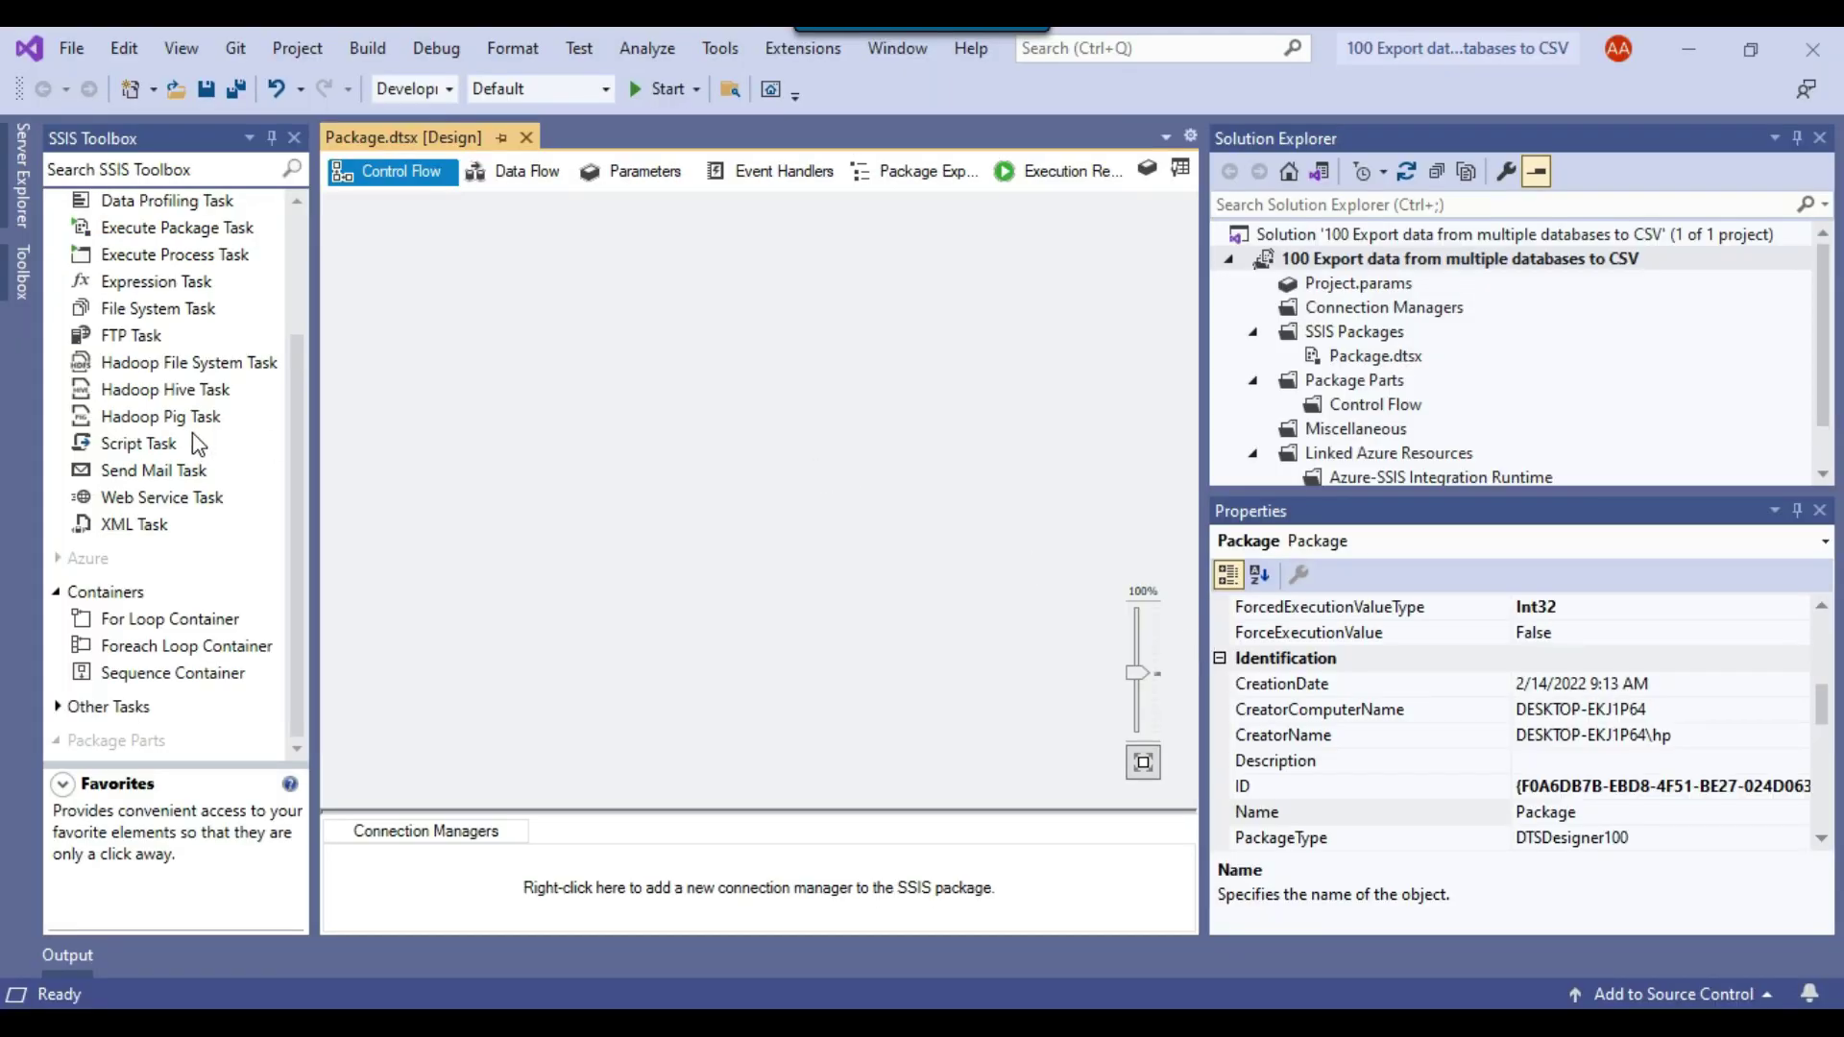
scroll(201, 437, up, 3)
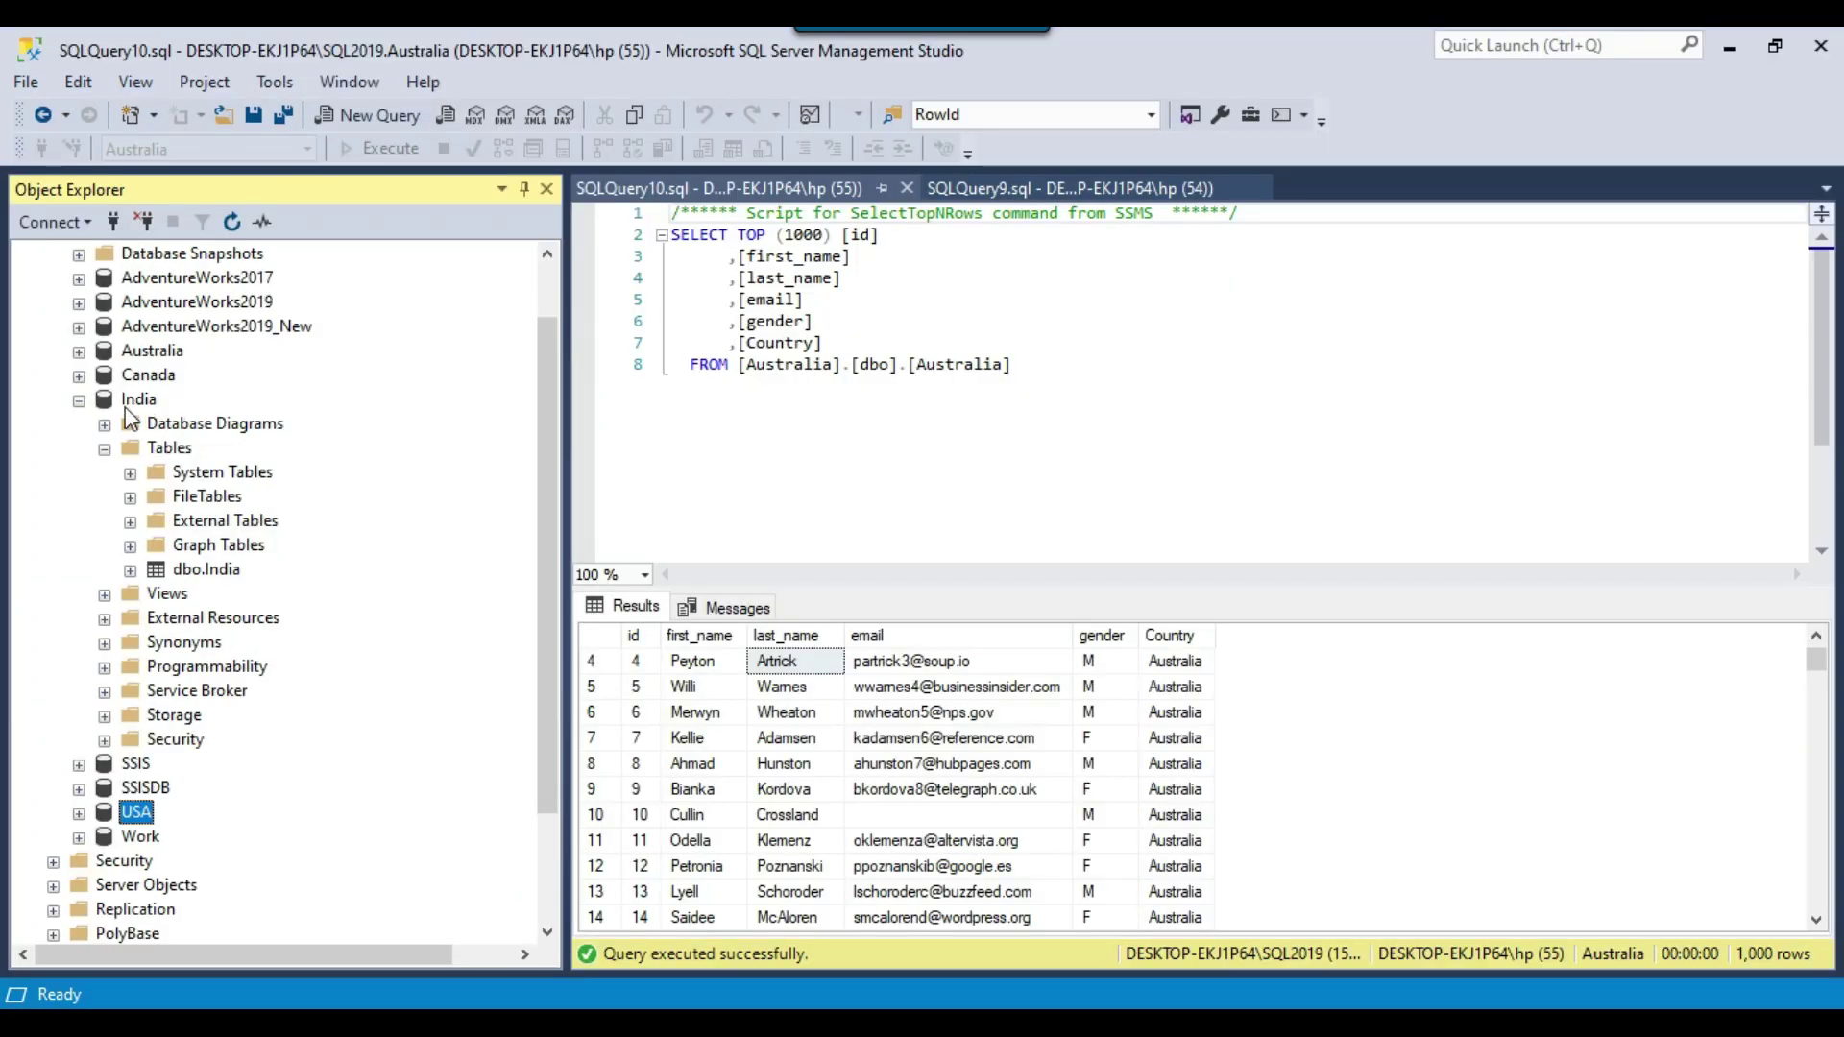
- Collapse the India database in the server tree and close both open query windows
click(78, 399)
click(146, 448)
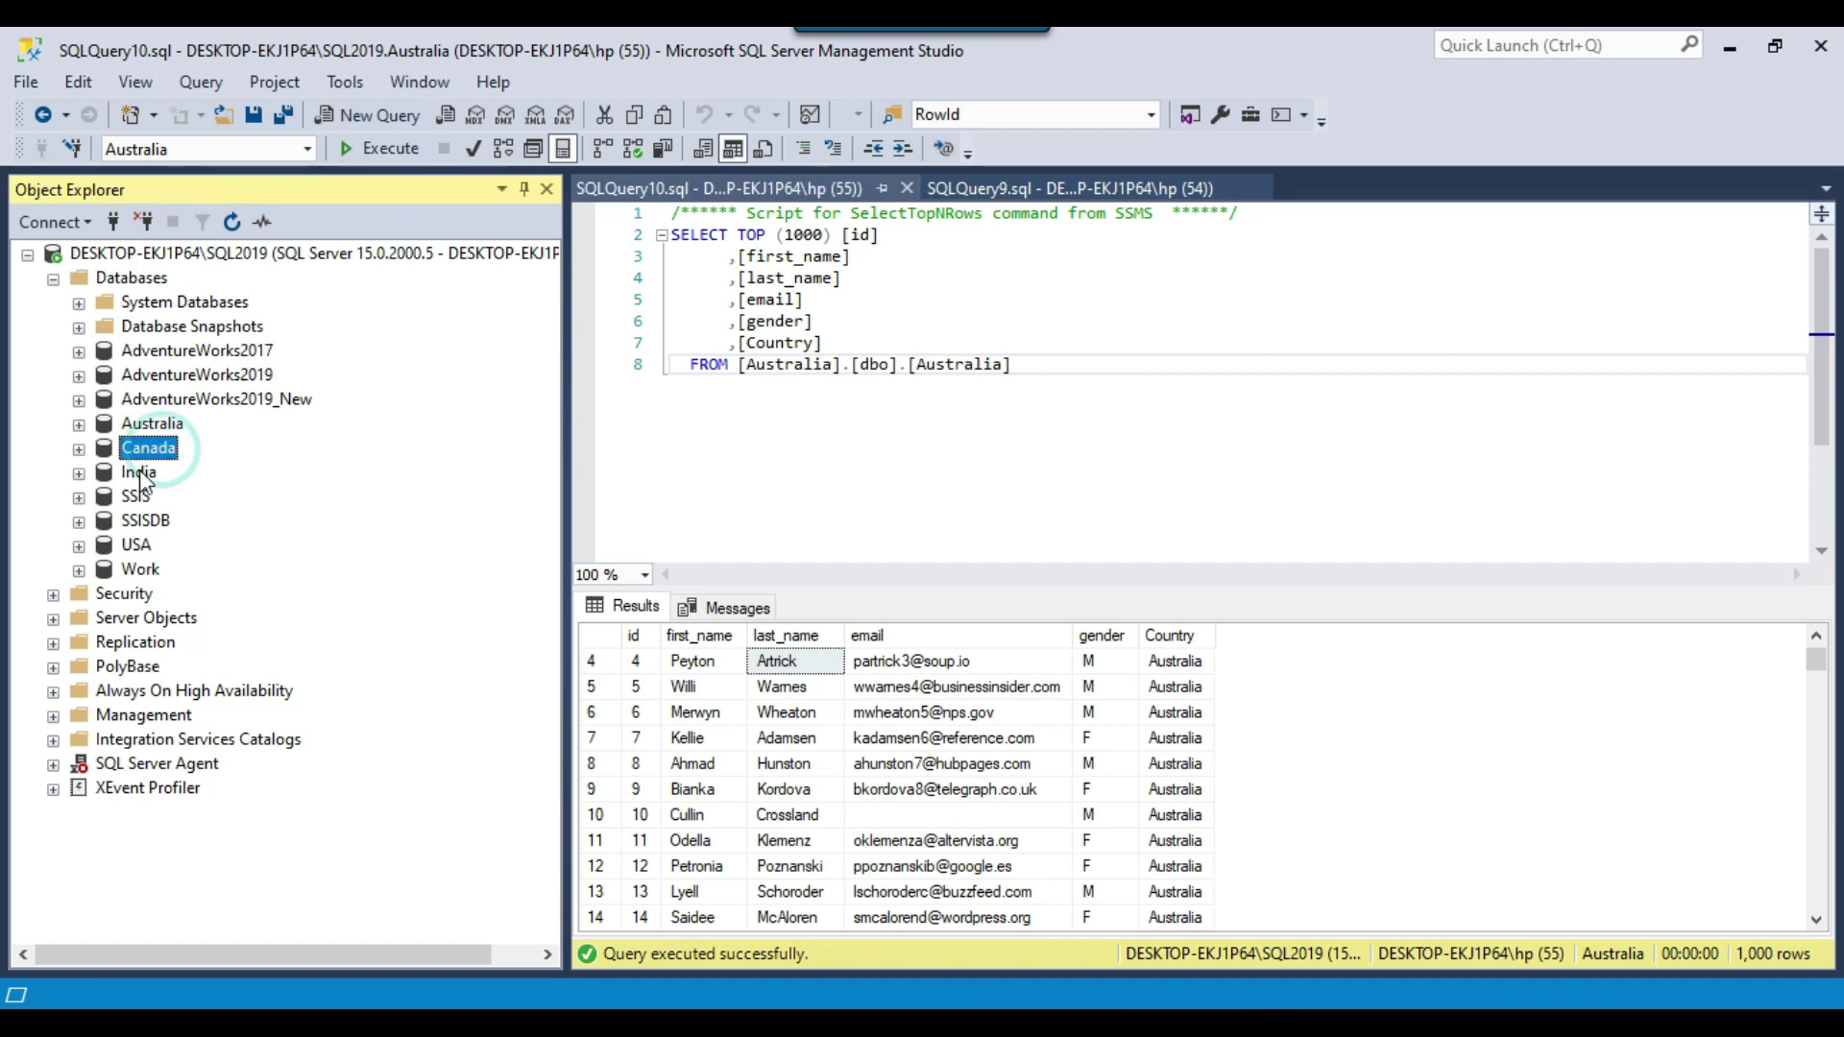
click(138, 471)
click(137, 545)
click(1121, 367)
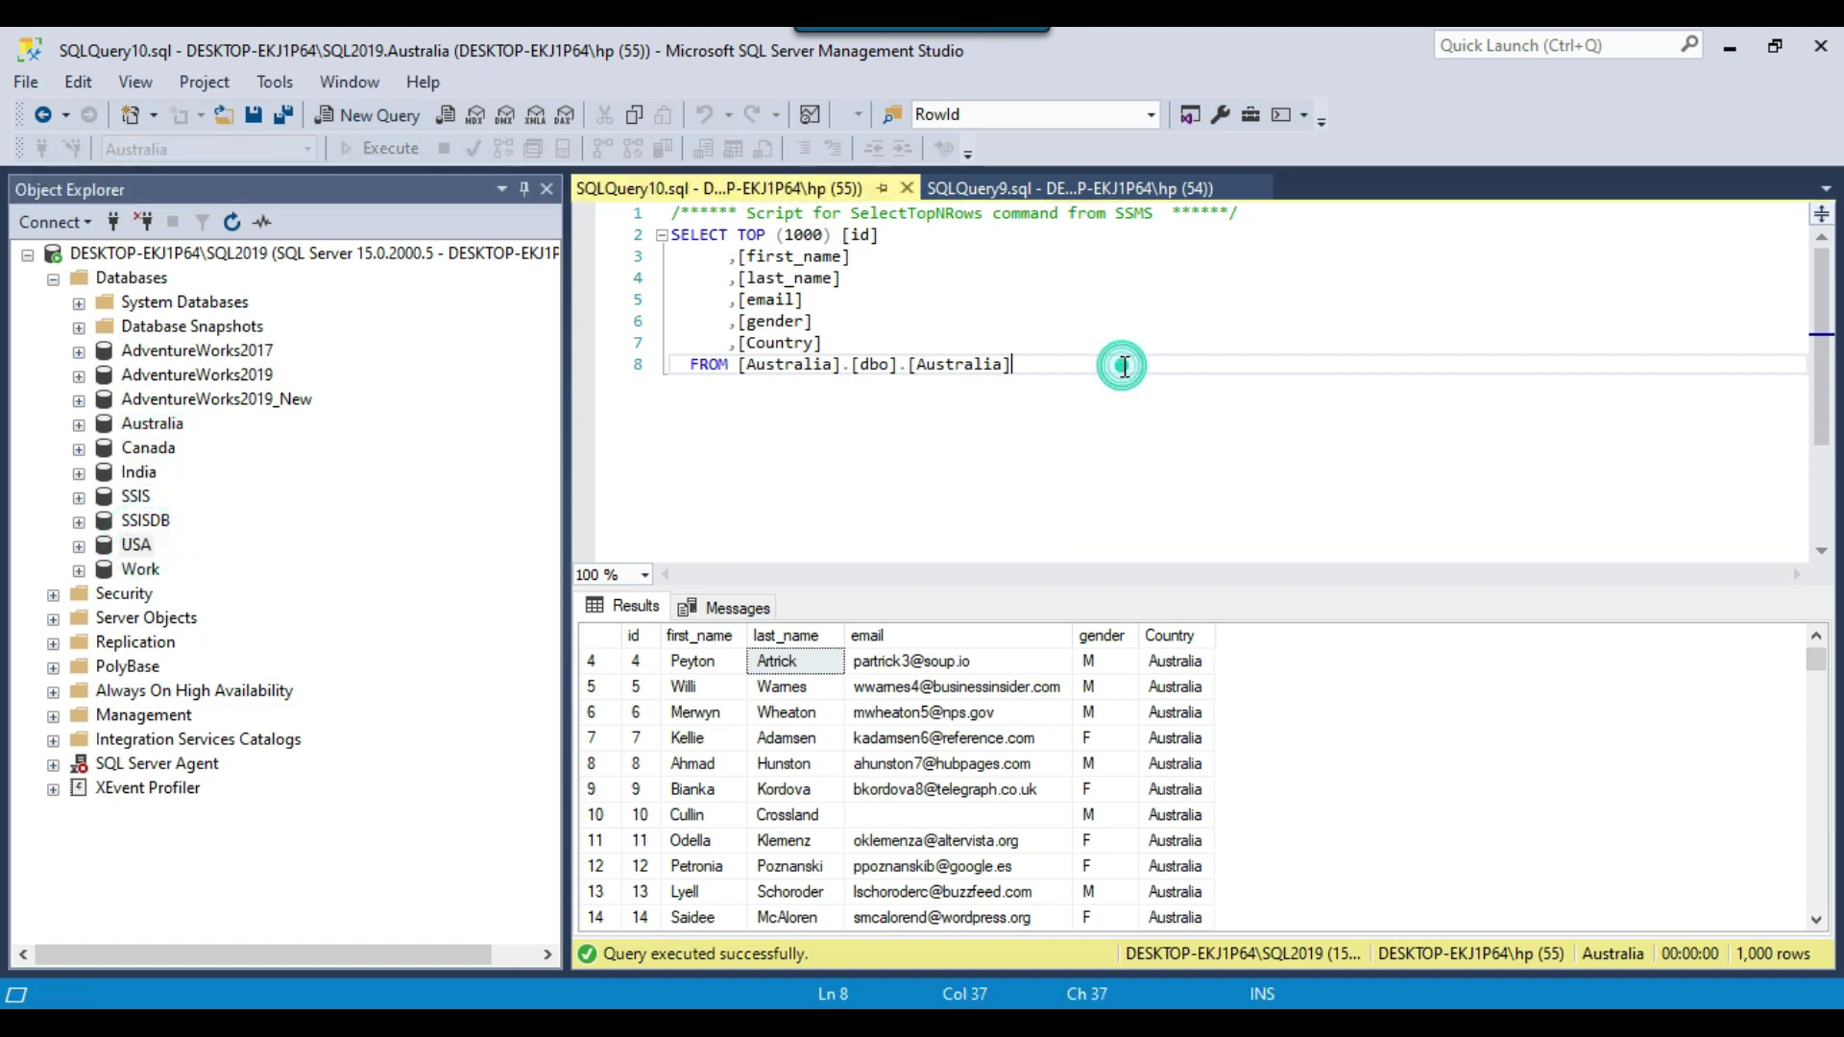
click(906, 188)
click(905, 188)
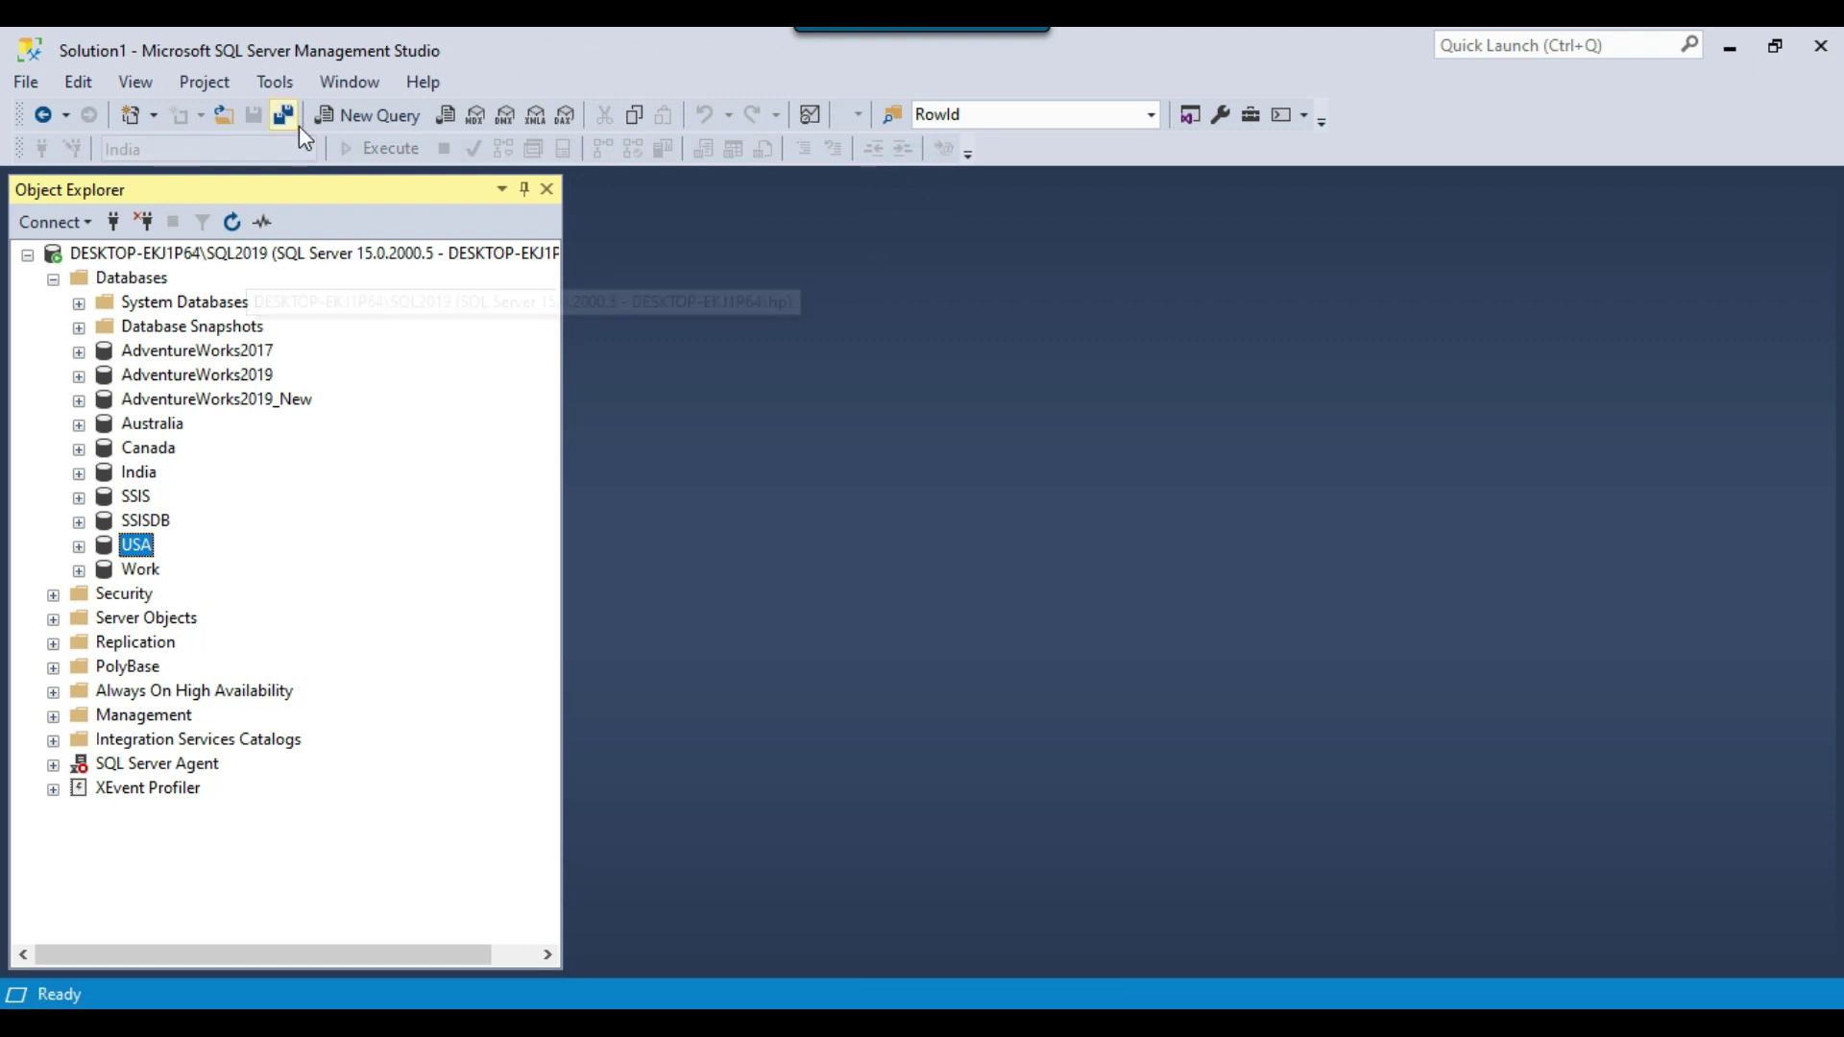
- Start a new query selecting name from sys.sysdatabases with an opening where name in ( filter
click(371, 116)
text(select name fo)
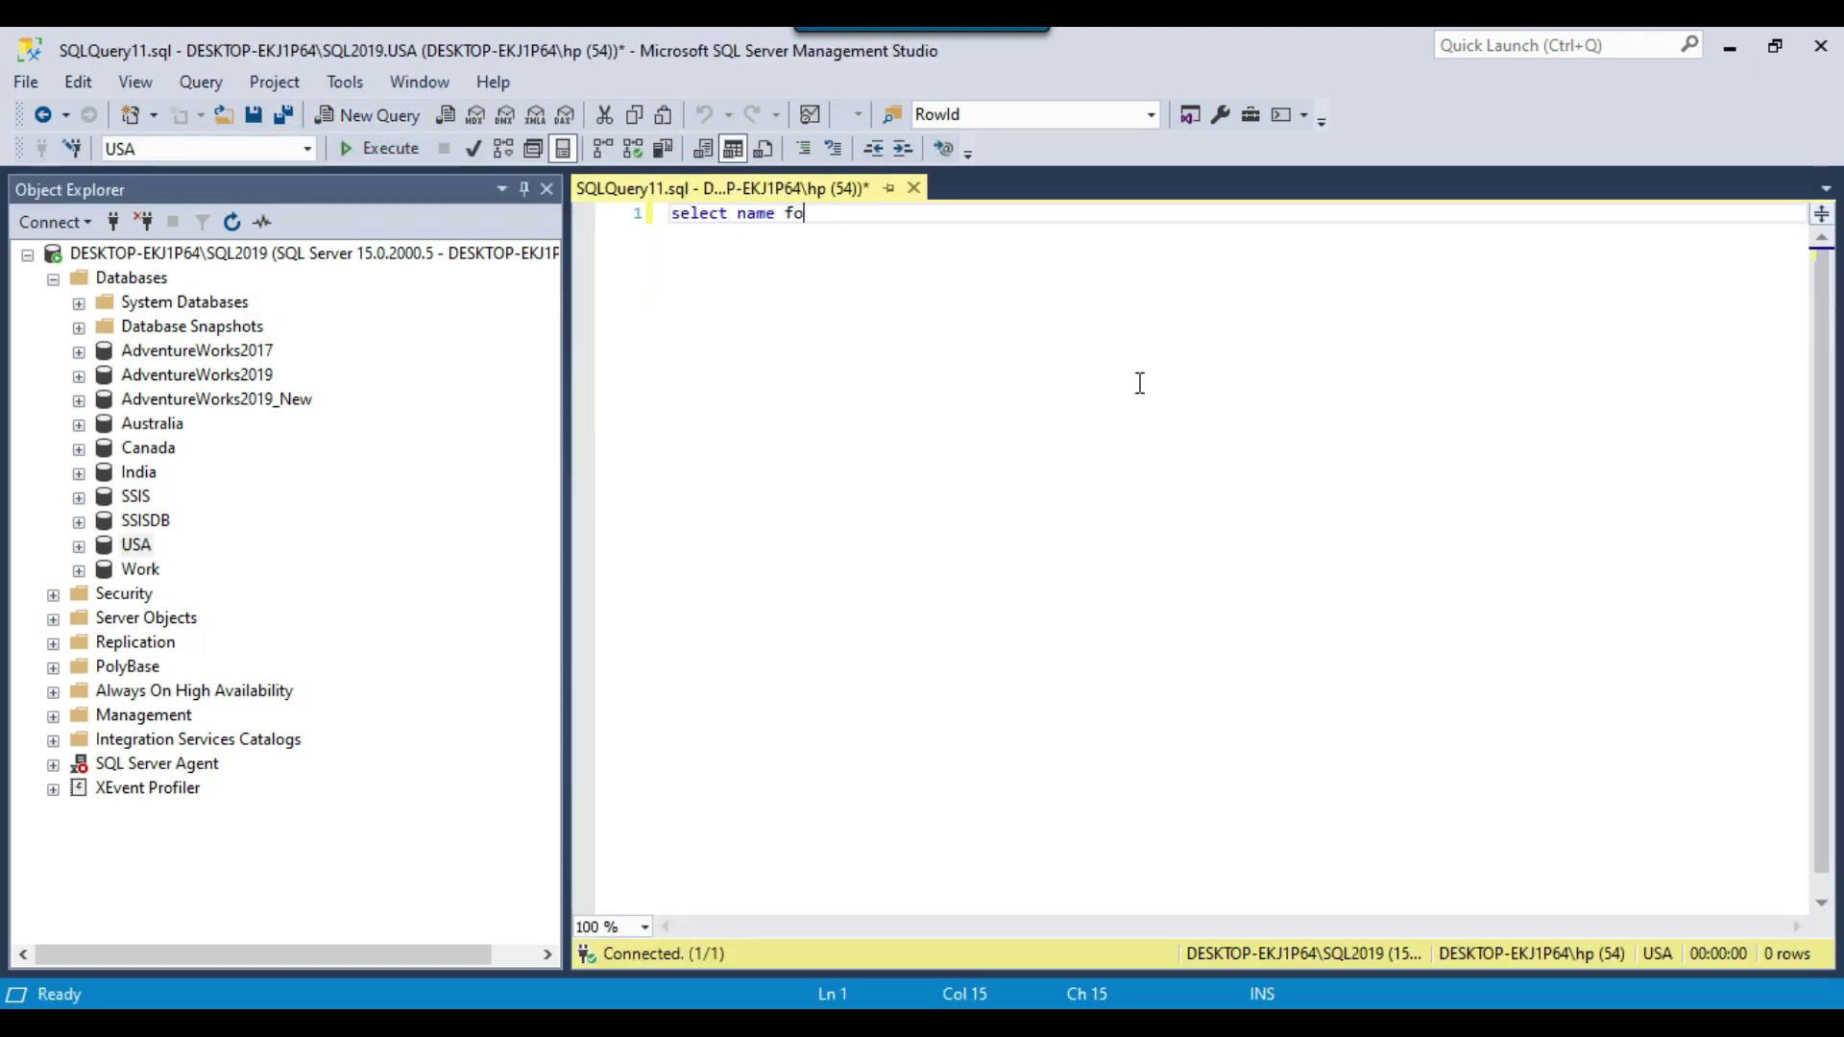
text(rm sys)
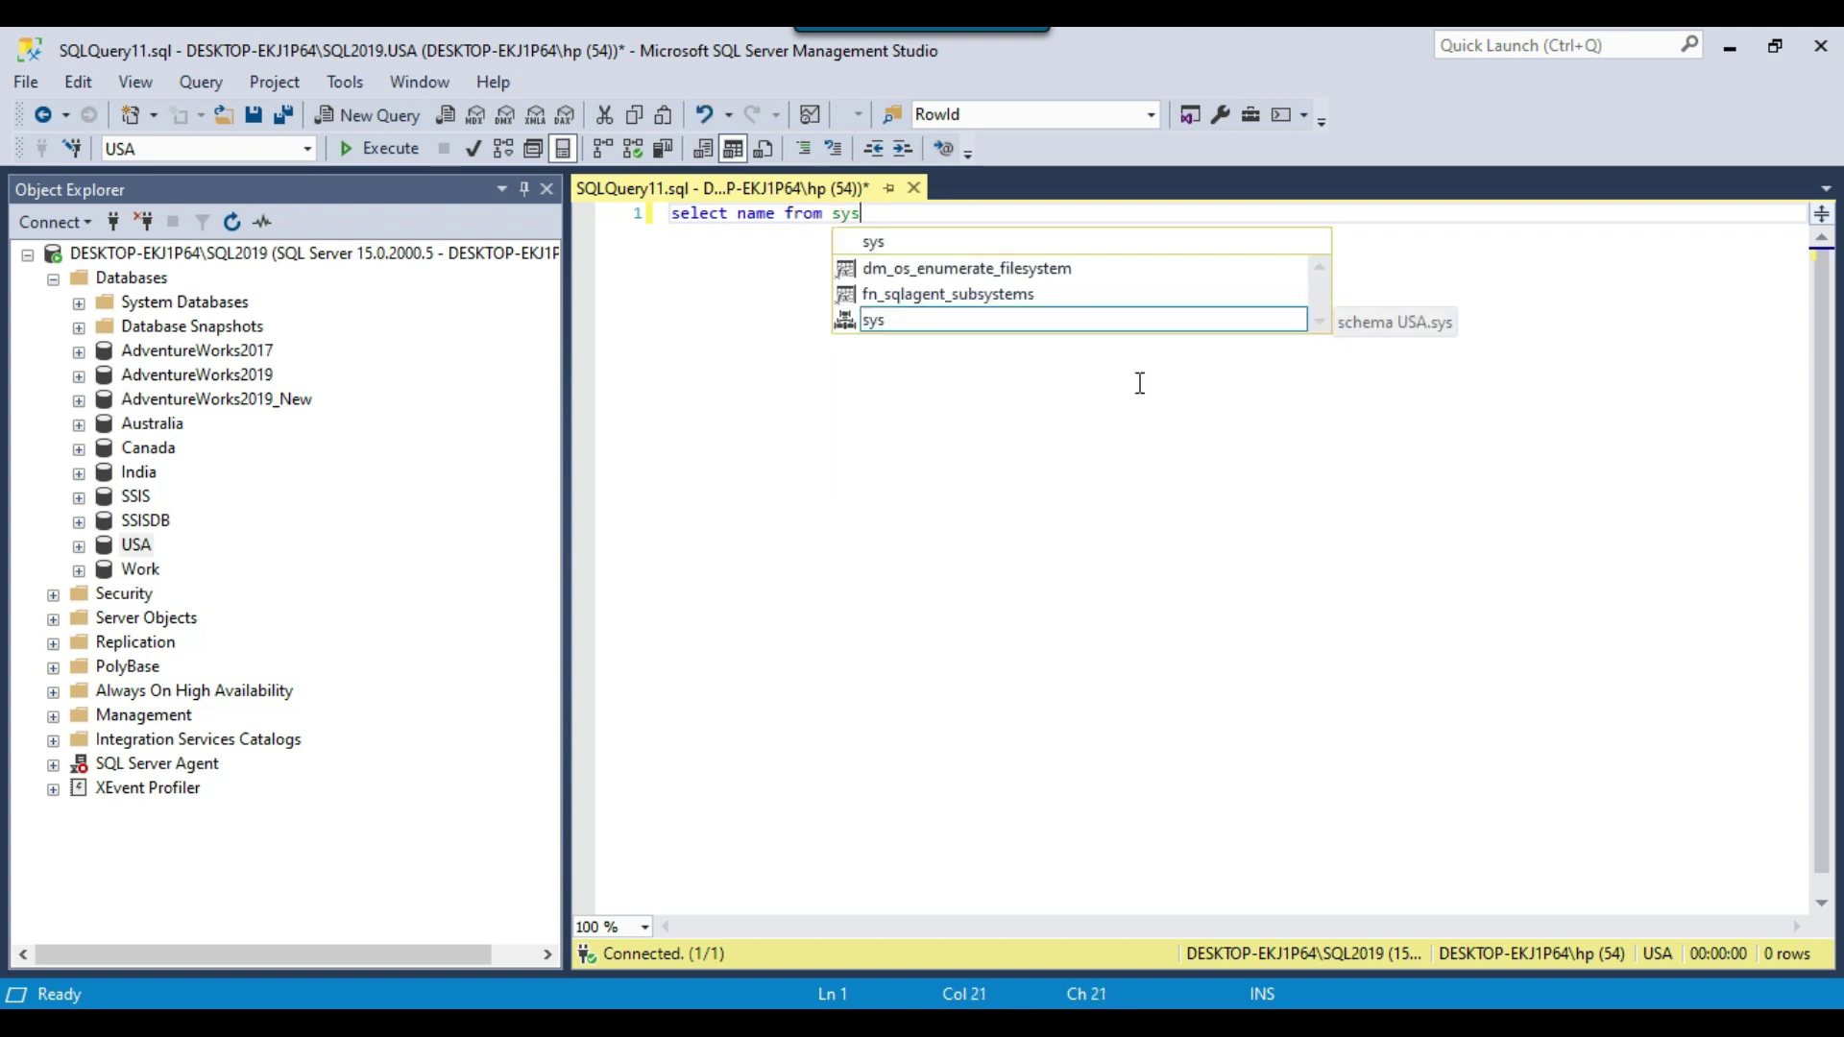
text(.sysdatabases )
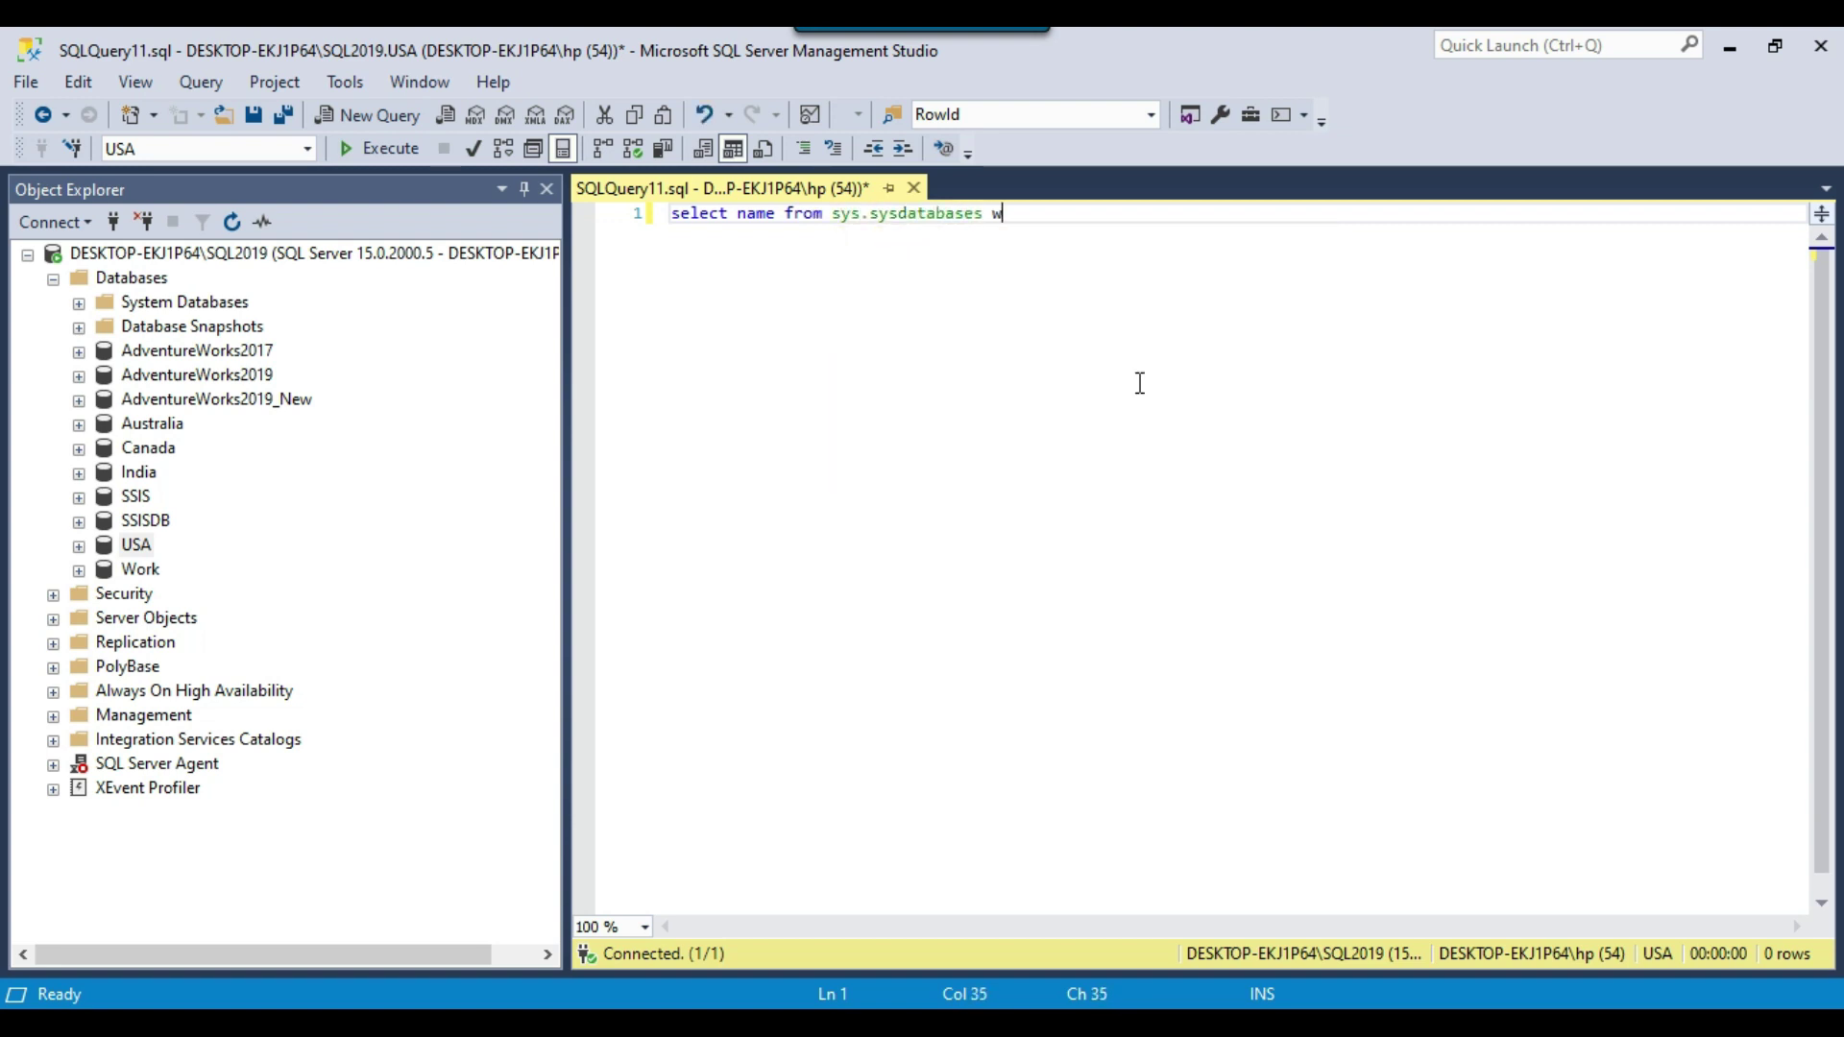
text(where name in)
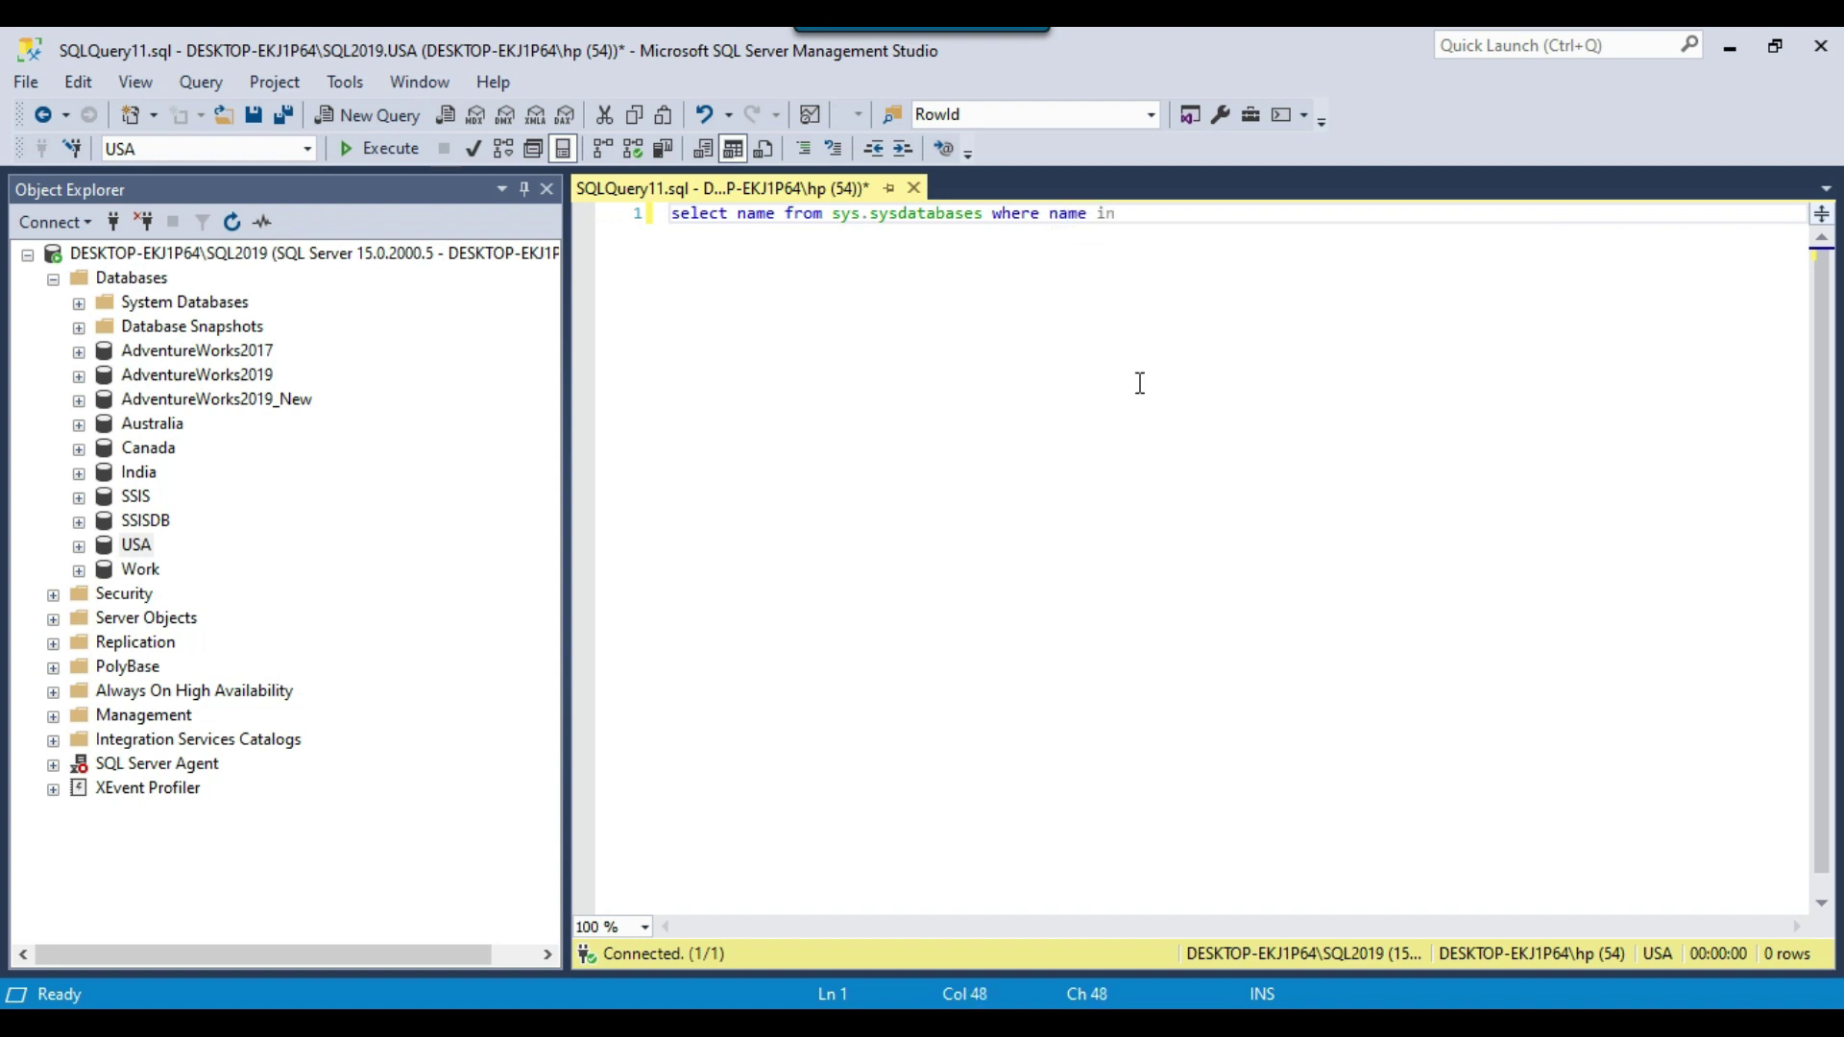
key(Return)
text(()
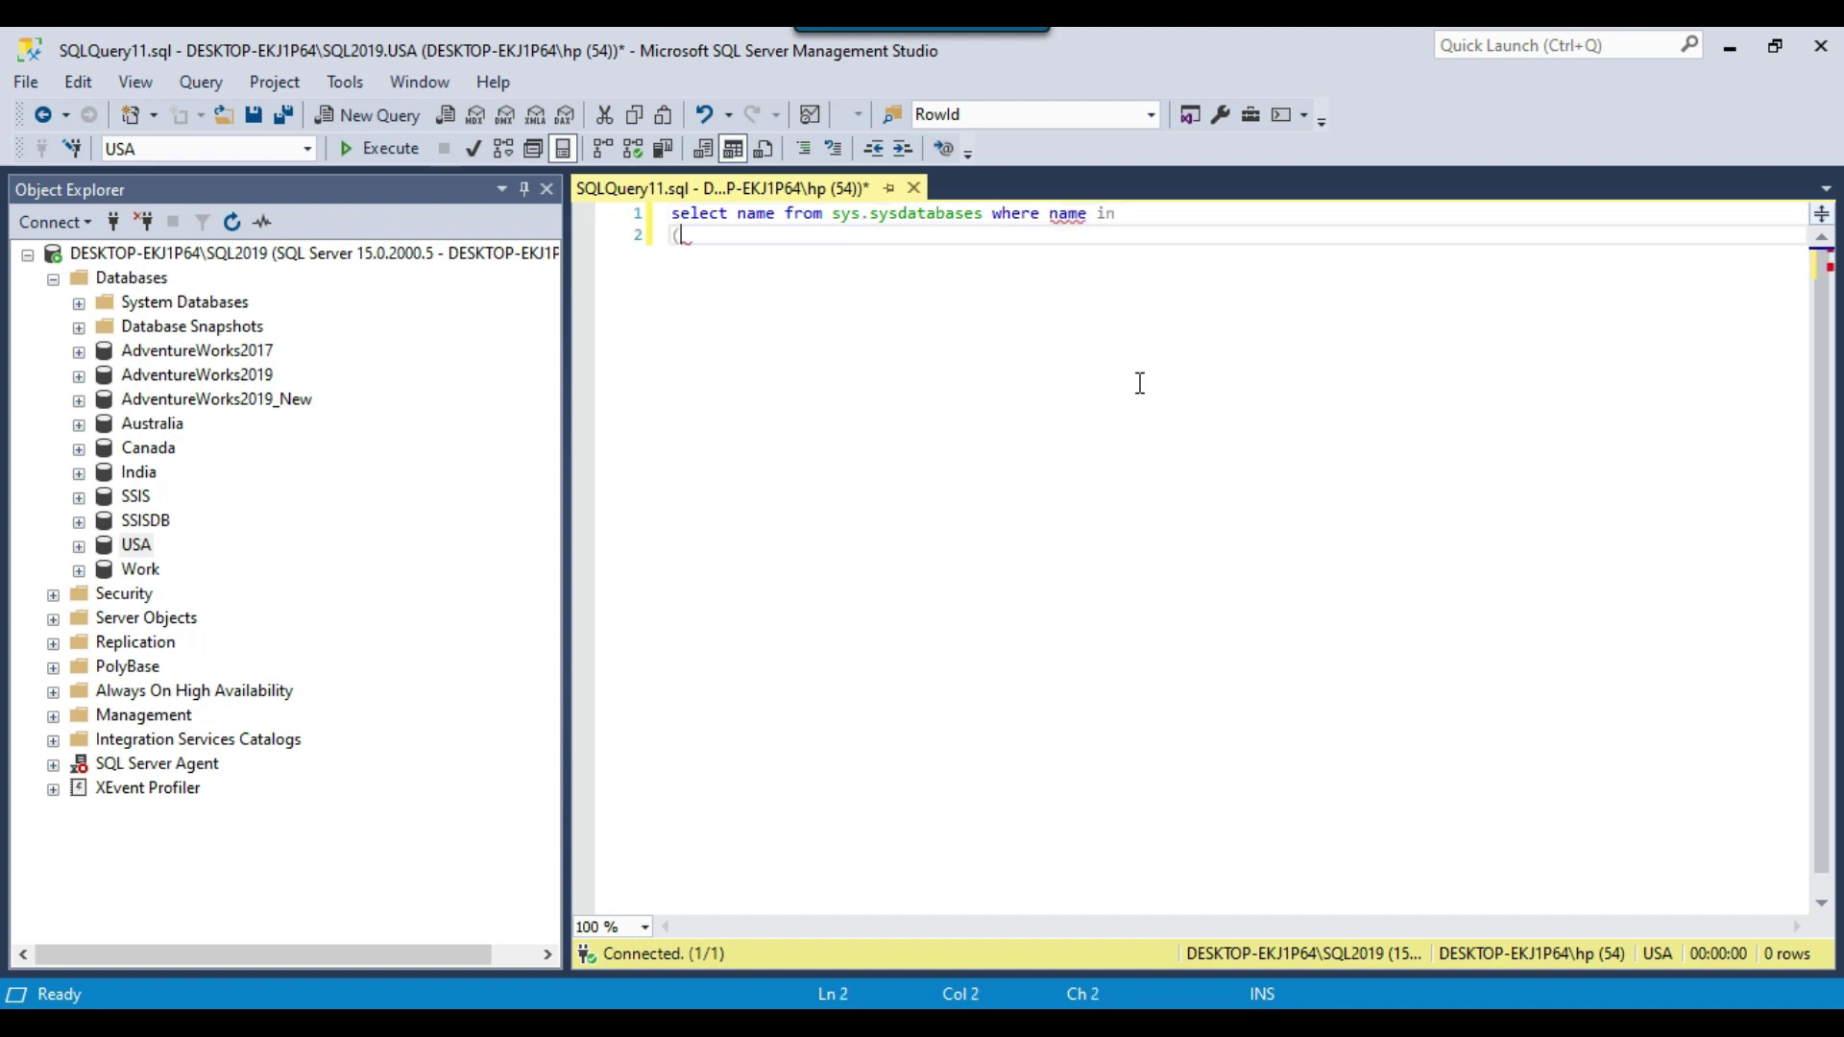
- Complete the filter list with 'Australia','Canada','India','USA', order the query by name, and run it
click(151, 424)
click(152, 423)
key(ctrl+c)
text(')
click(695, 234)
key(ctrl+v)
text(')
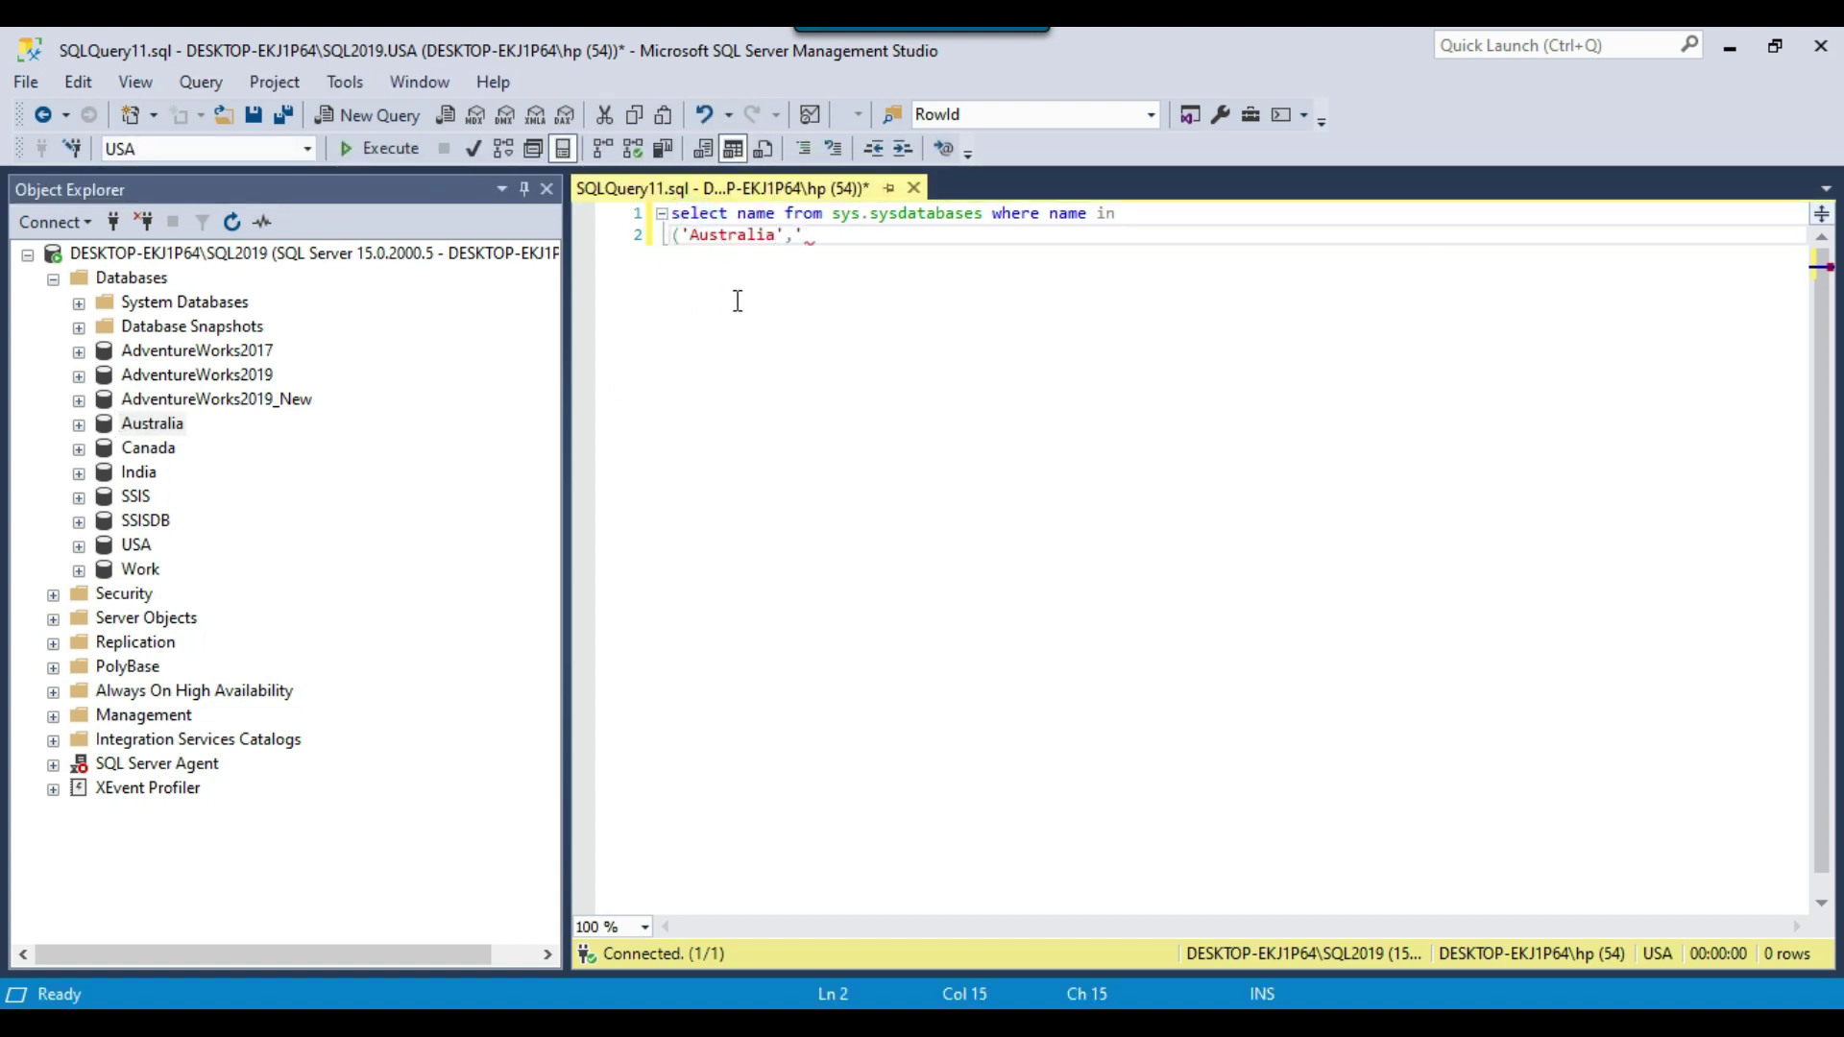
text(,'Canada','India','USA') order by name)
key(F5)
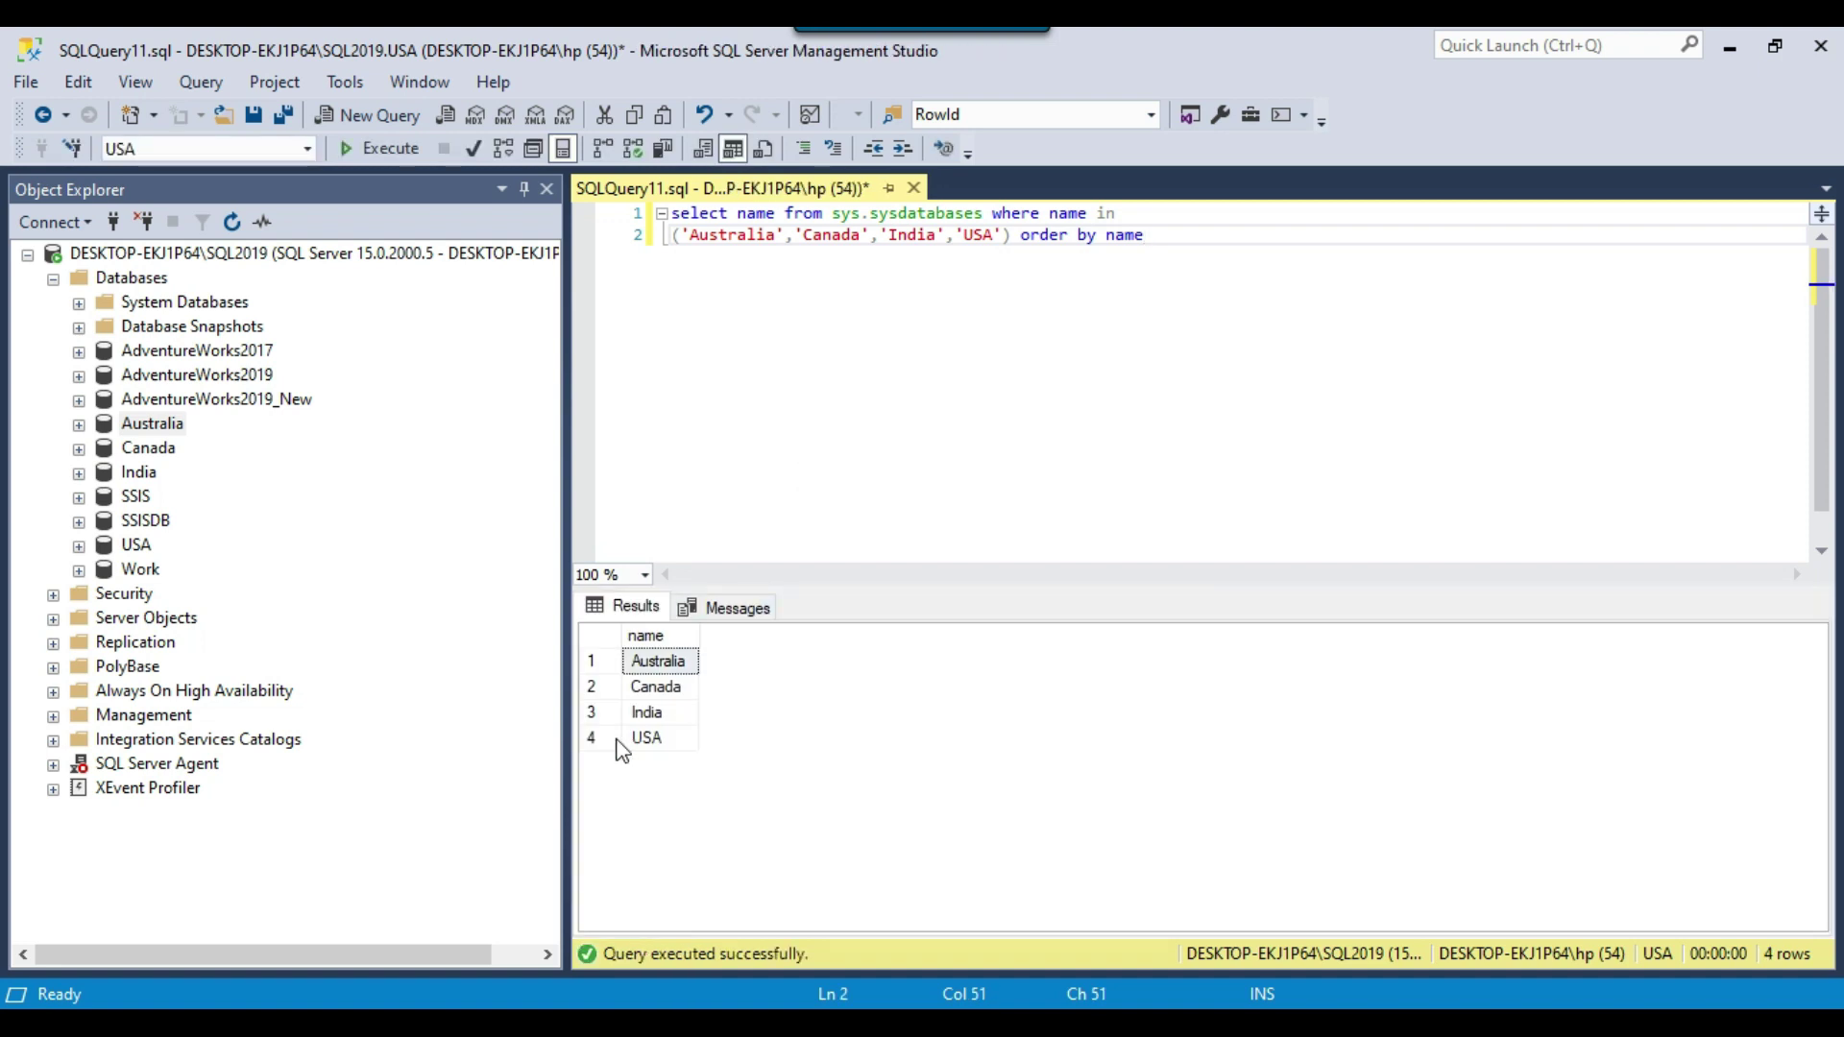
- Copy the entire database-name query text
click(988, 392)
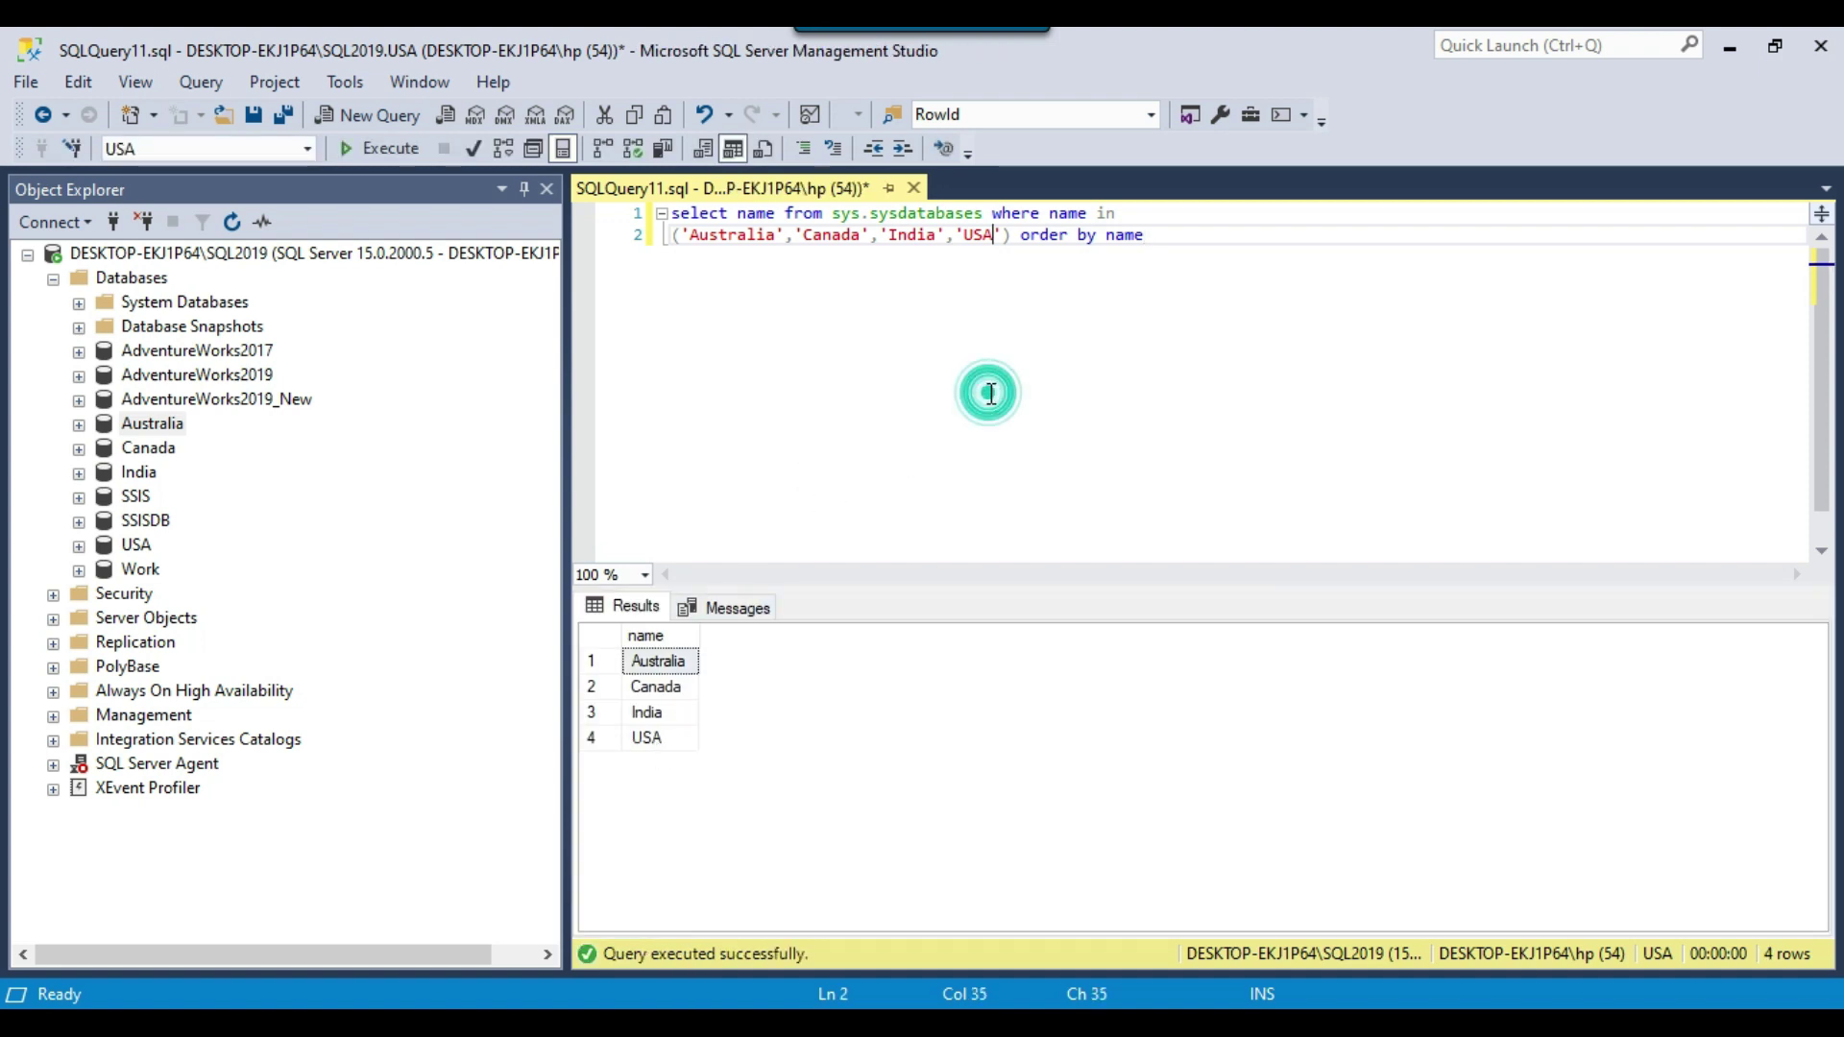
key(ctrl+a)
click(1201, 346)
key(ctrl+a)
key(ctrl+c)
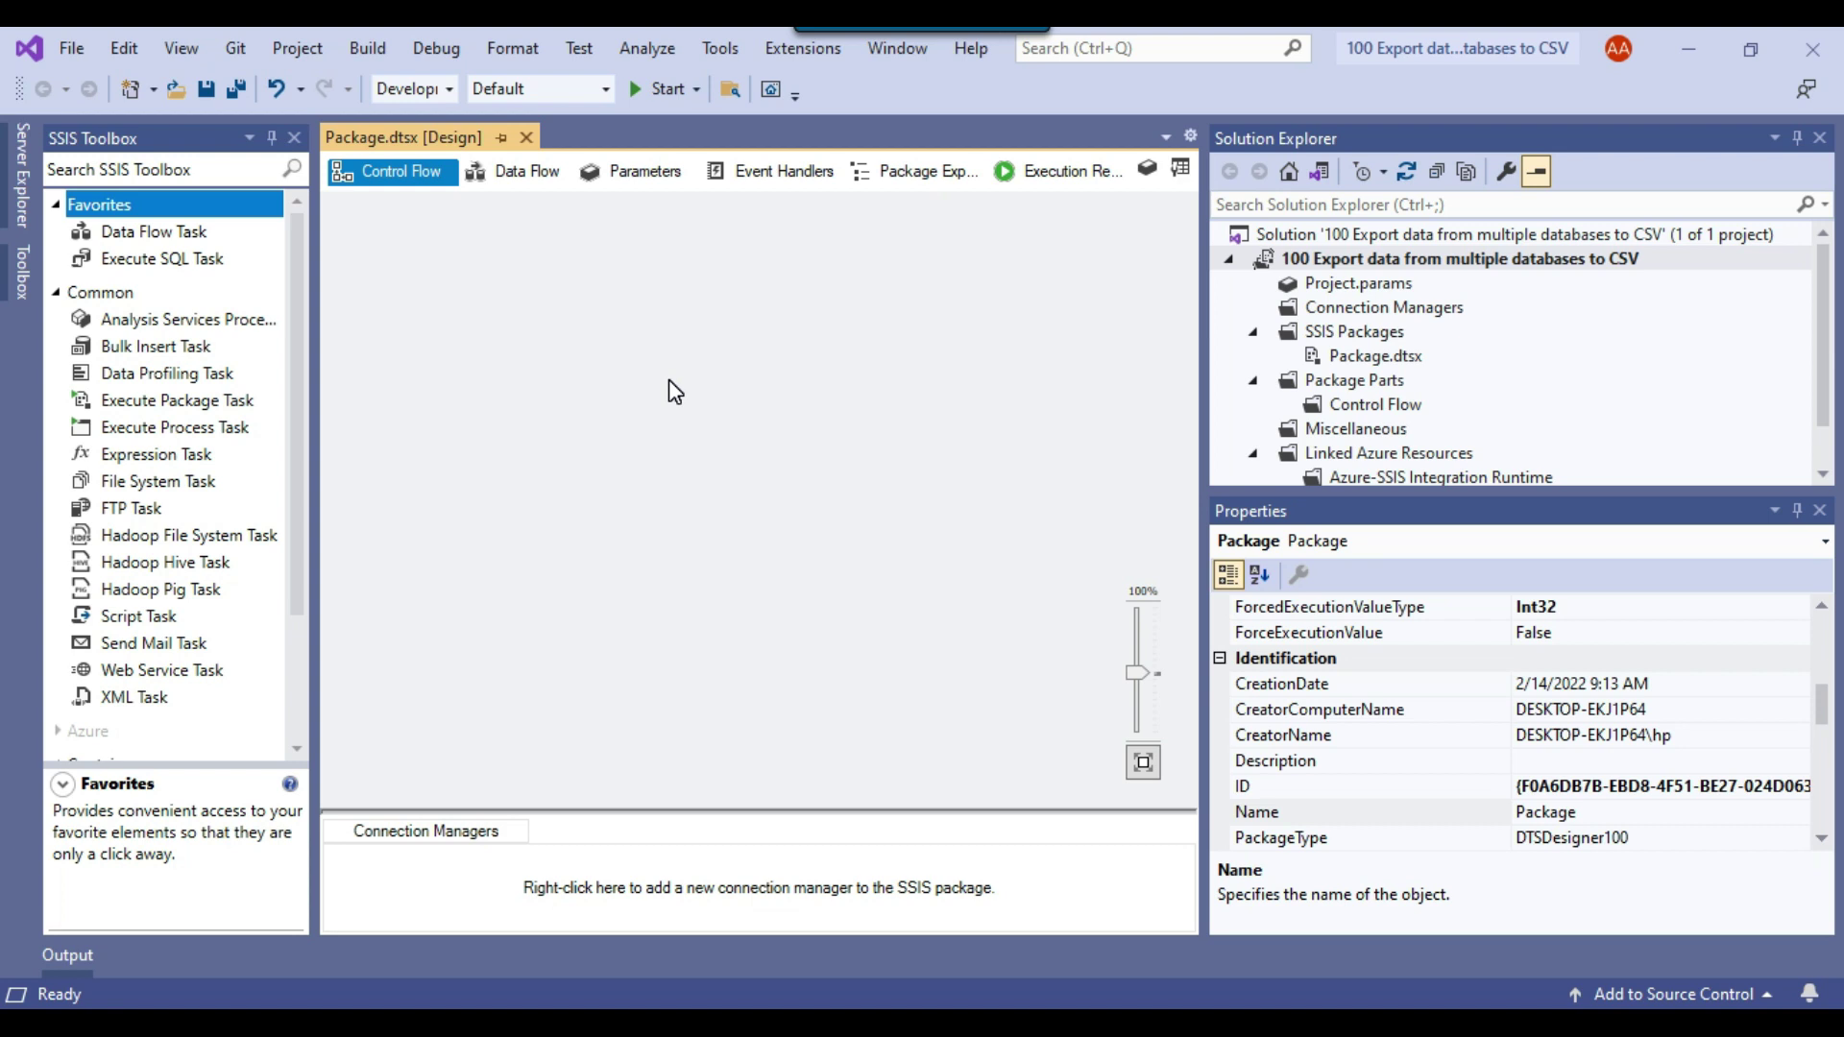
- Switch to Visual Studio and add an Execute SQL Task to the package's control flow
drag(153, 258, 662, 266)
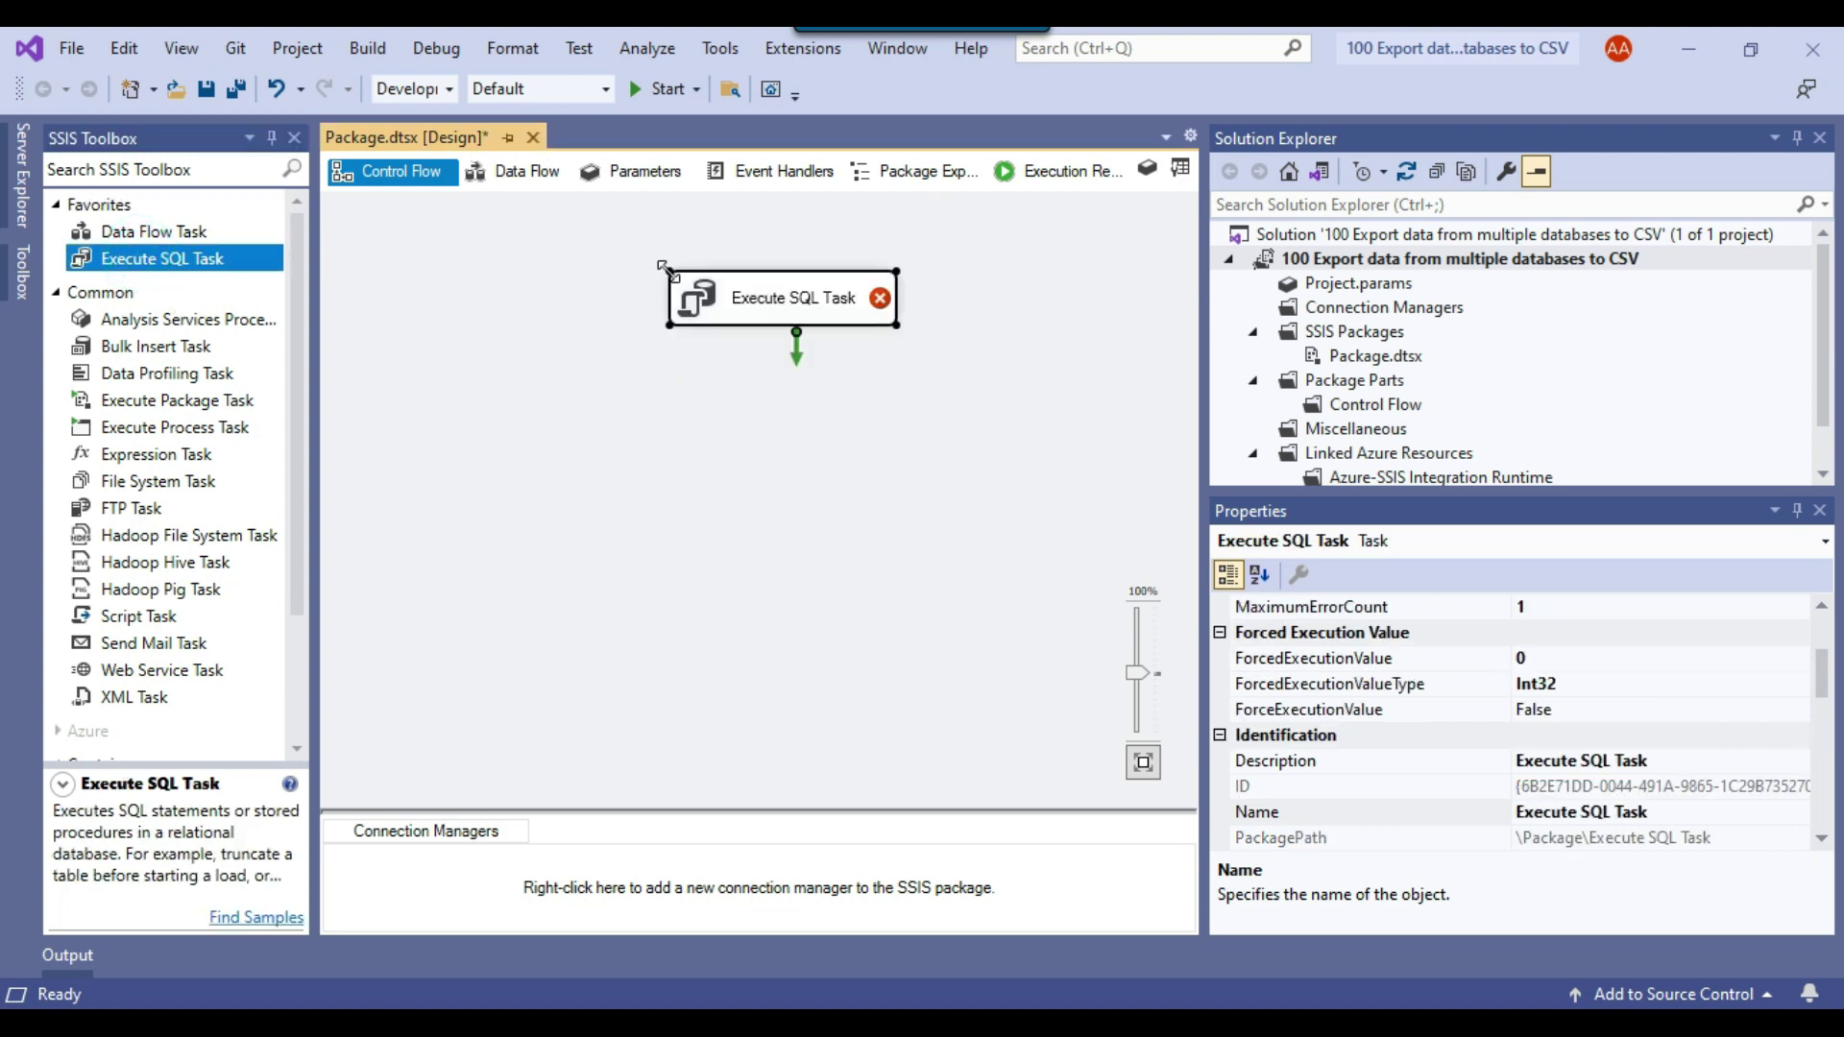
click(711, 375)
- Create a package variable named ObjDatabaseName with data type Object
click(1146, 169)
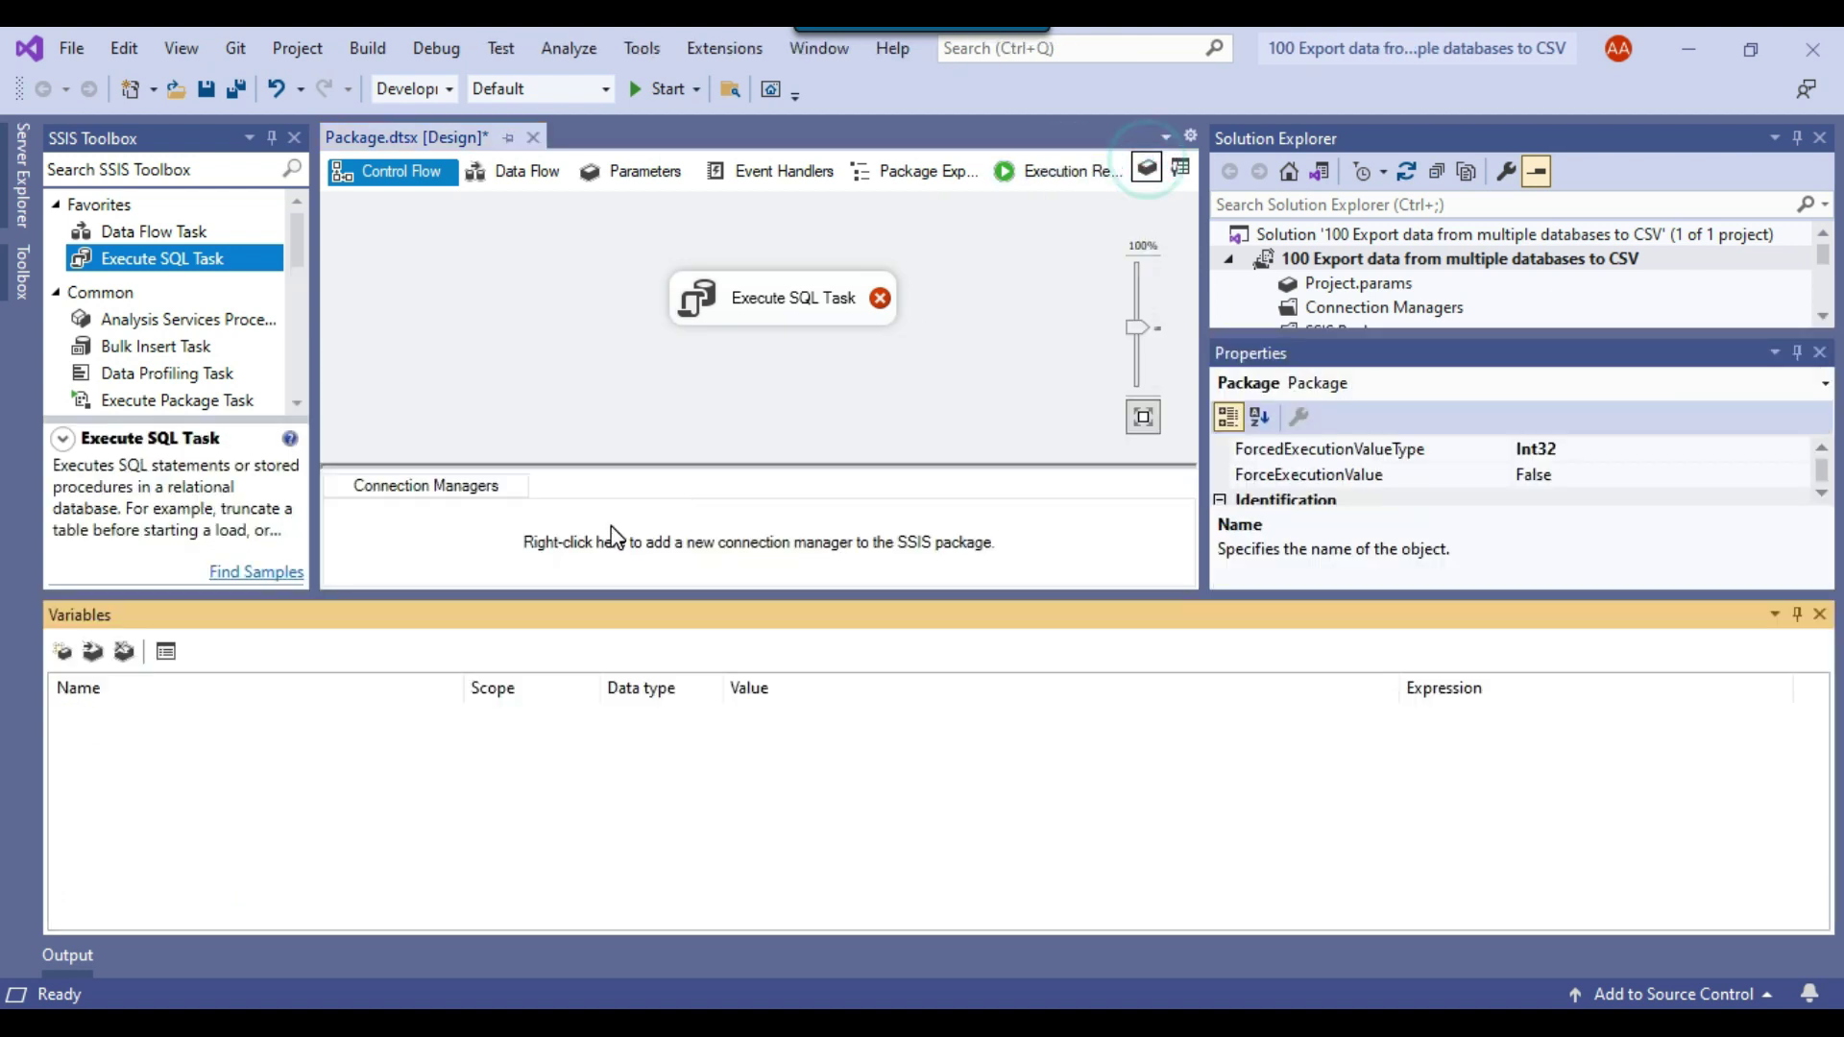
click(61, 651)
text(ObjDatabaseName)
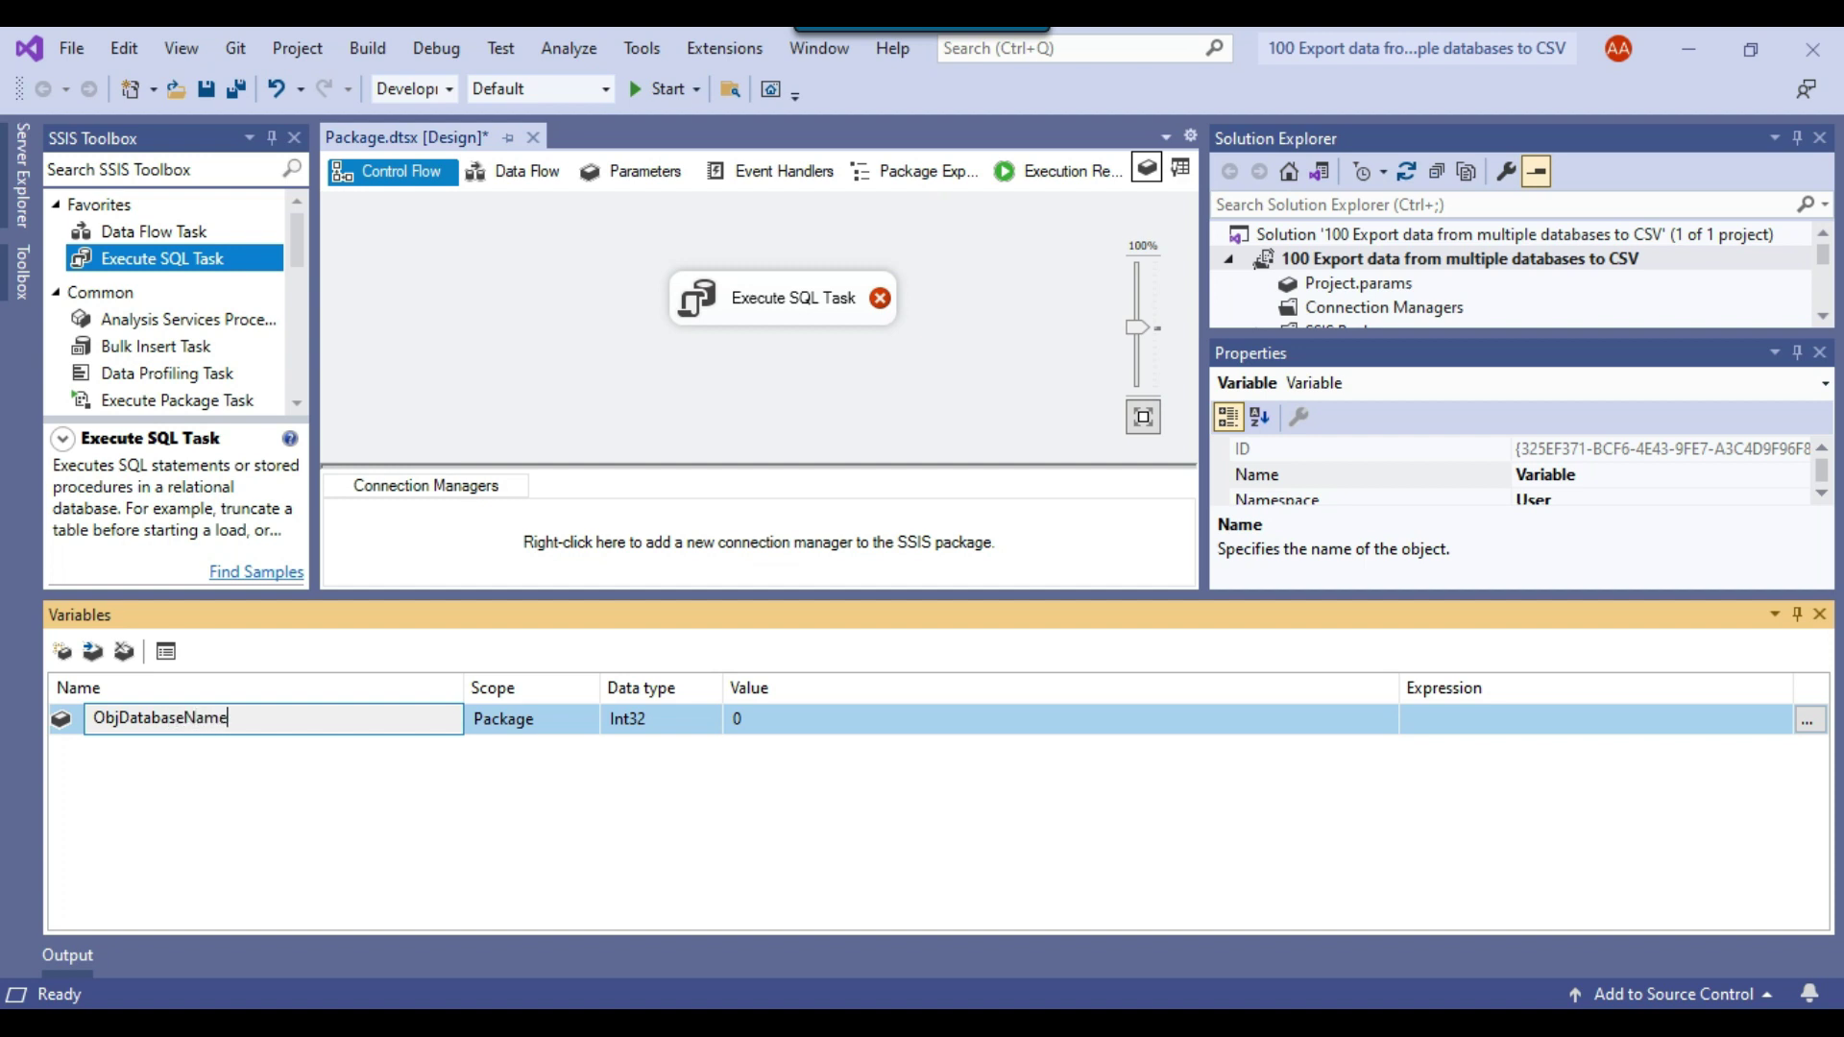
key(Return)
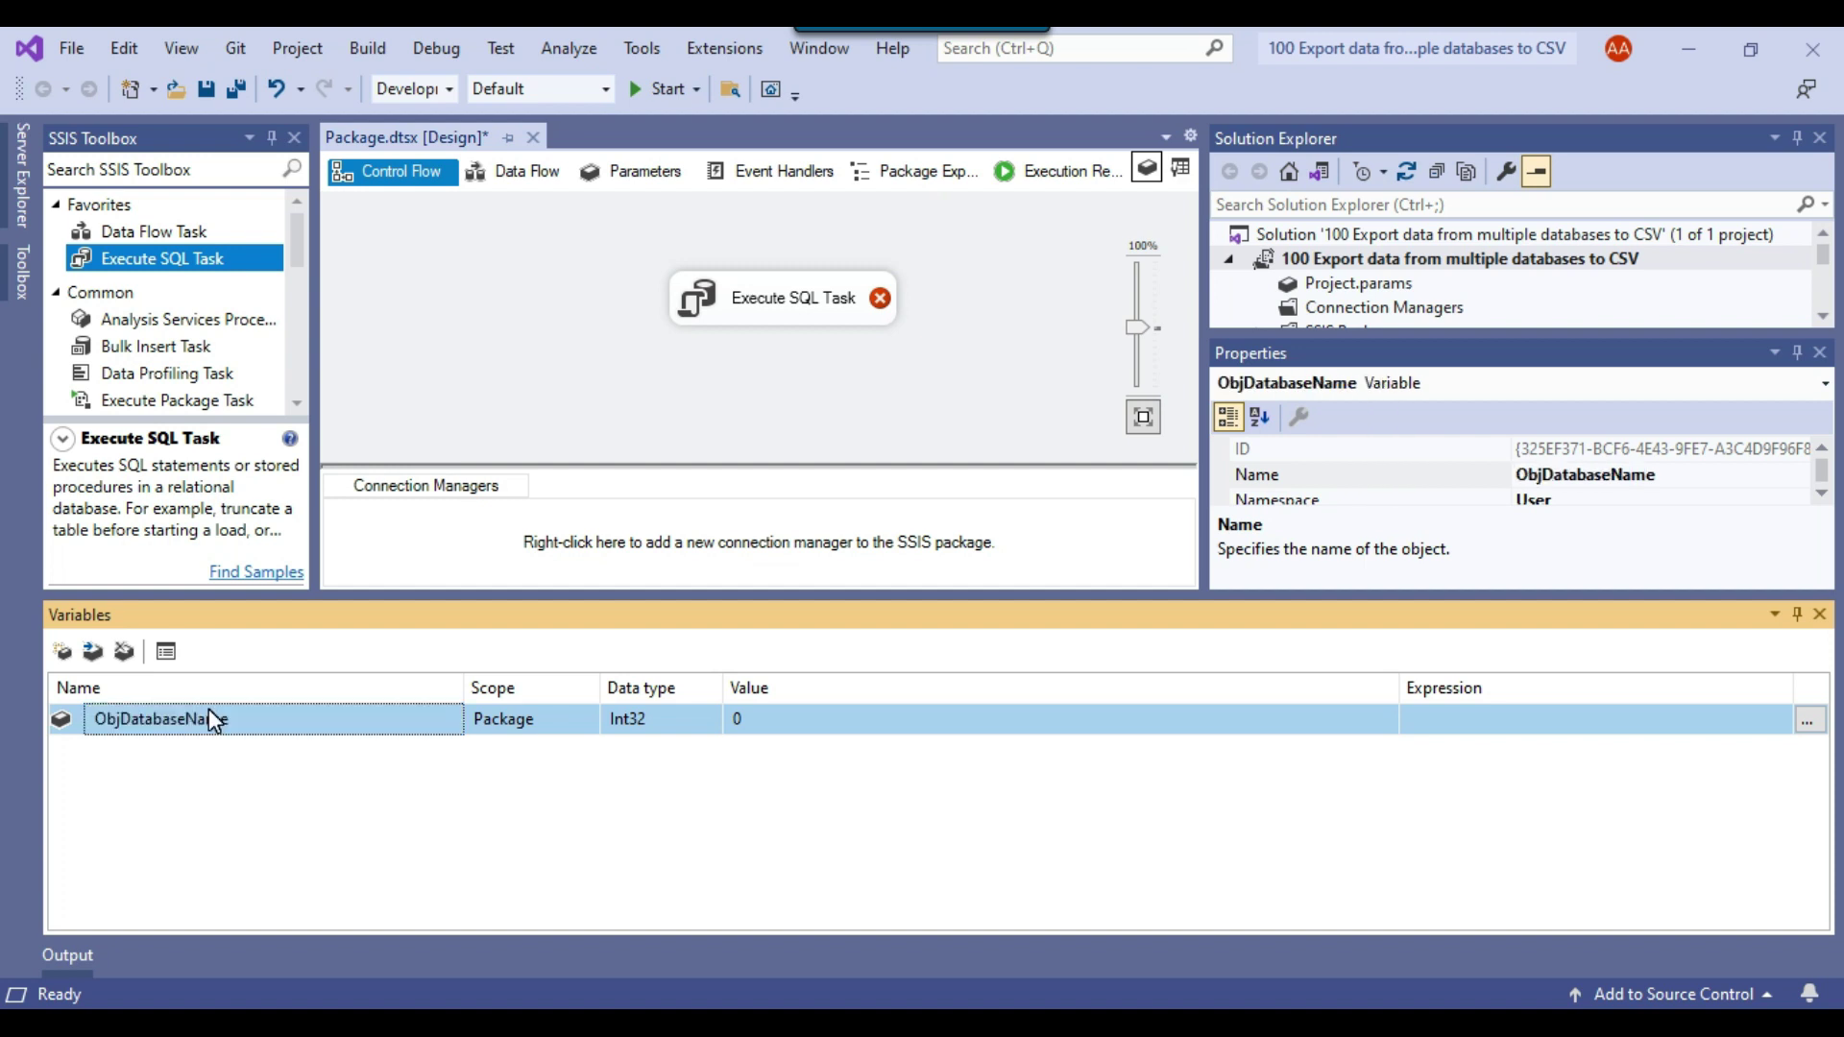
click(649, 720)
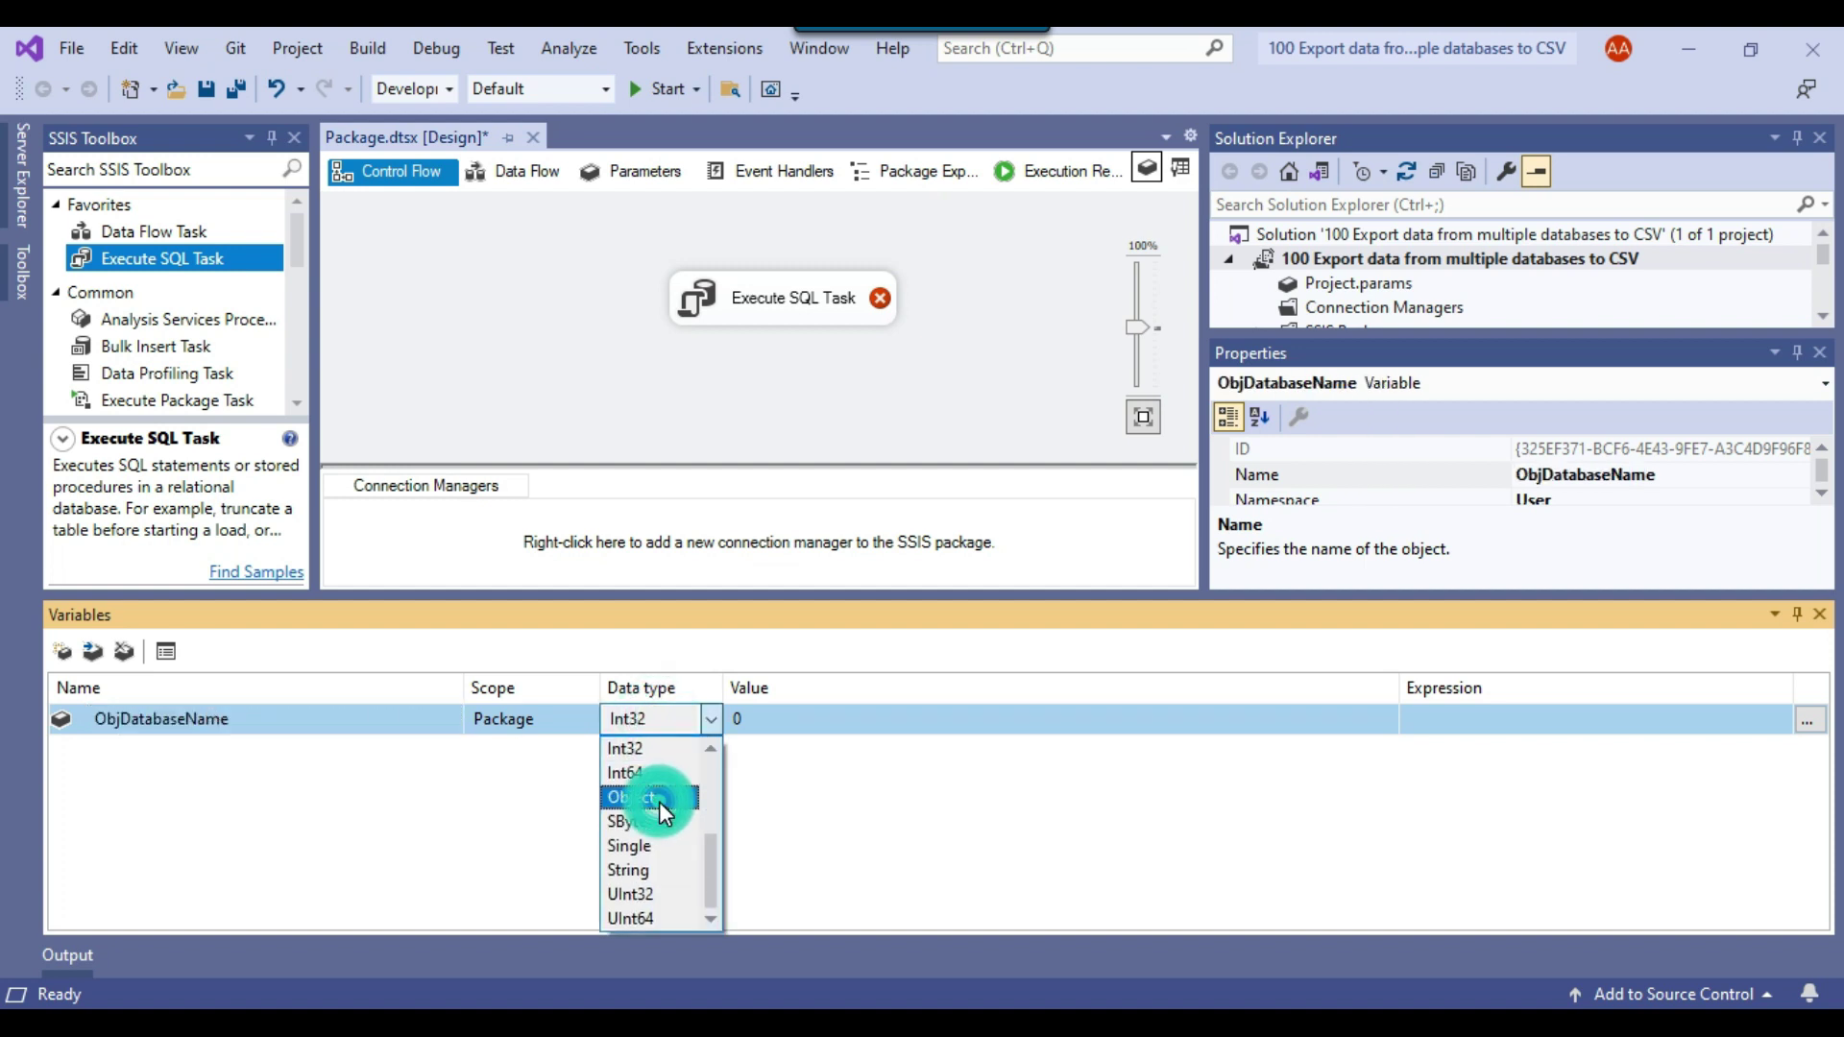
click(661, 801)
click(234, 769)
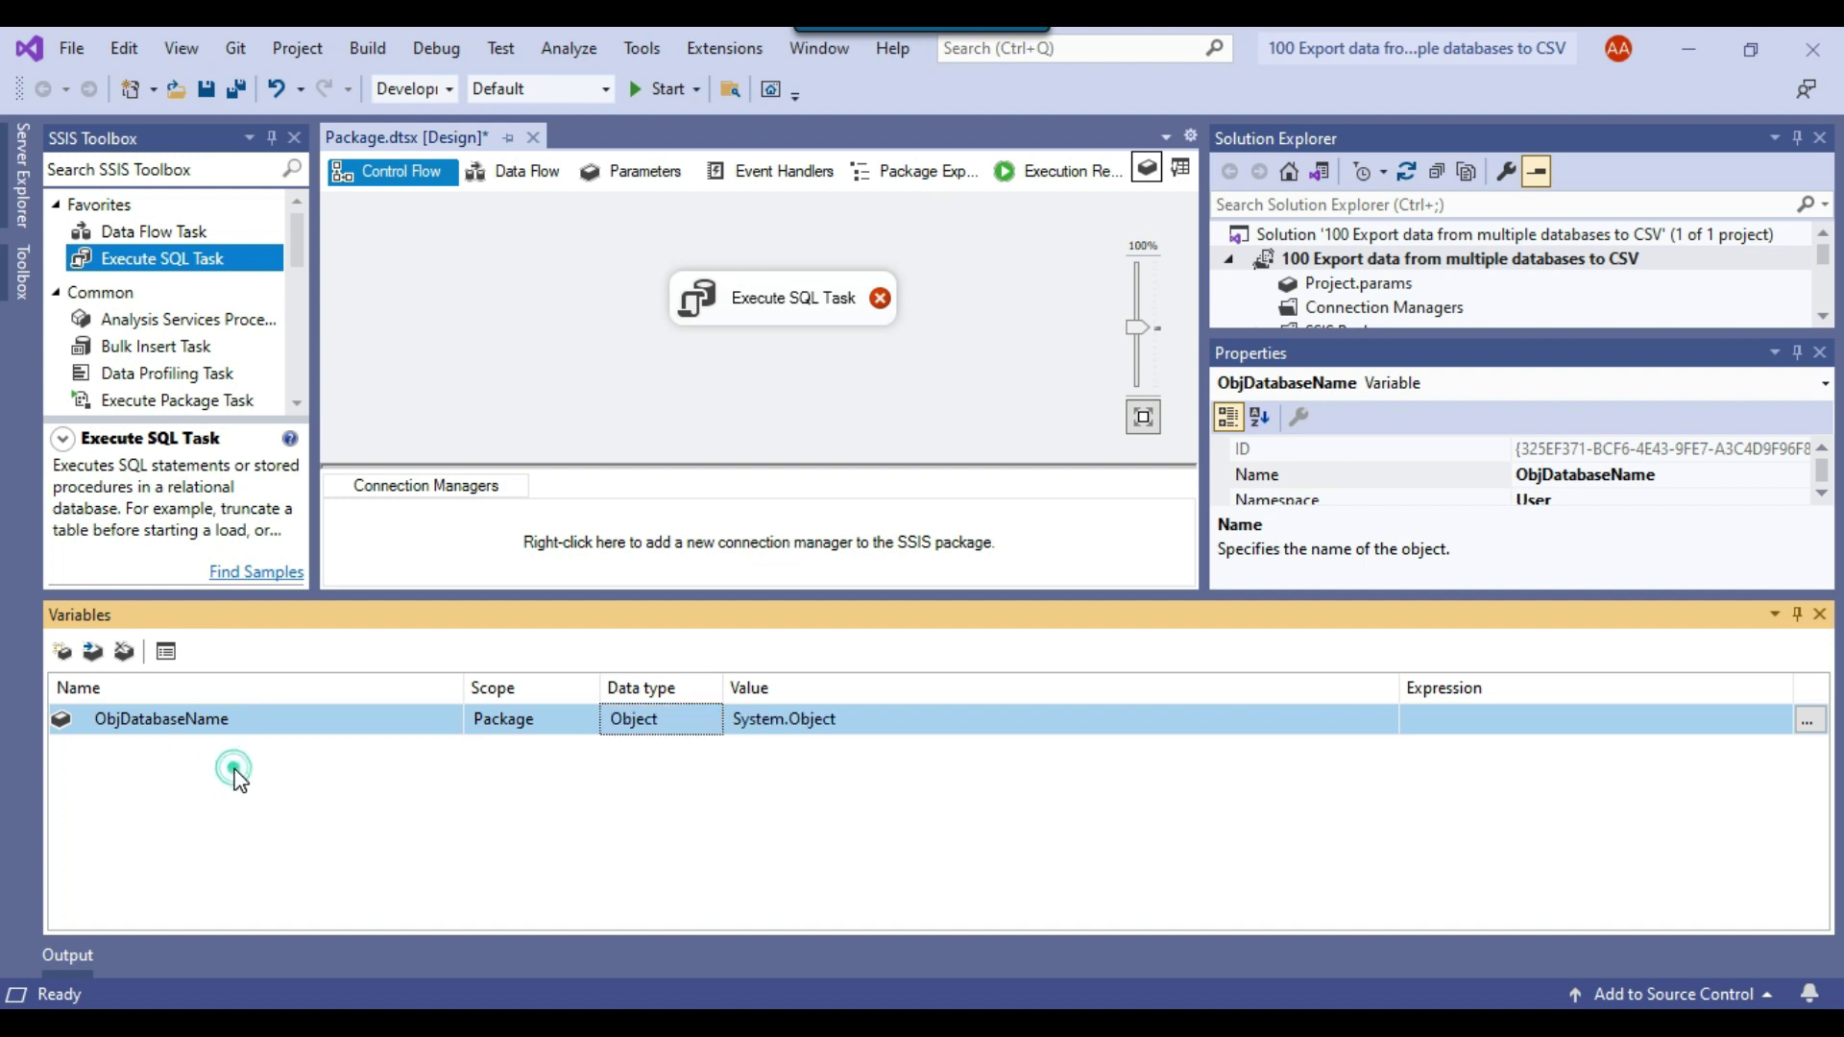
- Create a String variable named DatabaseName with the value India, save the package, and close the variables list
click(62, 653)
text(Databa)
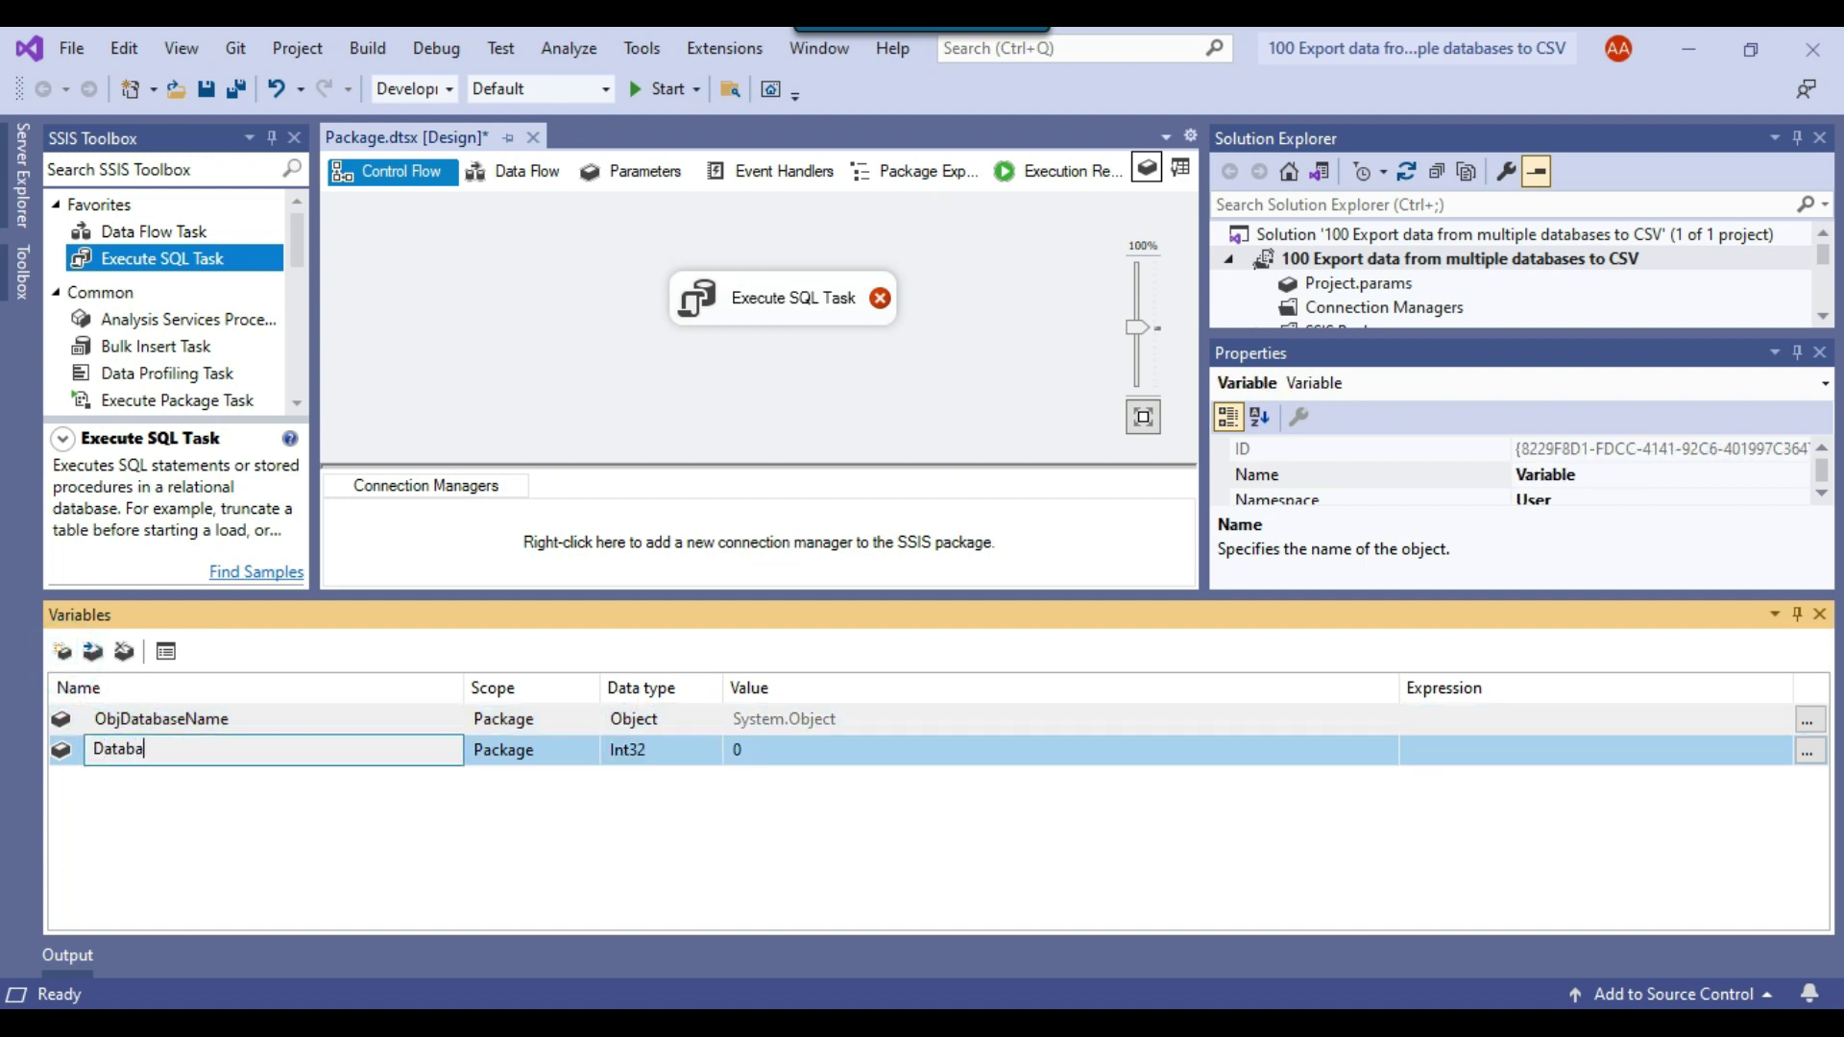
text(seName)
key(Return)
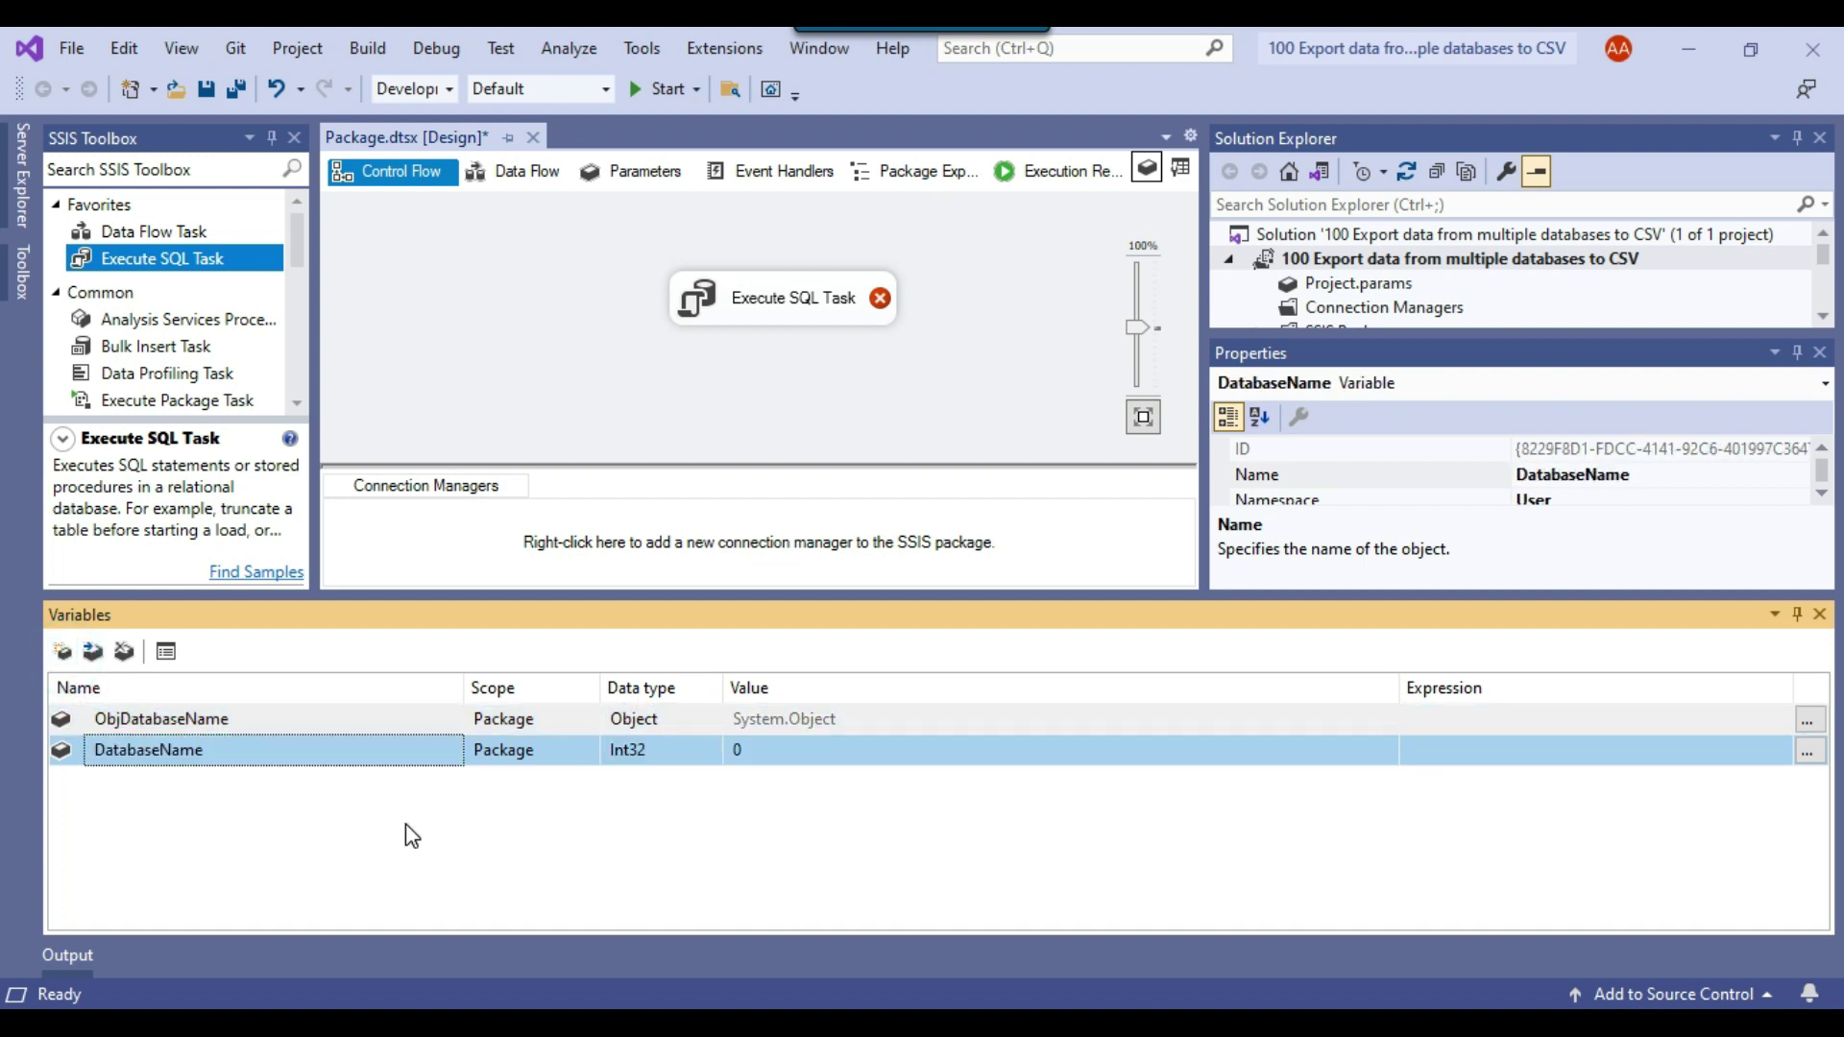
click(668, 758)
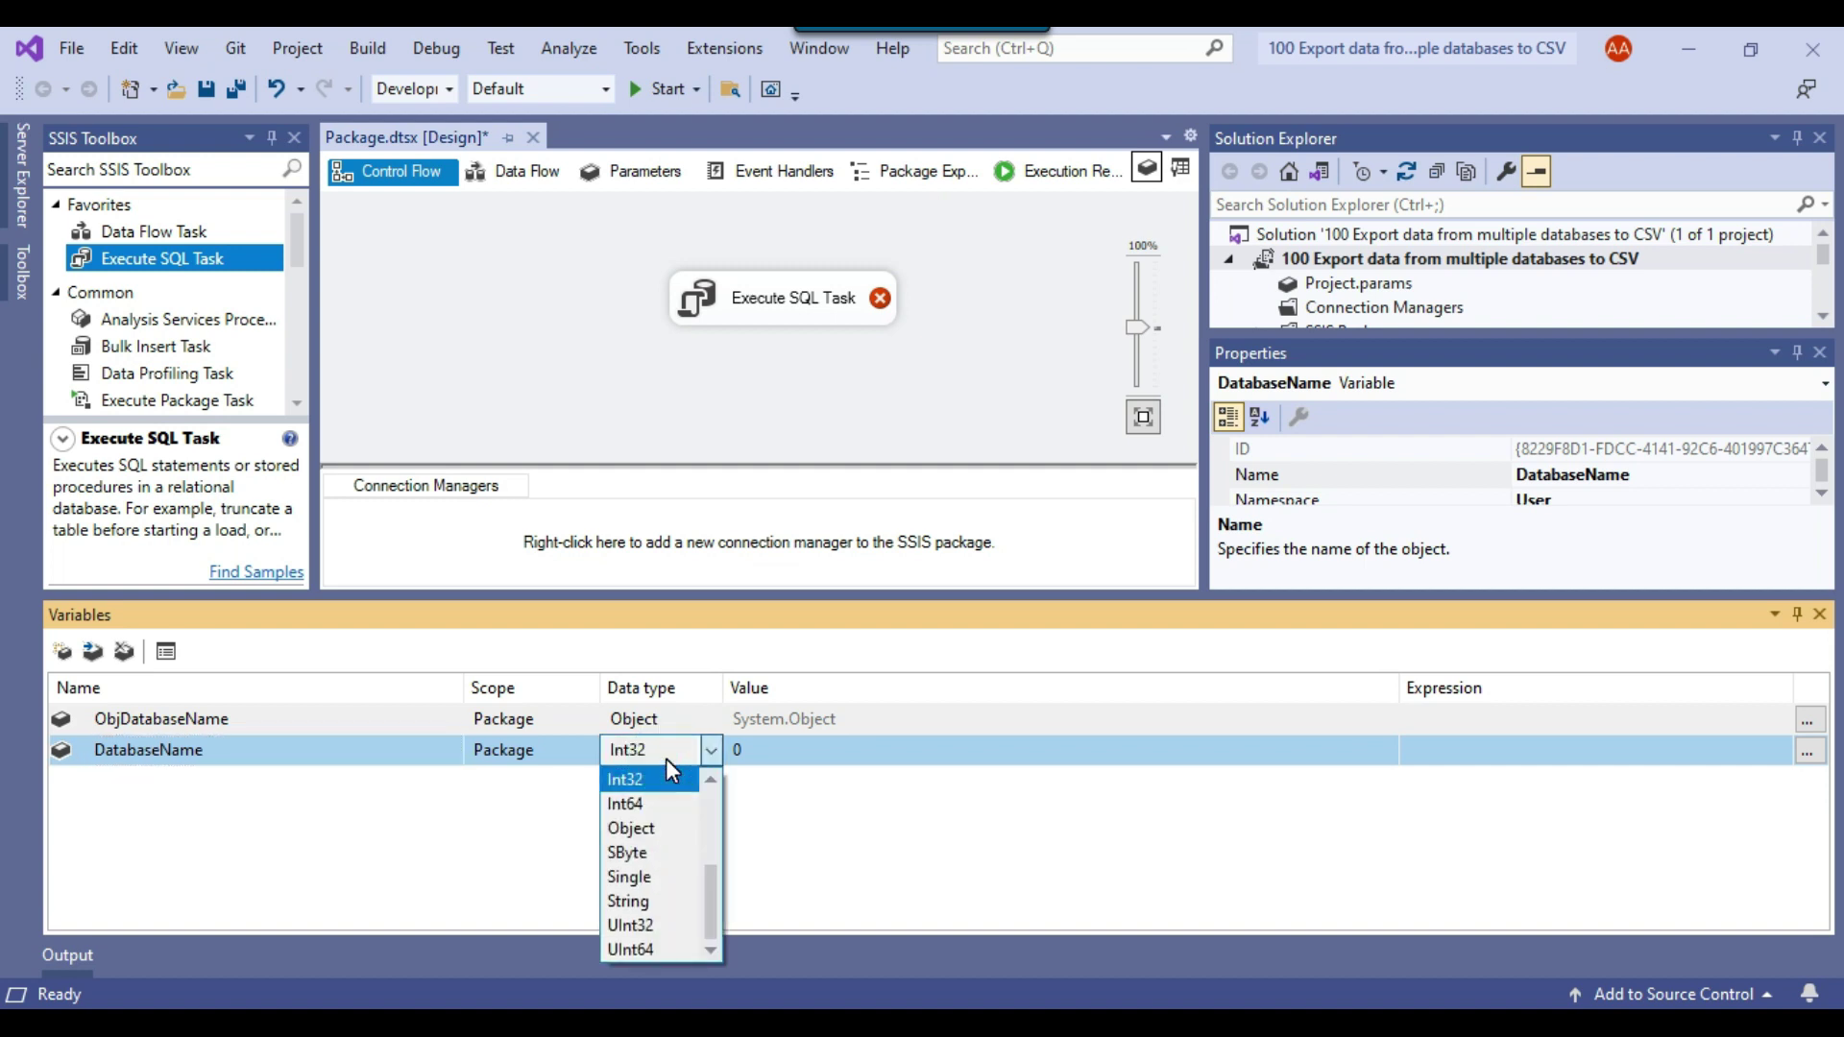
click(653, 899)
click(830, 750)
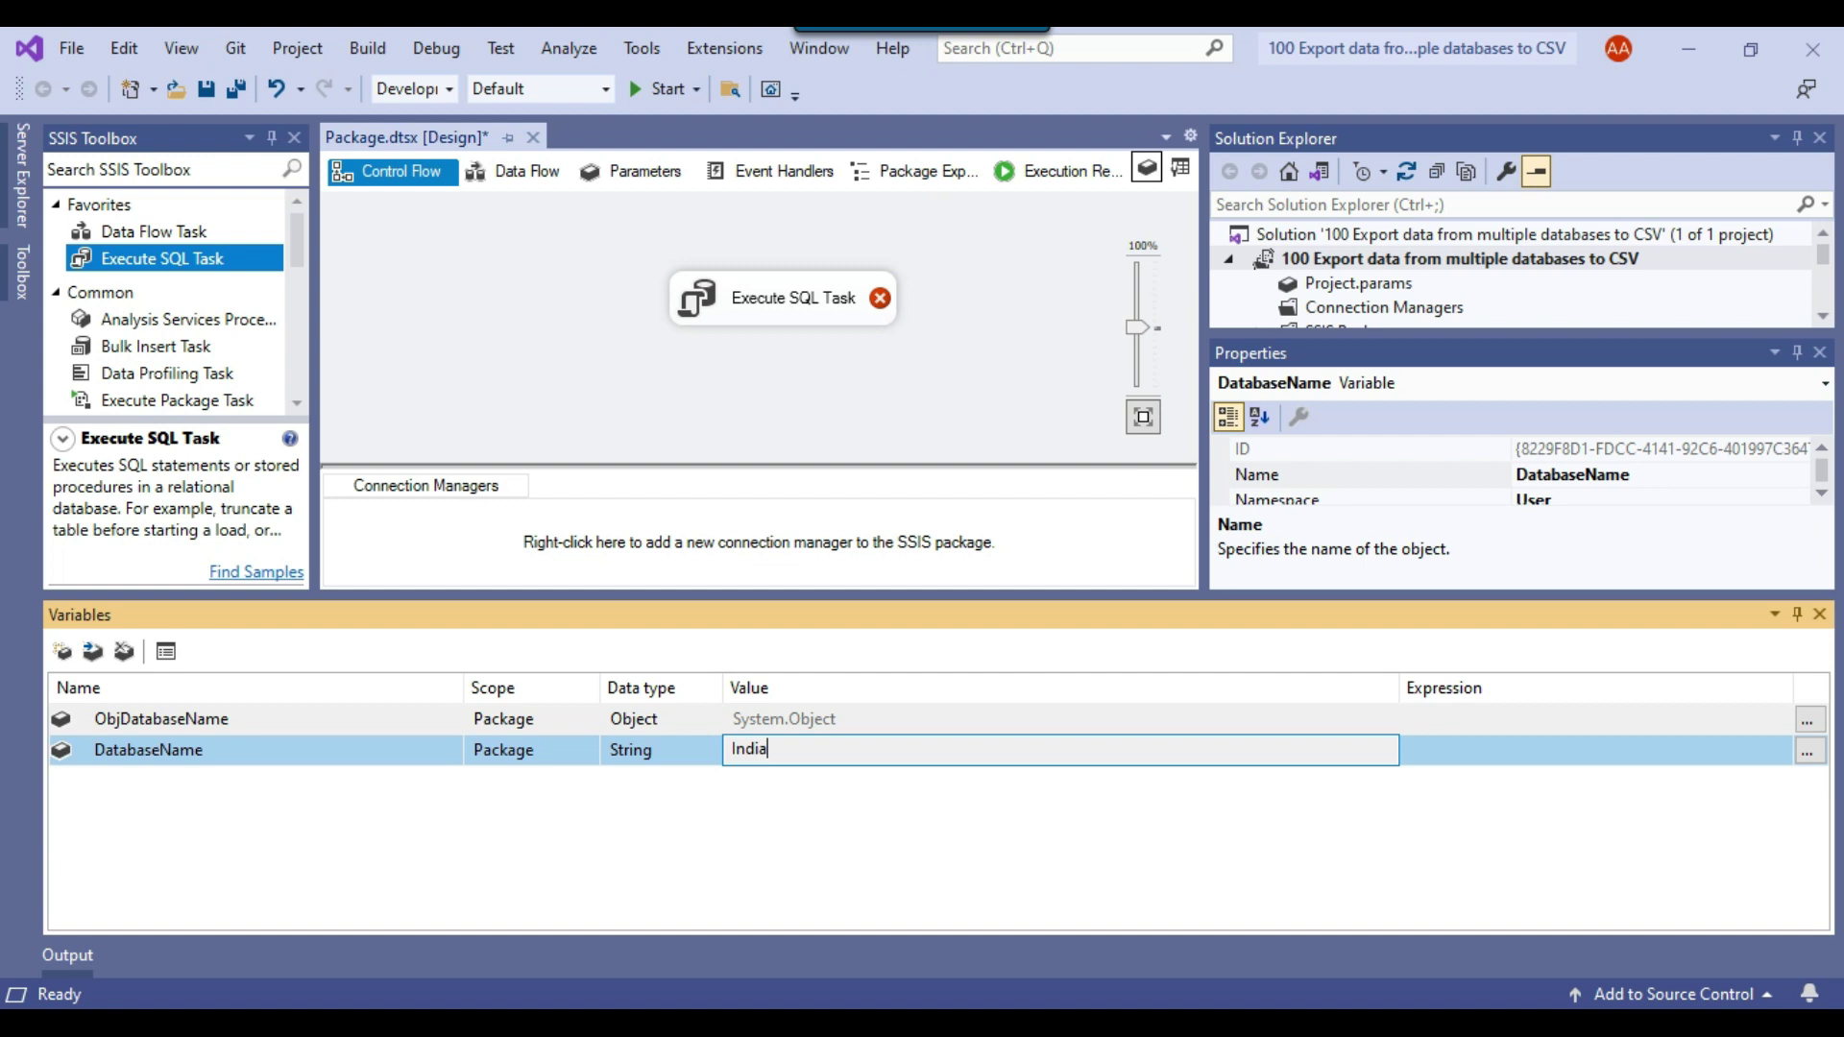
key(Return)
key(ctrl+s)
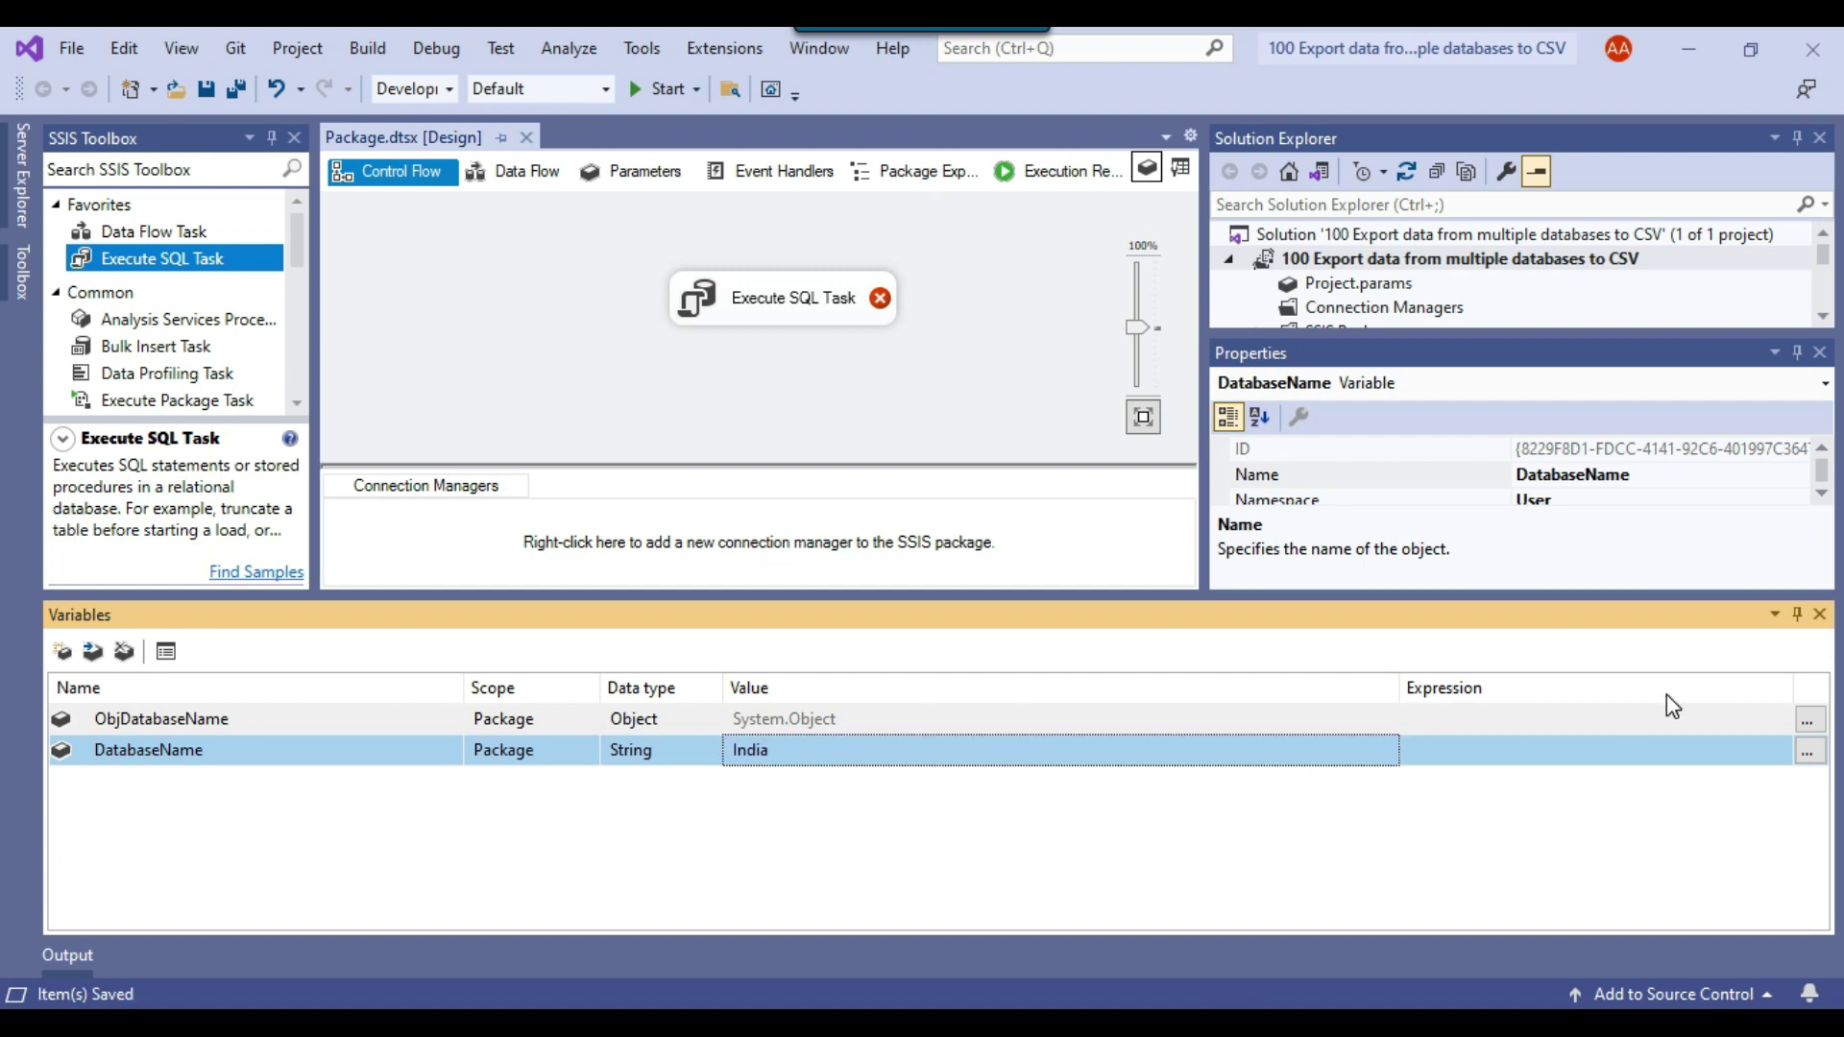
click(1819, 614)
- Rename the Execute SQL Task as "get database name"
right_click(828, 294)
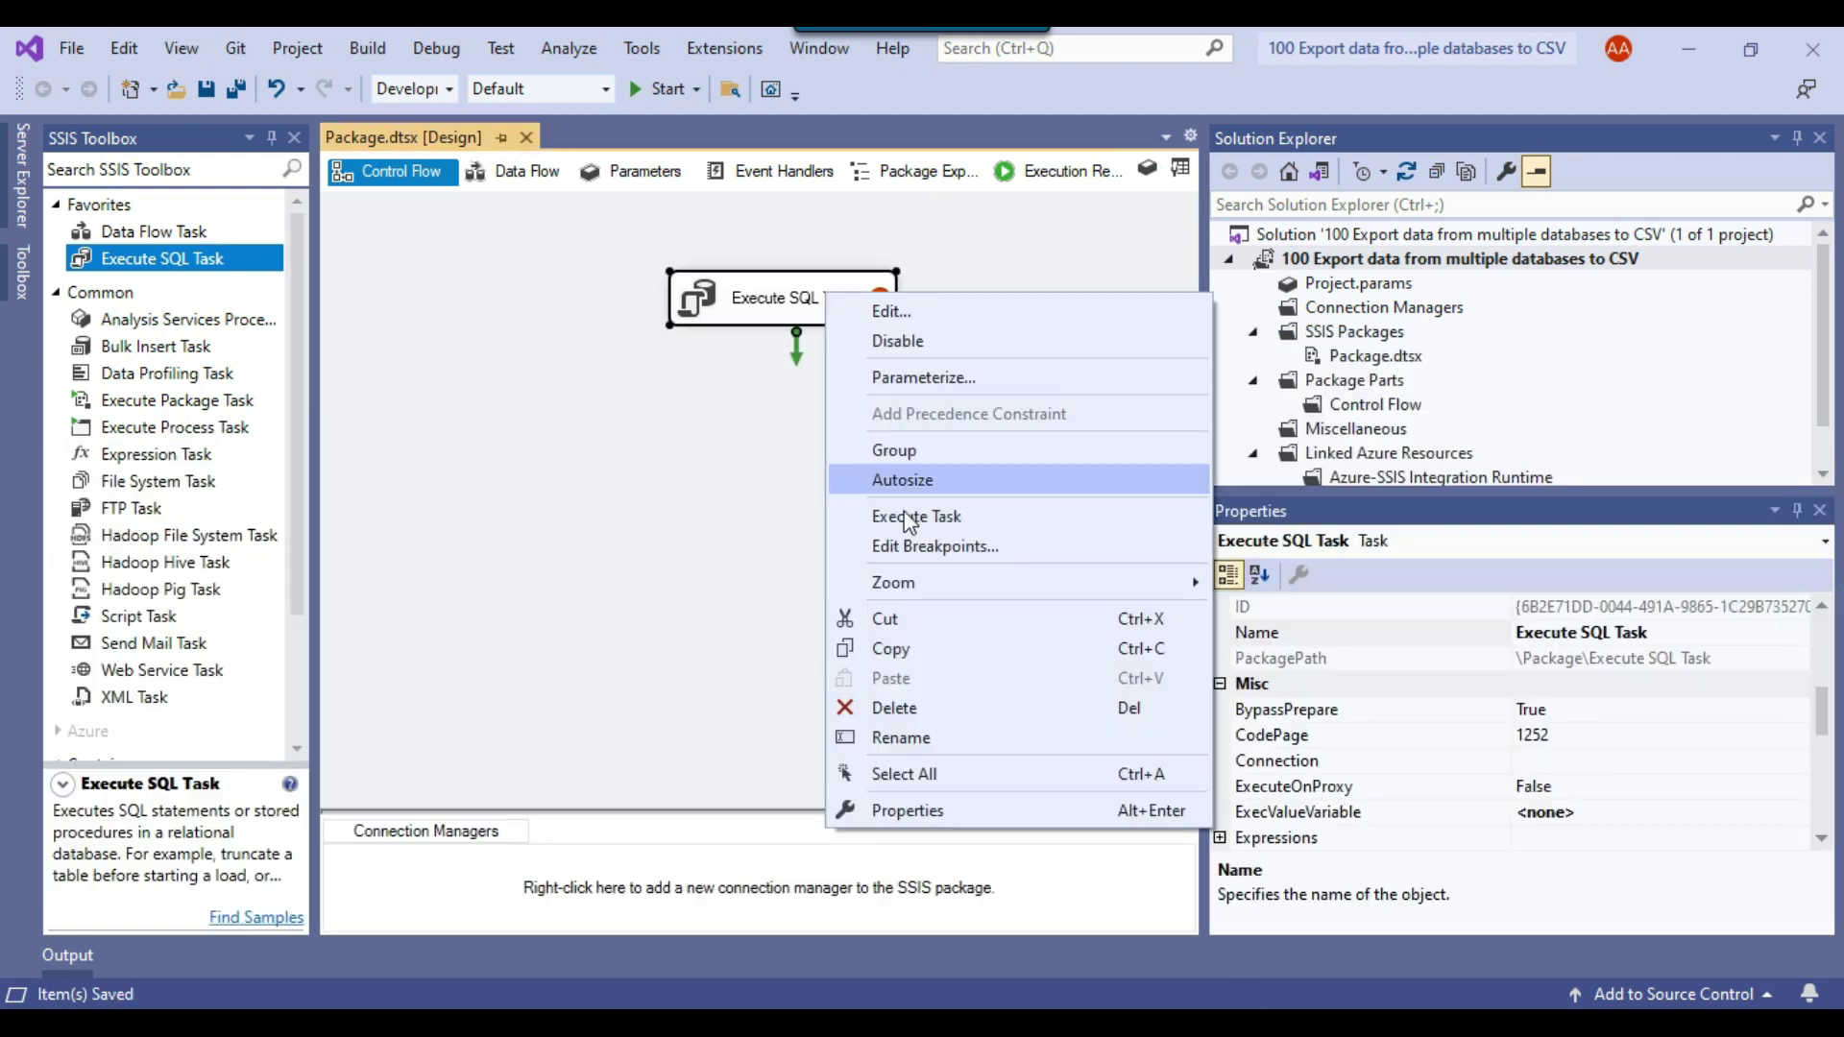
click(915, 744)
text(get)
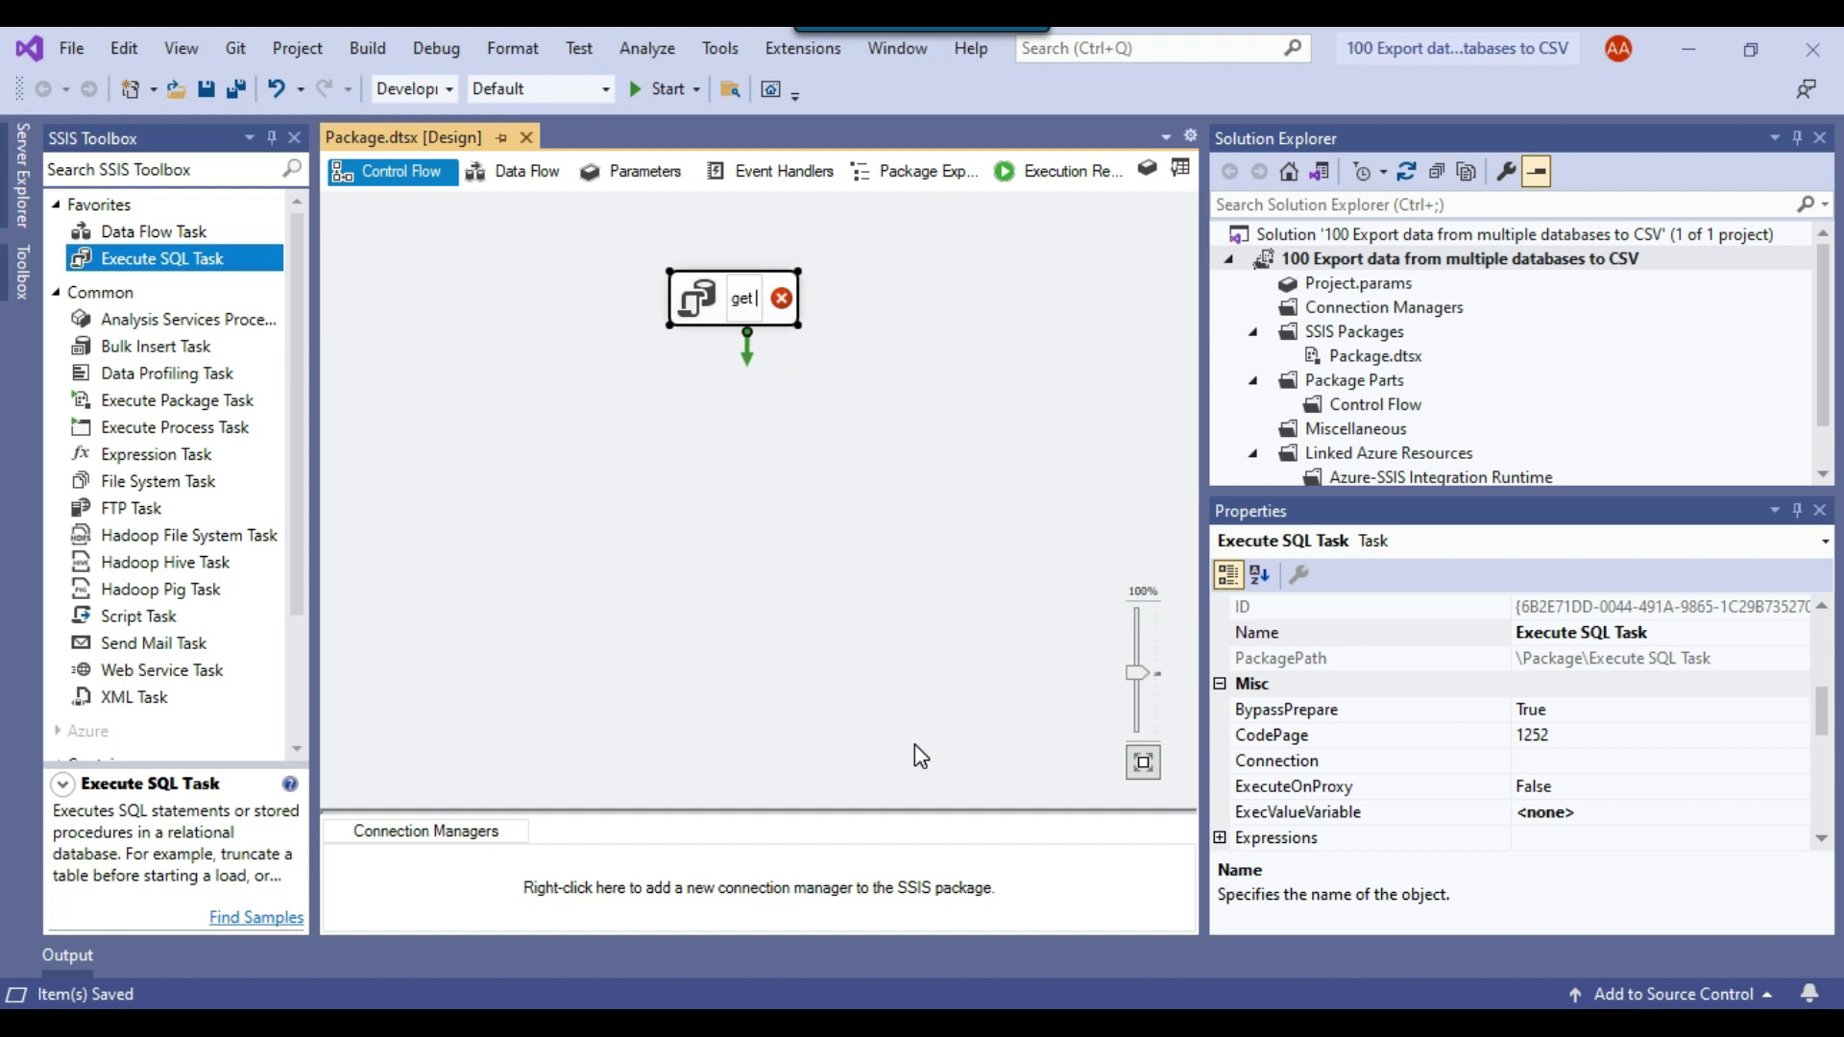
text( database name)
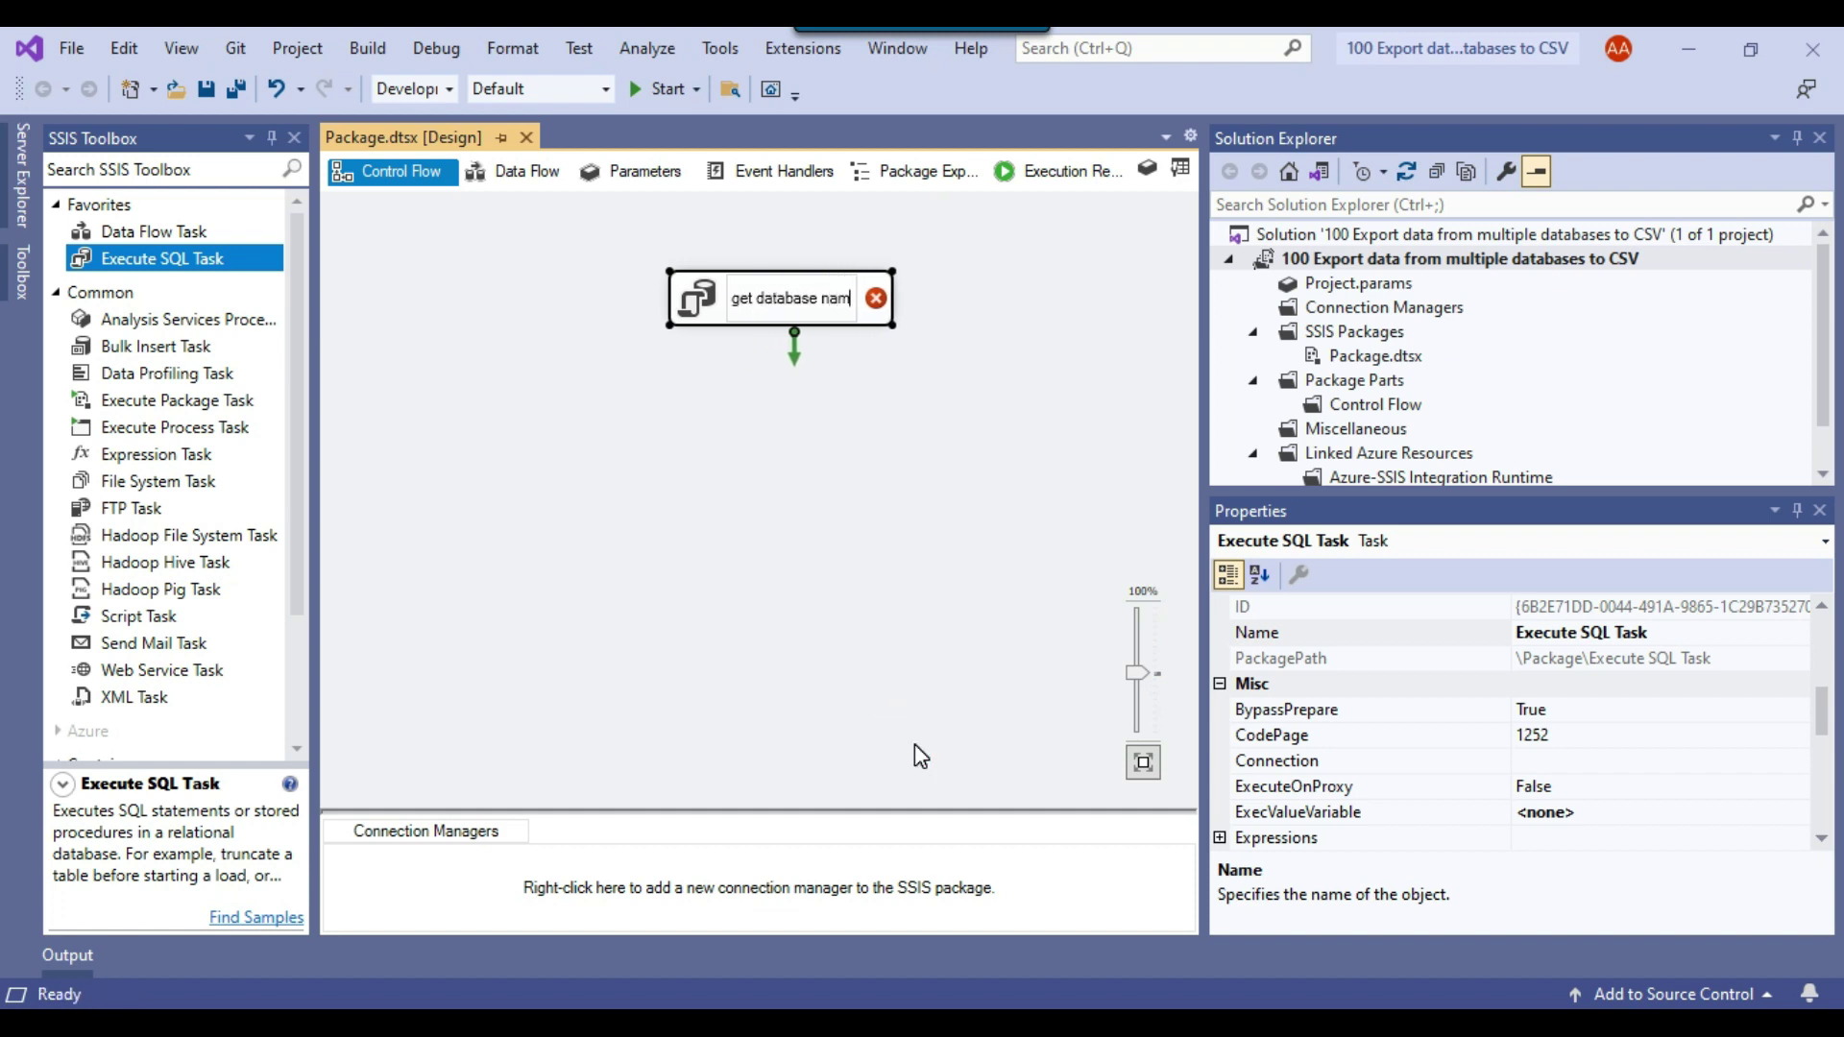
click(926, 638)
- Open the get database name task for editing and set its OLE DB connection to DESKTOP-EKJ1P64\SQL2019.Work
click(876, 331)
right_click(876, 331)
click(938, 348)
click(1287, 557)
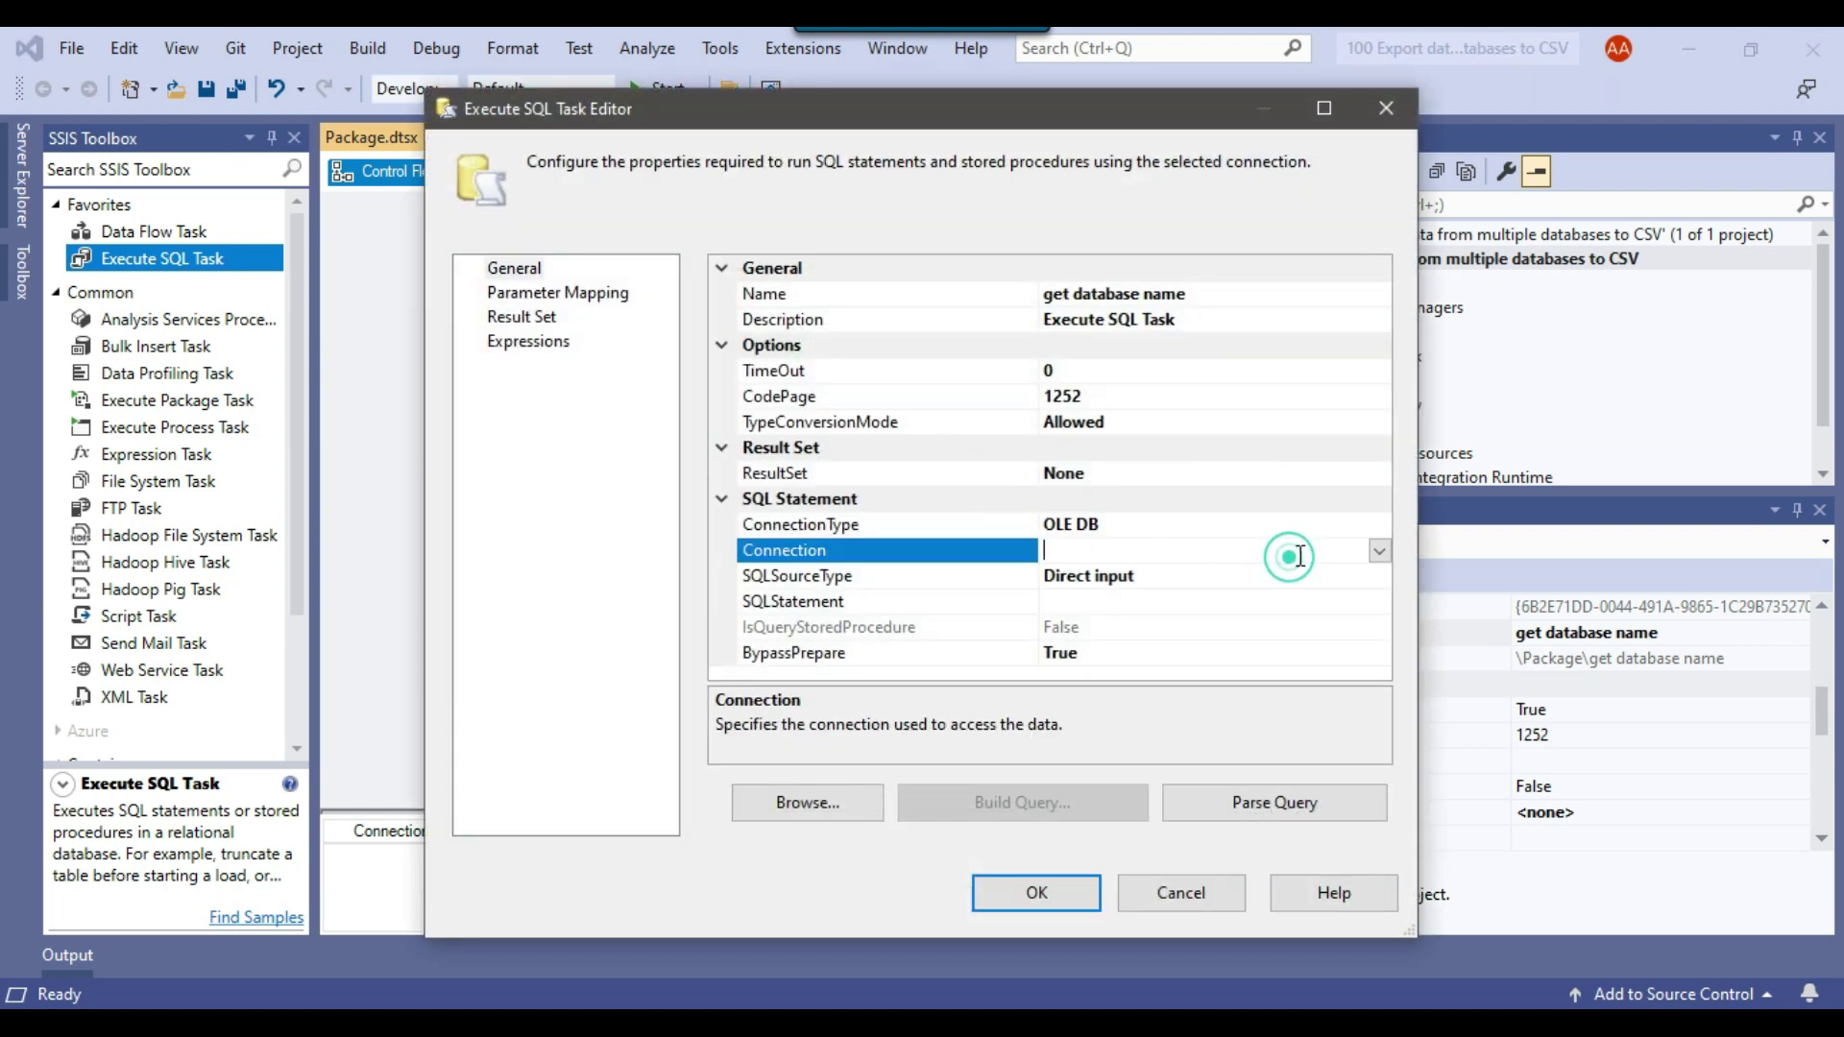
click(1379, 550)
click(1193, 577)
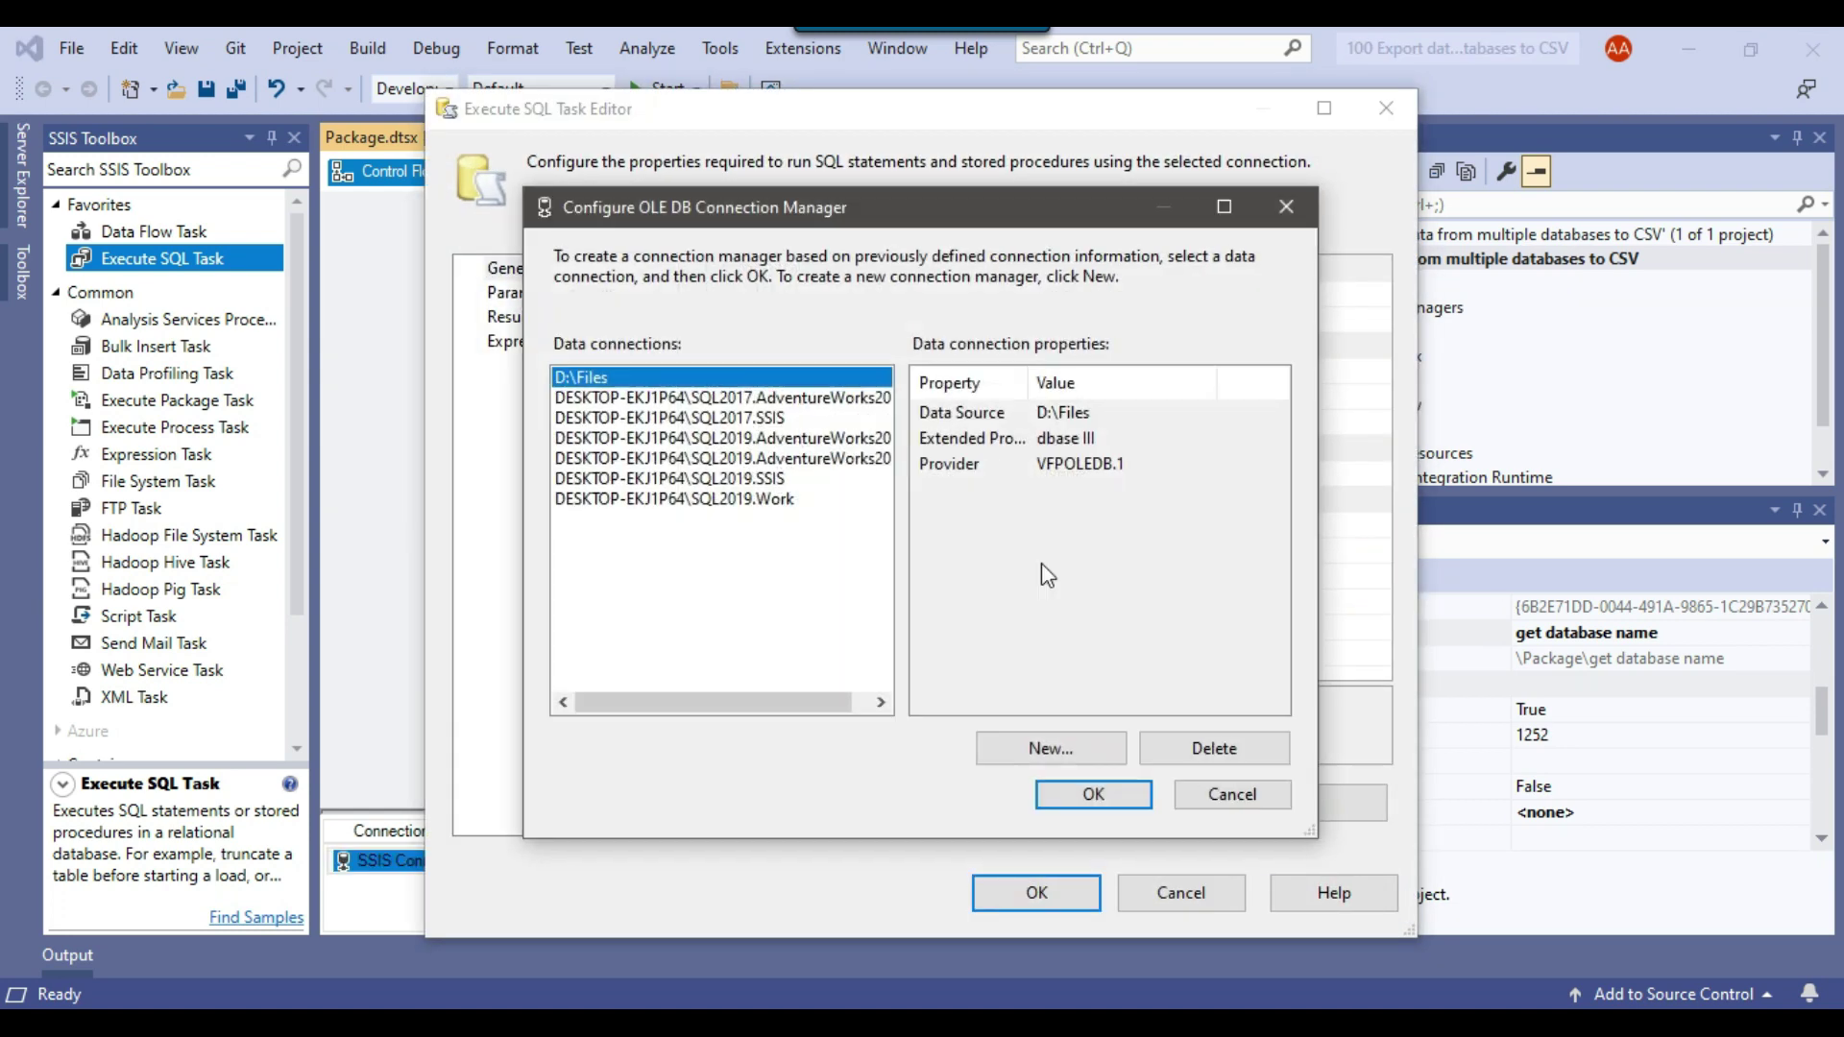
click(757, 479)
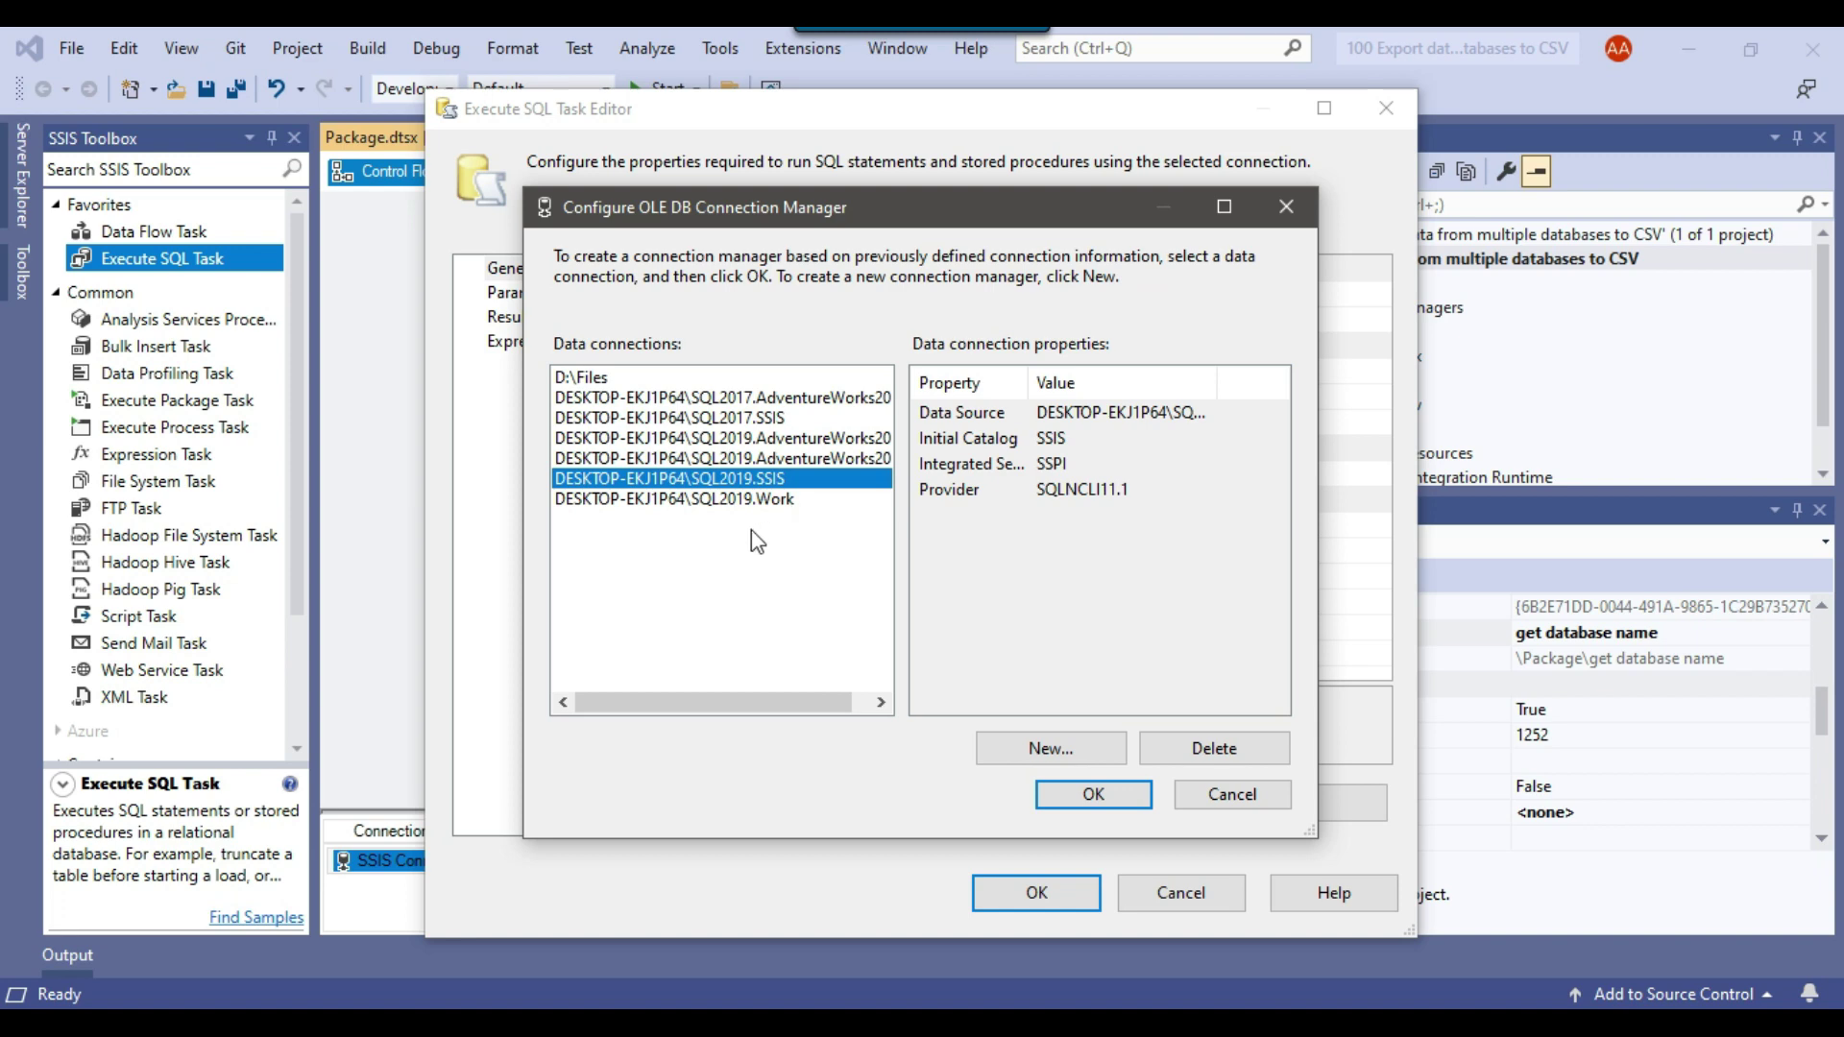
click(753, 499)
click(749, 479)
click(754, 500)
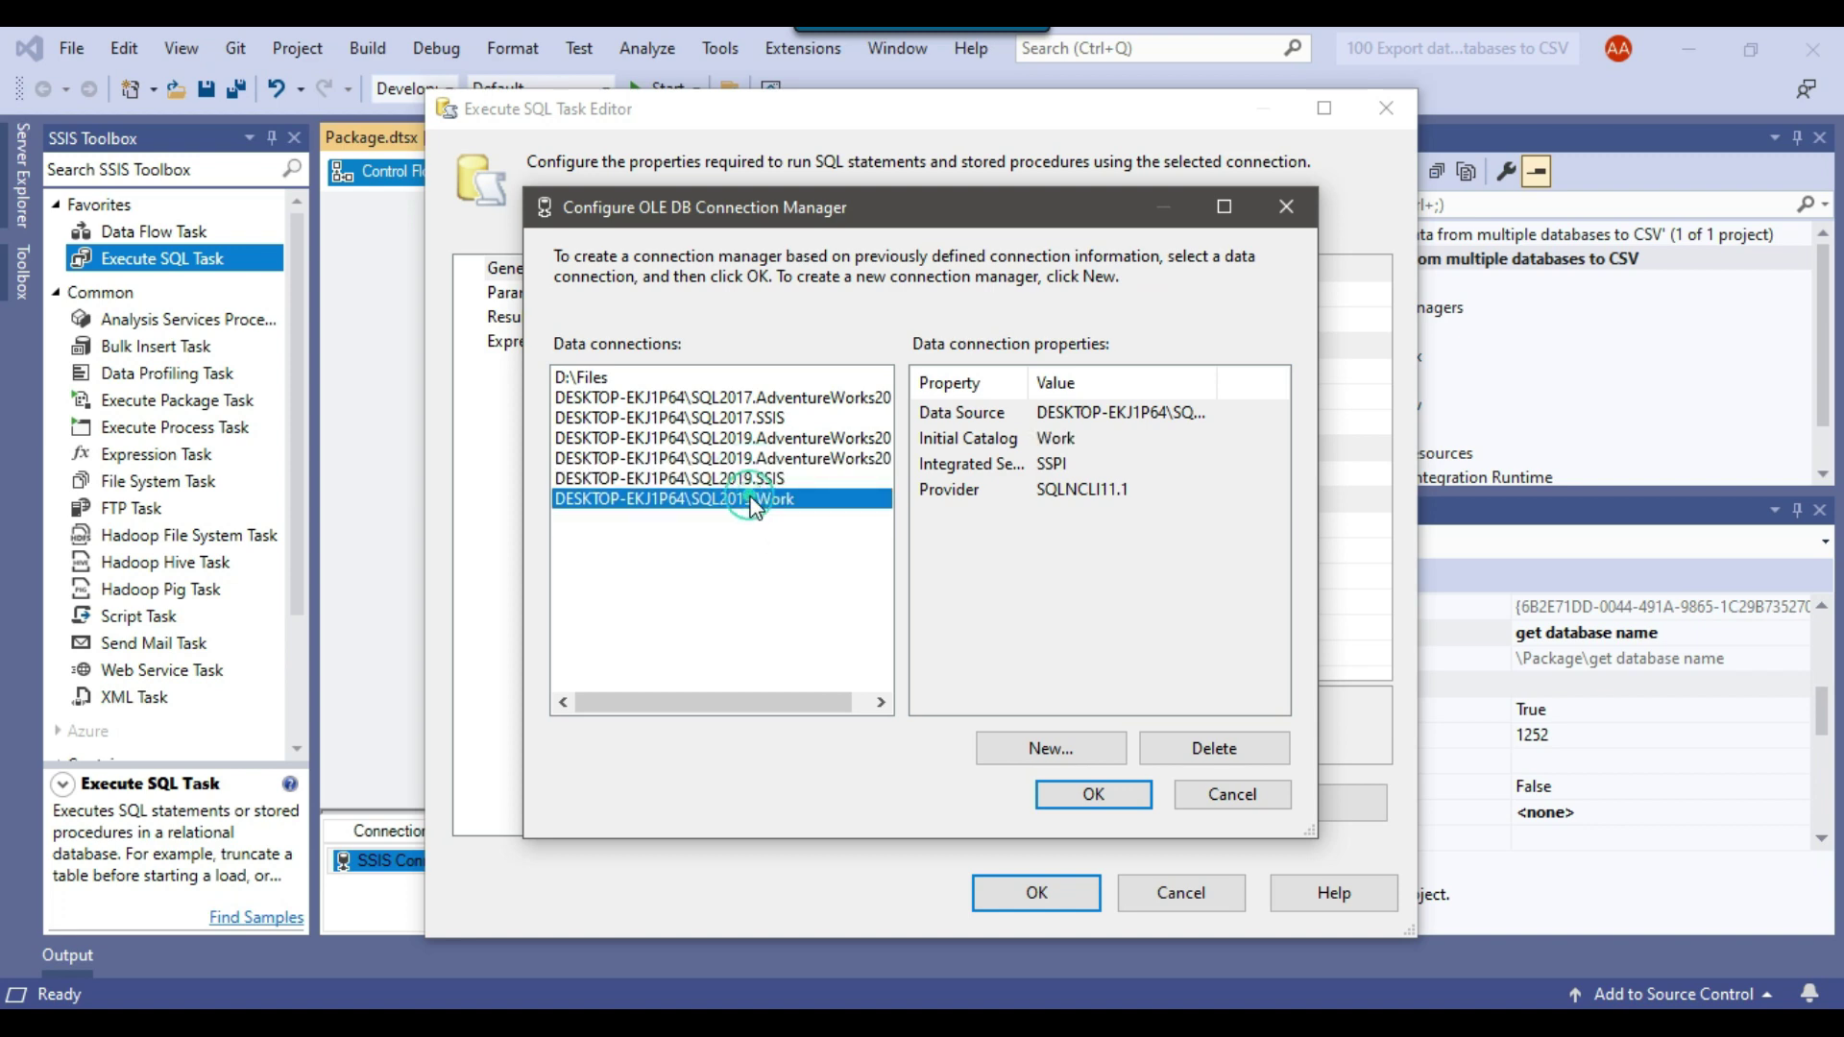
click(1114, 797)
- Set the task's SQL statement to select name from sys.sysdatabases where name in ('Australia','Canada','India','USA') order by name
click(1323, 601)
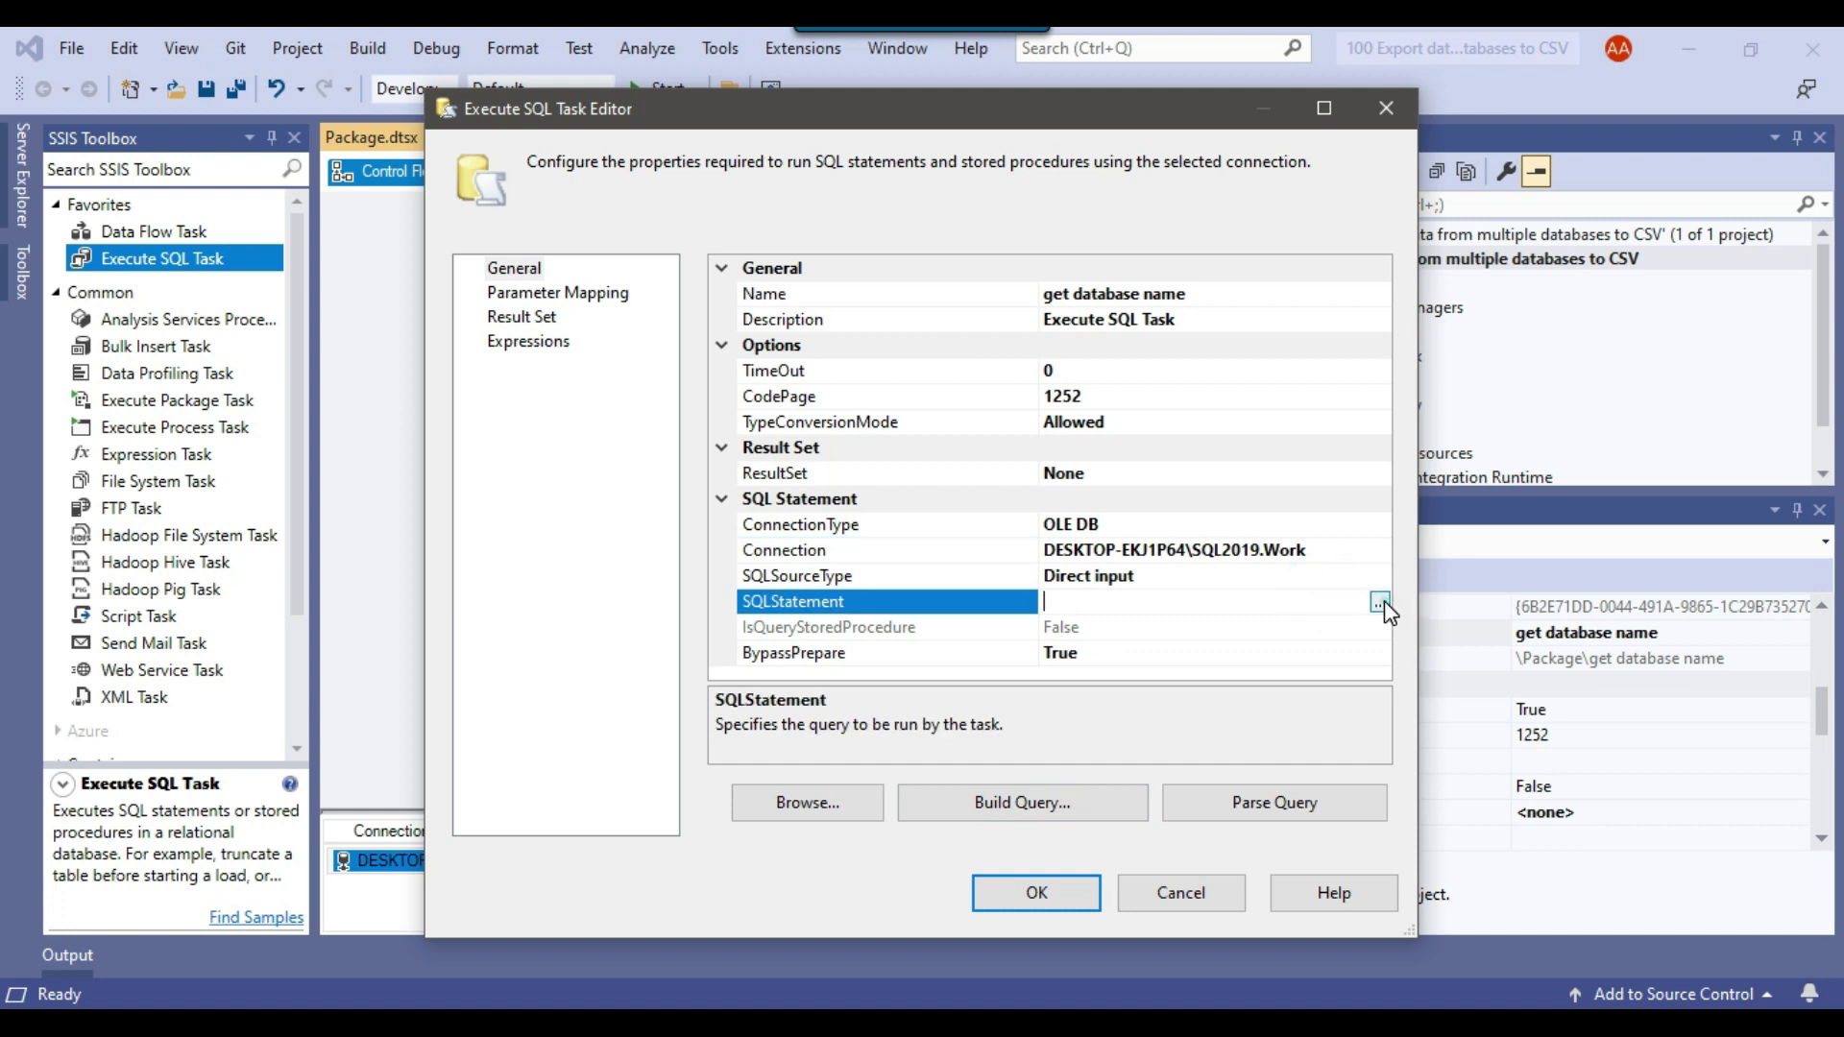
click(1380, 601)
key(ctrl+v)
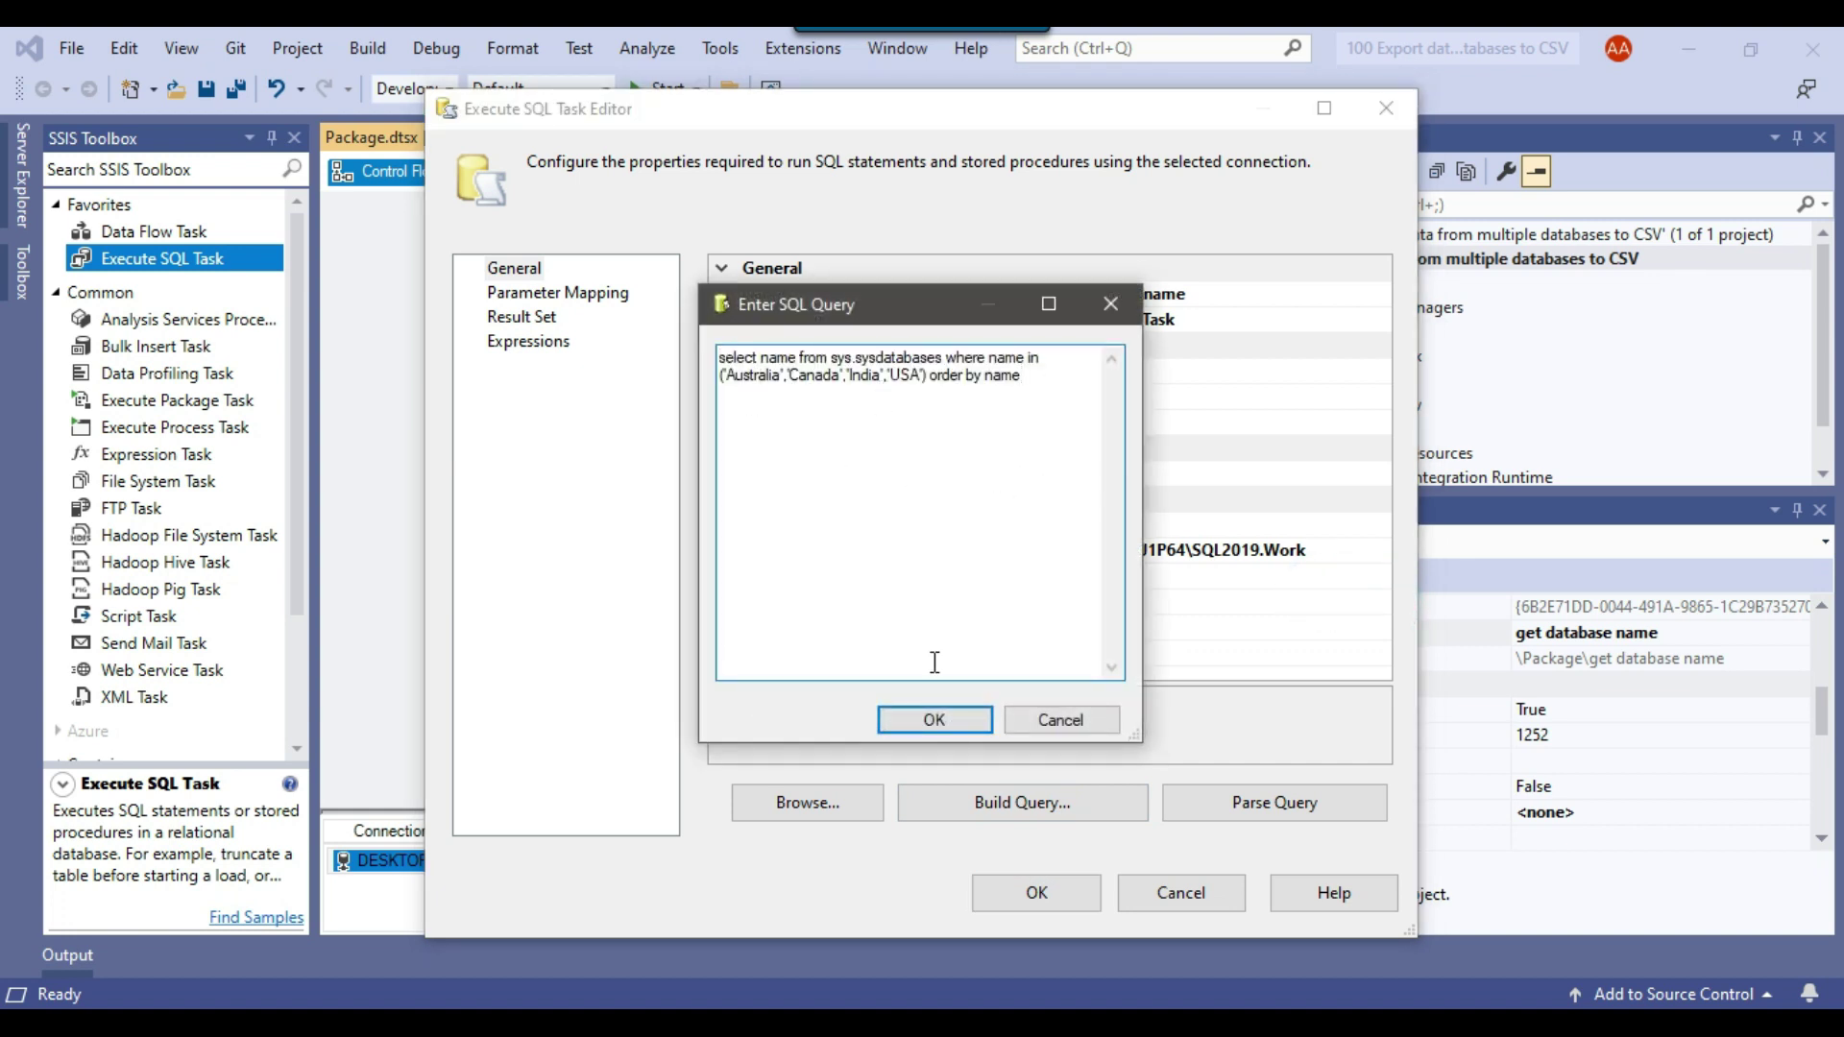
click(936, 719)
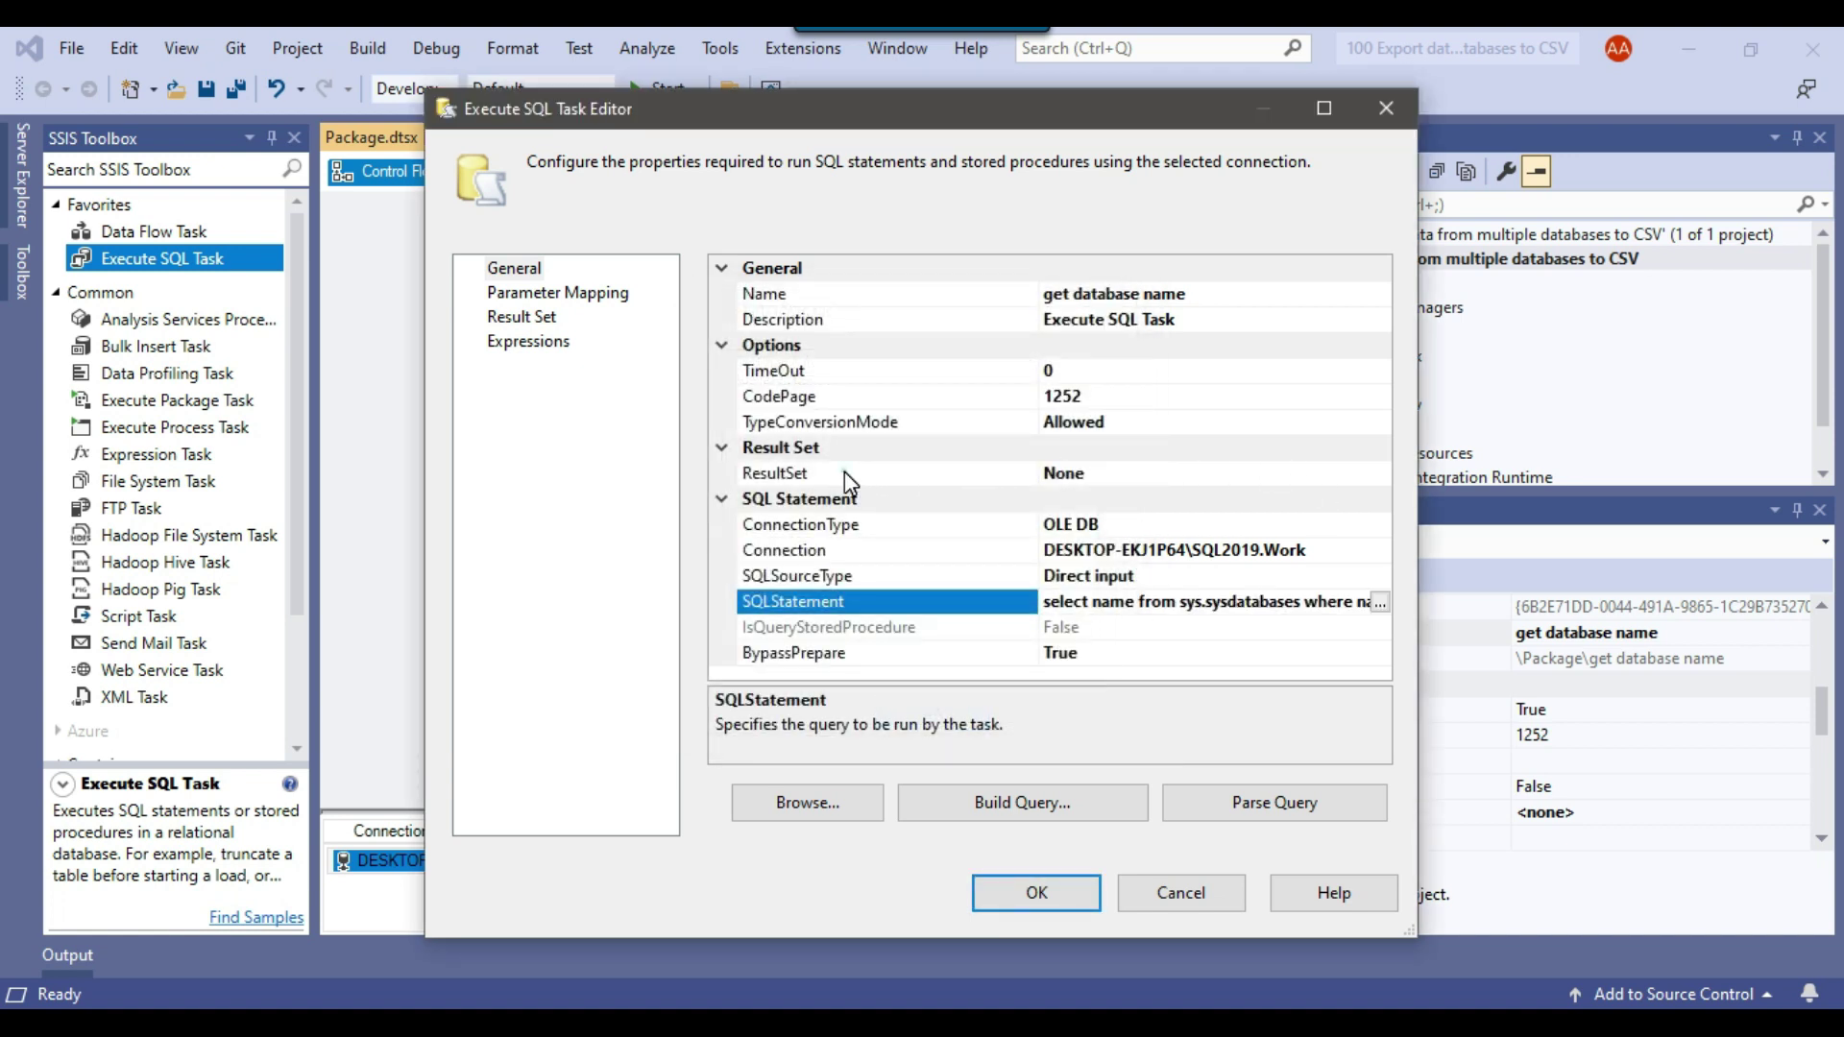
- Set the task to return a full result set and map result name 0 to User::ObjDatabaseName
click(845, 471)
click(1379, 474)
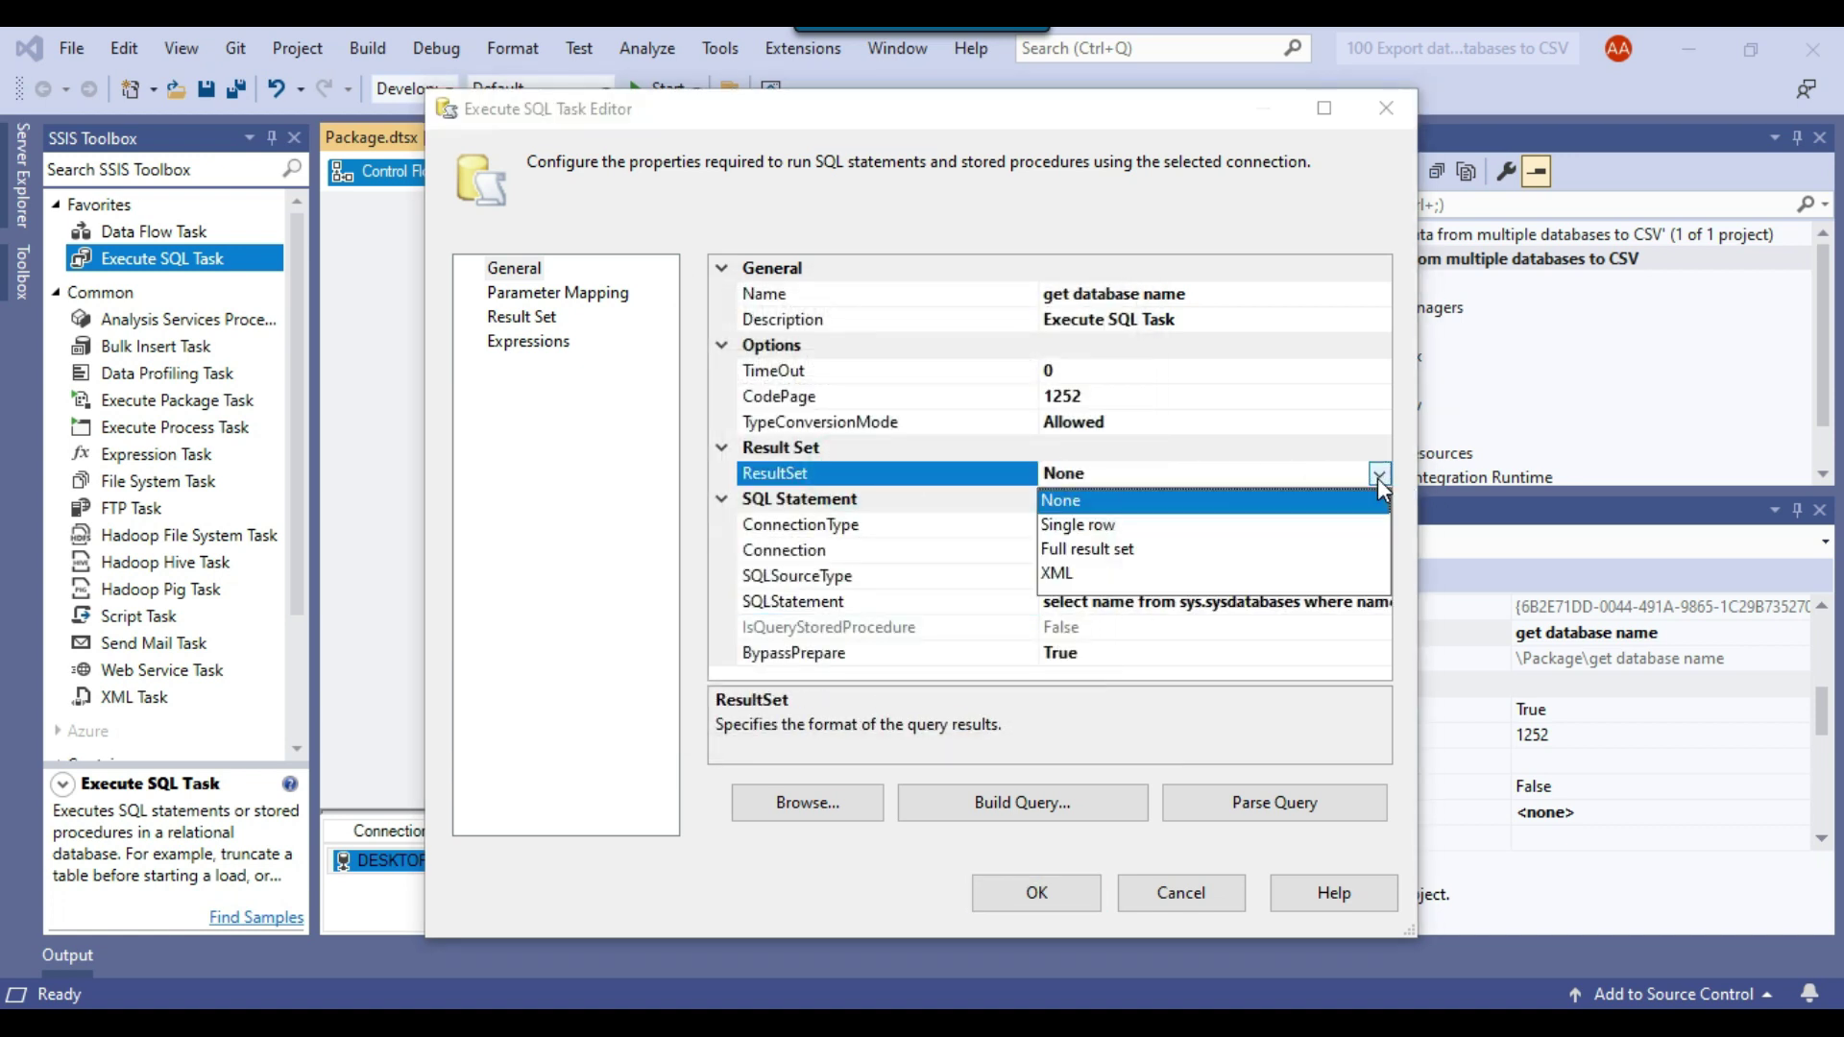
click(1100, 552)
click(521, 315)
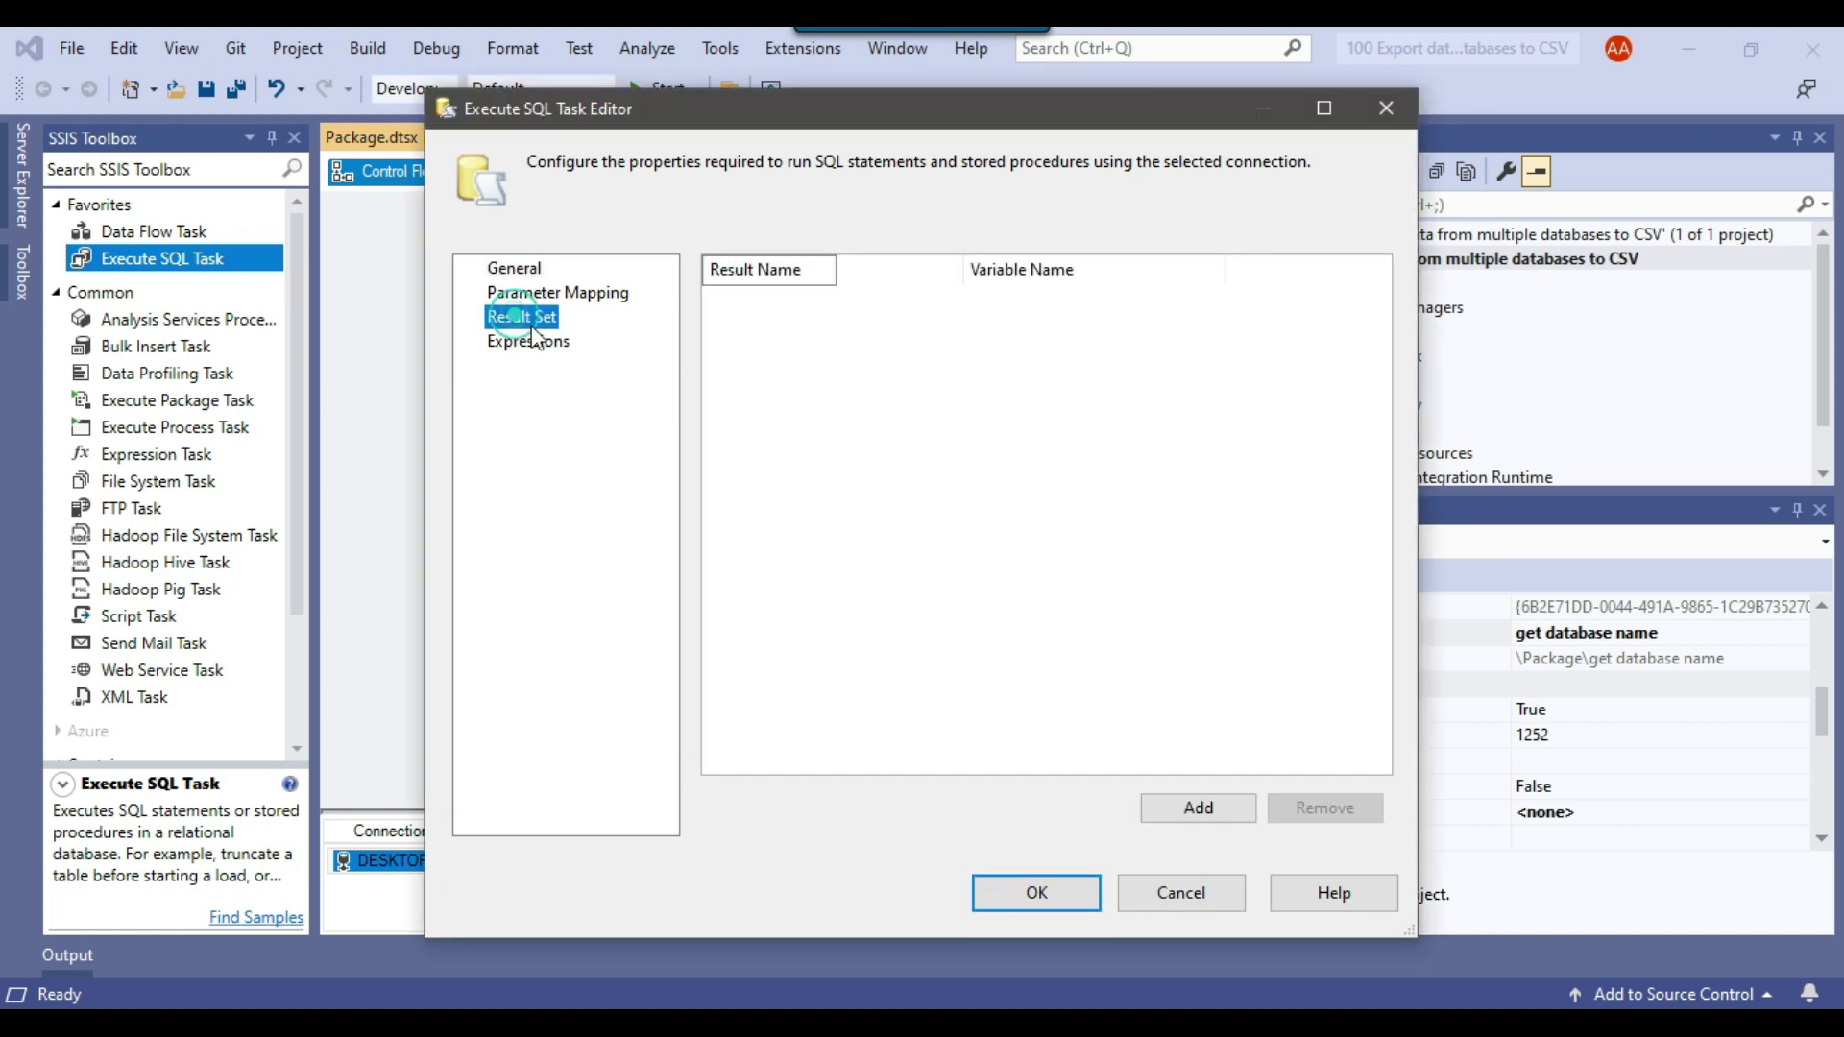
click(1173, 802)
click(876, 299)
click(875, 299)
text(0)
click(1038, 888)
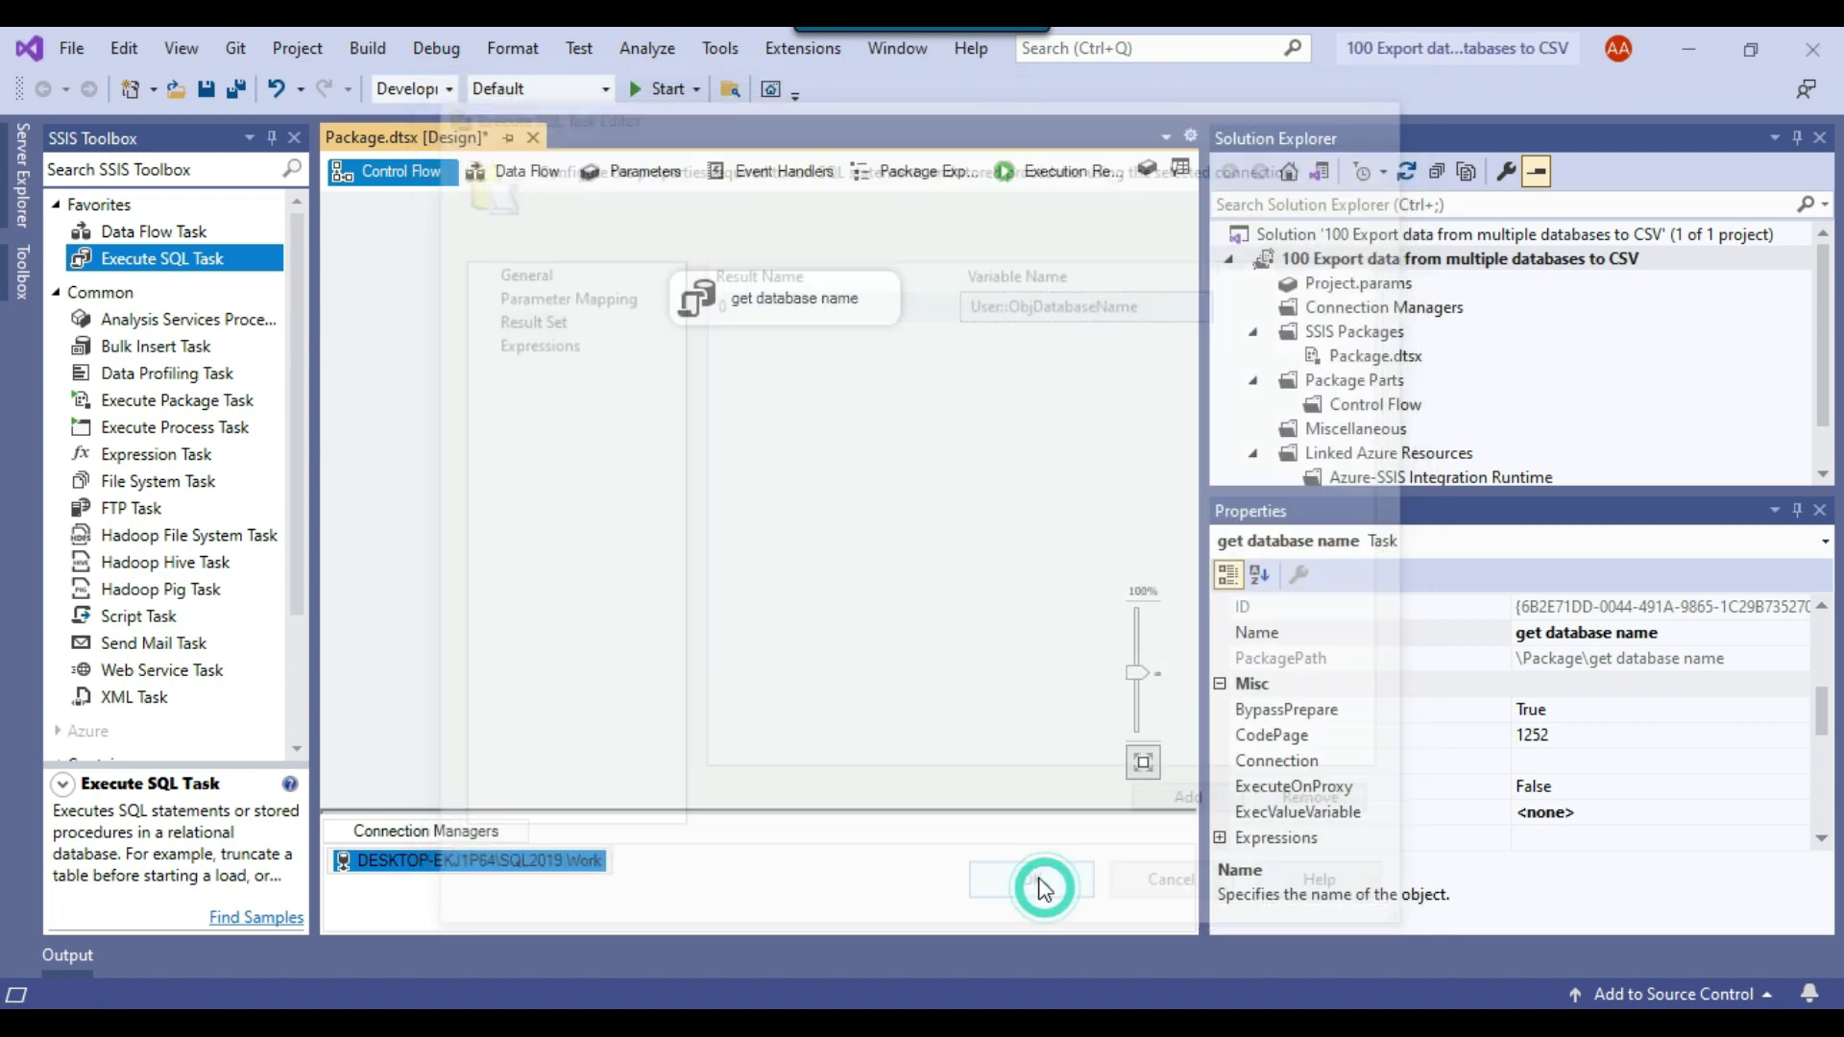
- Add a Foreach Loop Container below the get database name task and connect the task to it
scroll(138, 666, down, 2)
drag(144, 646, 643, 422)
click(807, 302)
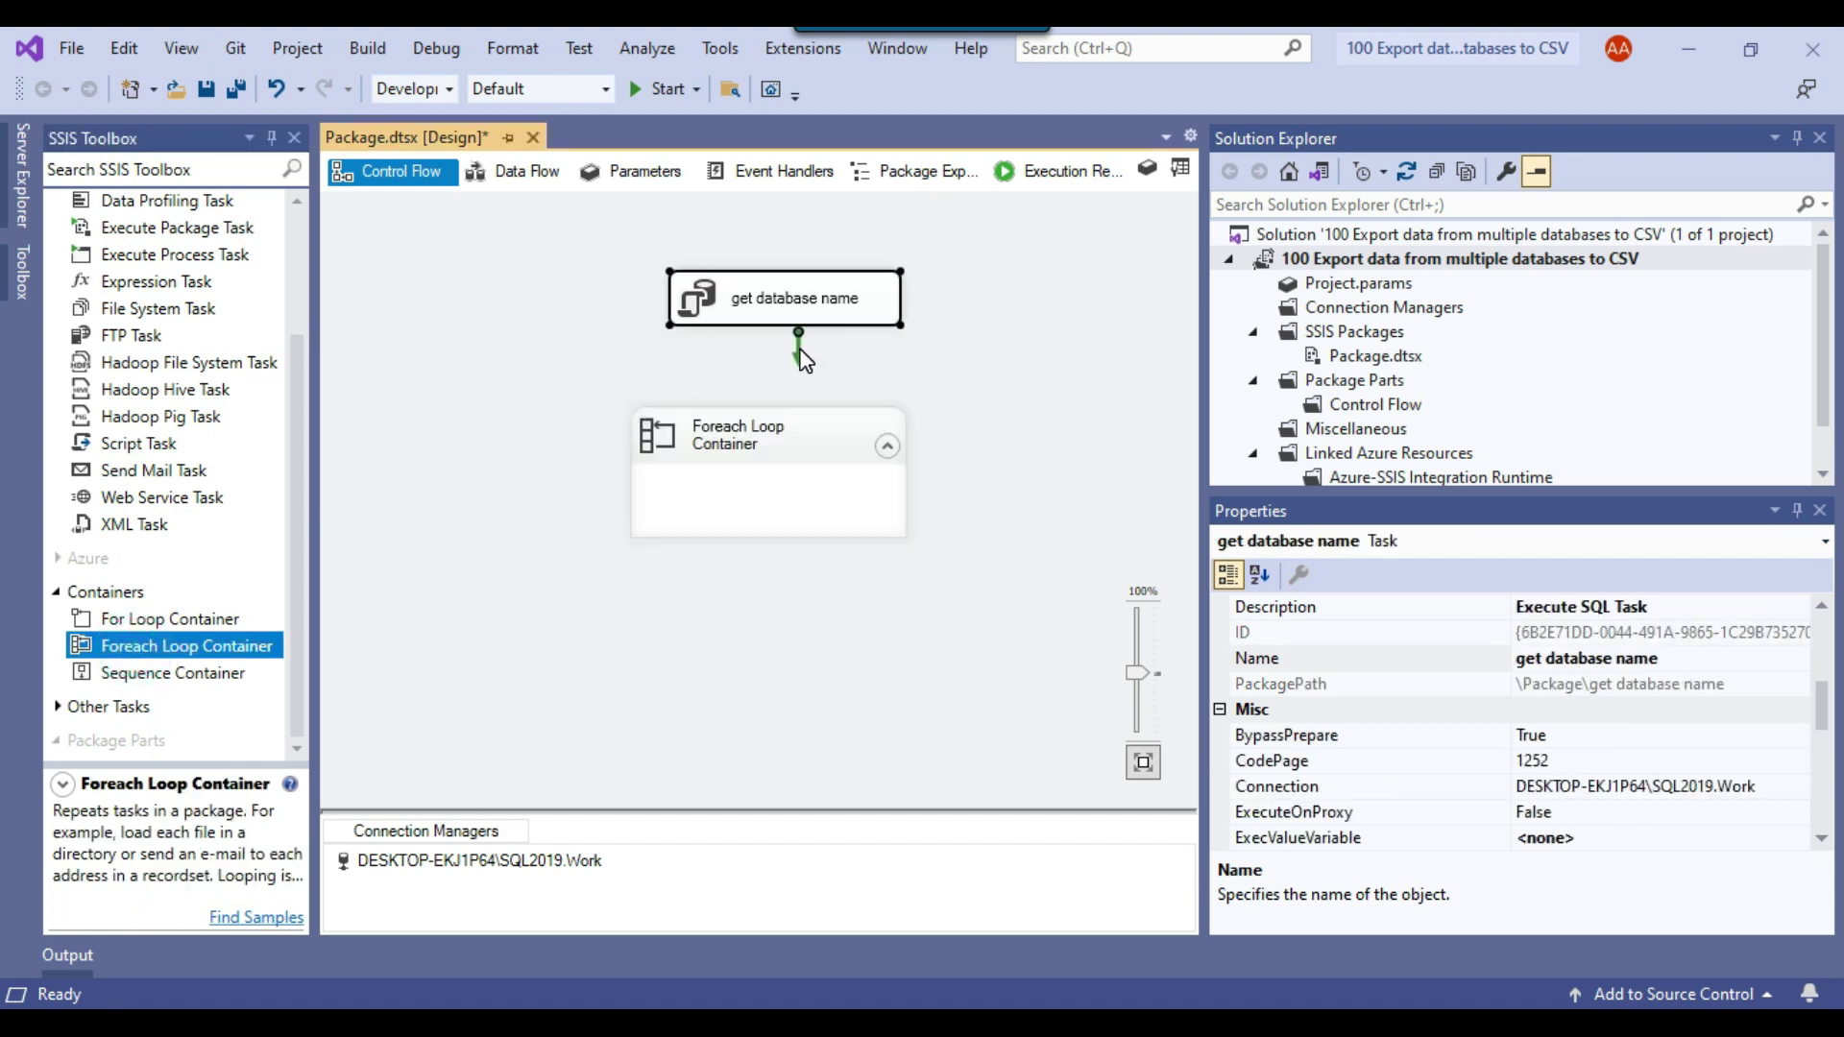
drag(803, 361, 773, 437)
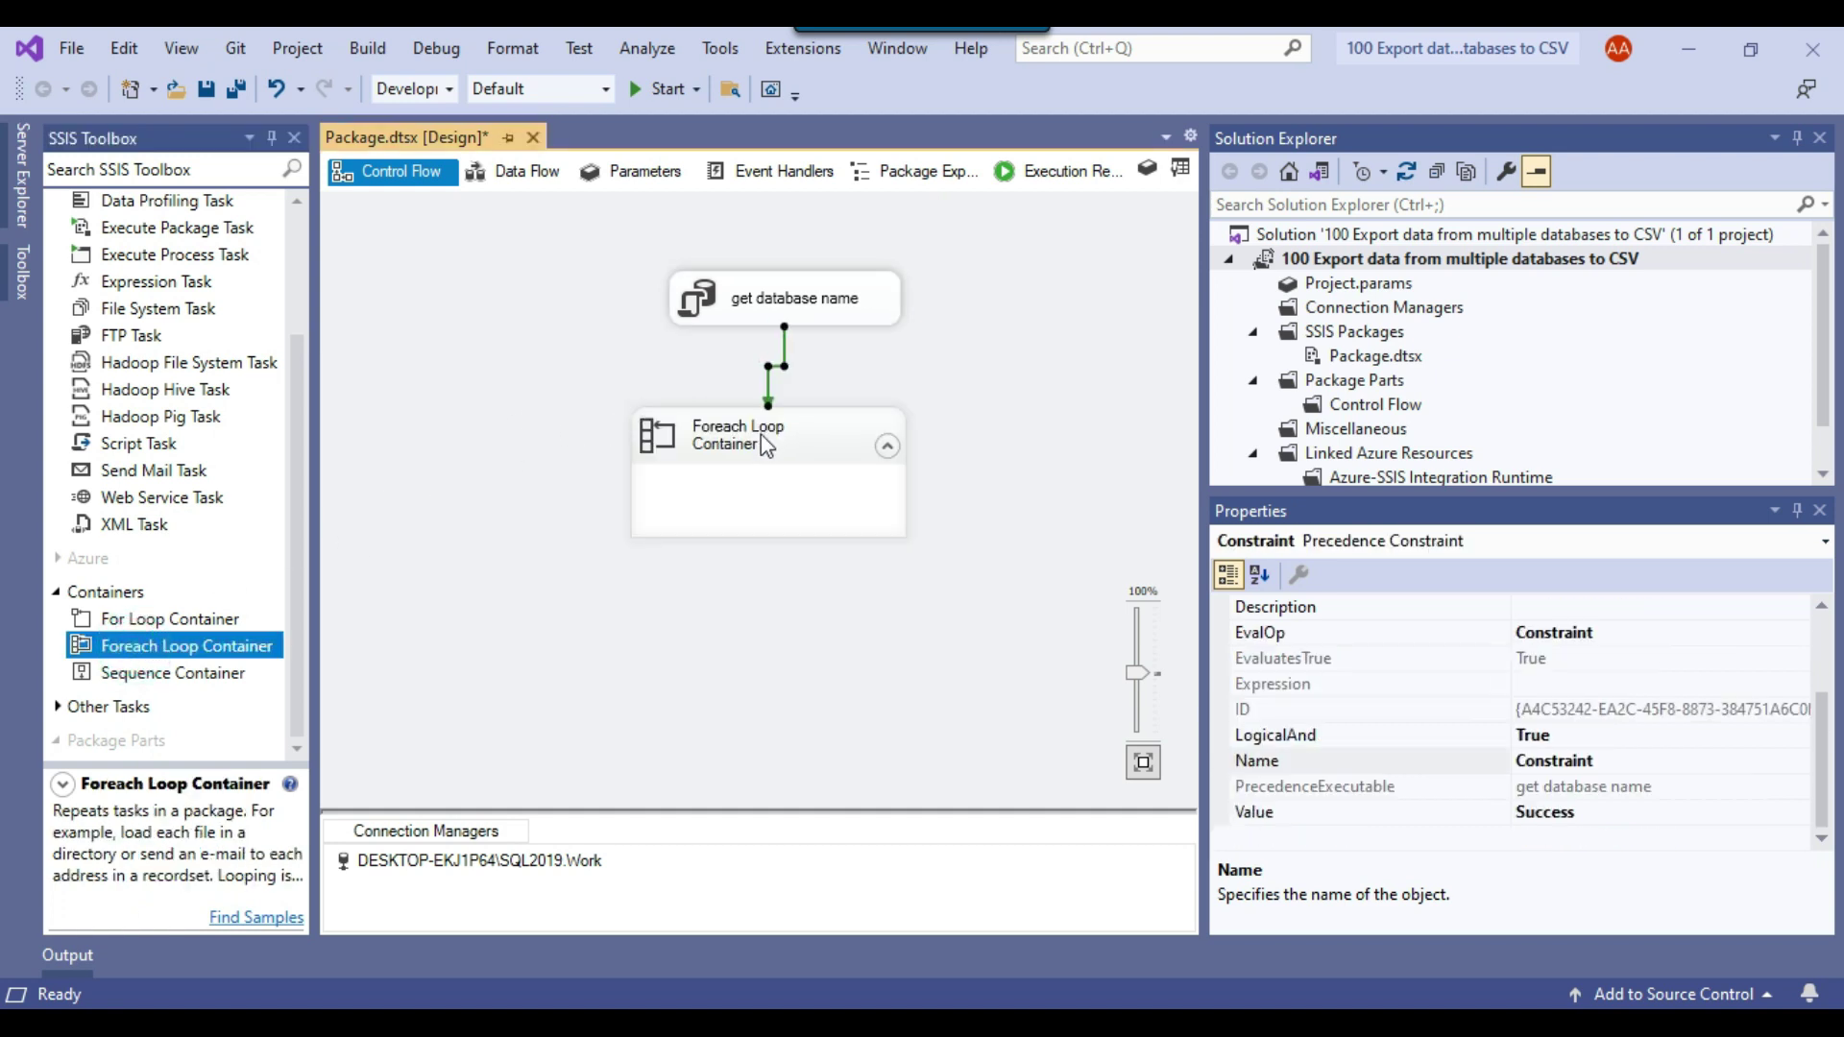
- Configure the Foreach Loop Container to use the Foreach ADO Enumerator with User::ObjDatabaseName as the ADO object source variable
click(715, 444)
right_click(711, 442)
click(770, 418)
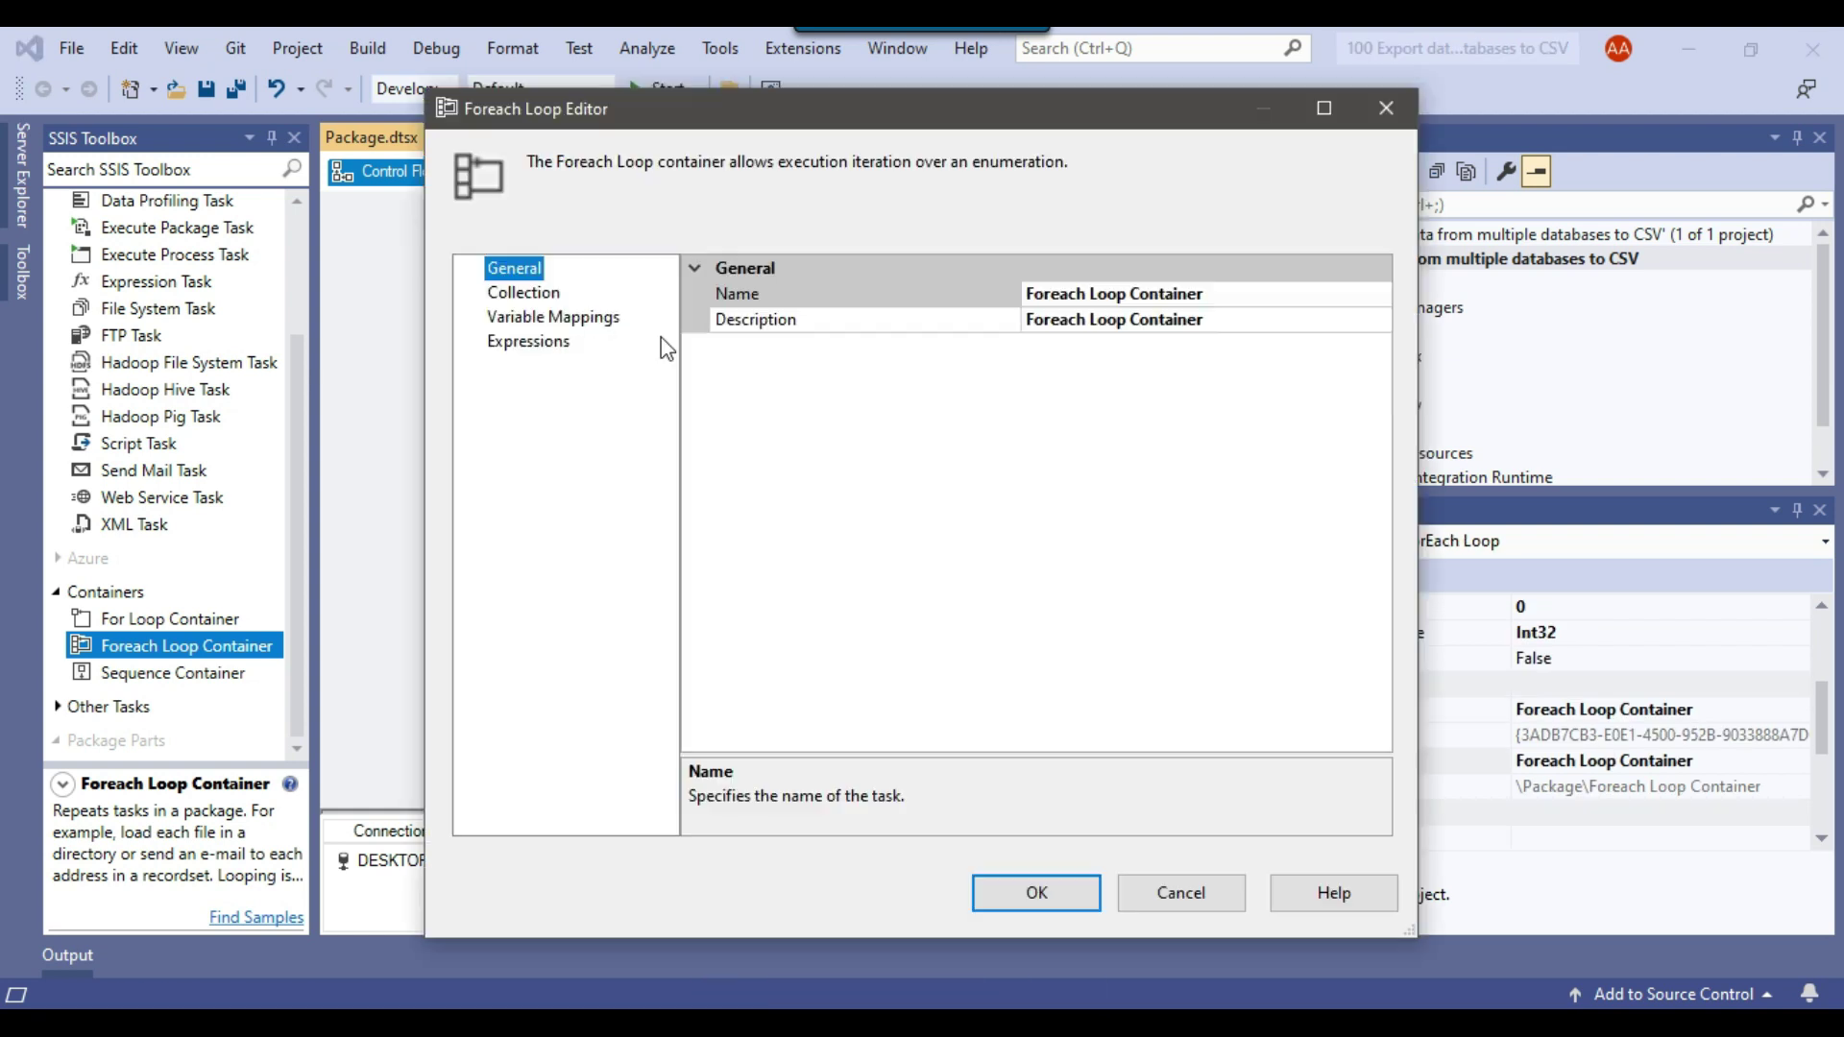
click(526, 294)
click(1339, 298)
click(1351, 298)
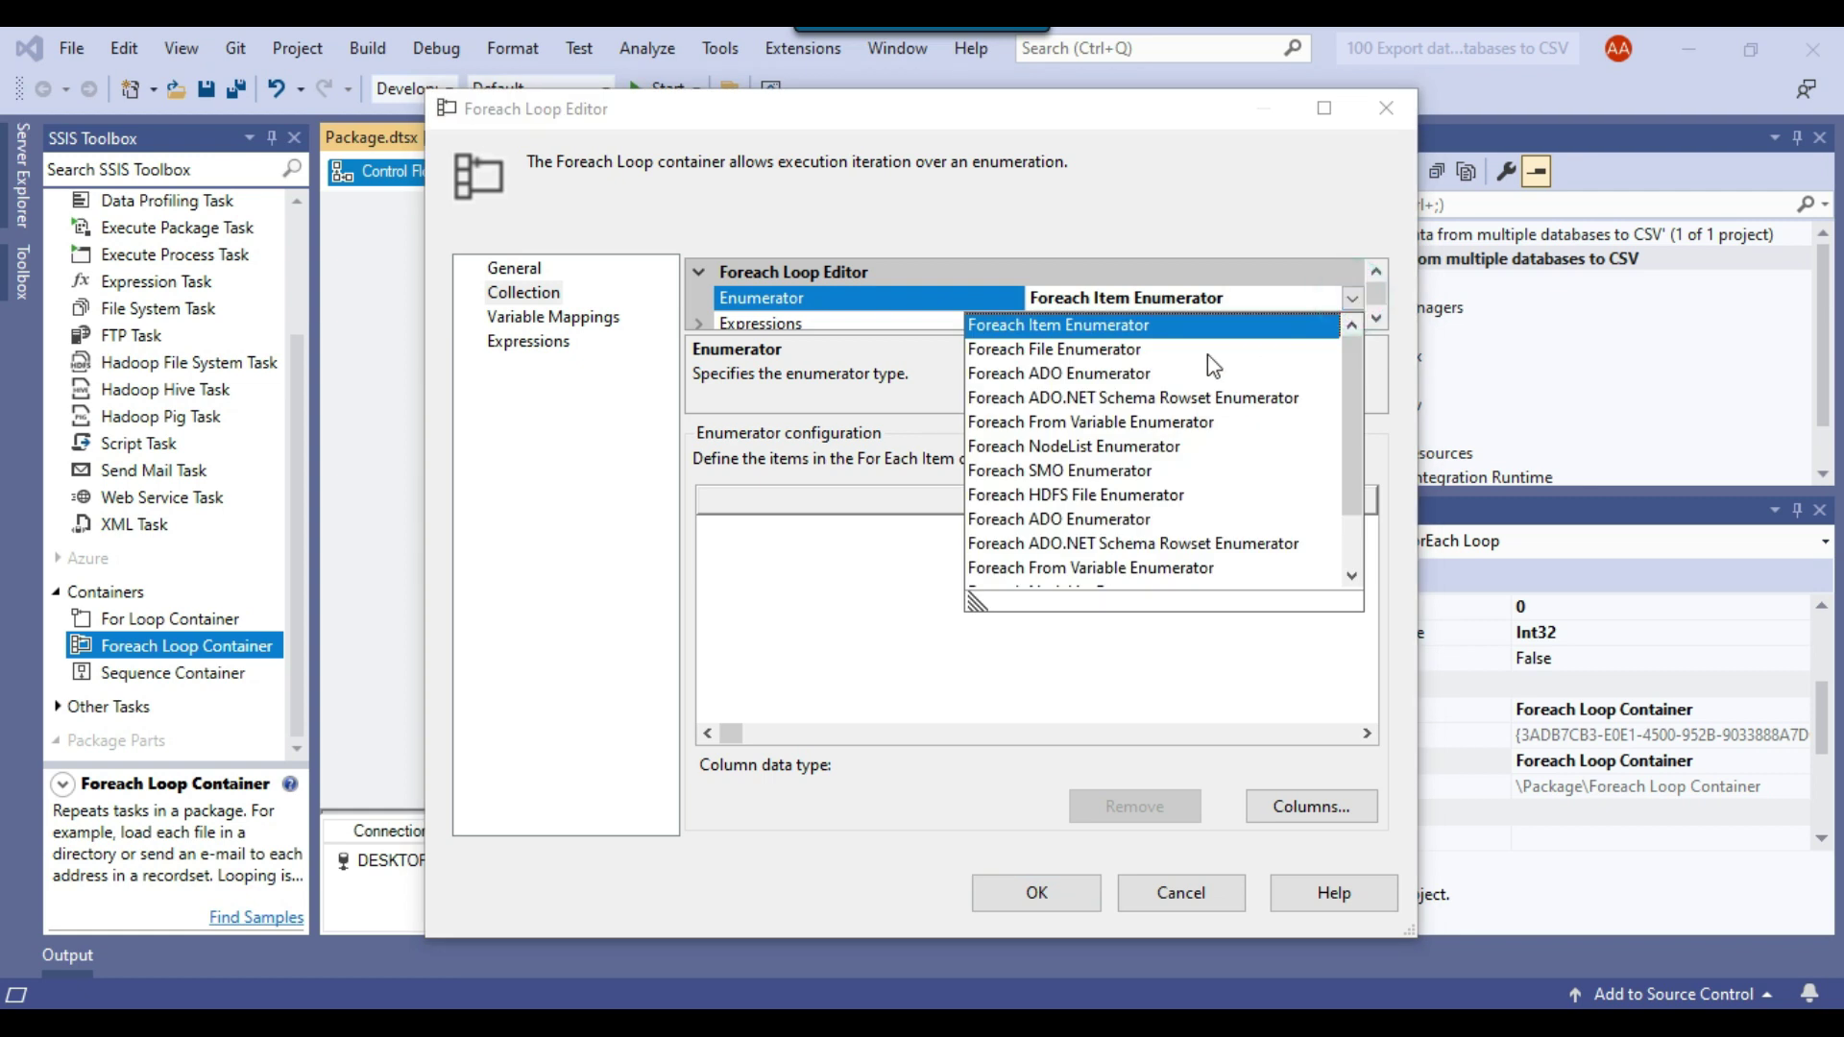
click(1111, 374)
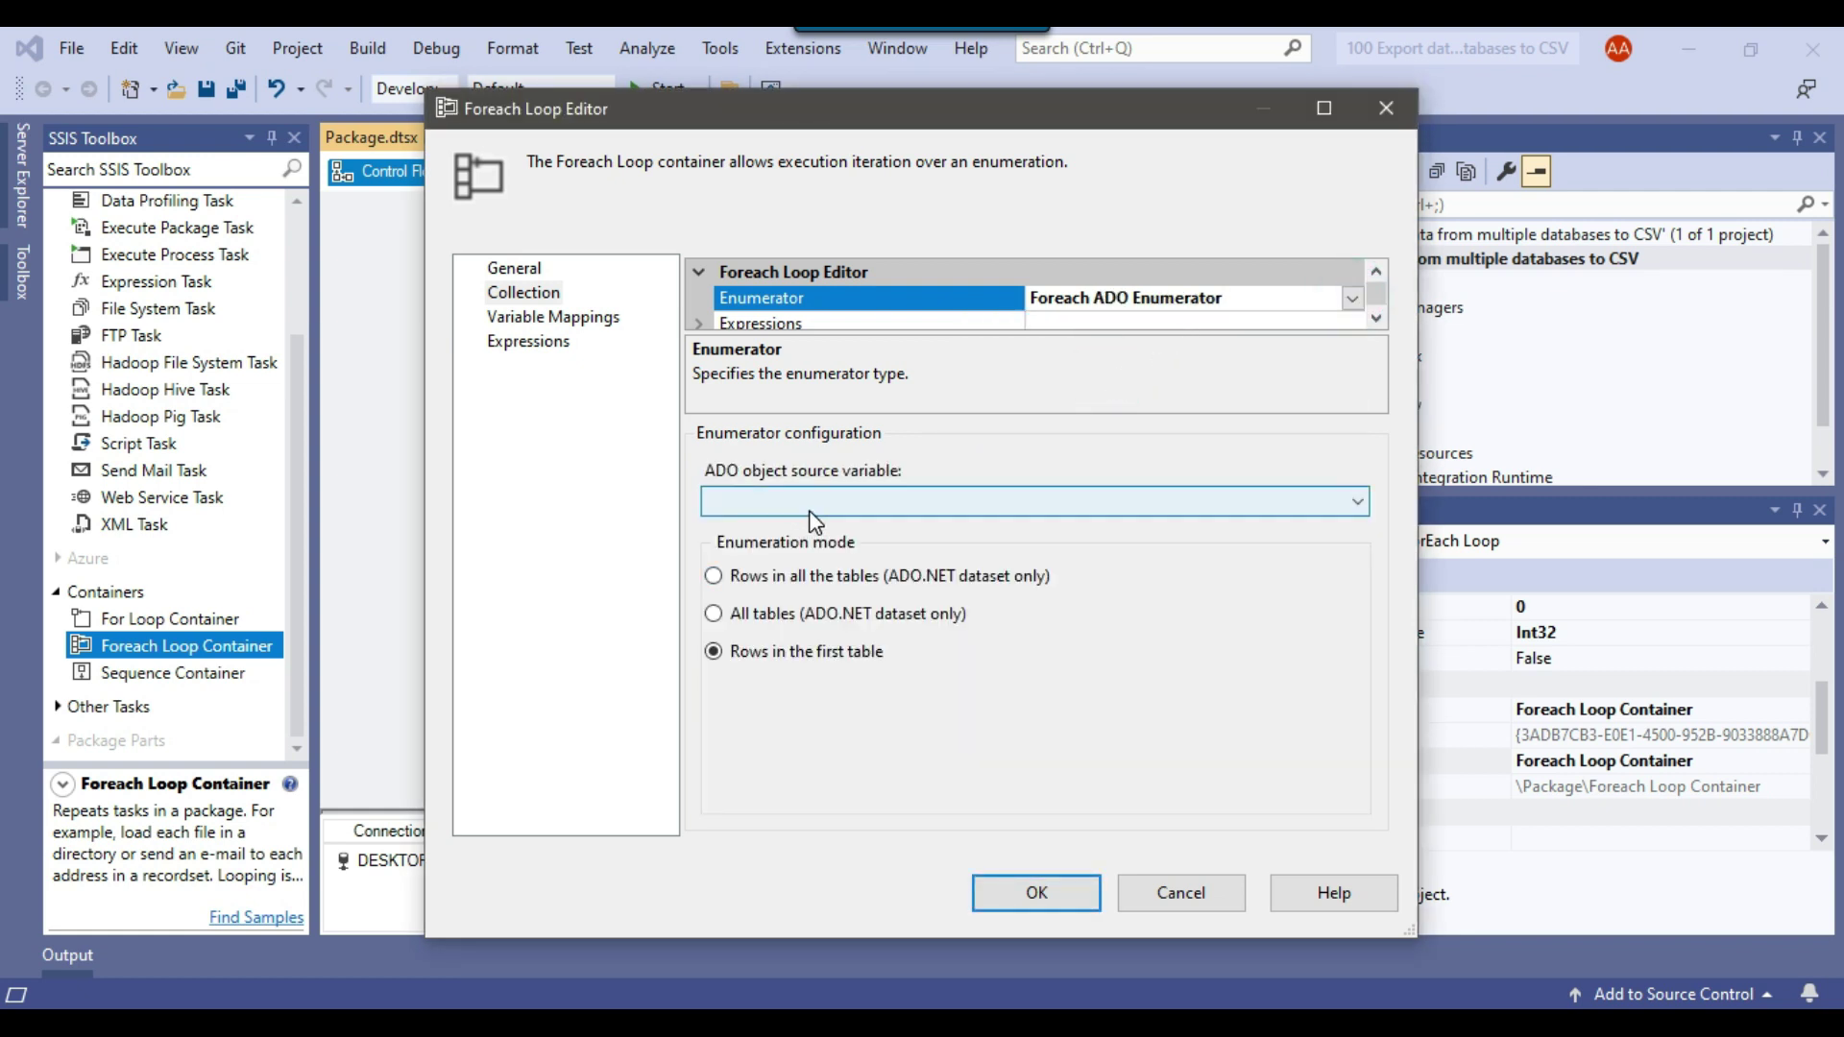
click(851, 503)
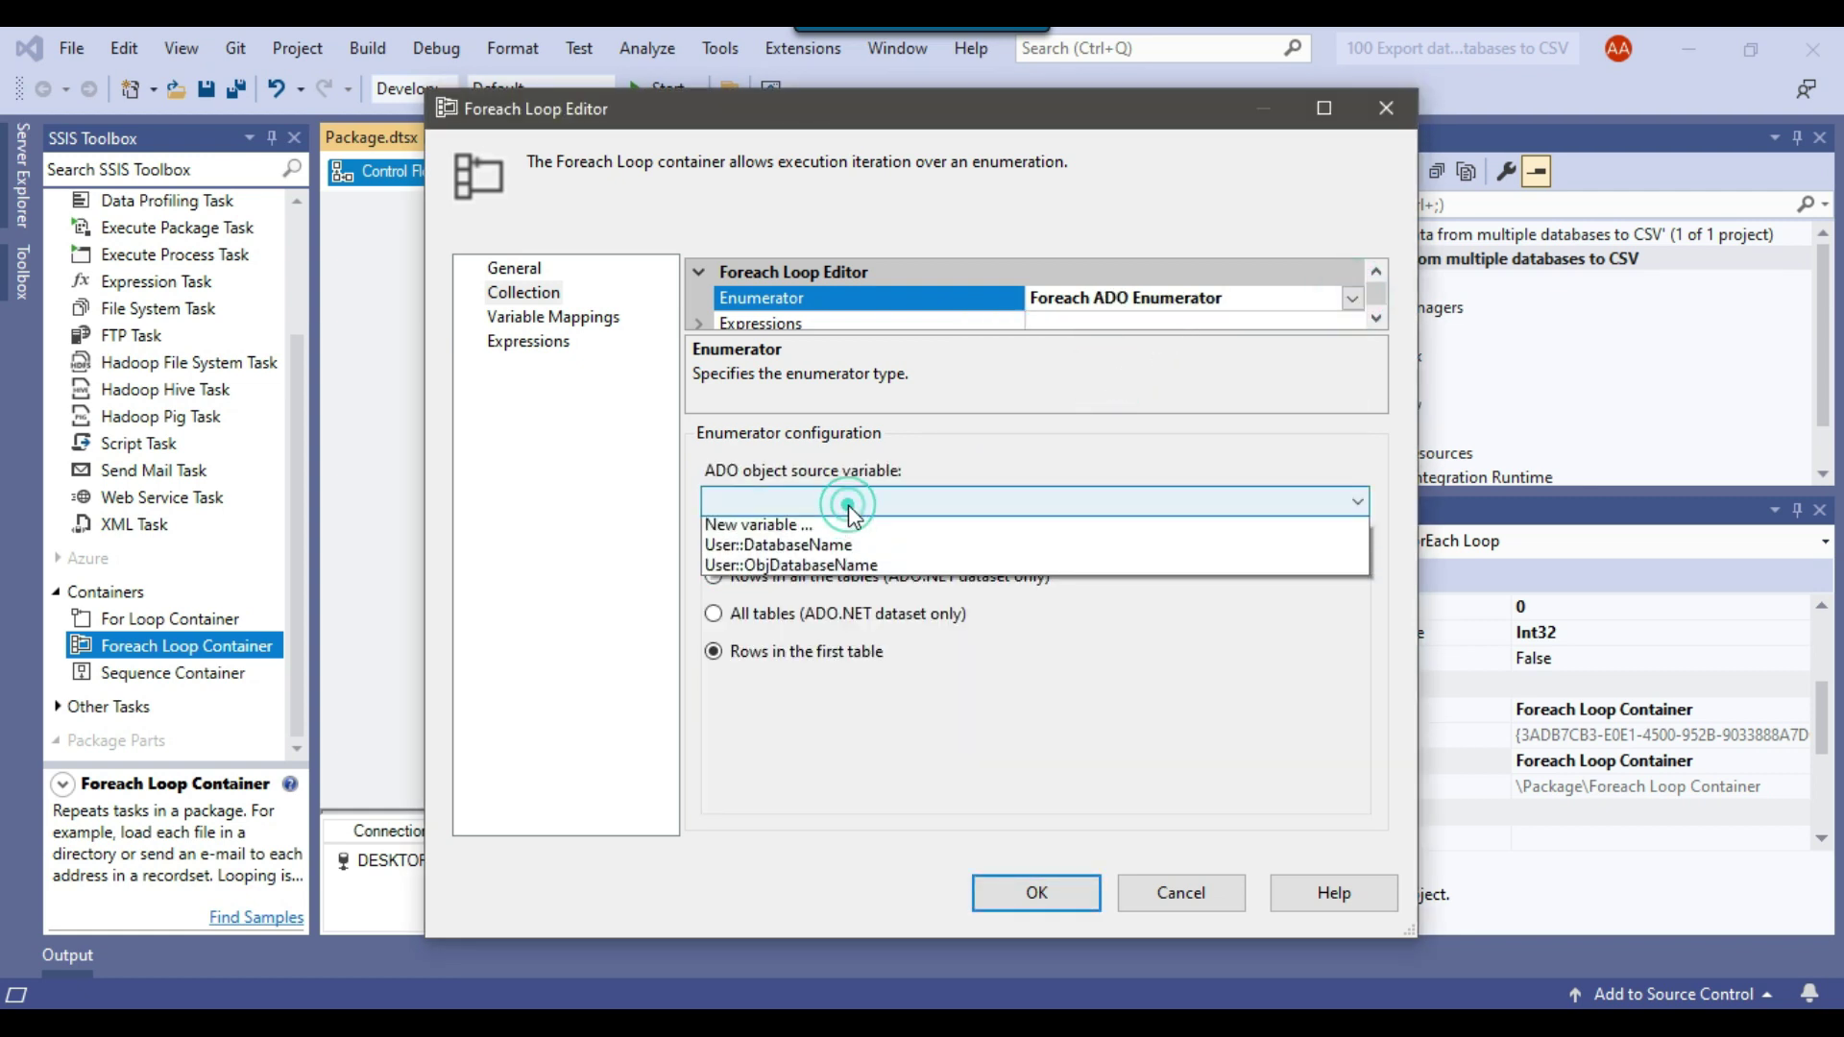
click(824, 569)
- Map the loop's collection value at index 0 to User::DatabaseName and accept the loop settings
click(553, 317)
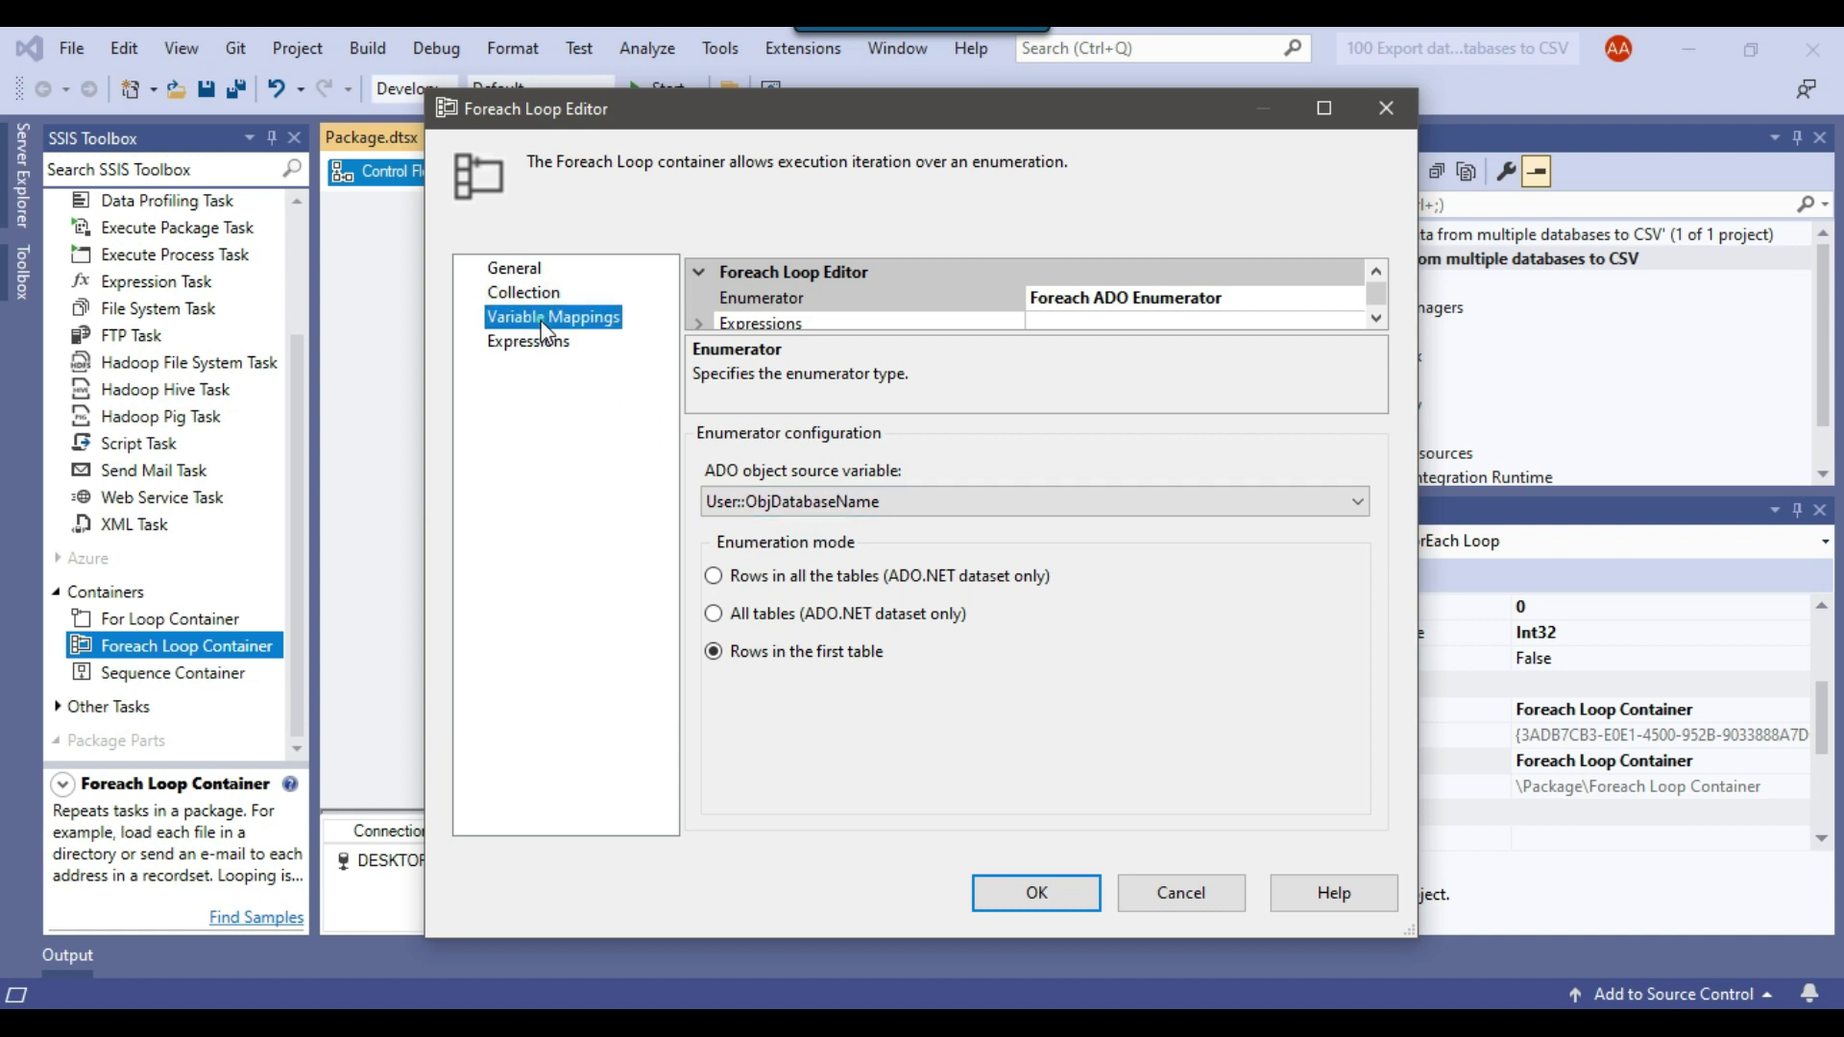
click(768, 340)
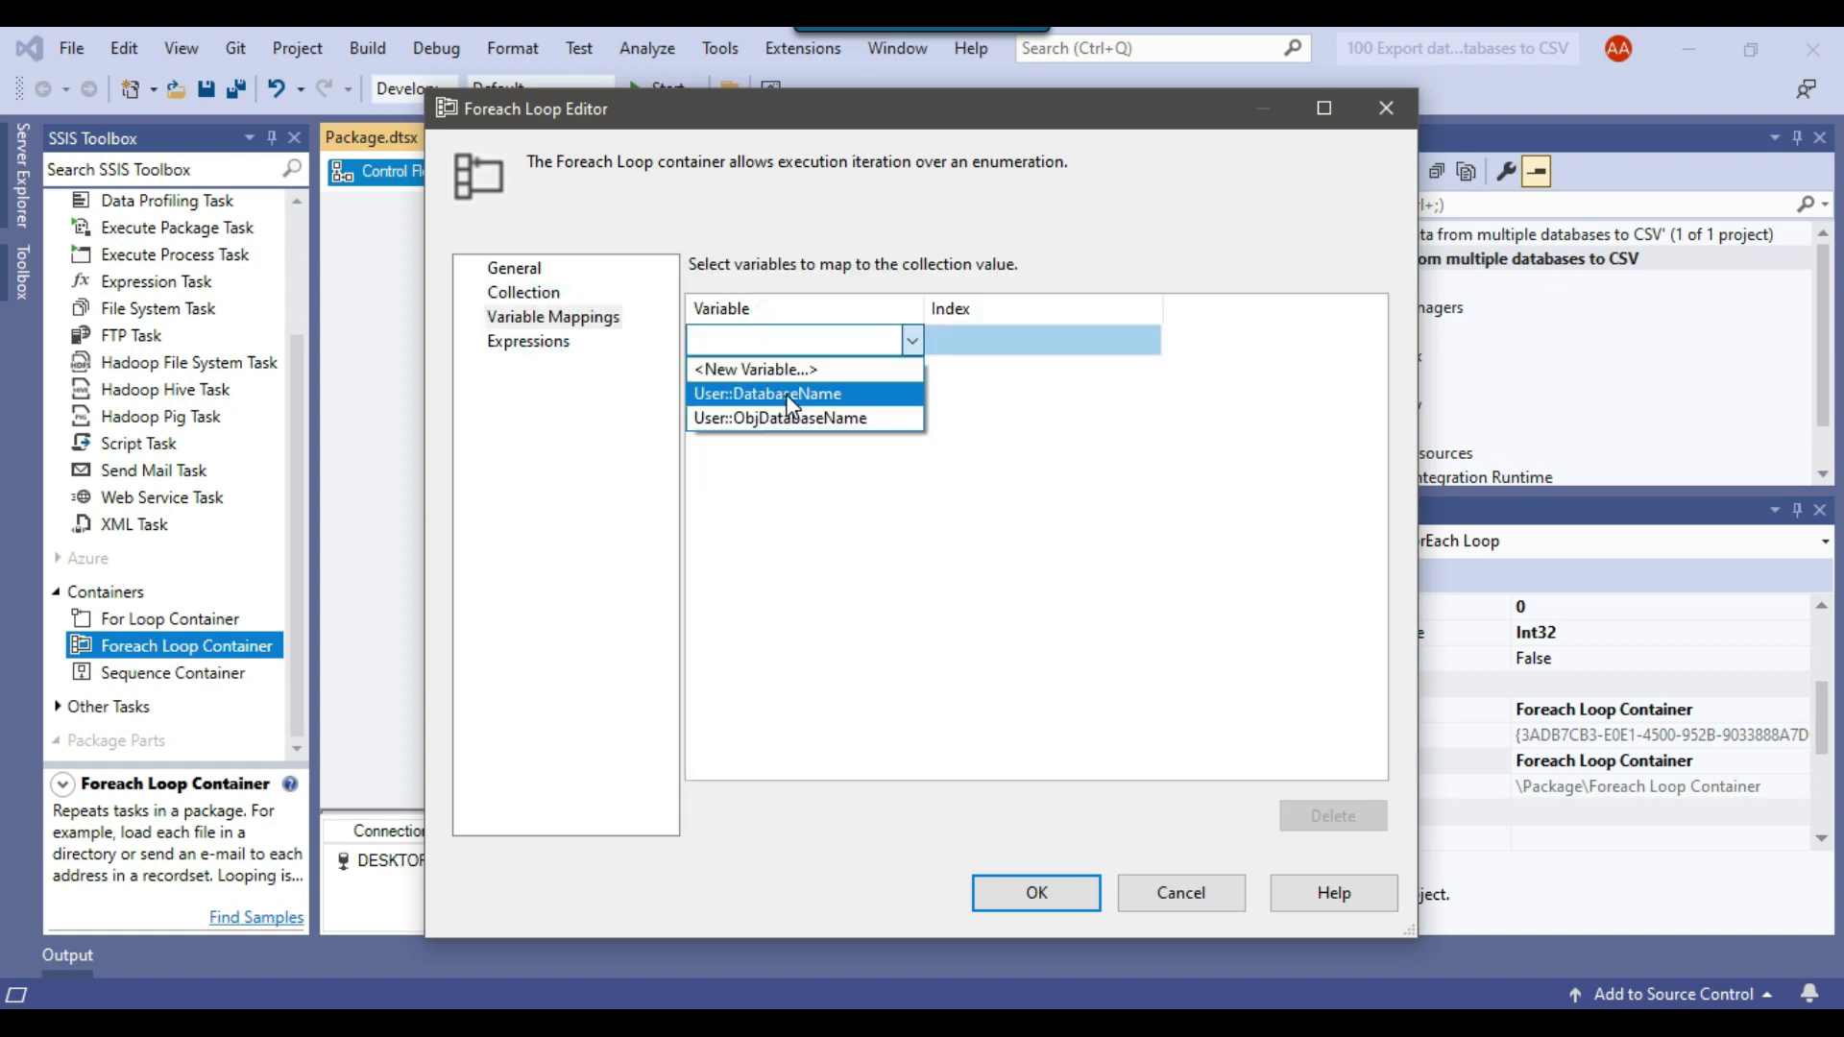
click(784, 393)
click(514, 267)
click(520, 294)
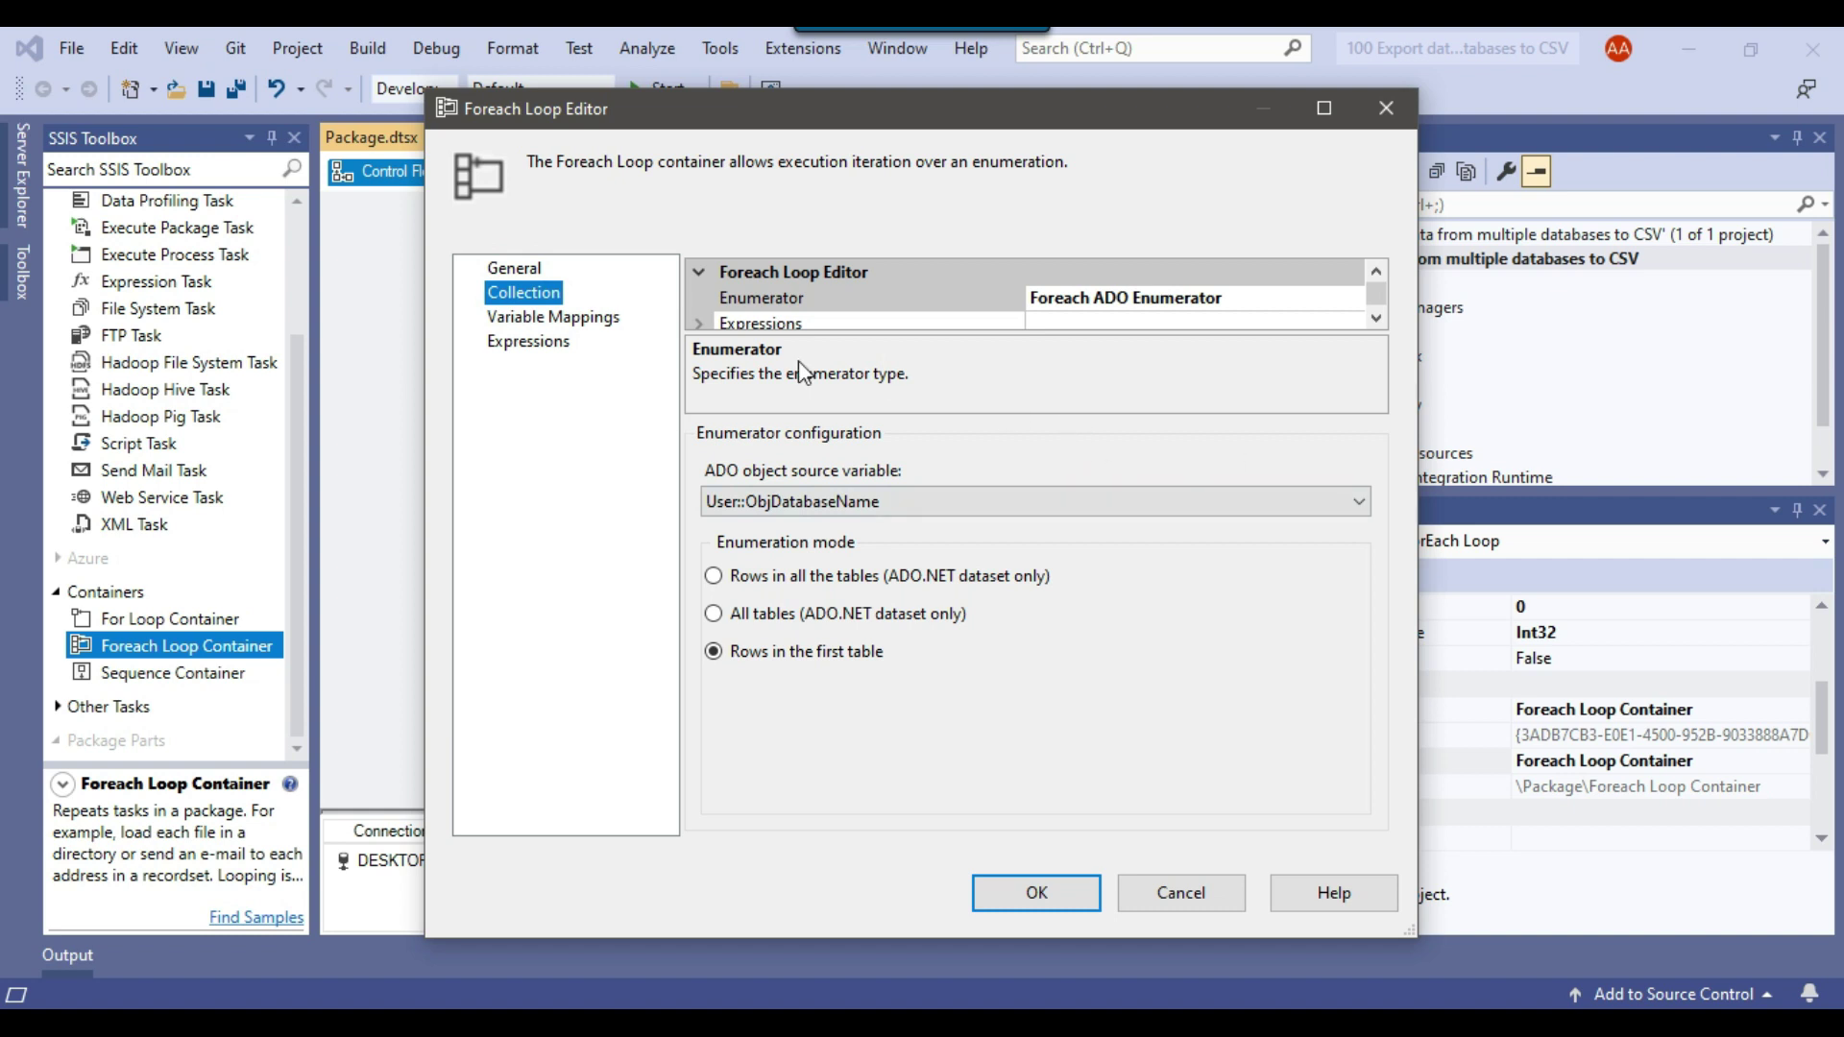
click(553, 319)
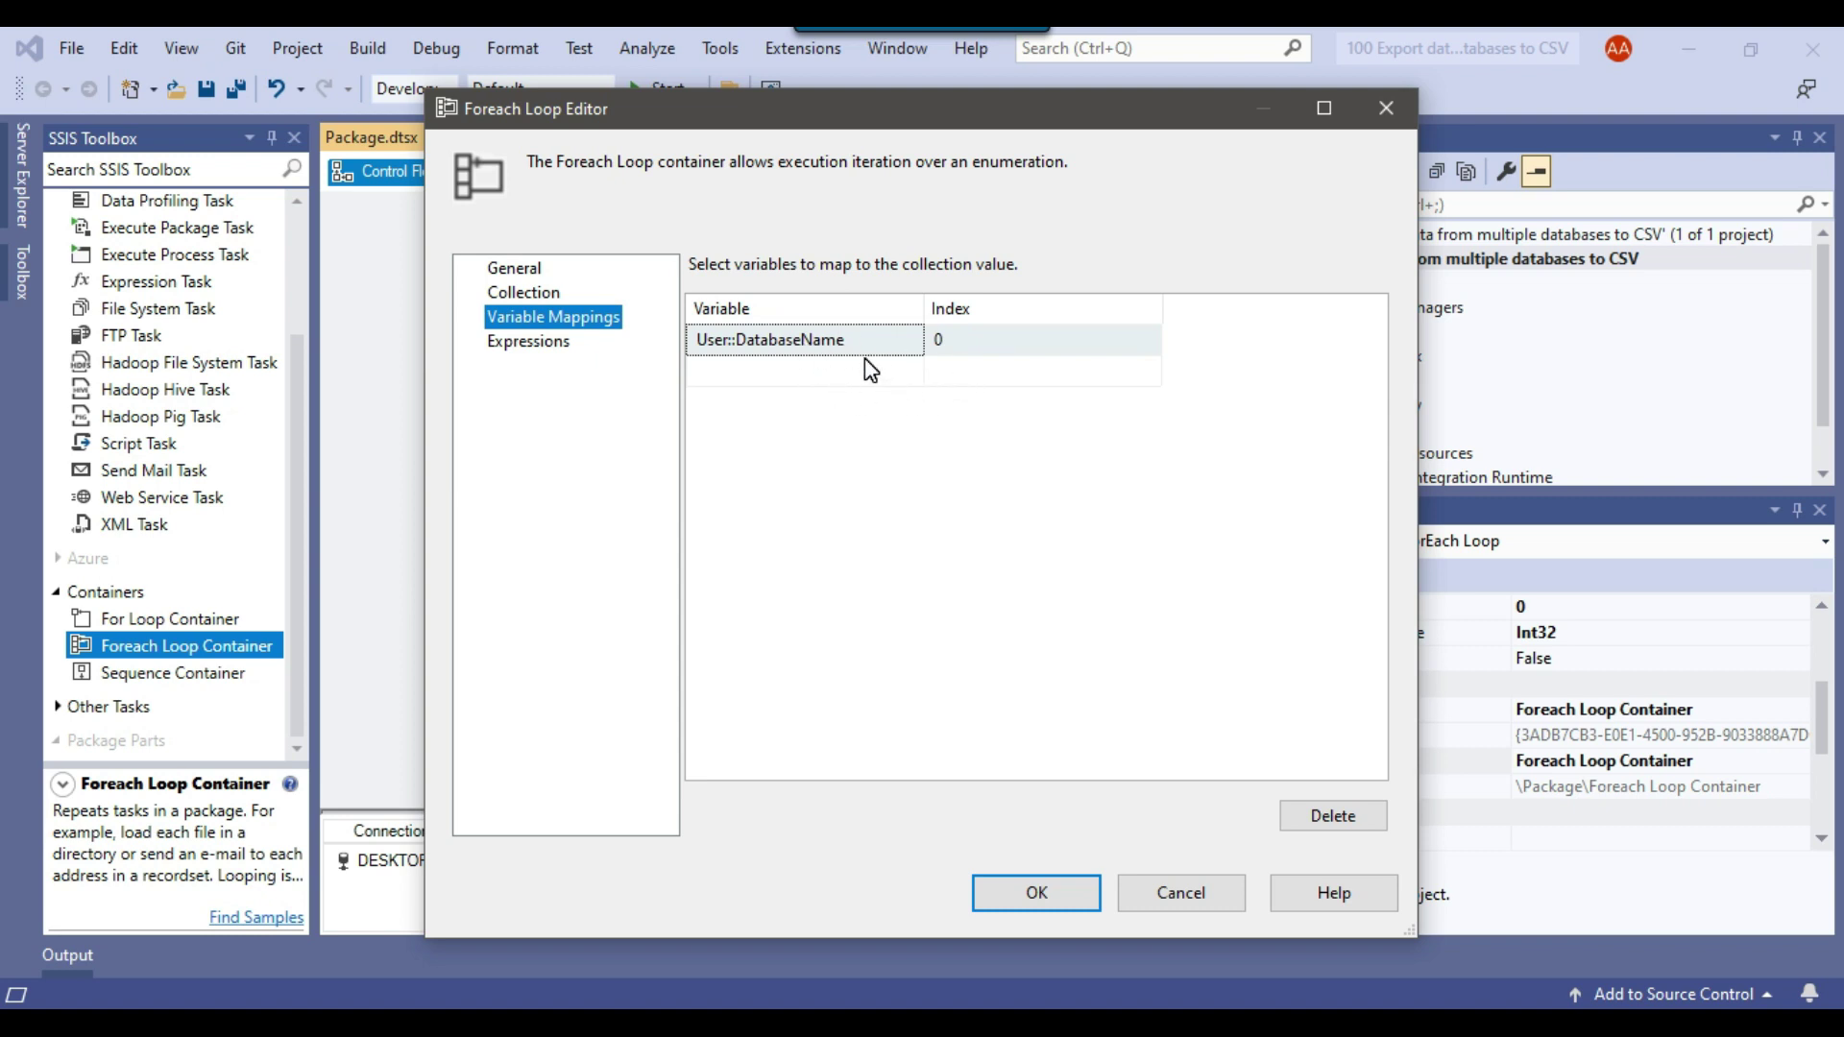
click(1057, 893)
- Add a Data Flow Task inside the Foreach Loop Container and place an OLE DB Source in its data flow
drag(140, 235, 532, 396)
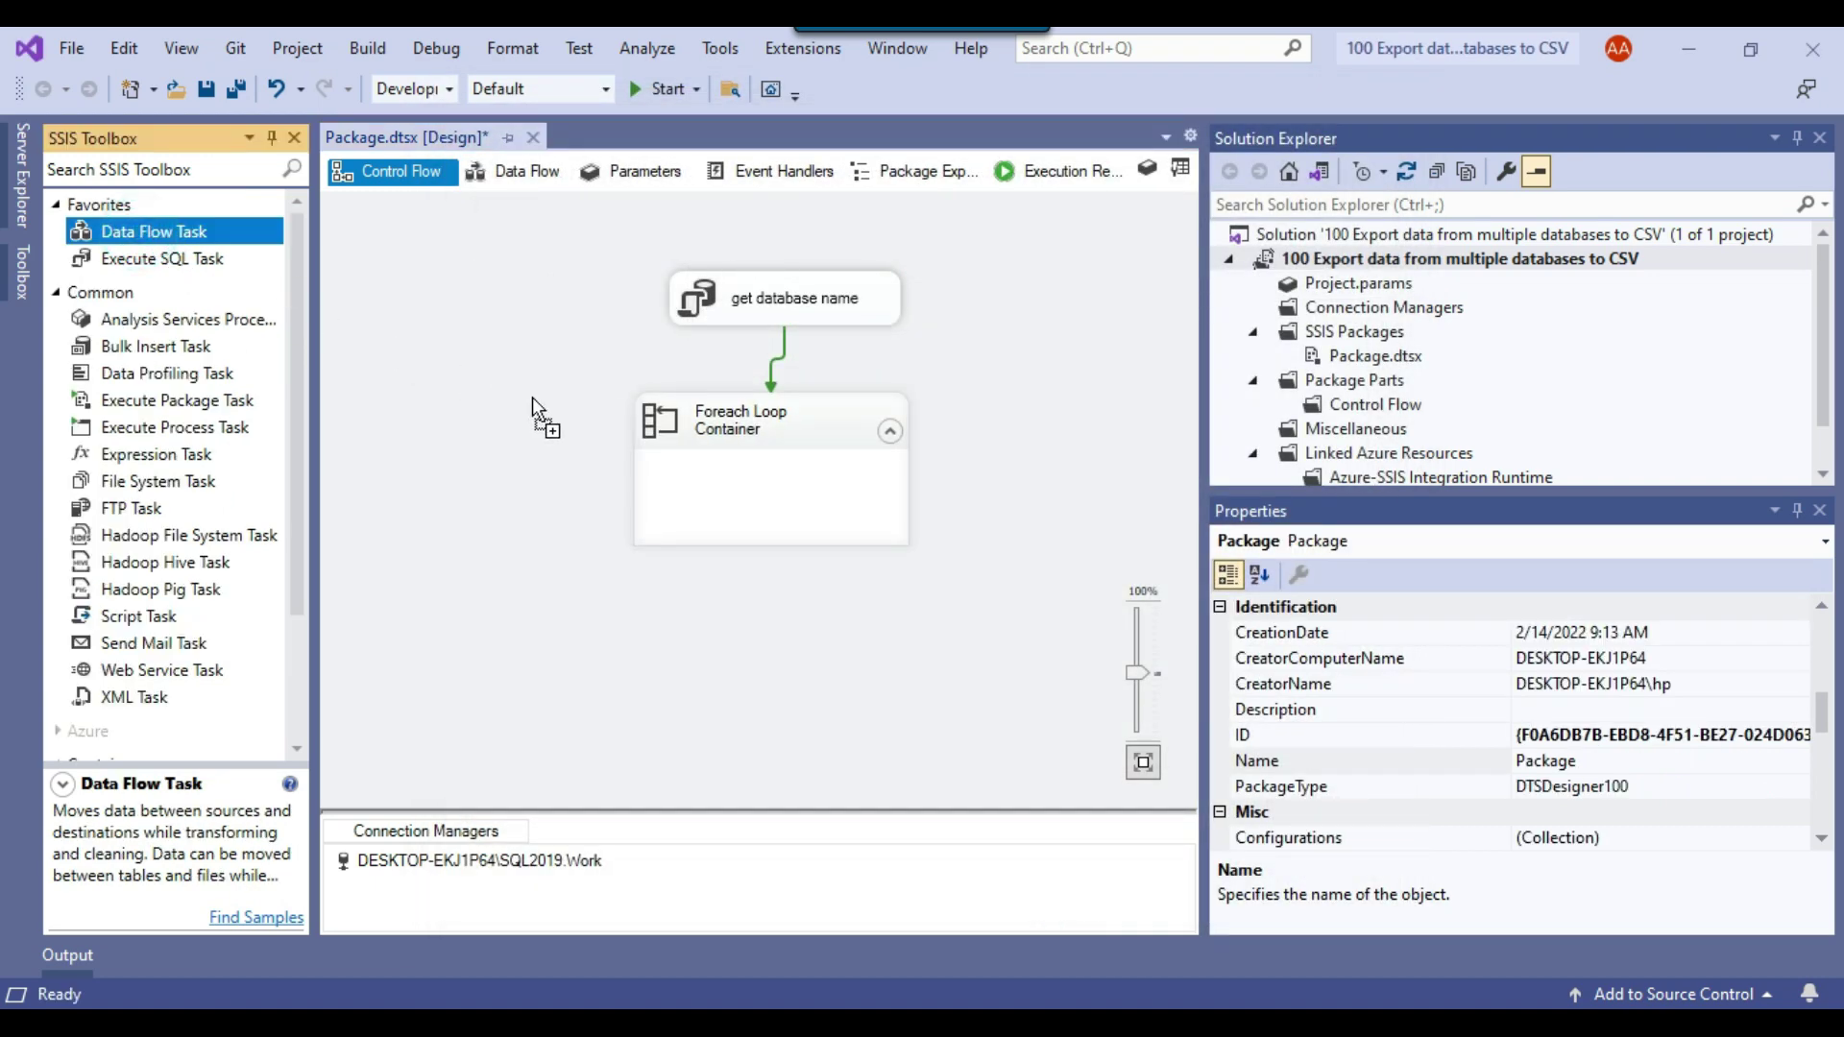
drag(682, 465, 682, 470)
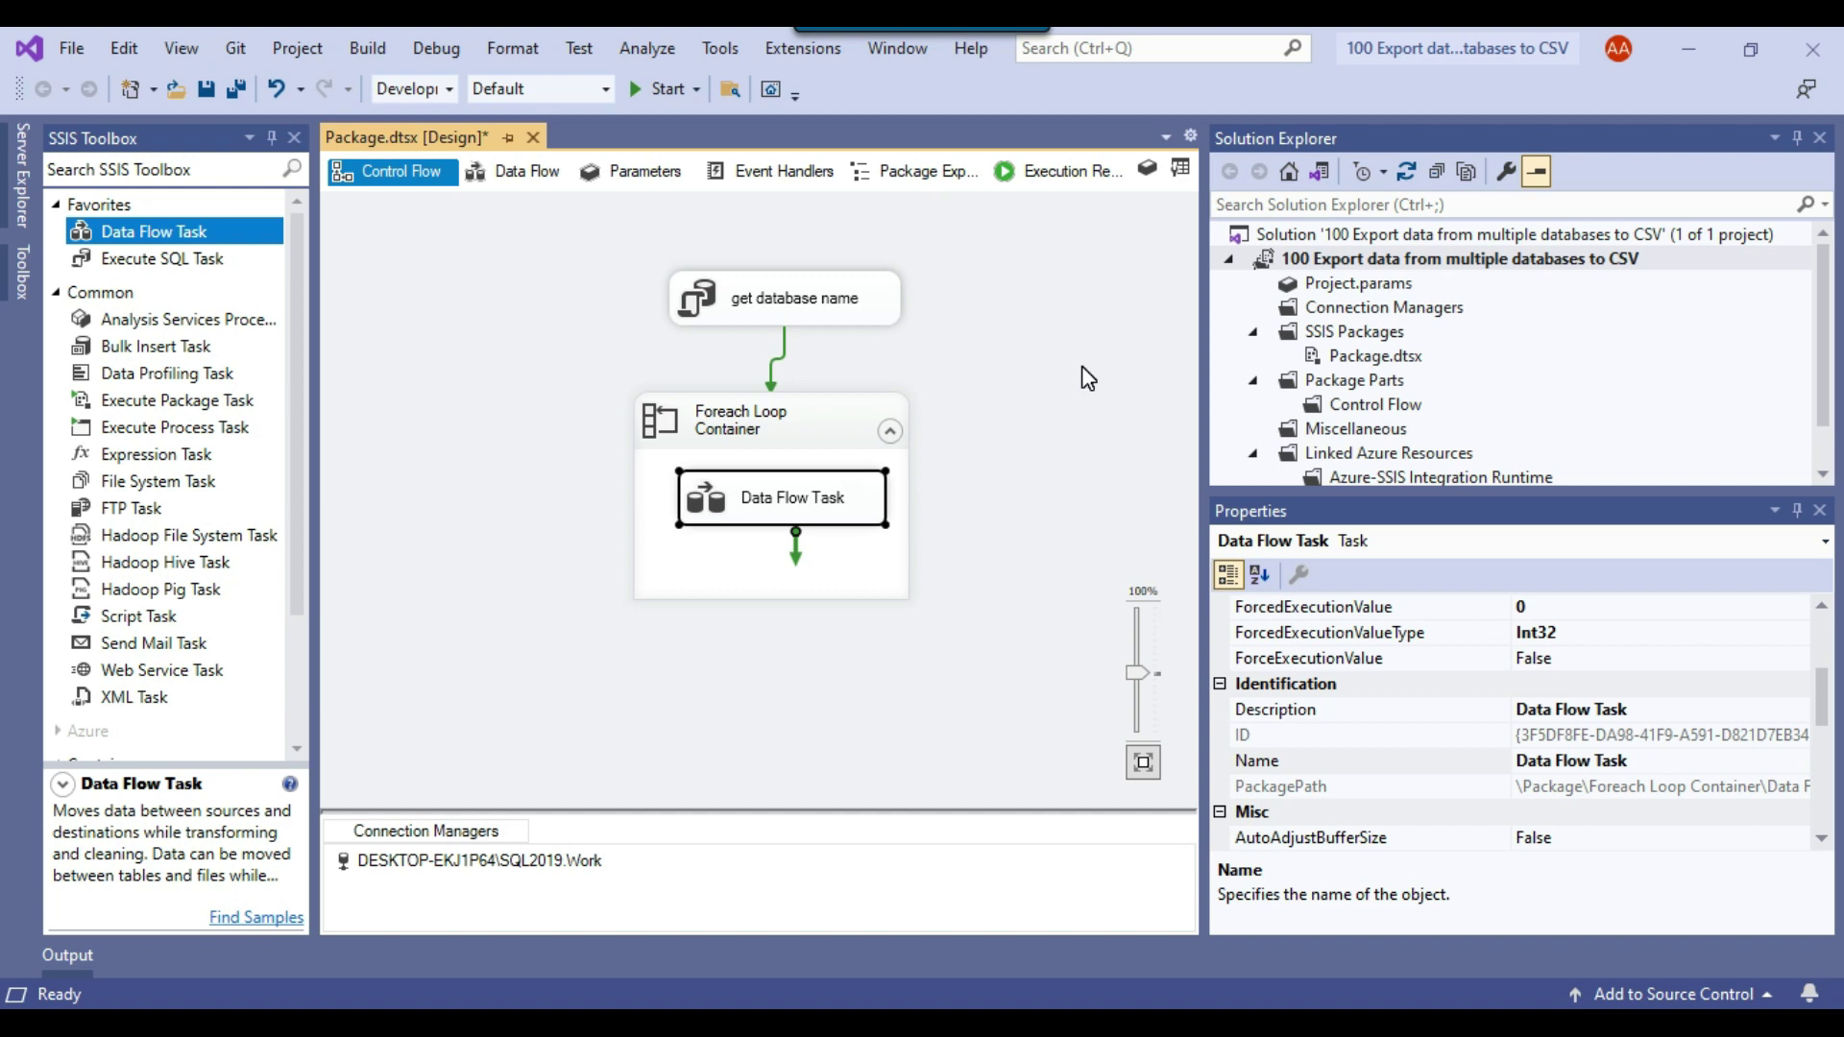
double_click(728, 498)
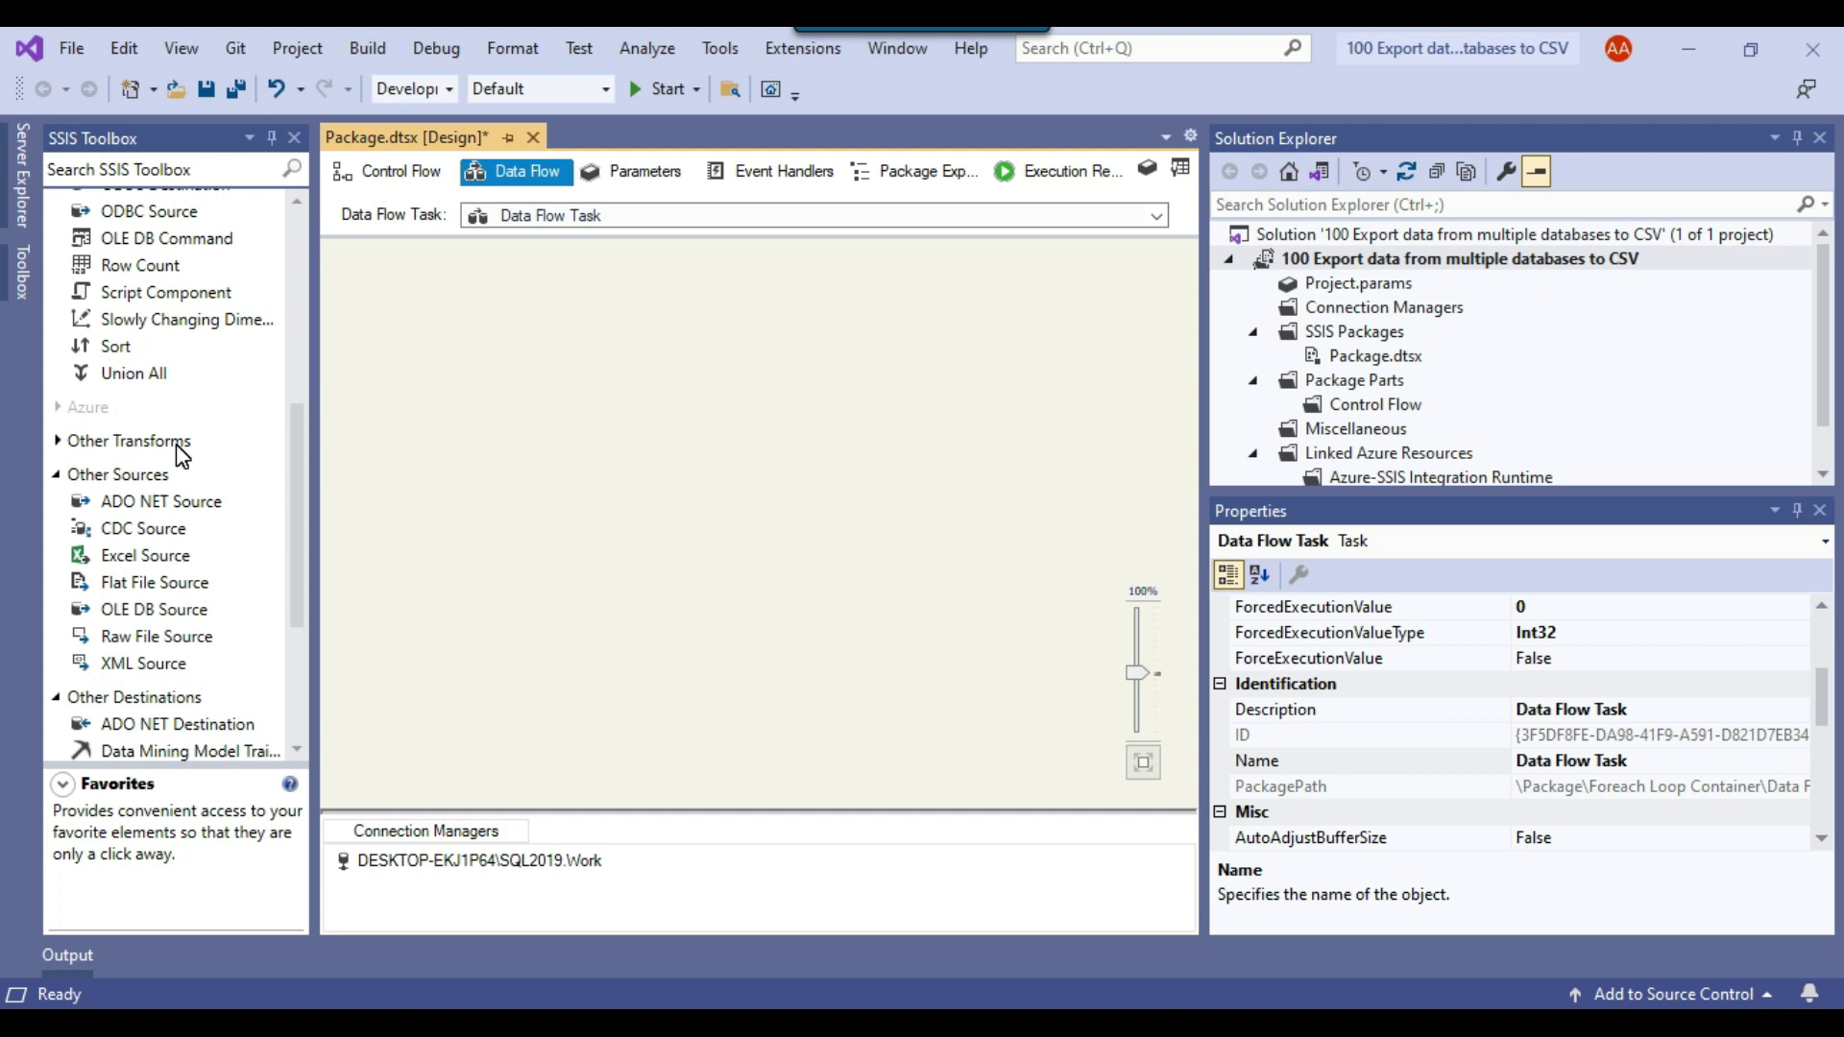
scroll(181, 461, down, 2)
drag(148, 449, 648, 308)
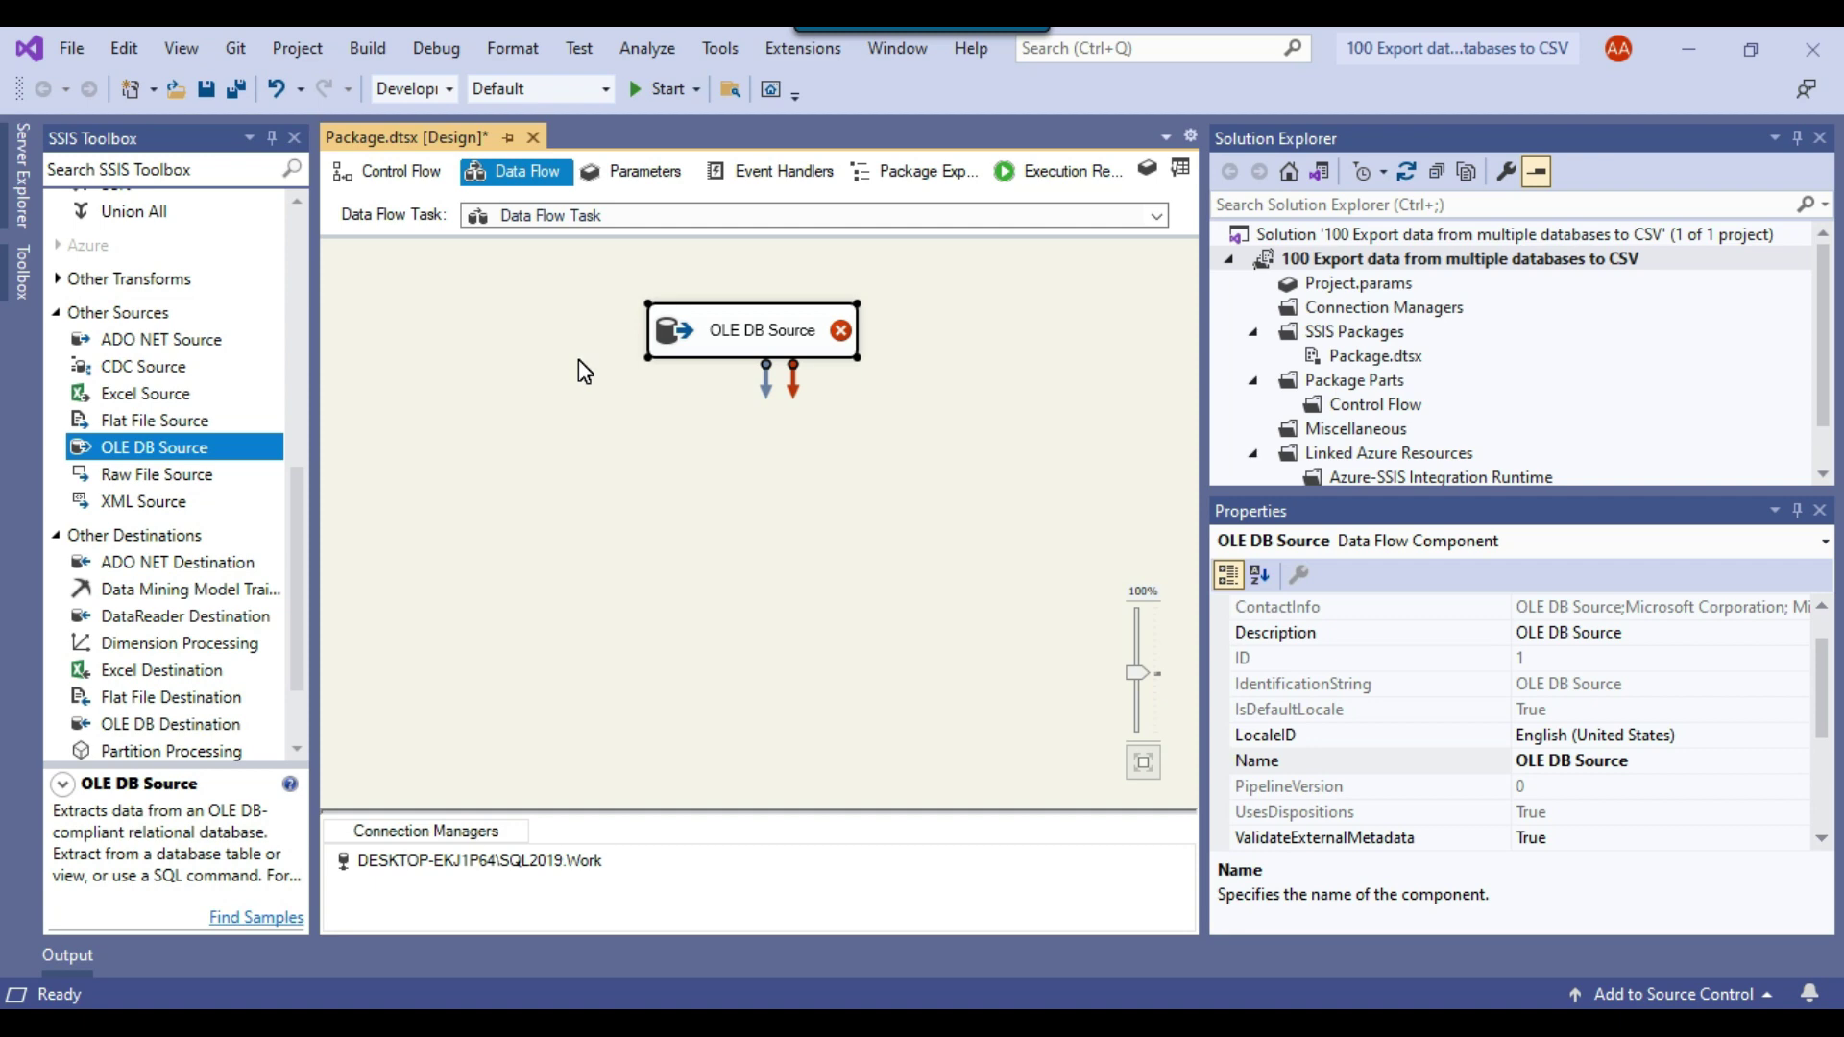
- Return to the control flow and create a package variable named SQLQuery with data type String
click(410, 177)
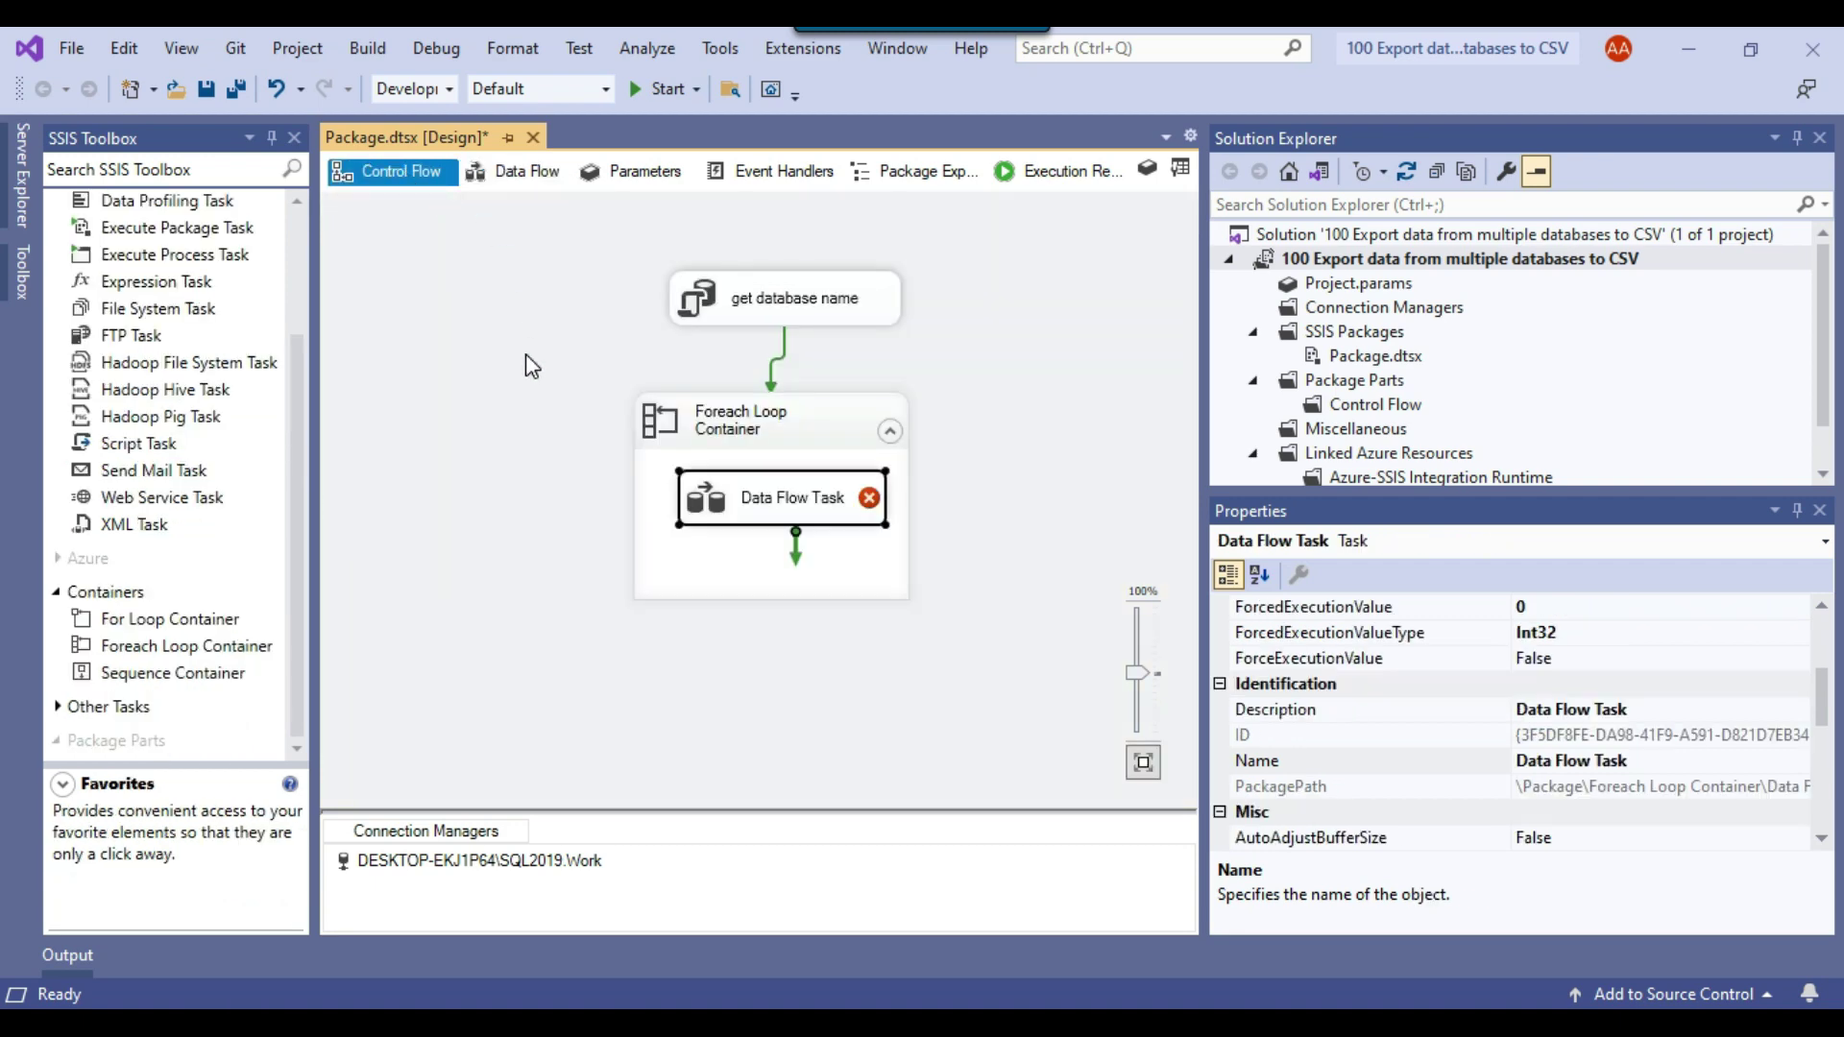
click(523, 362)
click(1146, 169)
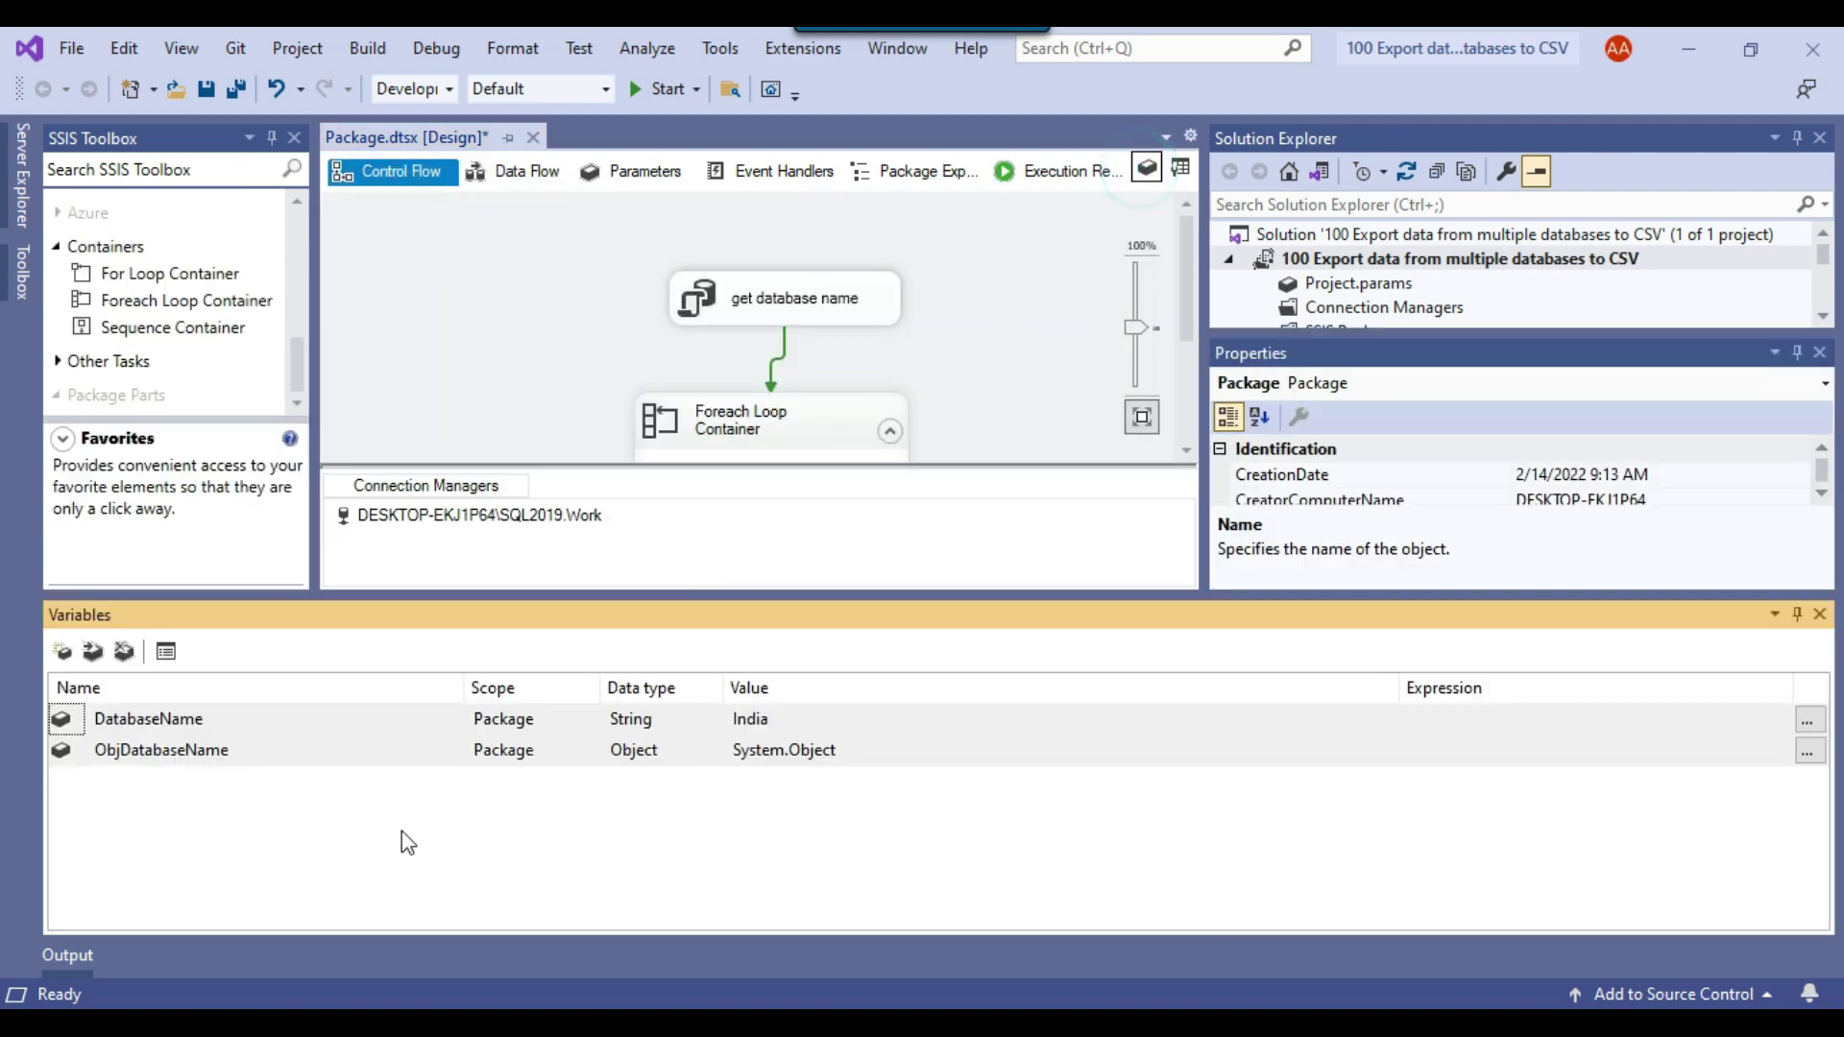
click(62, 651)
text(Query)
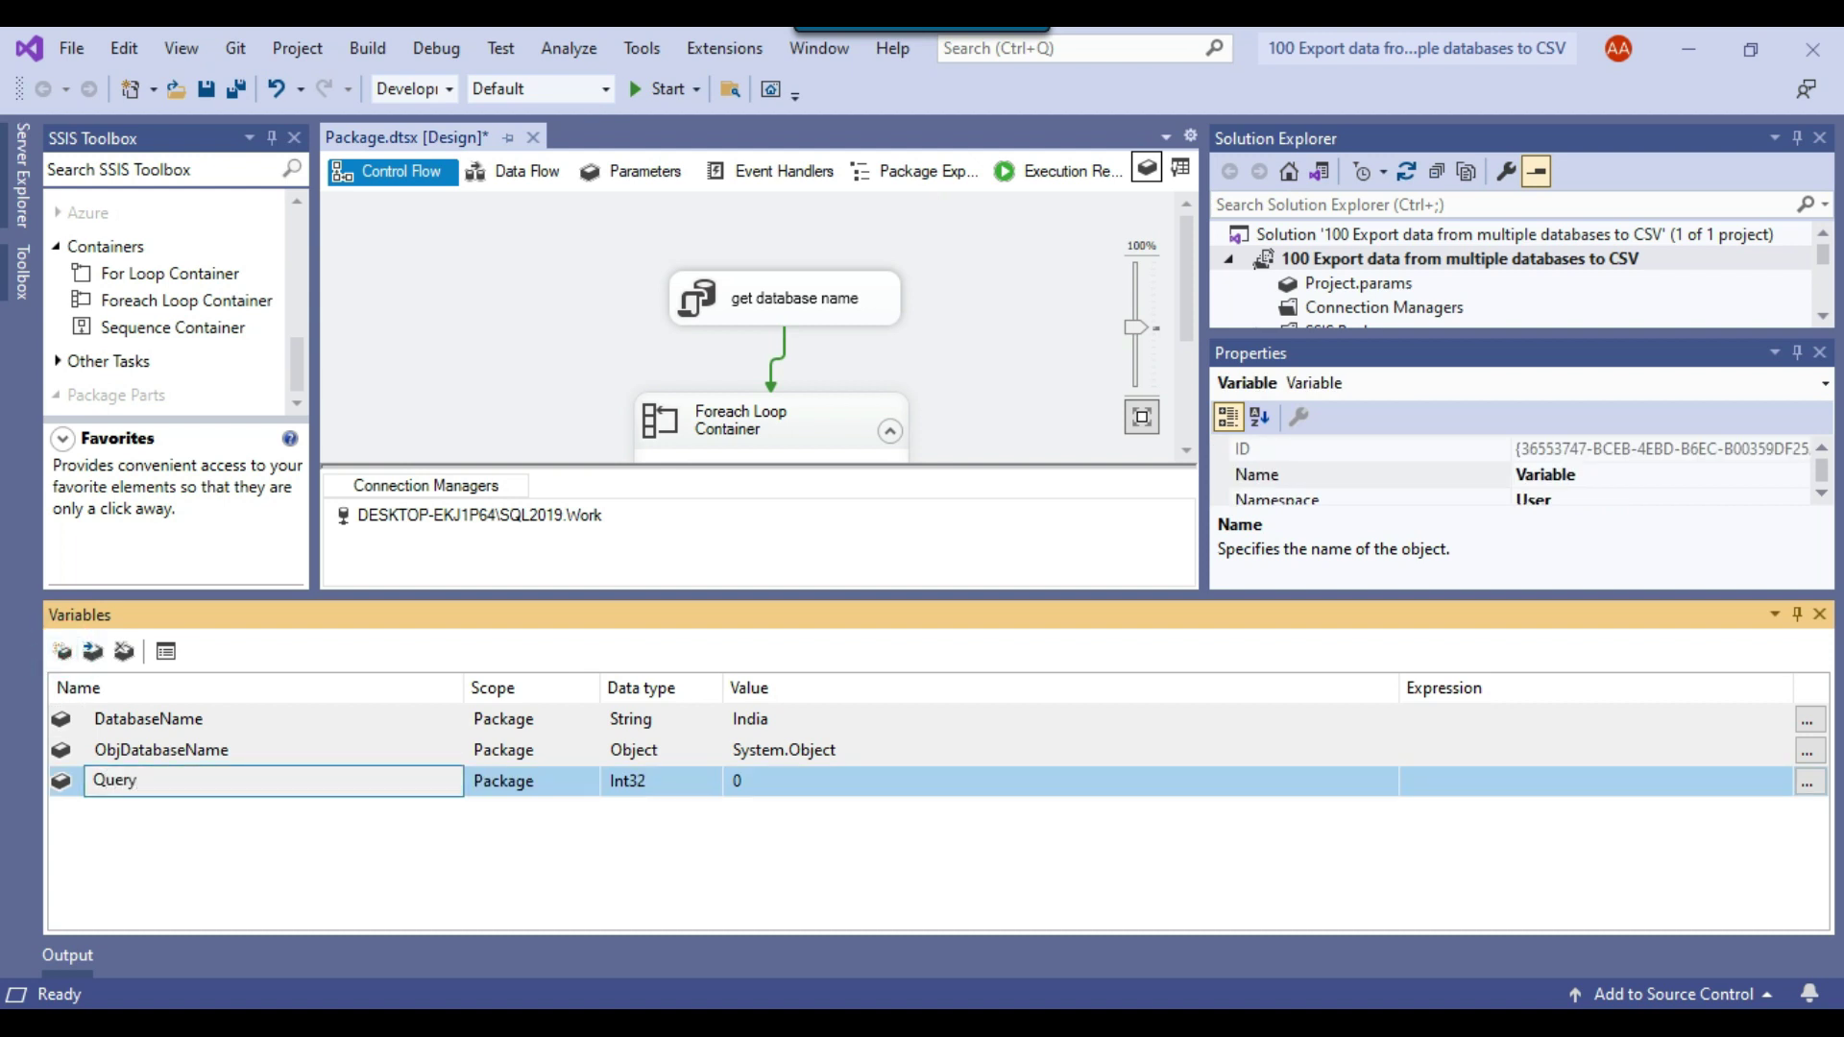
text(SQL)
click(671, 782)
click(690, 929)
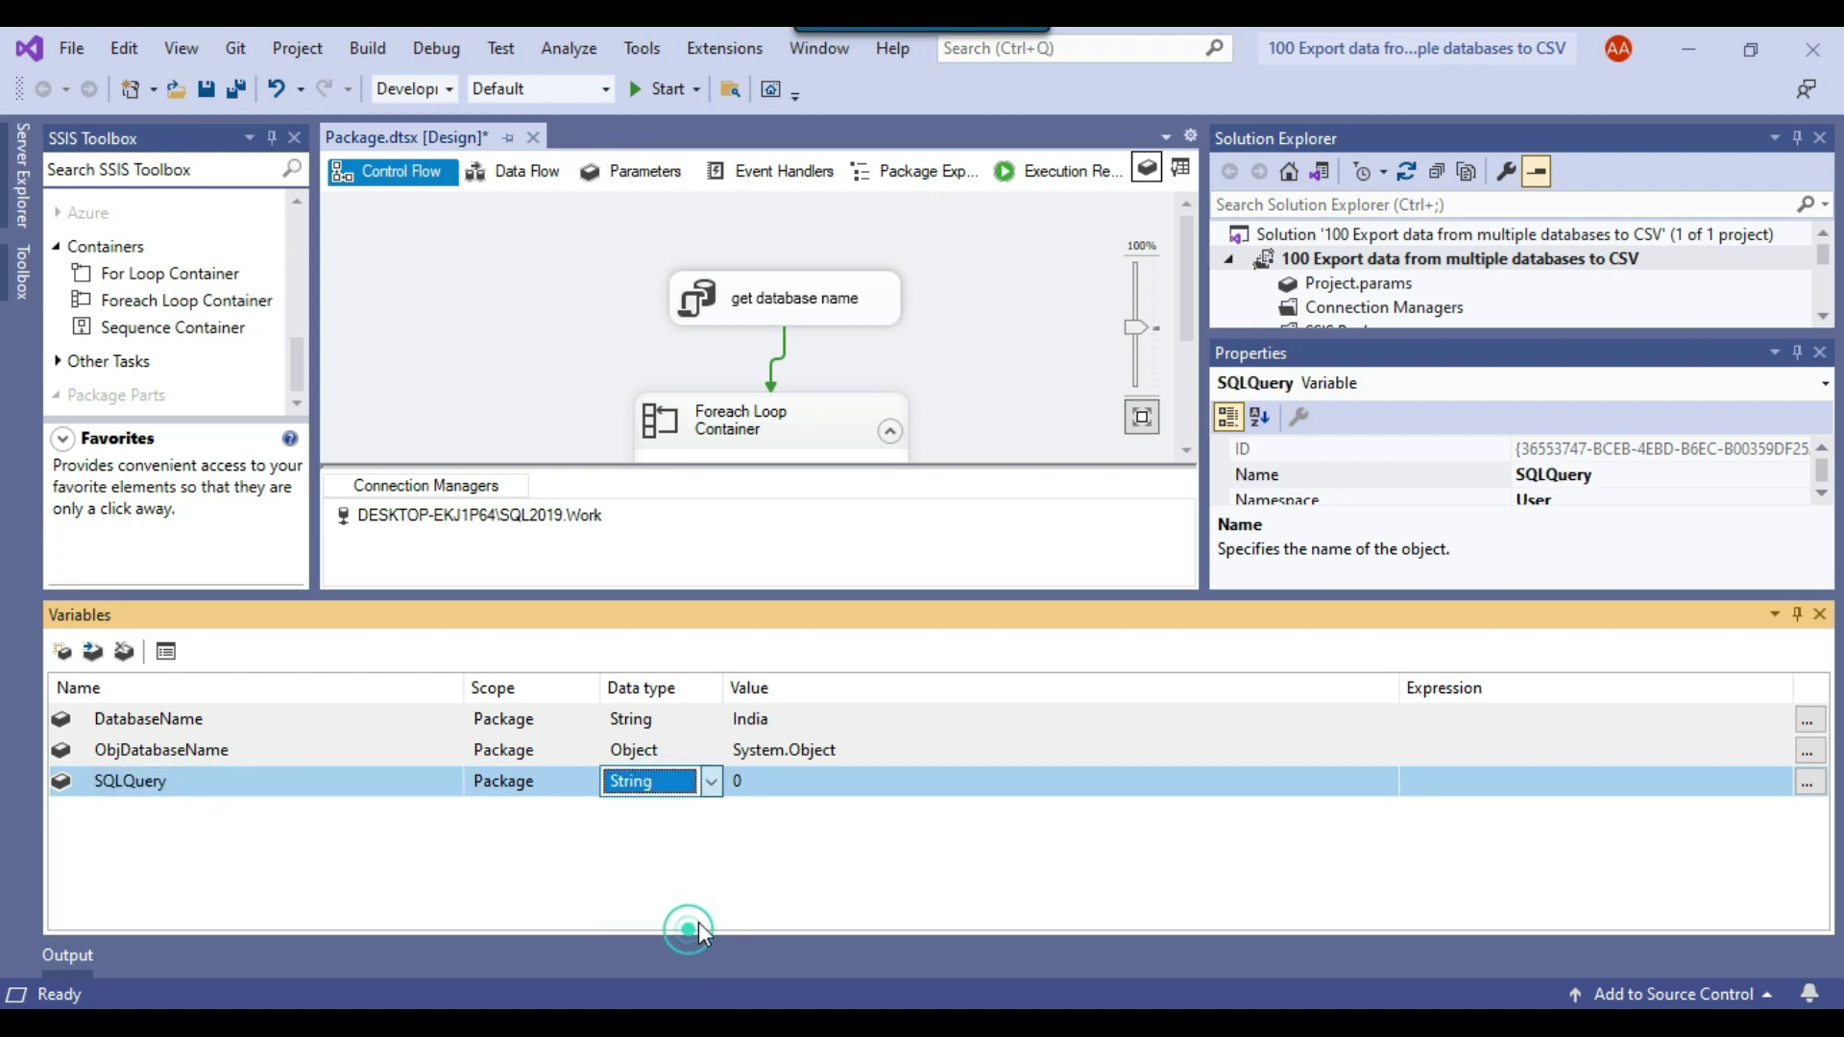
click(885, 785)
- Switch to SQL Server Management Studio and query the top 1000 rows of the dbo.Australia table in the Australia database
key(alt+Tab)
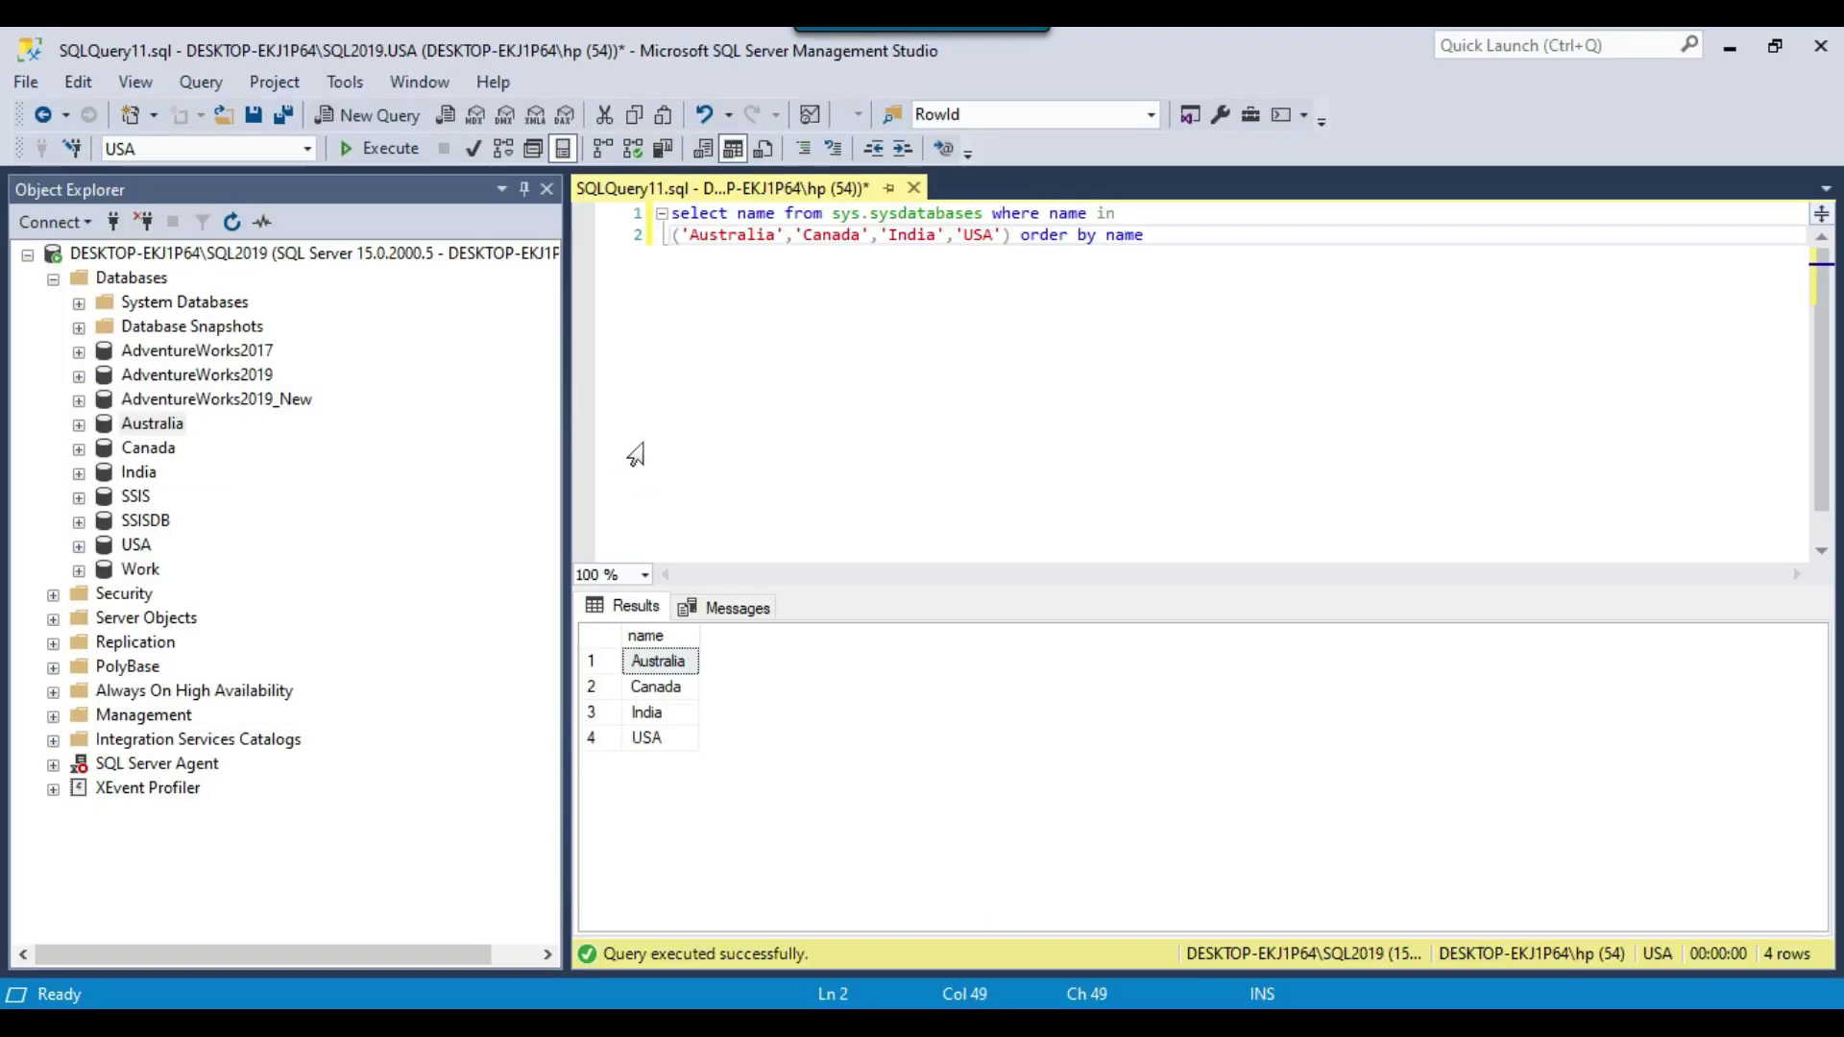
click(79, 424)
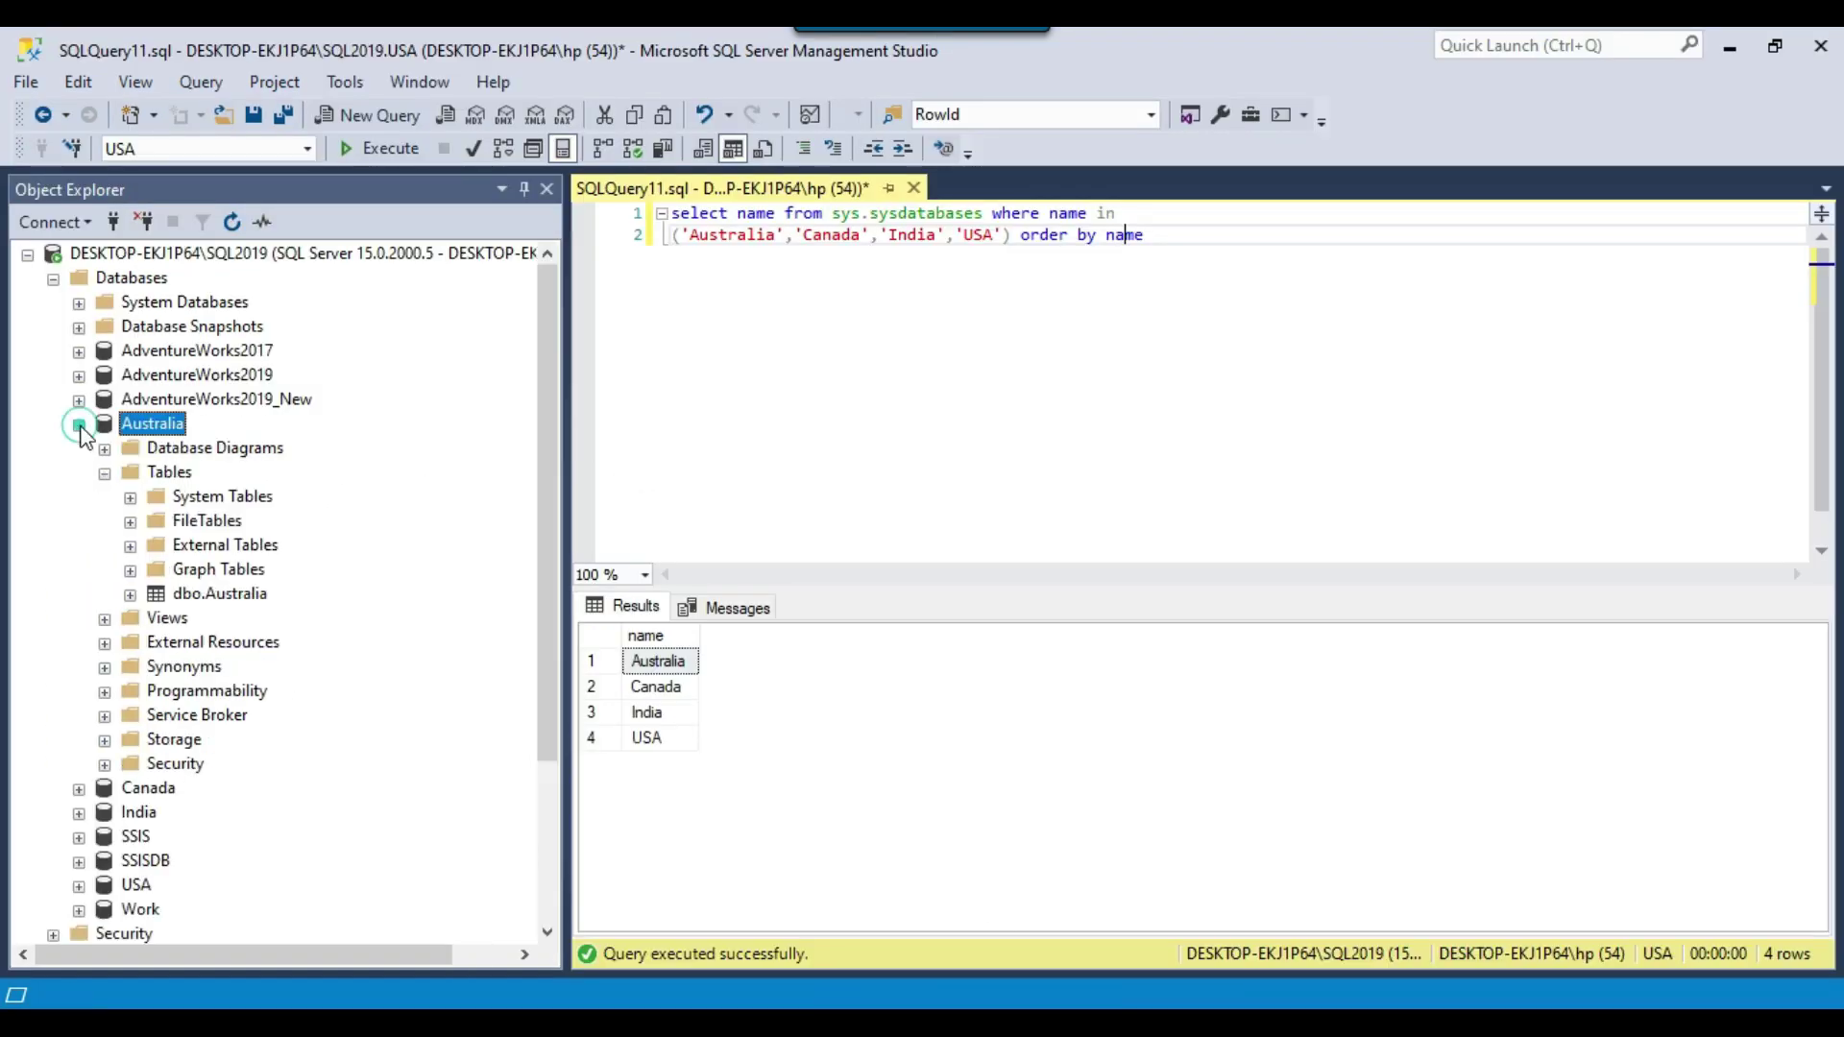
right_click(251, 595)
click(415, 445)
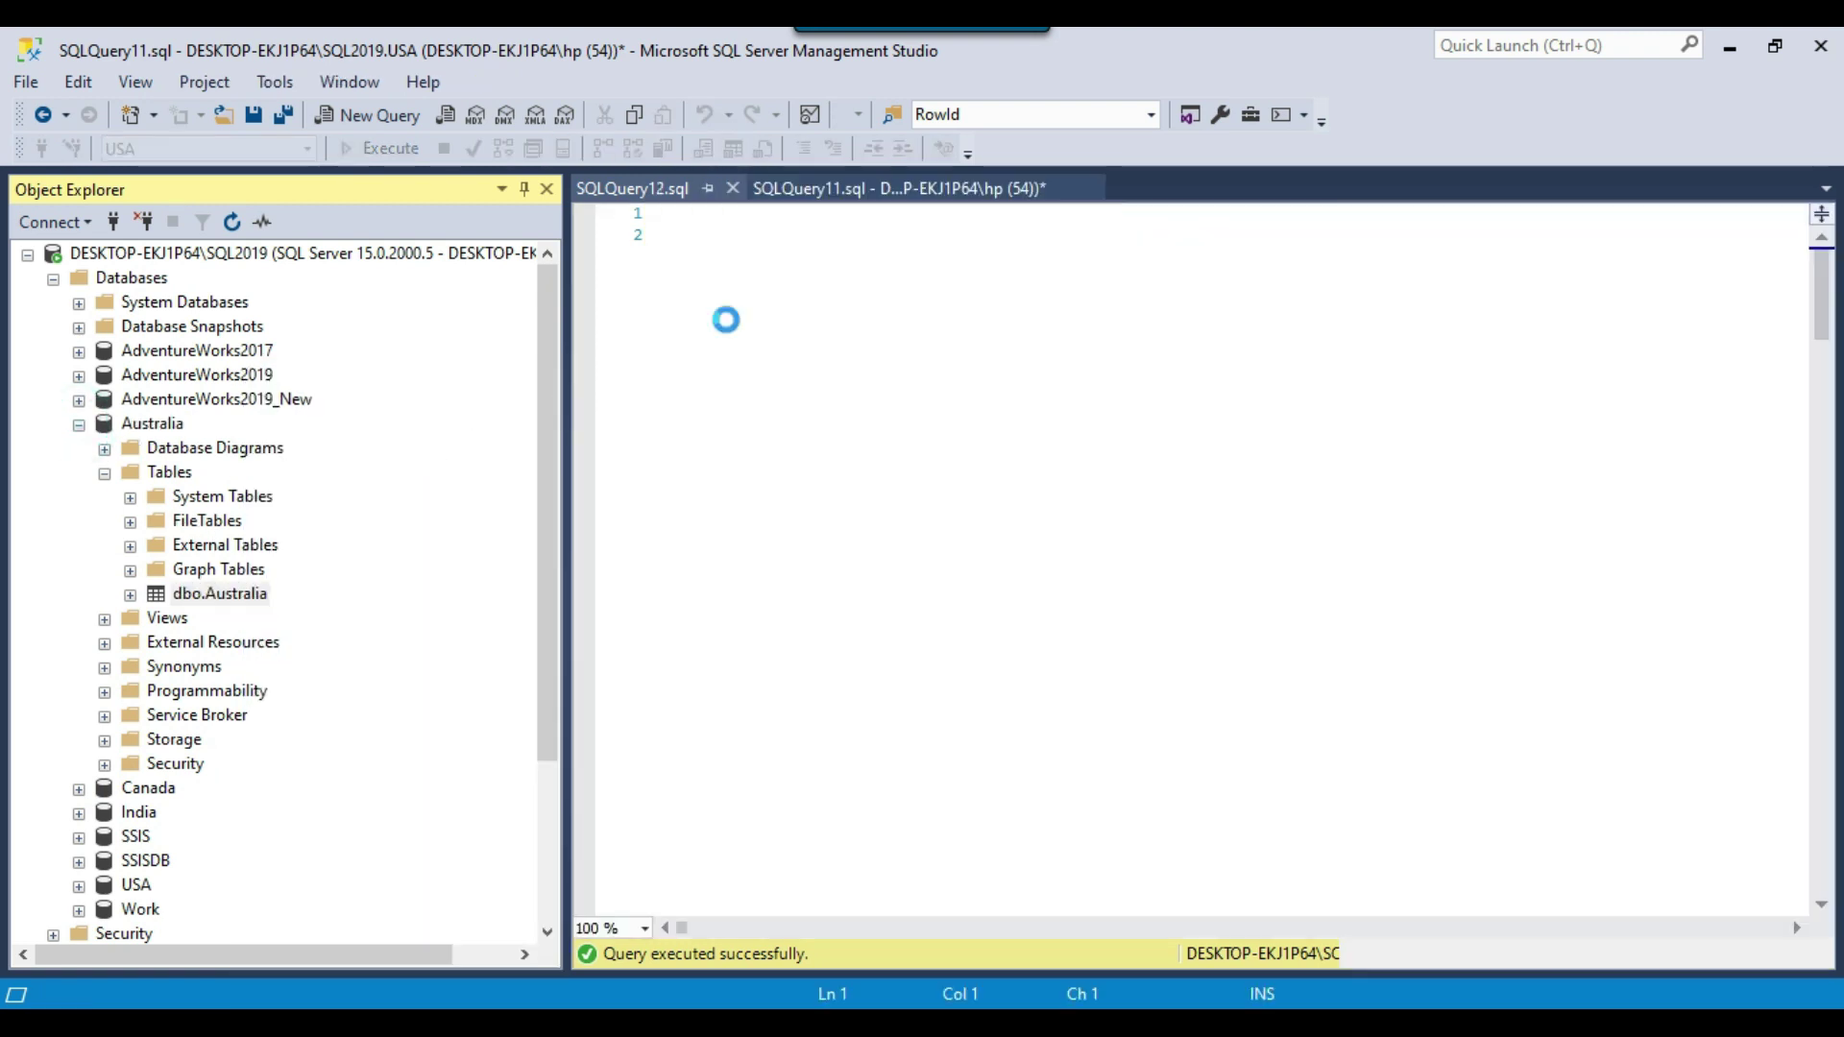
- Shorten the generated query to SELECT * FROM [Australia].[dbo].[Australia] and copy it
triple_click(1260, 212)
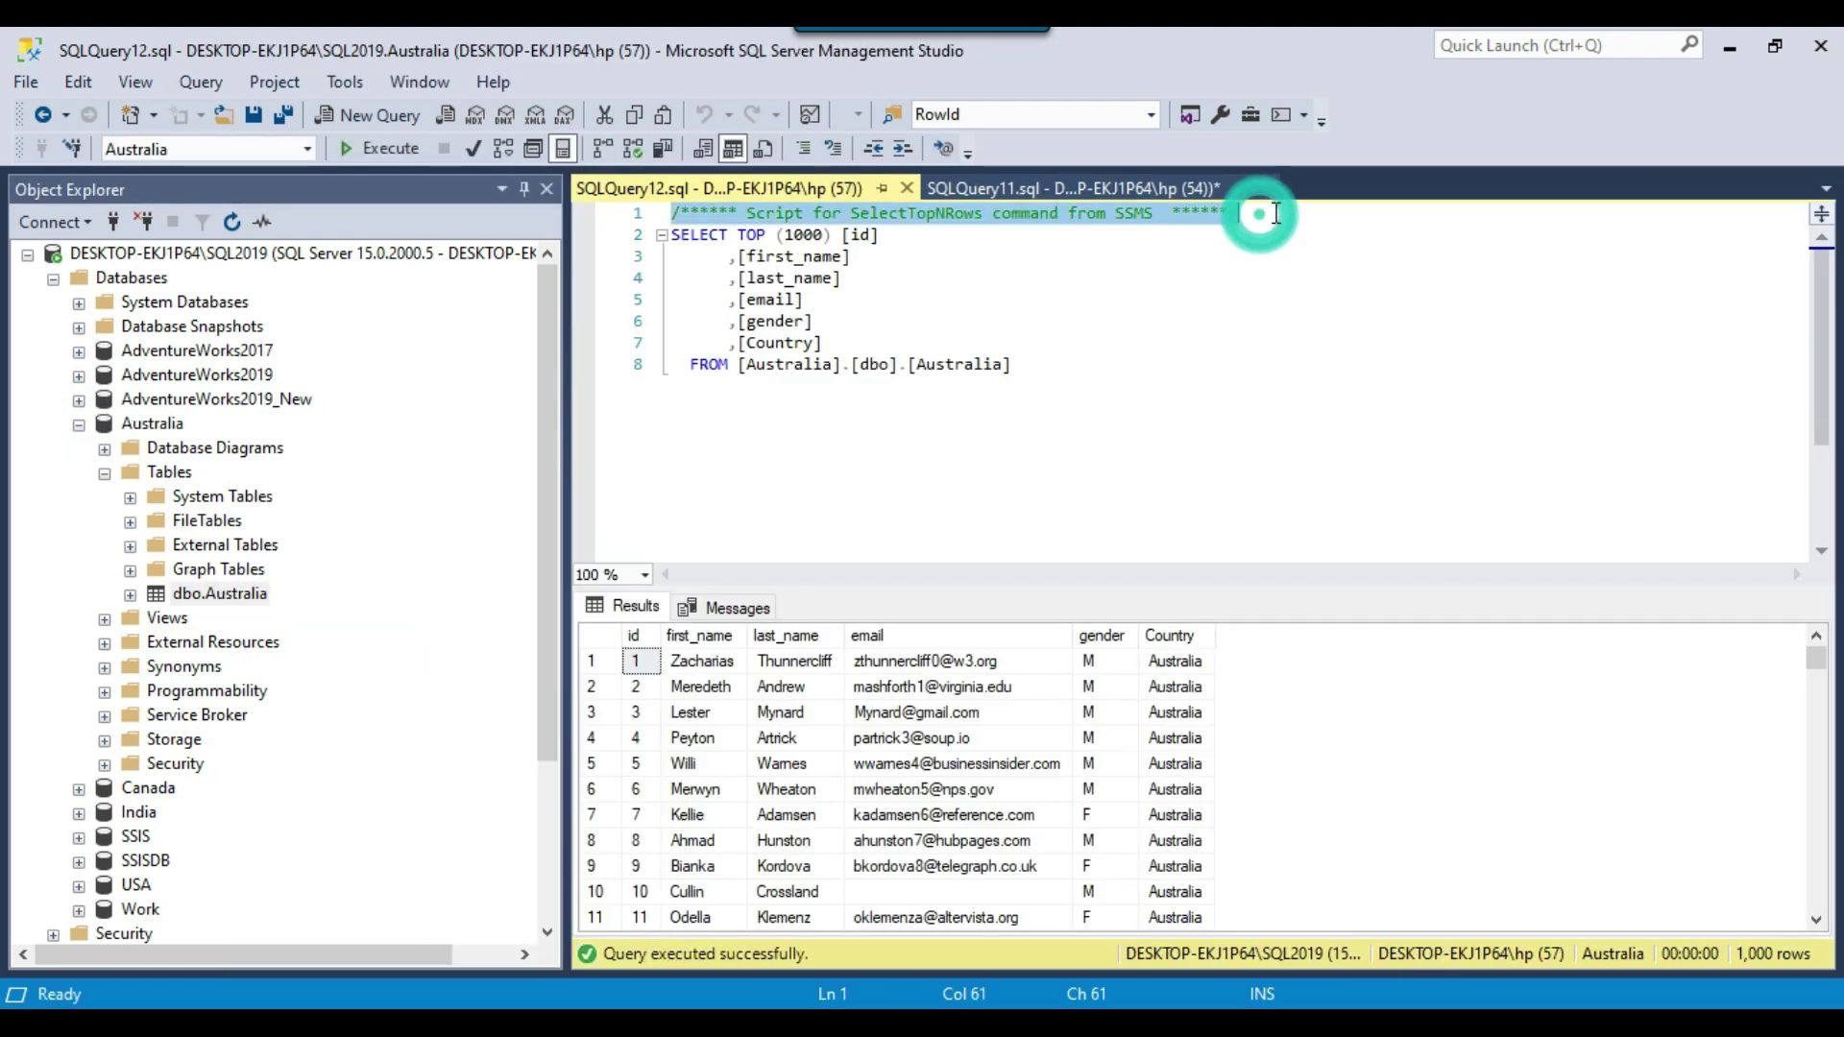
key(Delete)
drag(736, 212, 845, 319)
text(*)
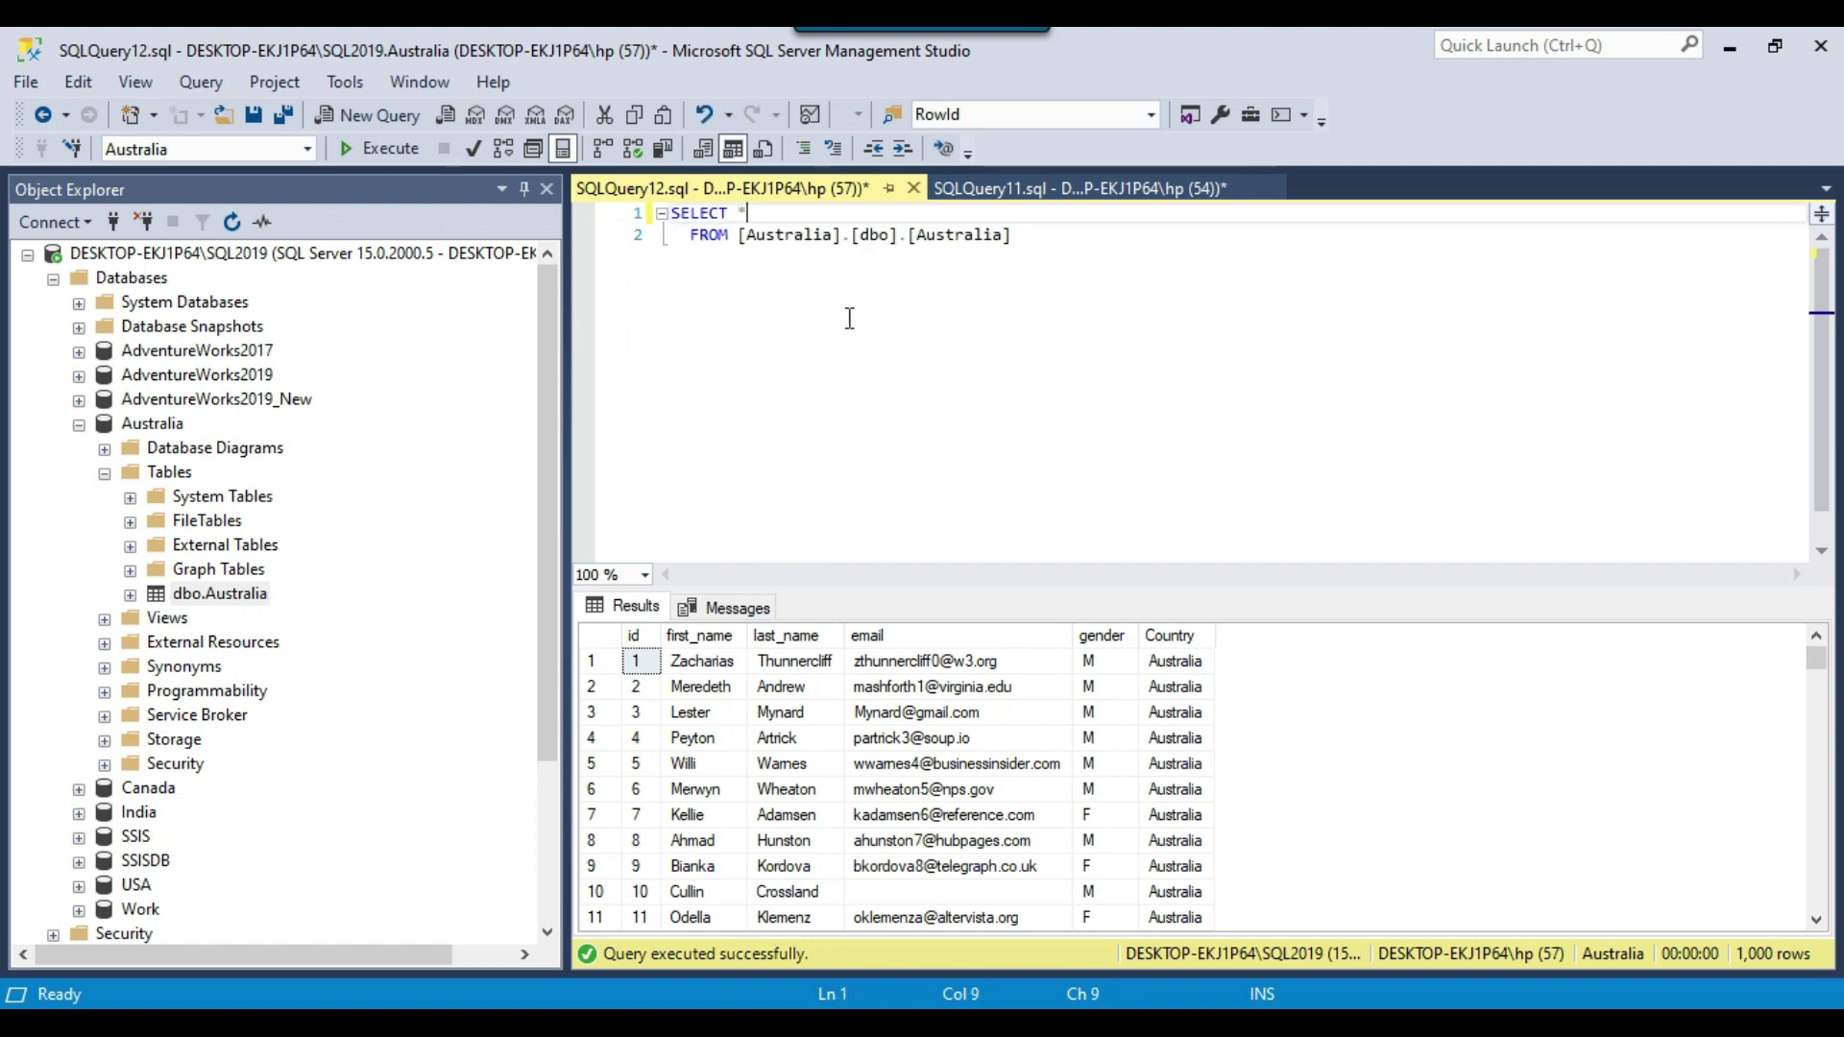
key(Delete)
click(1037, 327)
key(ctrl+a)
key(ctrl+c)
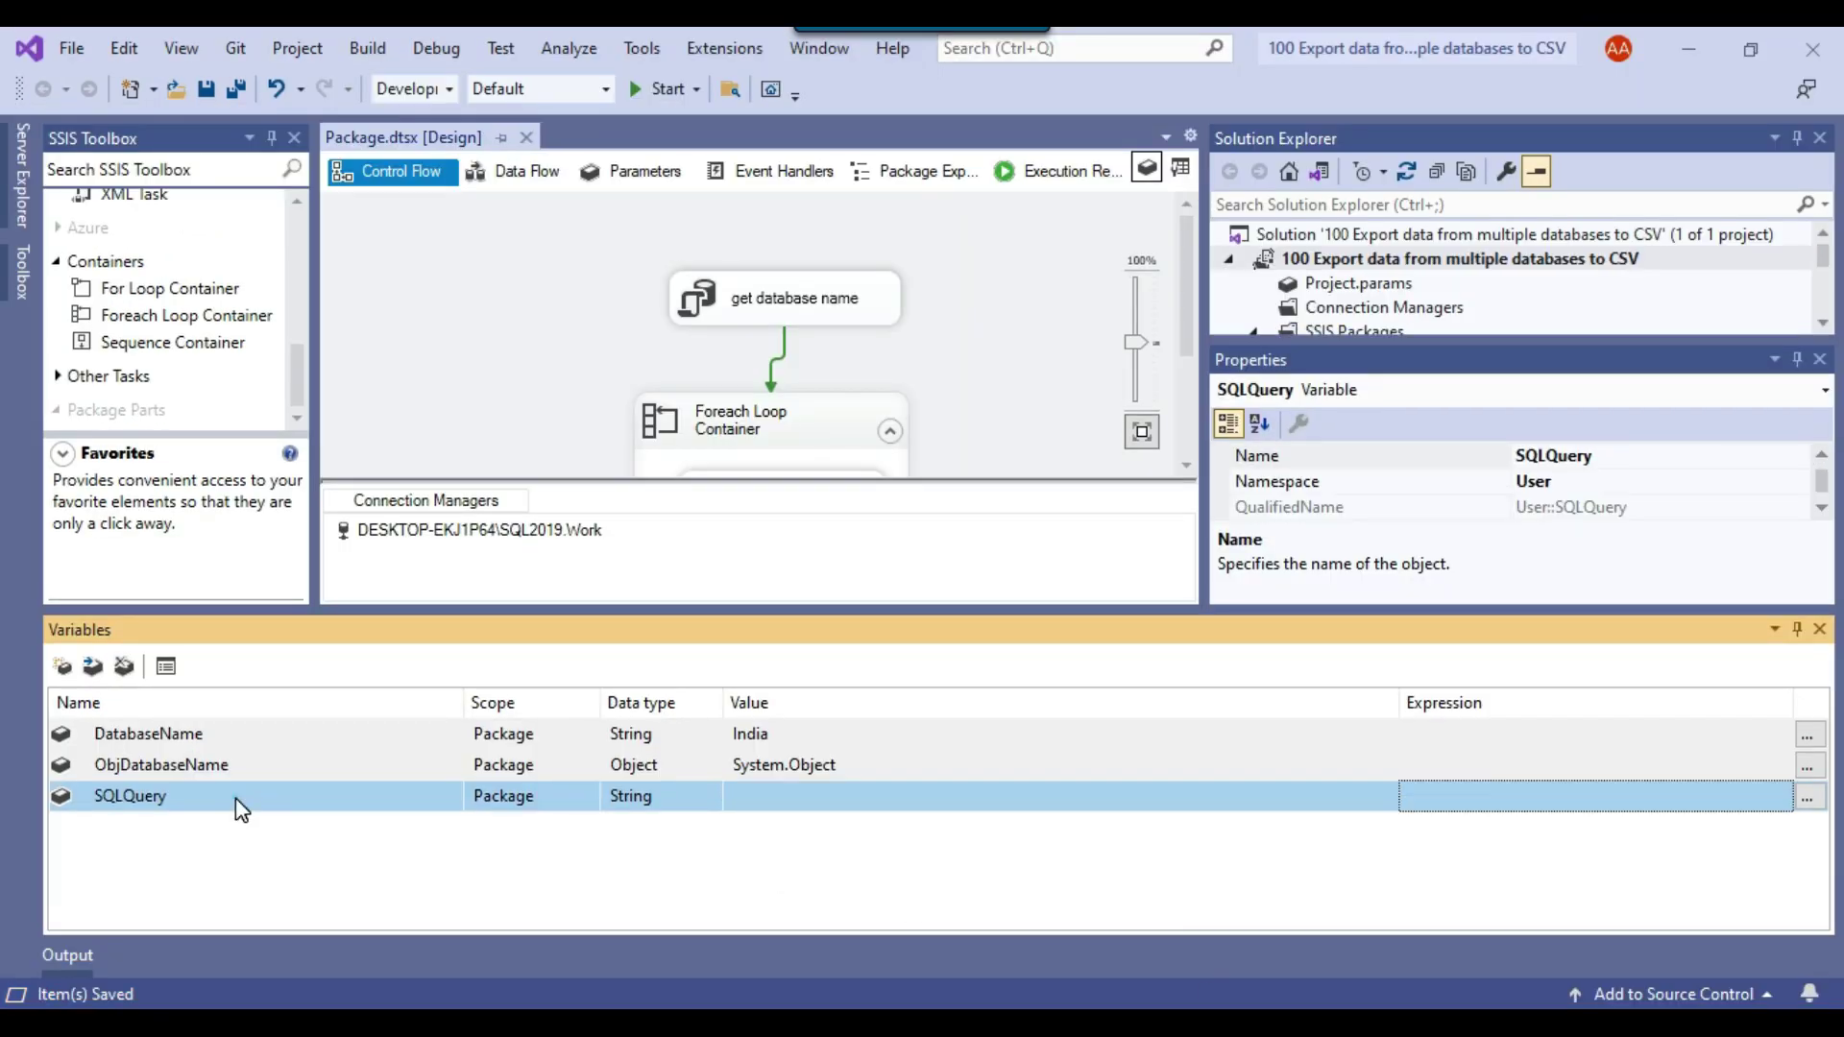
- Open the expression of the SQLQuery variable and enter the copied SELECT query for the Australia table as a quoted string
click(231, 795)
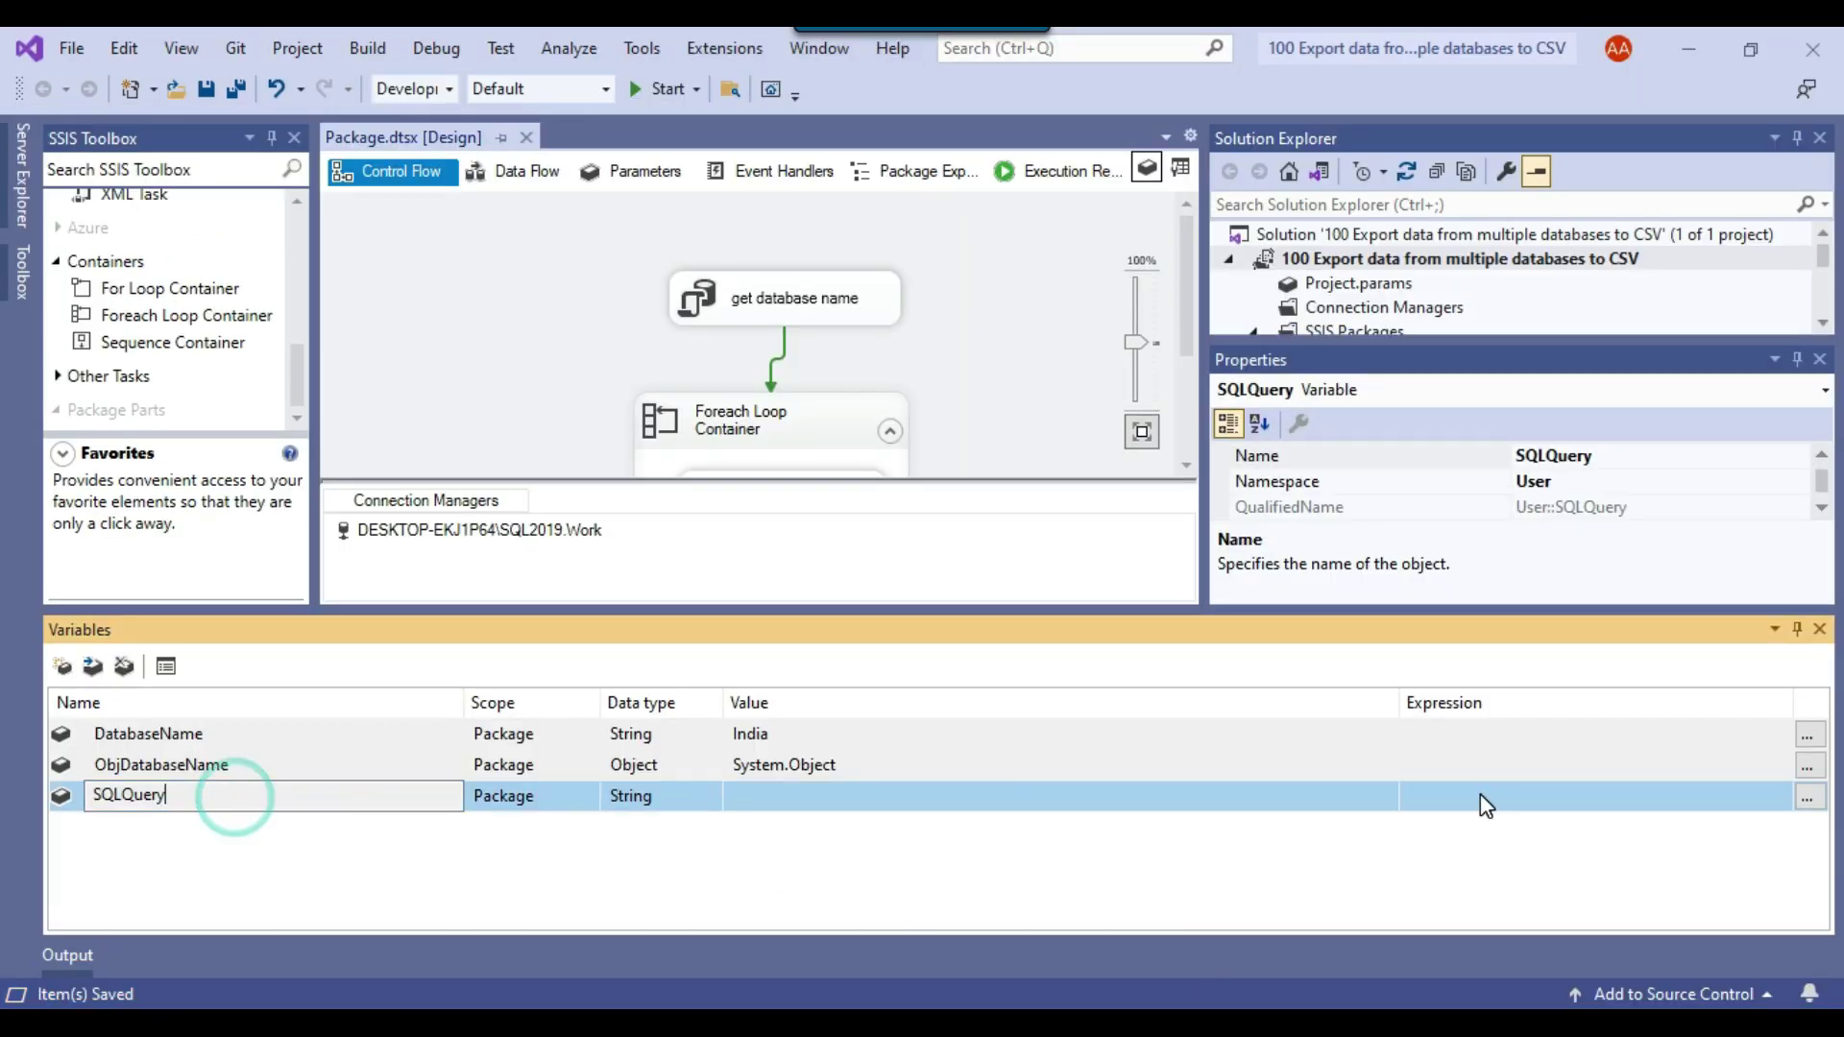
click(1479, 793)
click(1808, 797)
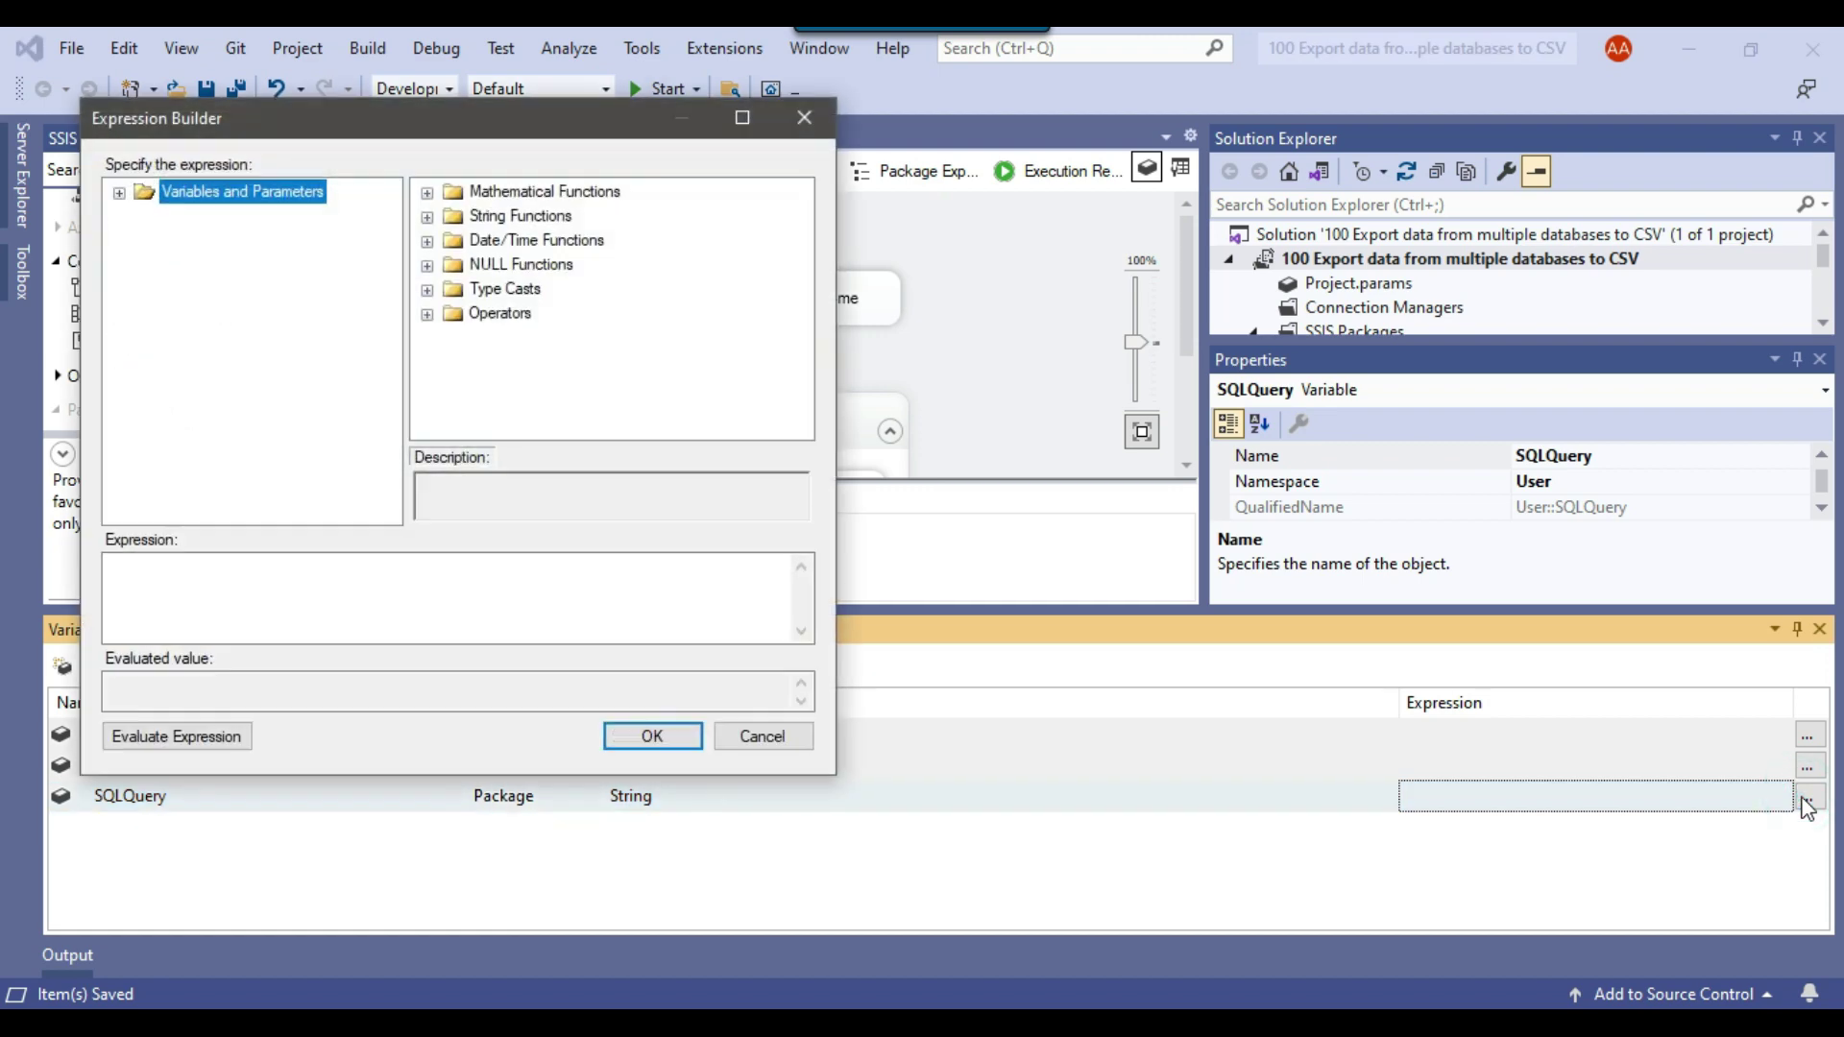
click(593, 589)
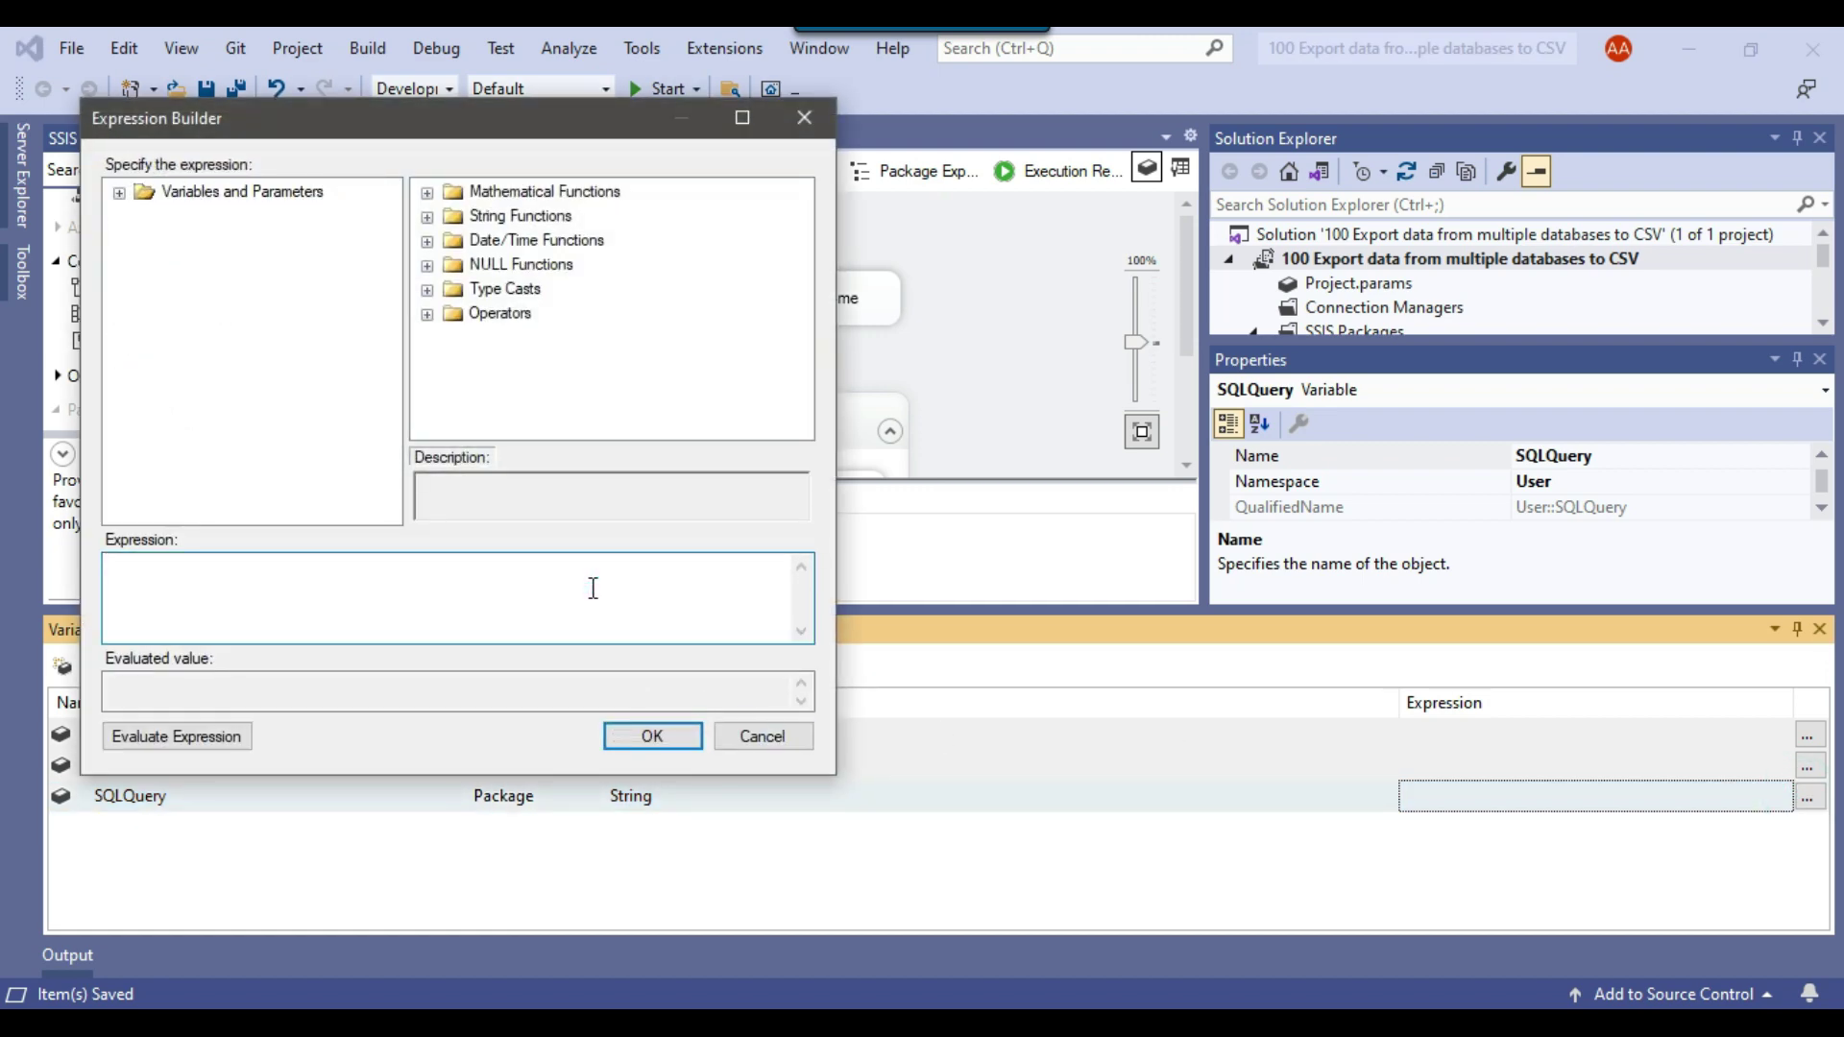
text(")
key(ctrl+v)
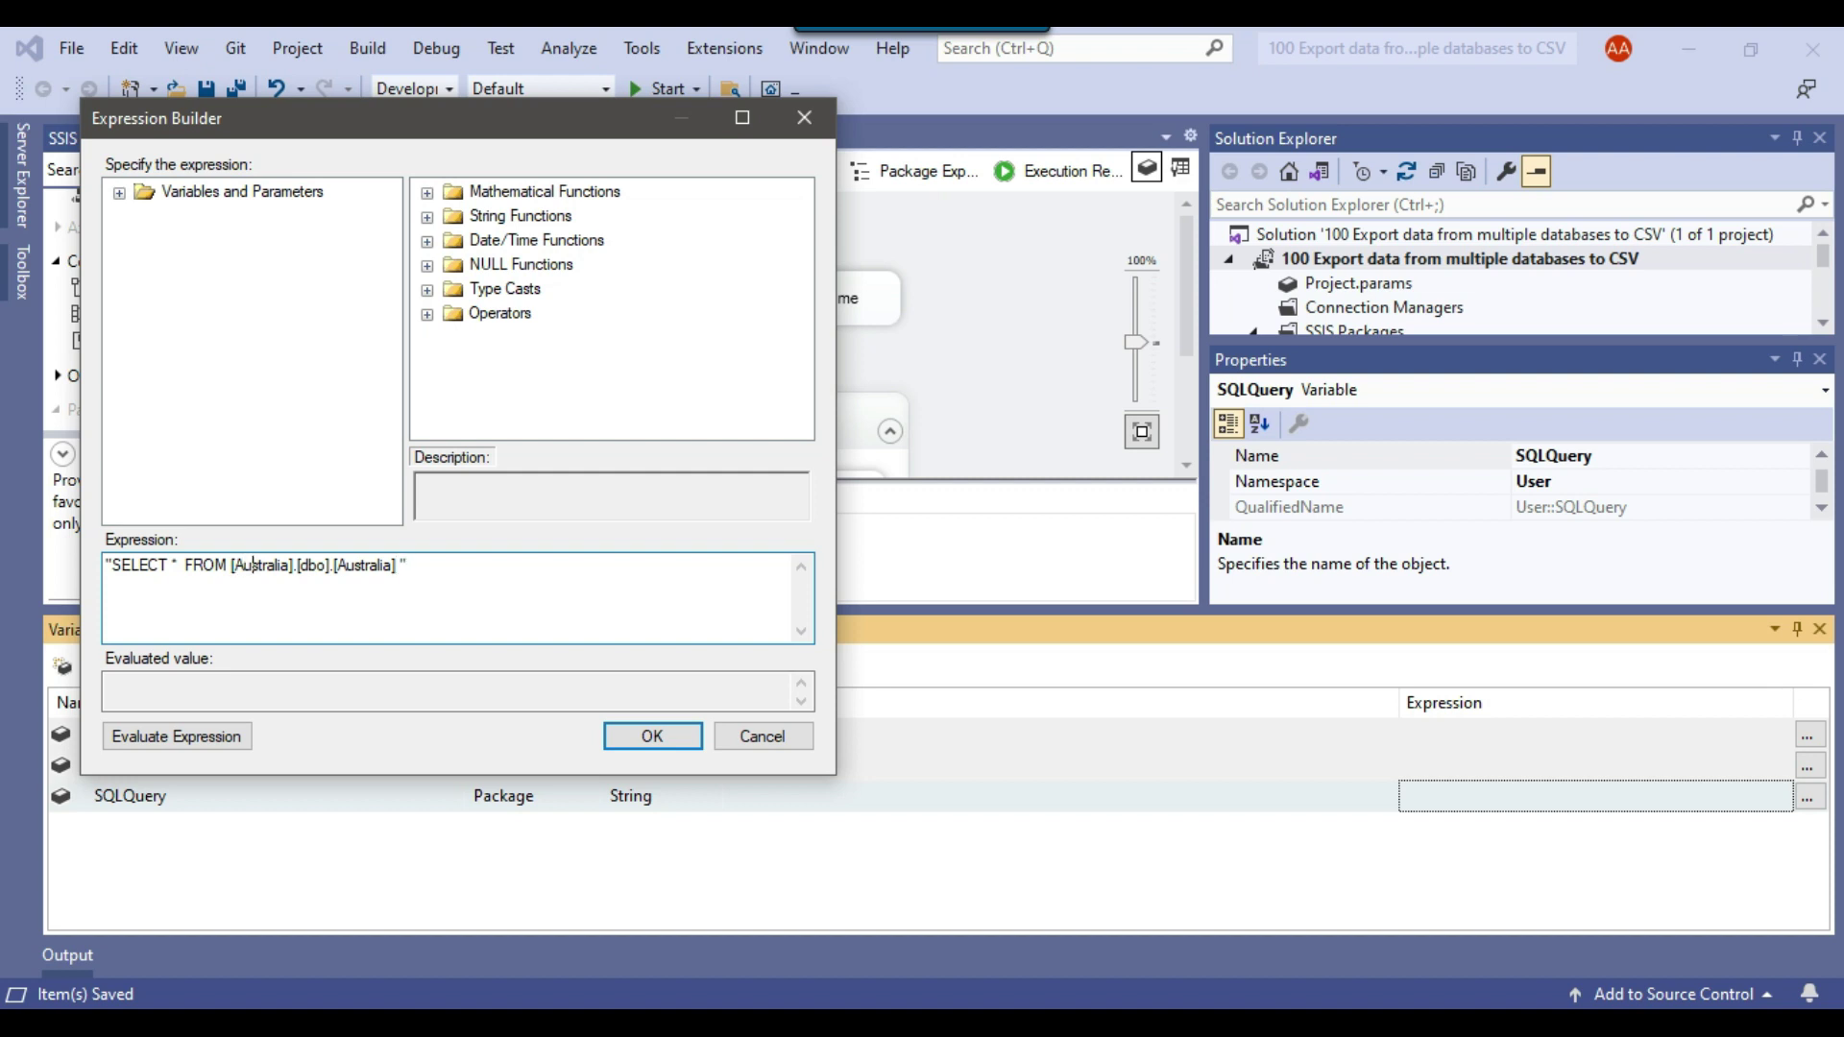
- Replace the database name Australia in the expression with the concatenated variable @[User::DatabaseName]
mouse_move(237, 565)
mouse_down()
mouse_move(291, 565)
mouse_move(235, 564)
mouse_up()
text(")
text(+ +)
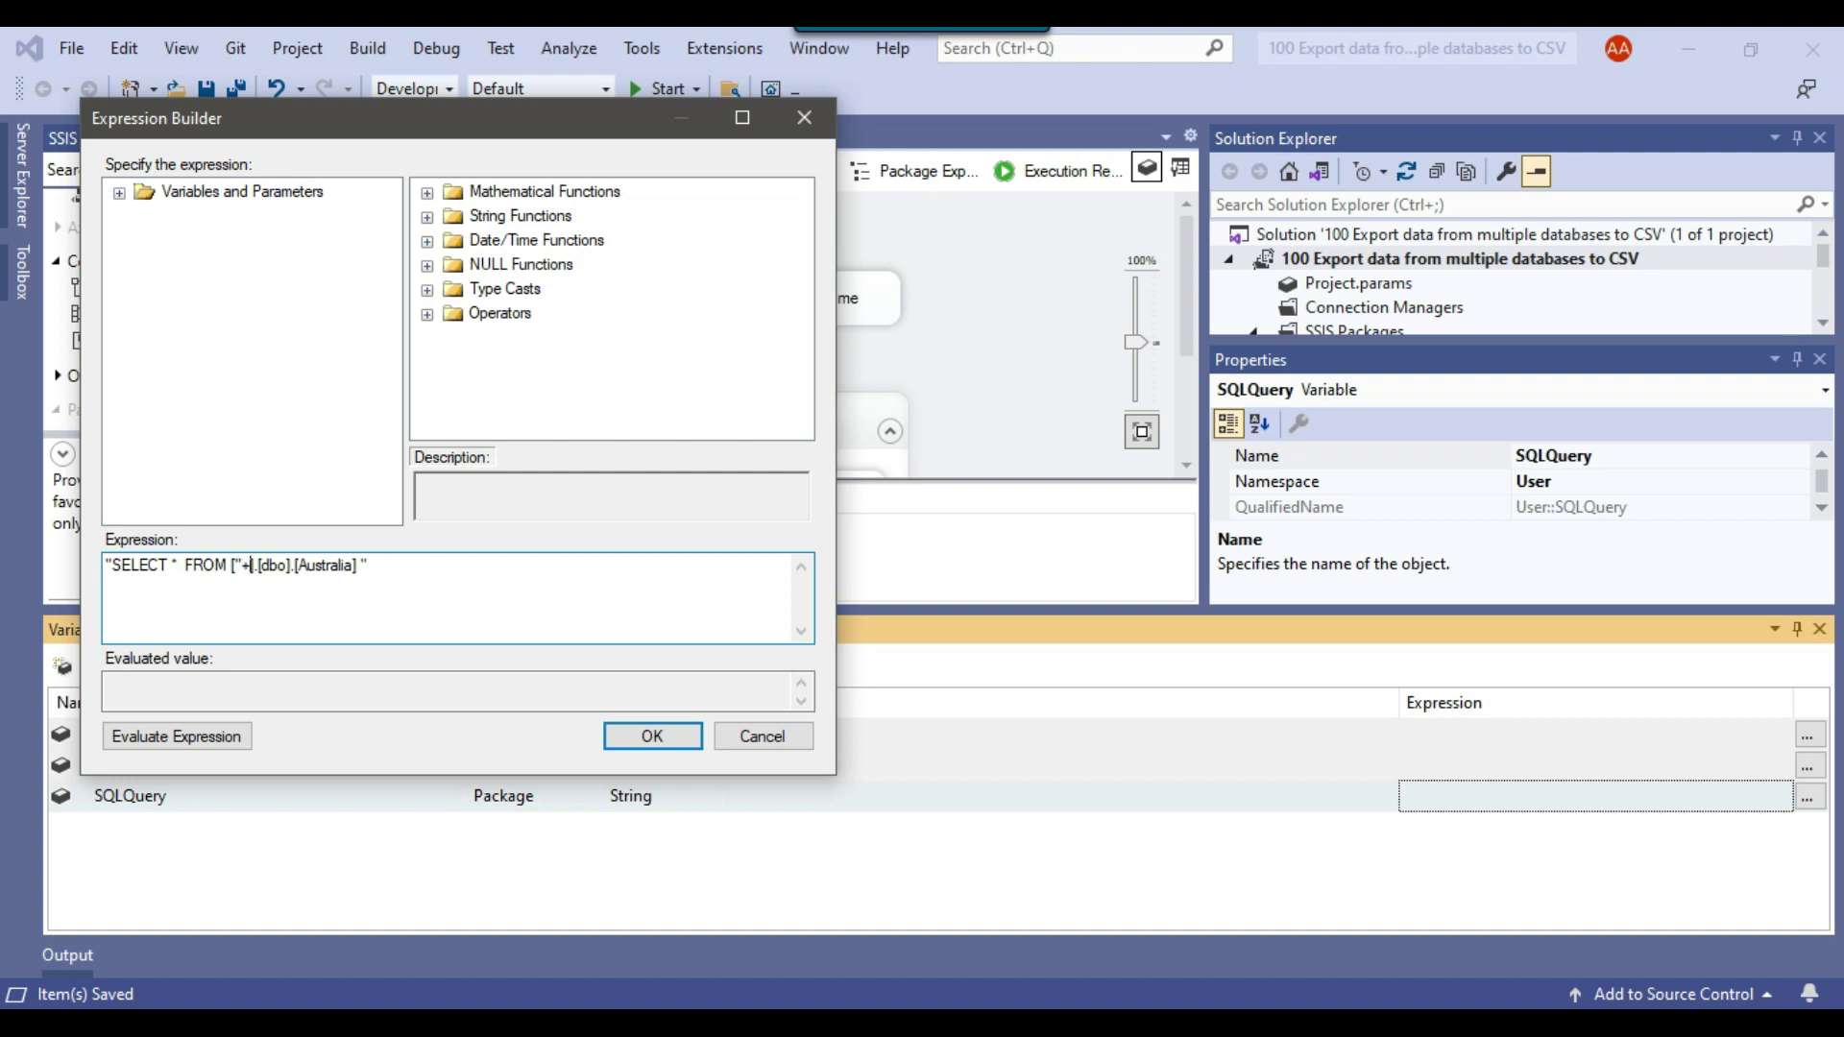
text(")
click(119, 192)
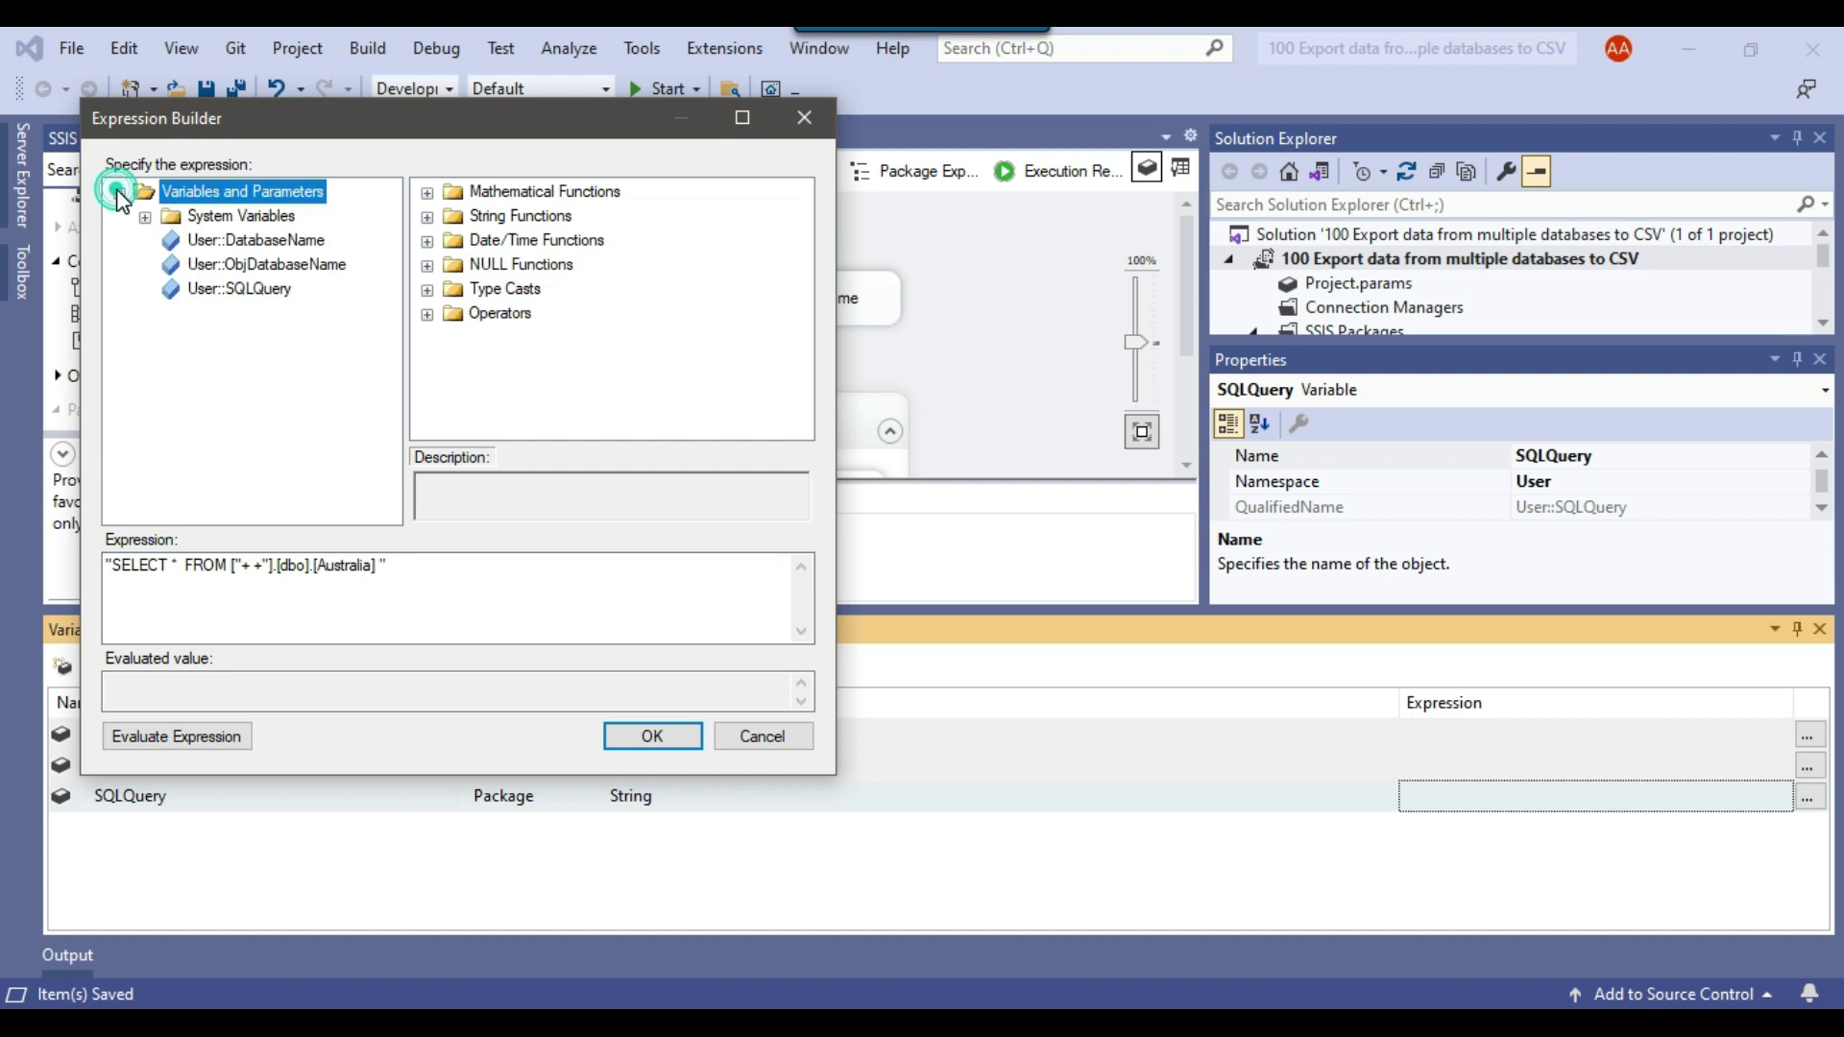
drag(267, 240, 252, 567)
- Replace the table name Australia with the same @[User::DatabaseName] concatenation, evaluate the expression, accept it and close the variables list
shift+click(432, 565)
key(ctrl+c)
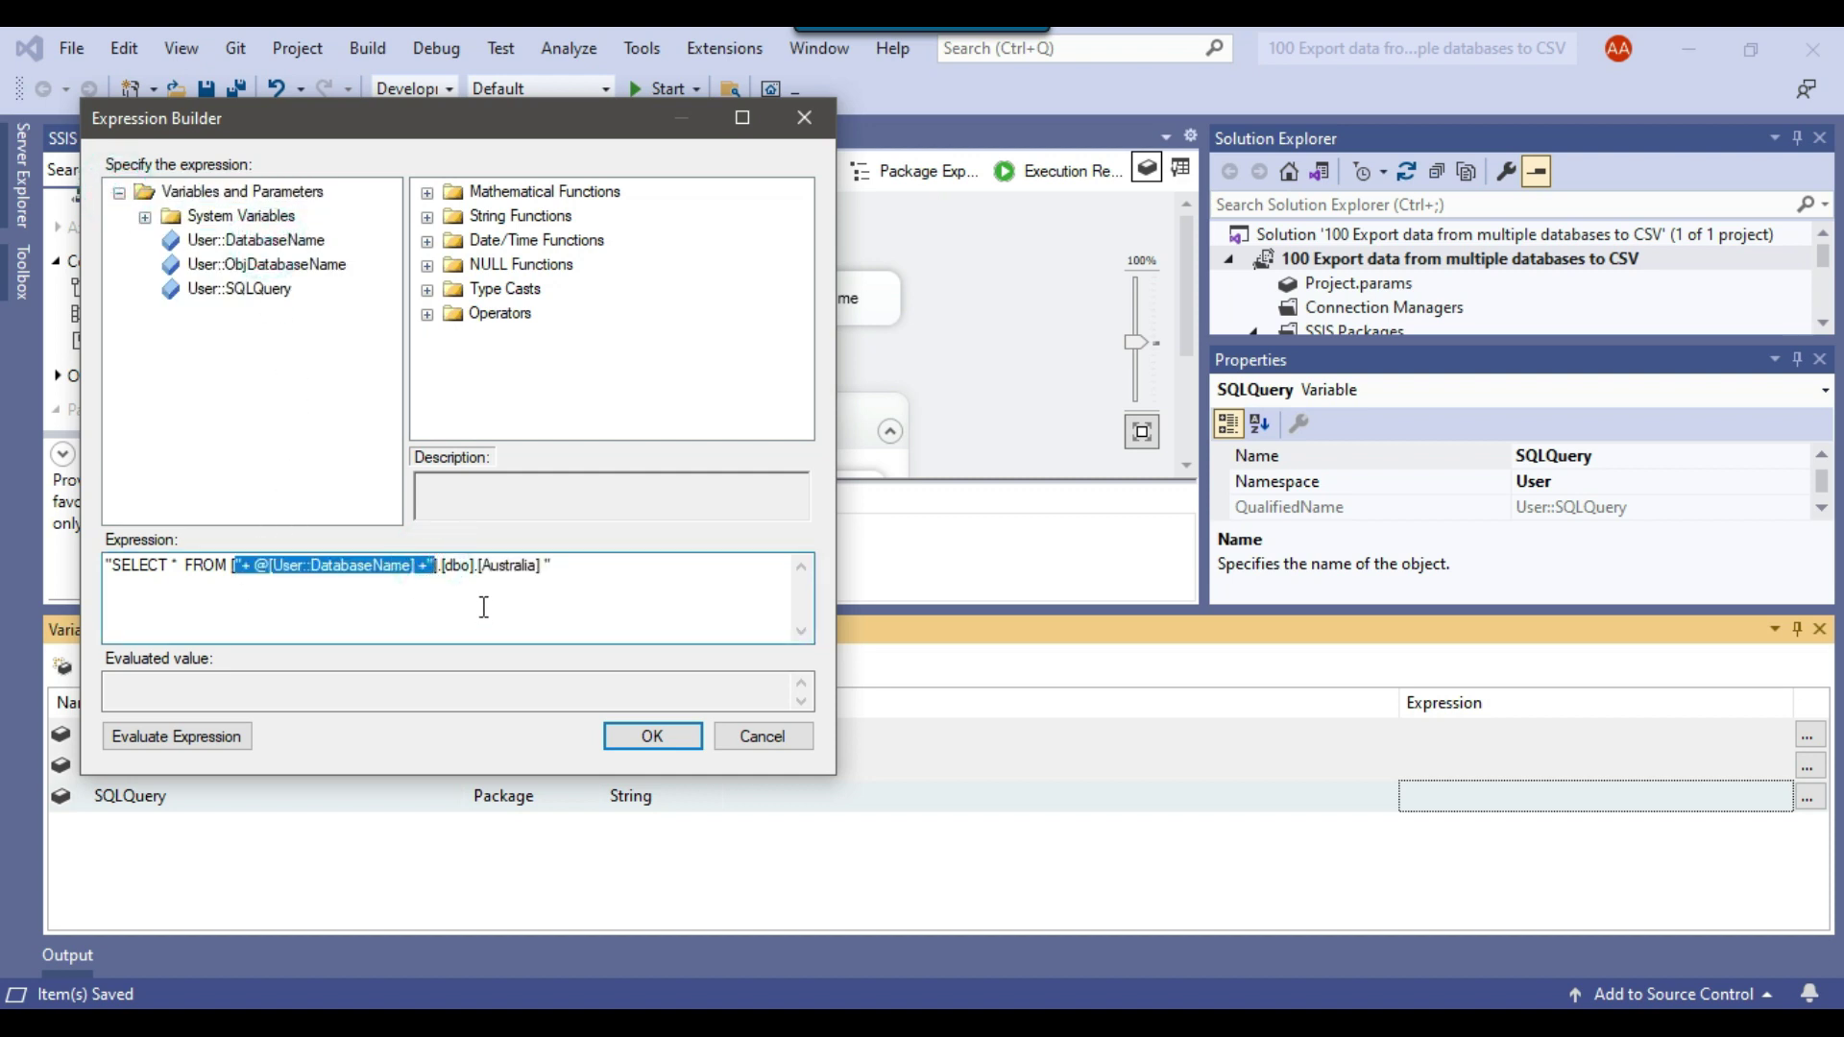
drag(482, 565, 538, 568)
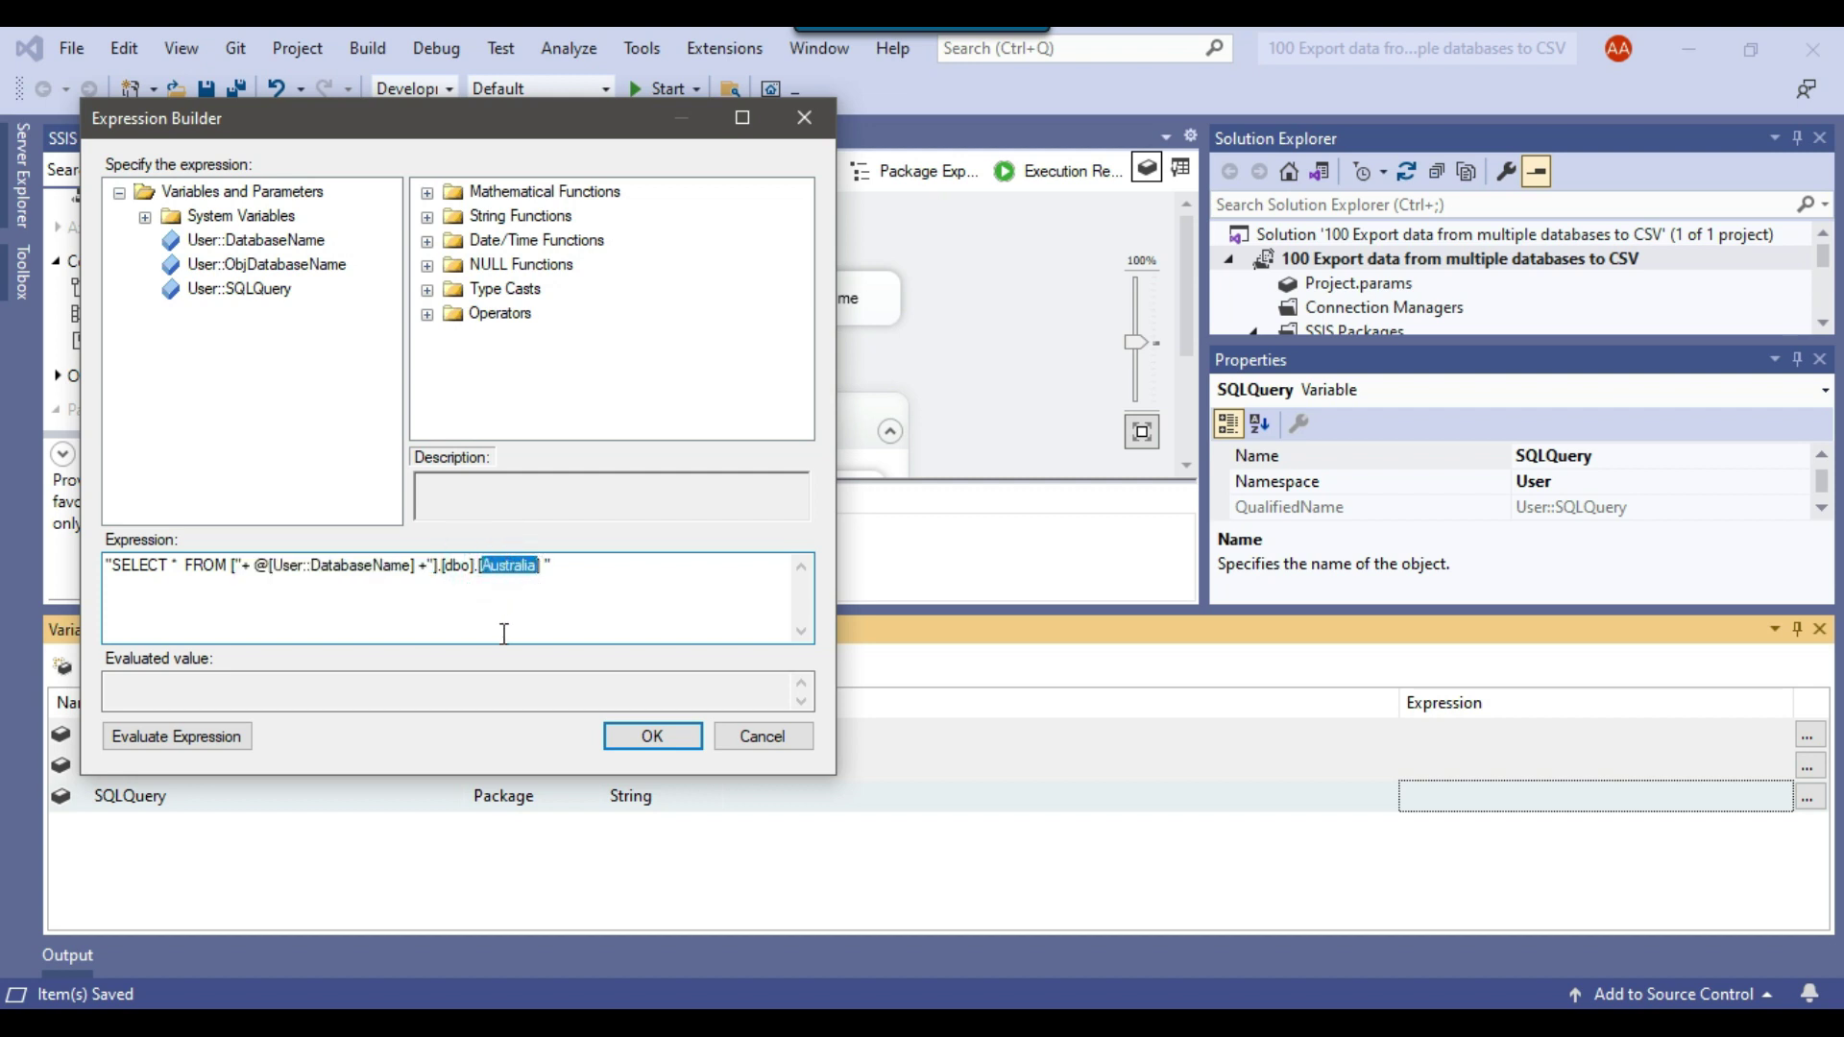
key(ctrl+v)
click(171, 737)
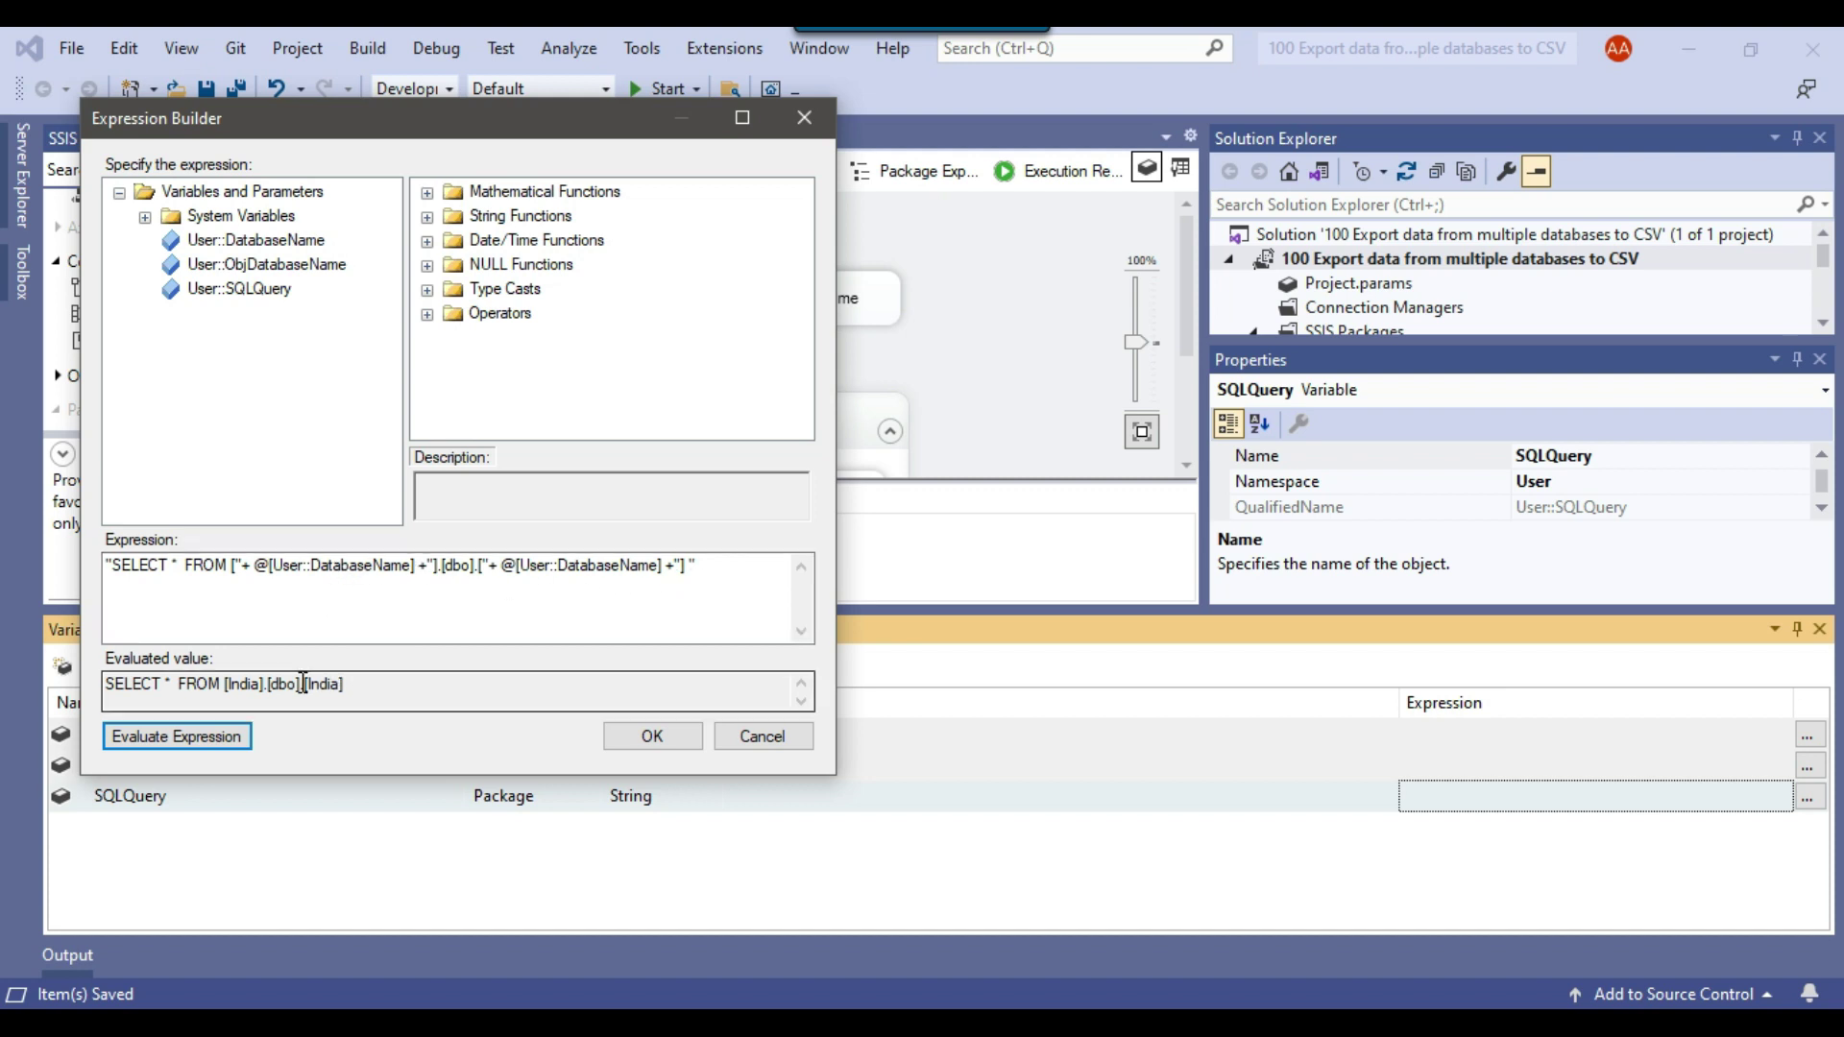
click(649, 738)
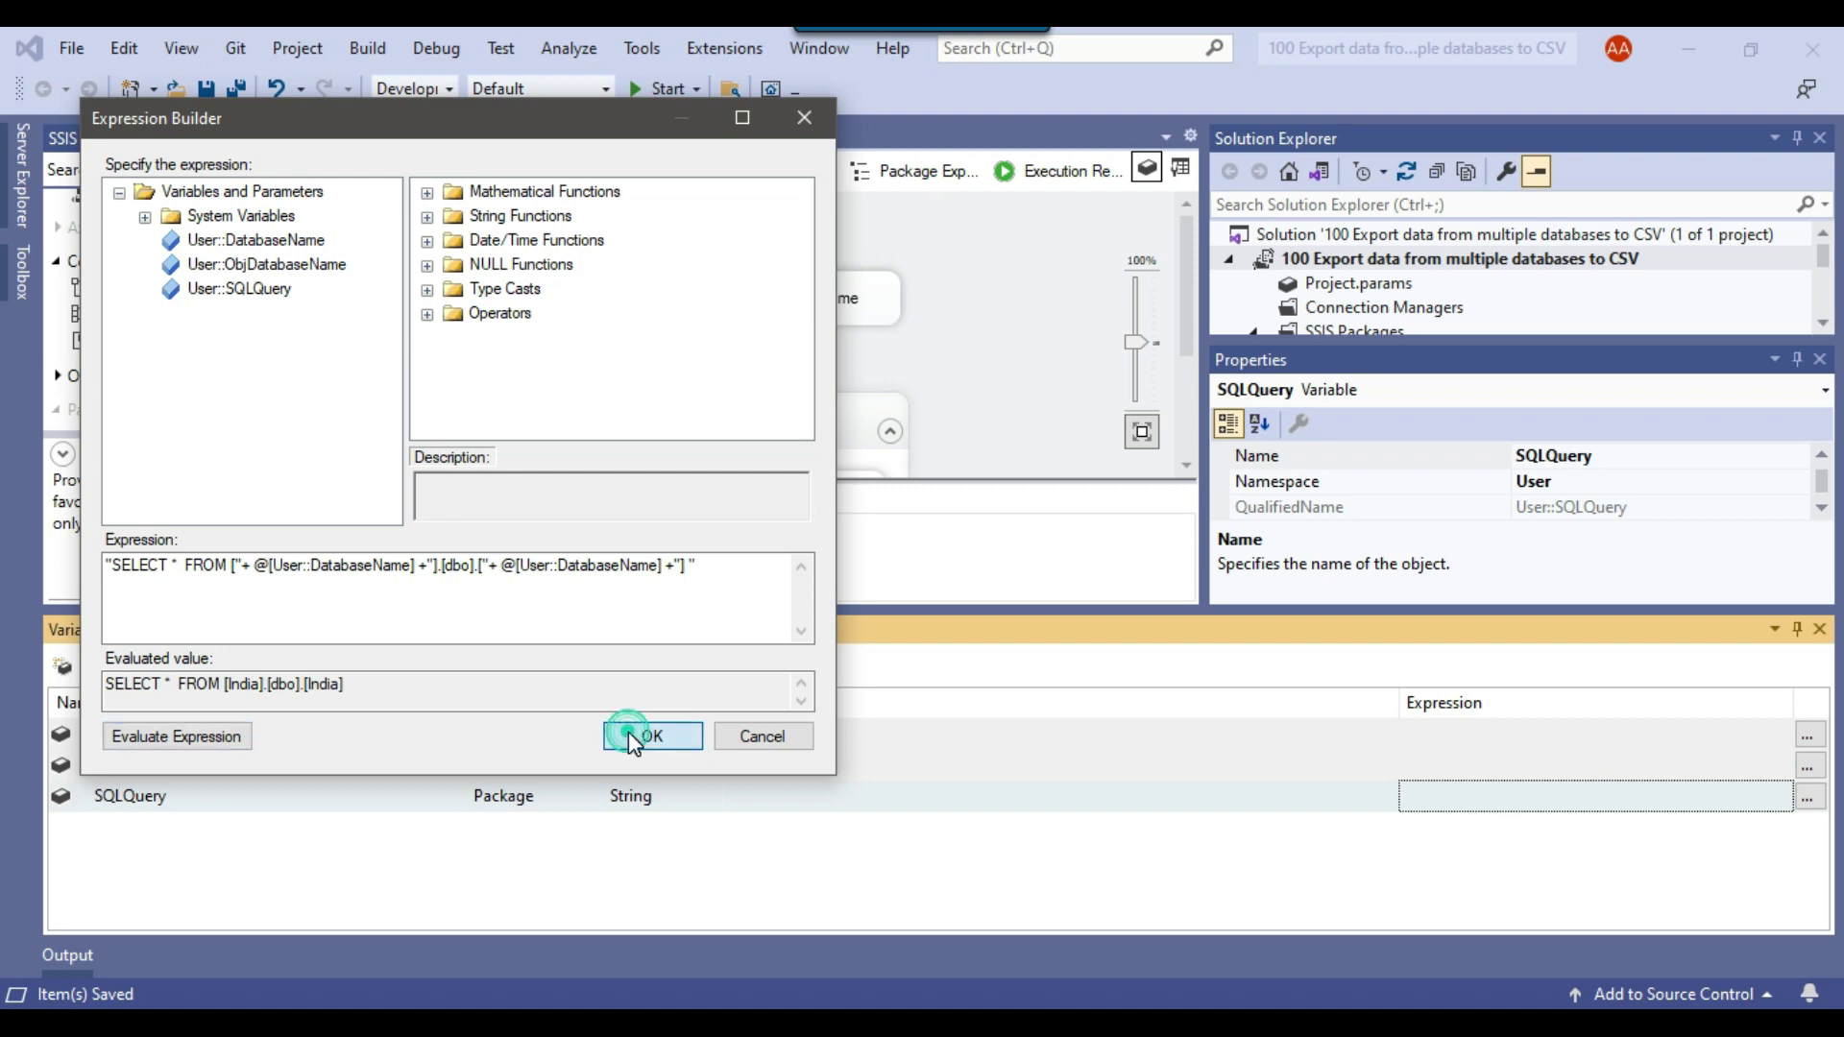
click(1820, 629)
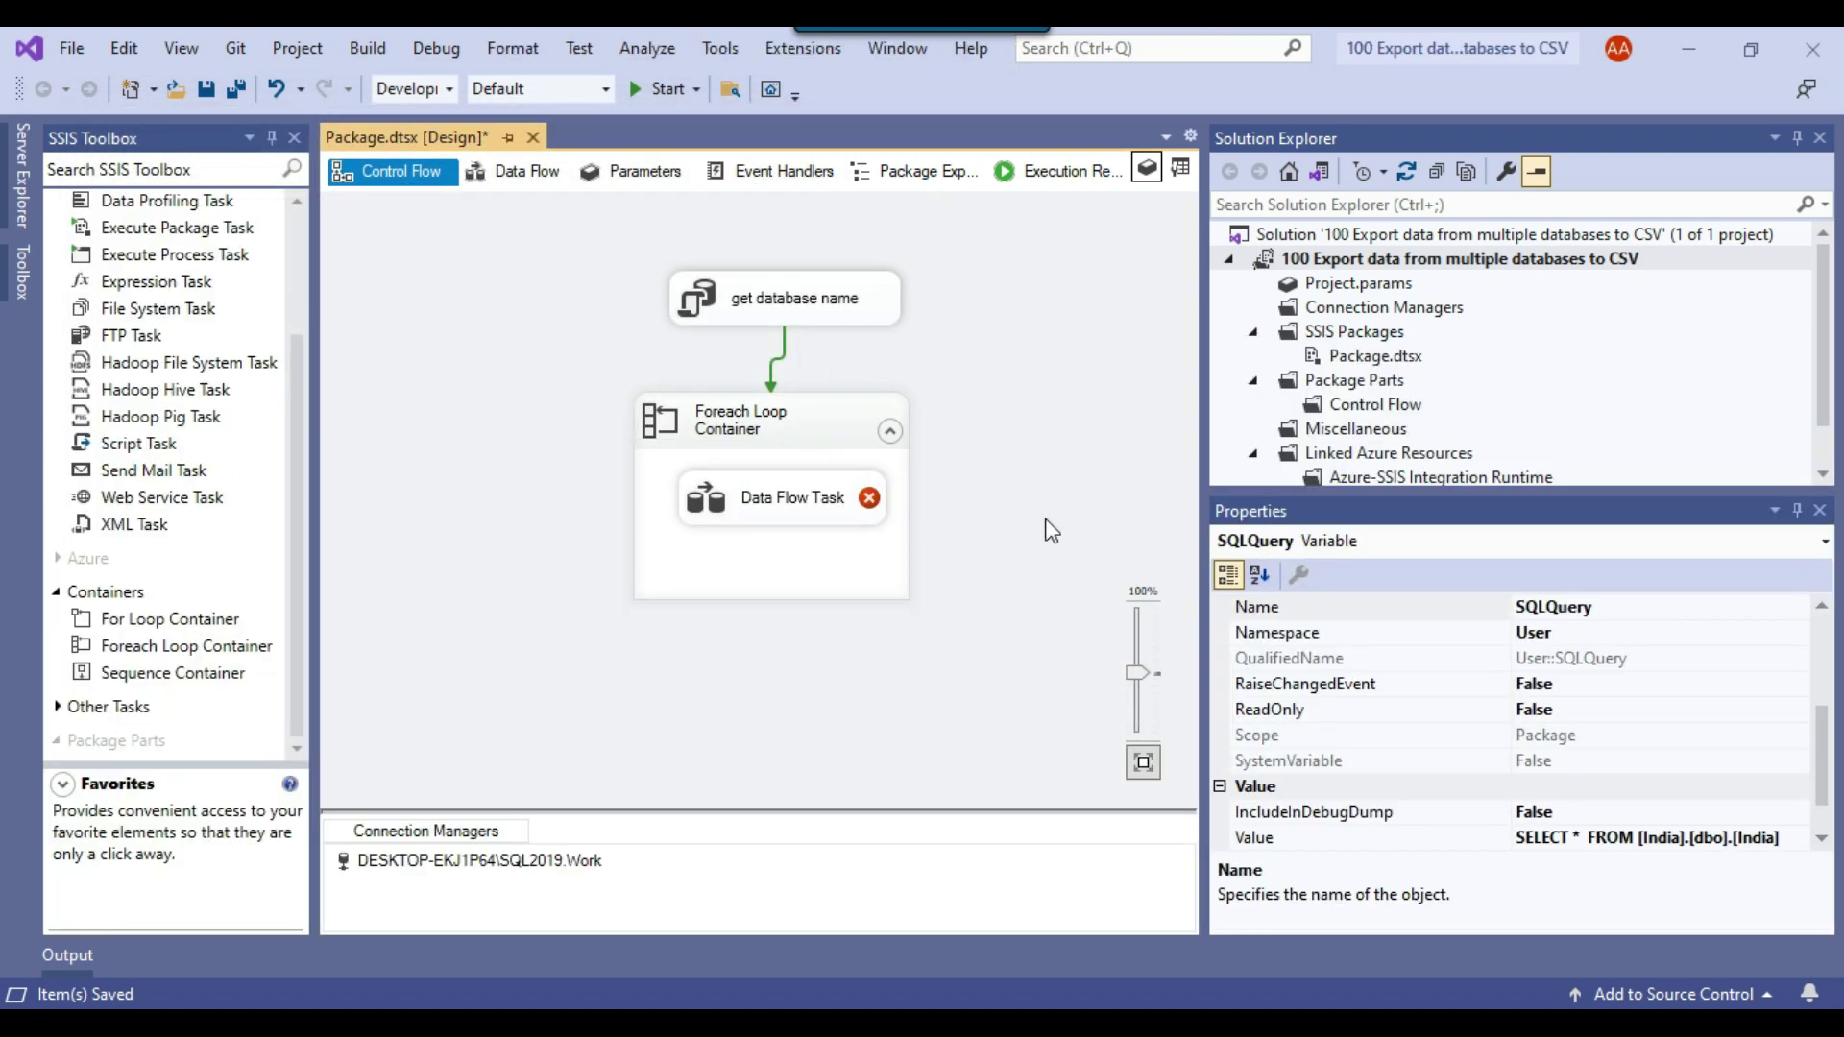
- Set the OLE DB Source in the Data Flow Task to SQL command from variable with User::SQLQuery, and accept its columns
double_click(774, 514)
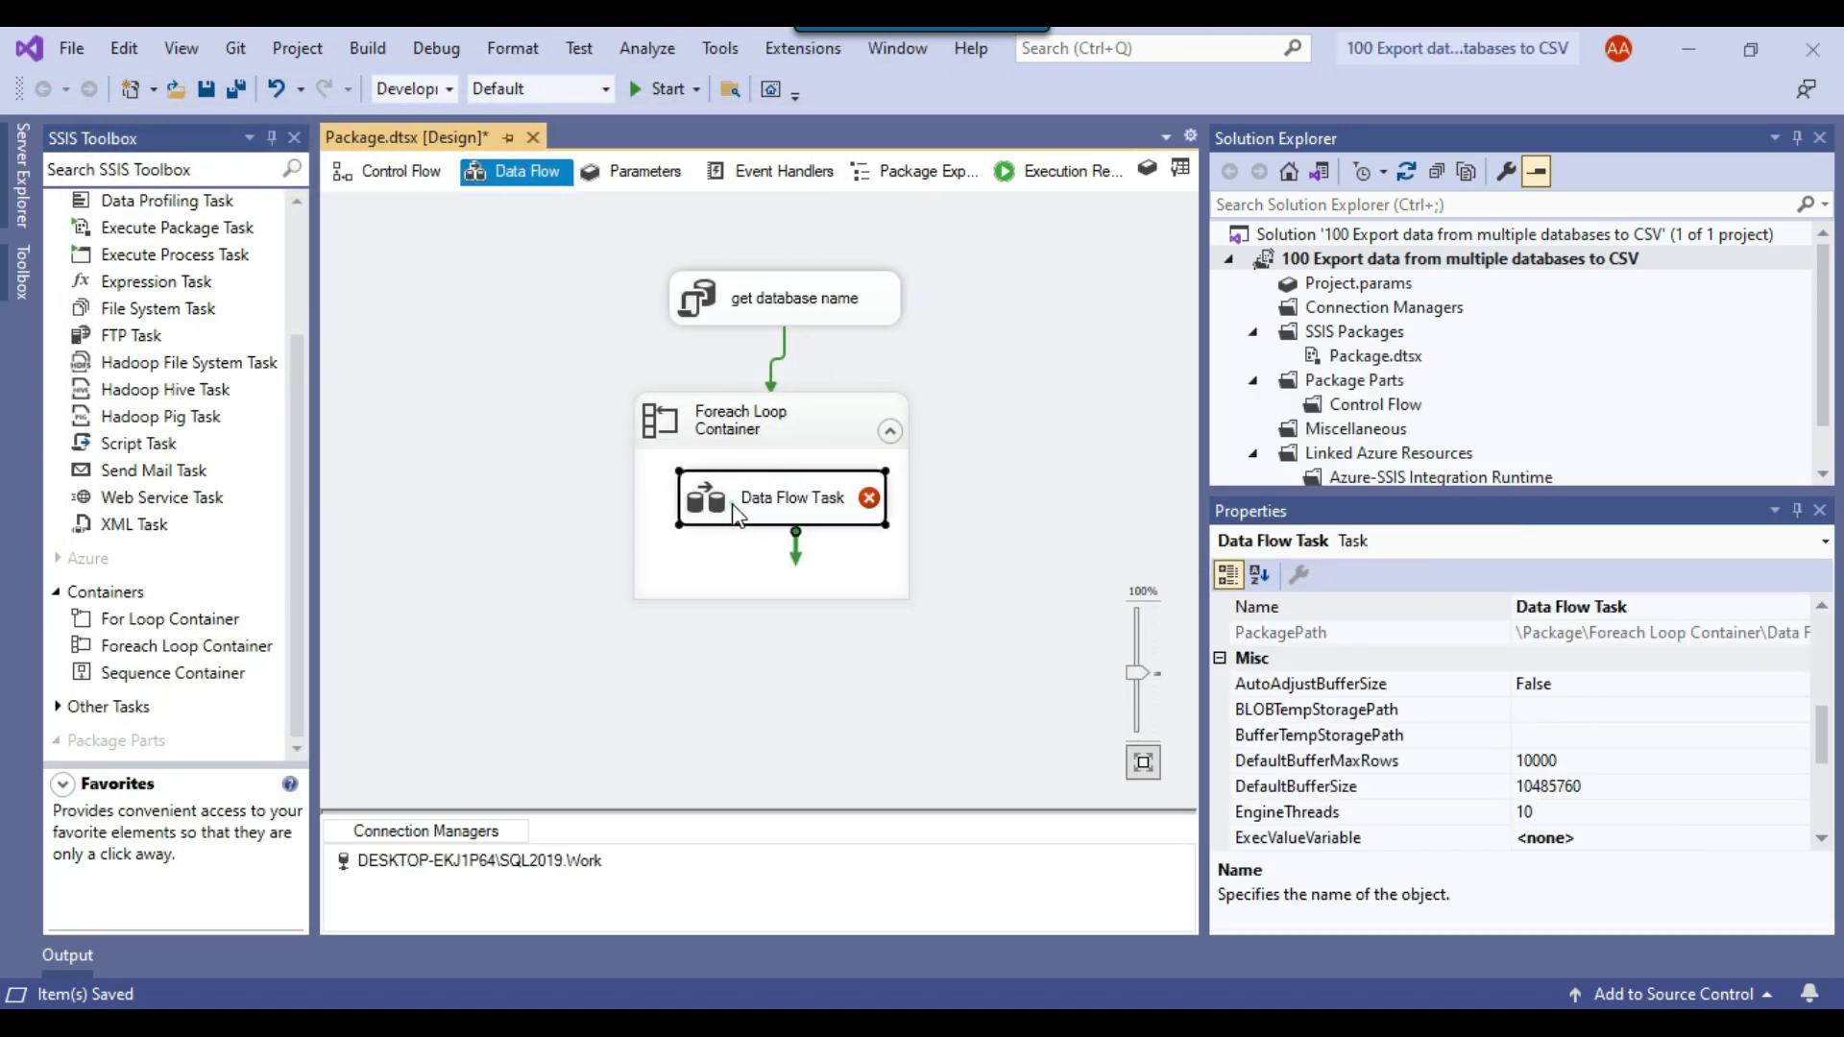
click(760, 353)
right_click(795, 352)
click(818, 374)
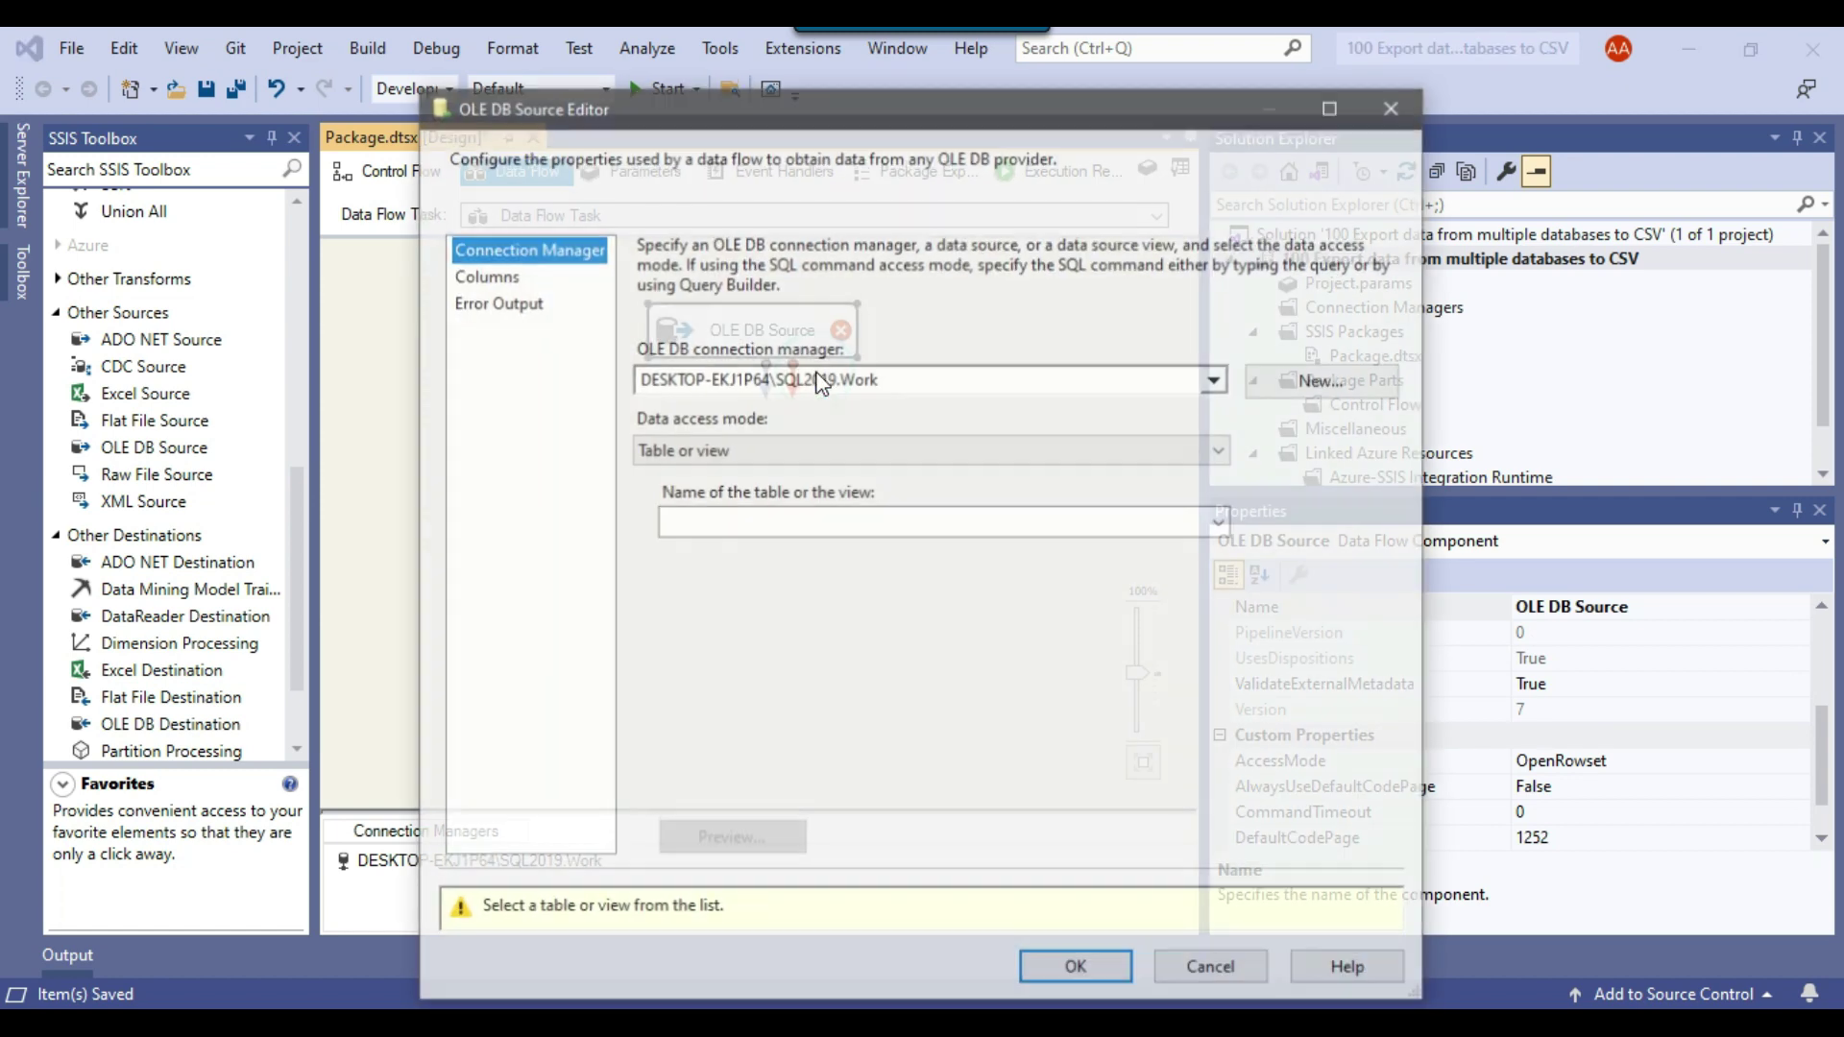
click(727, 457)
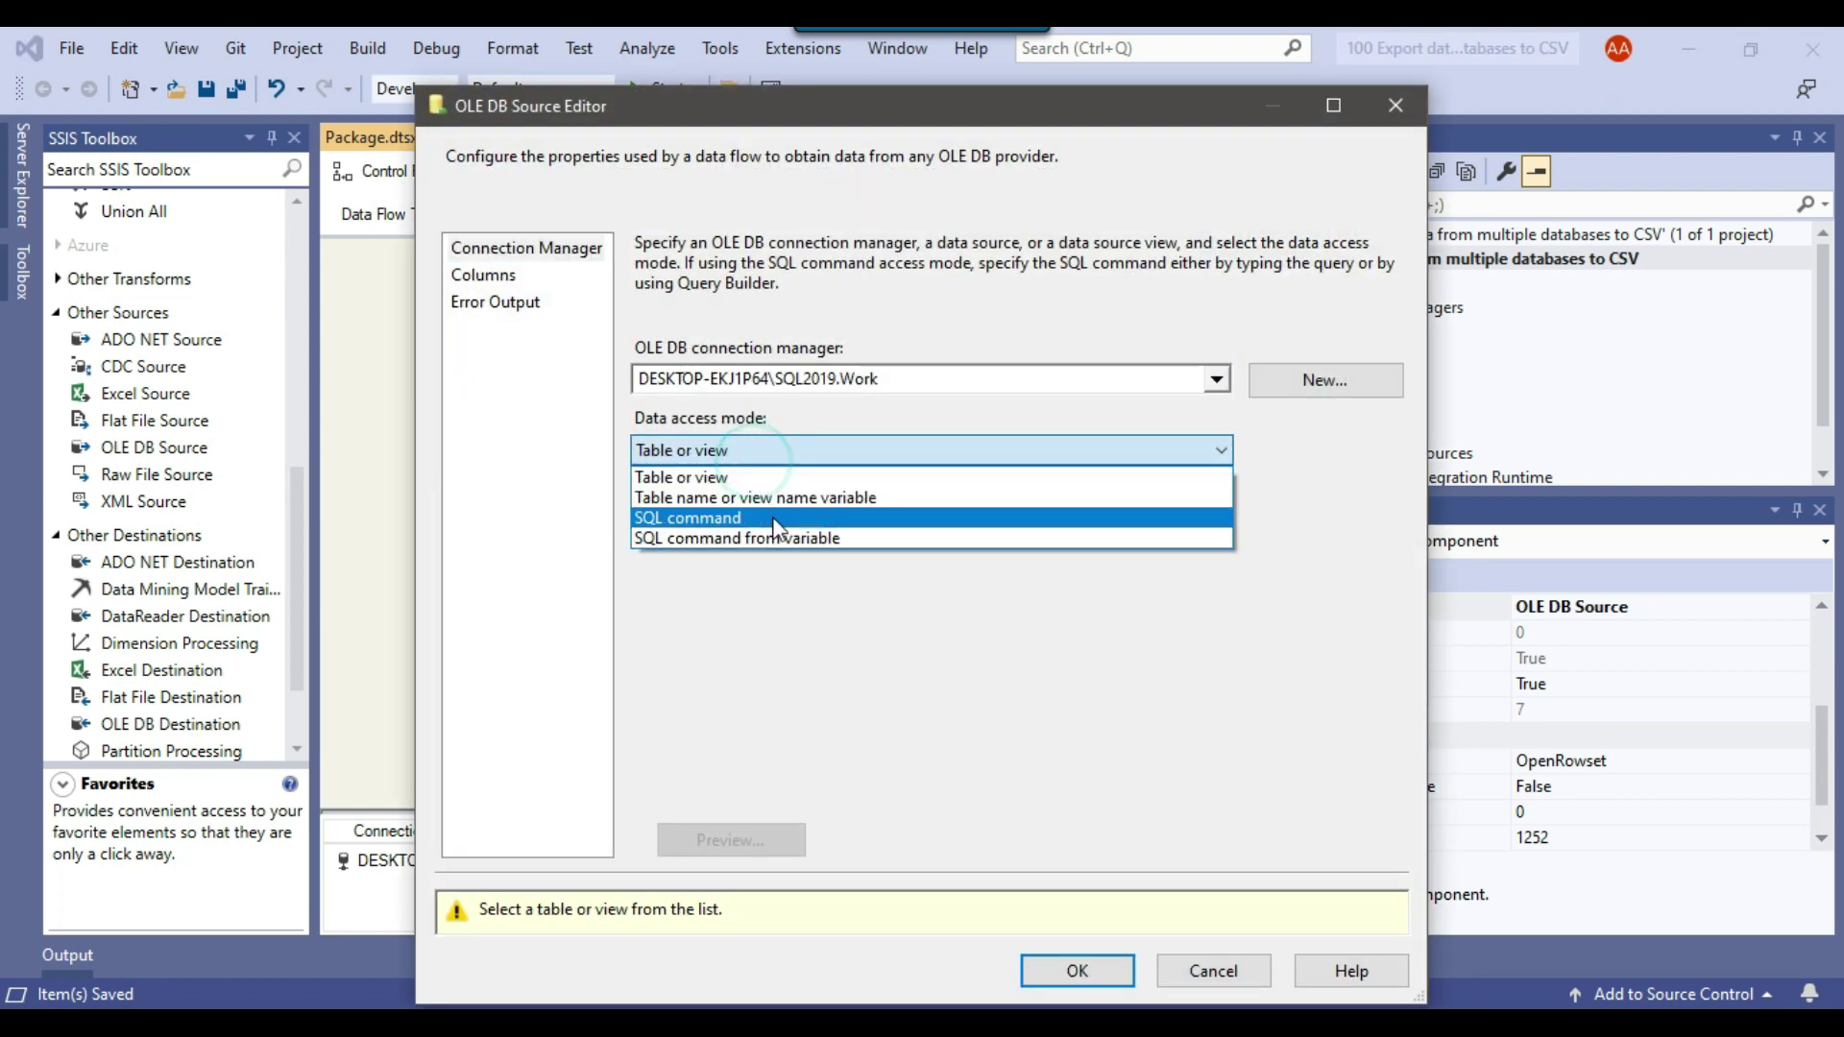
click(795, 539)
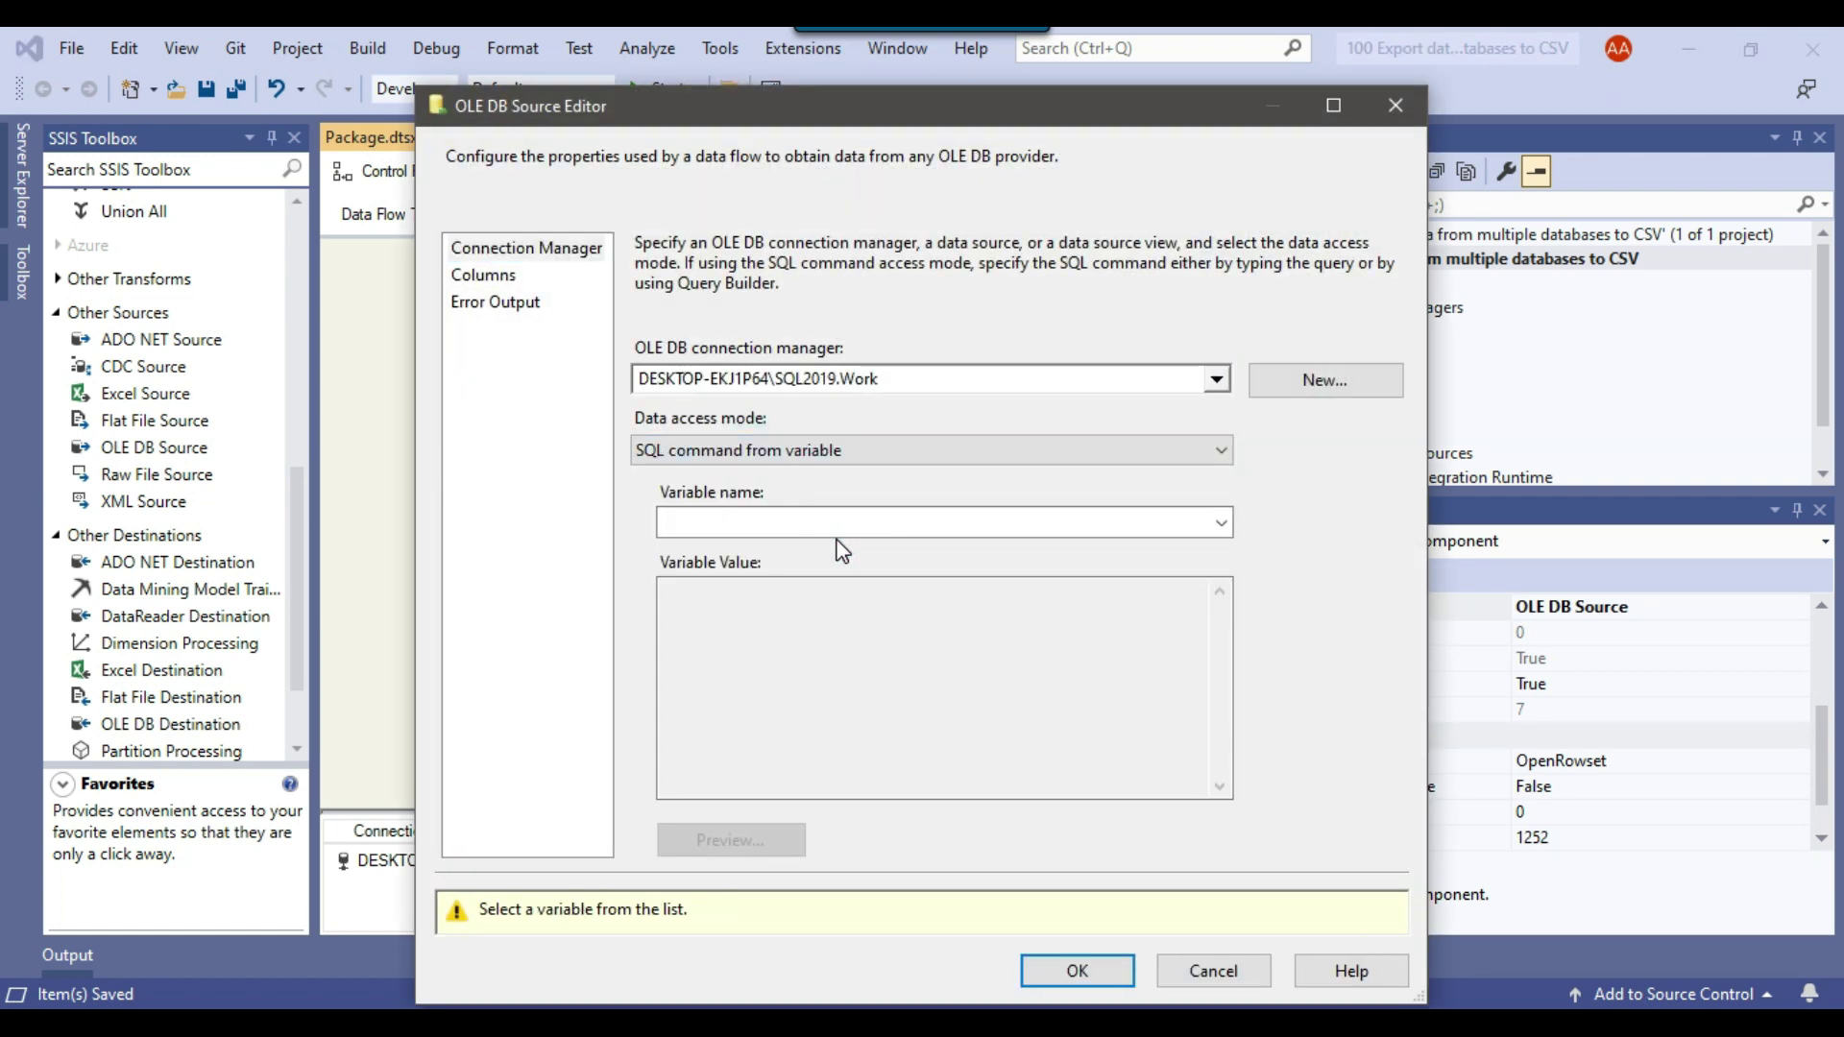
click(793, 527)
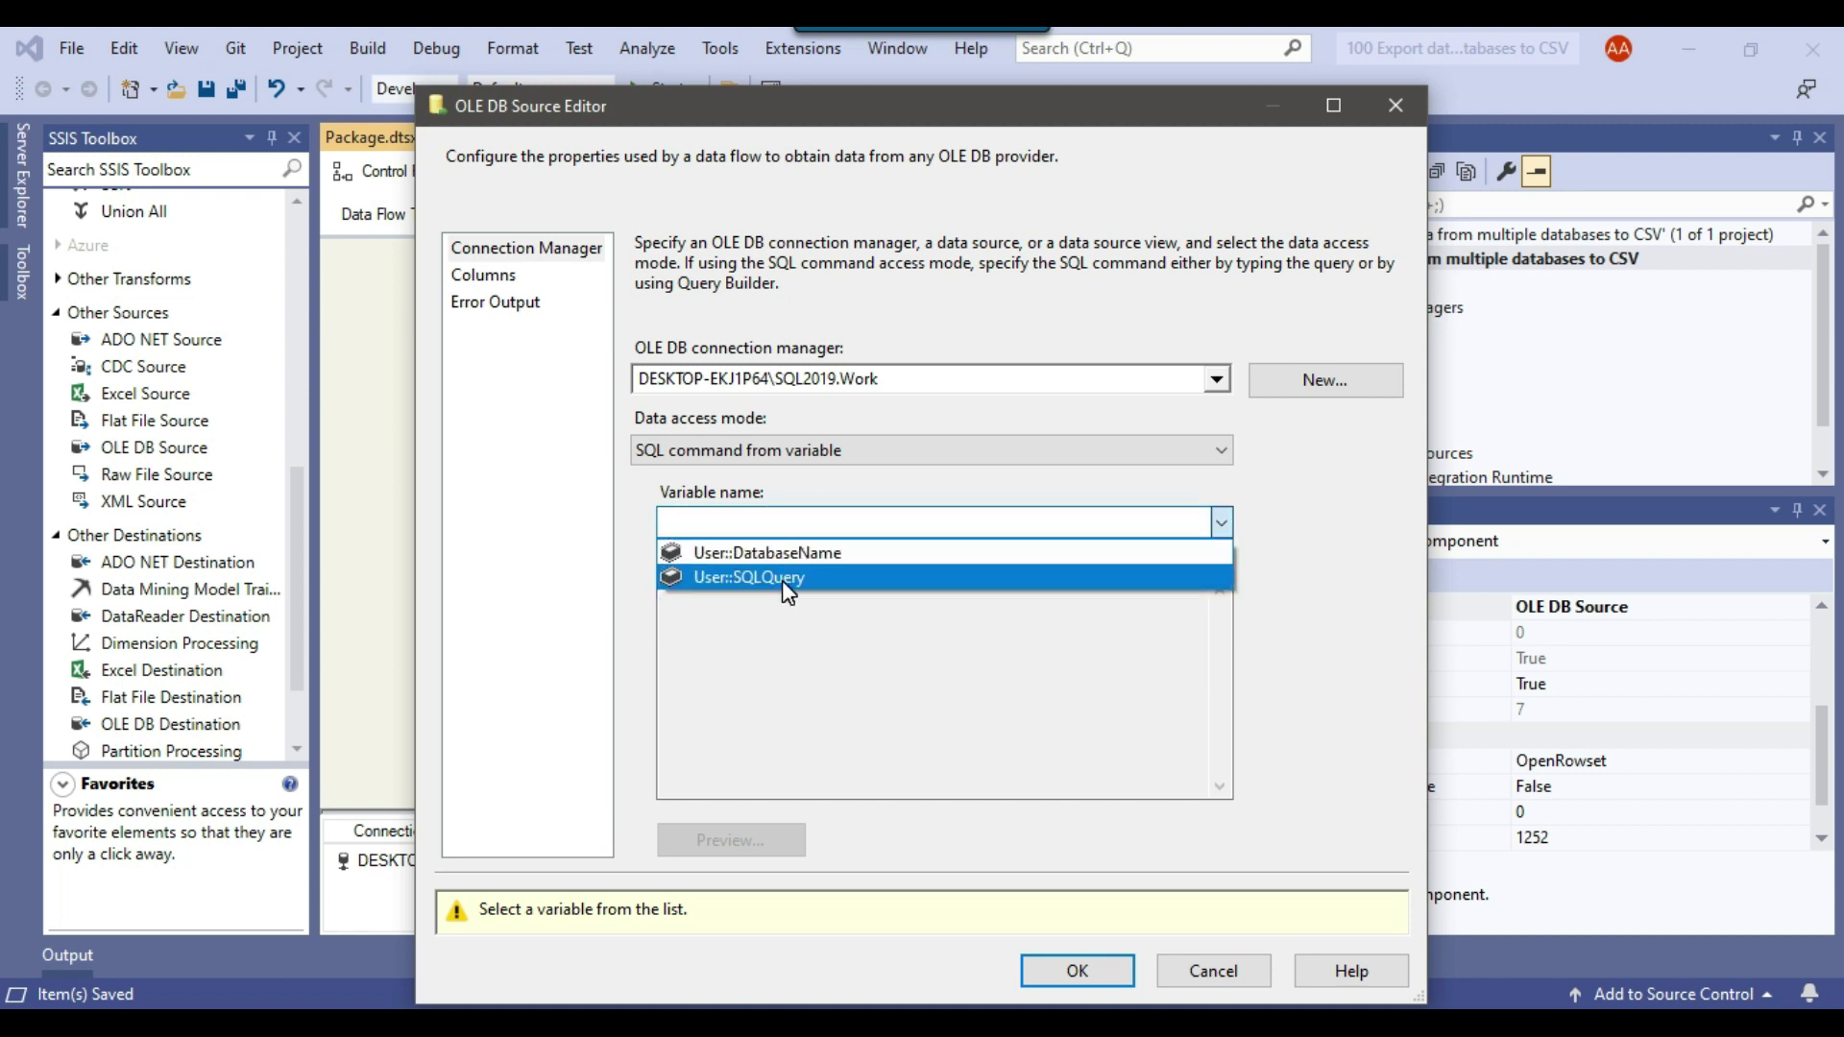
click(782, 577)
triple_click(963, 614)
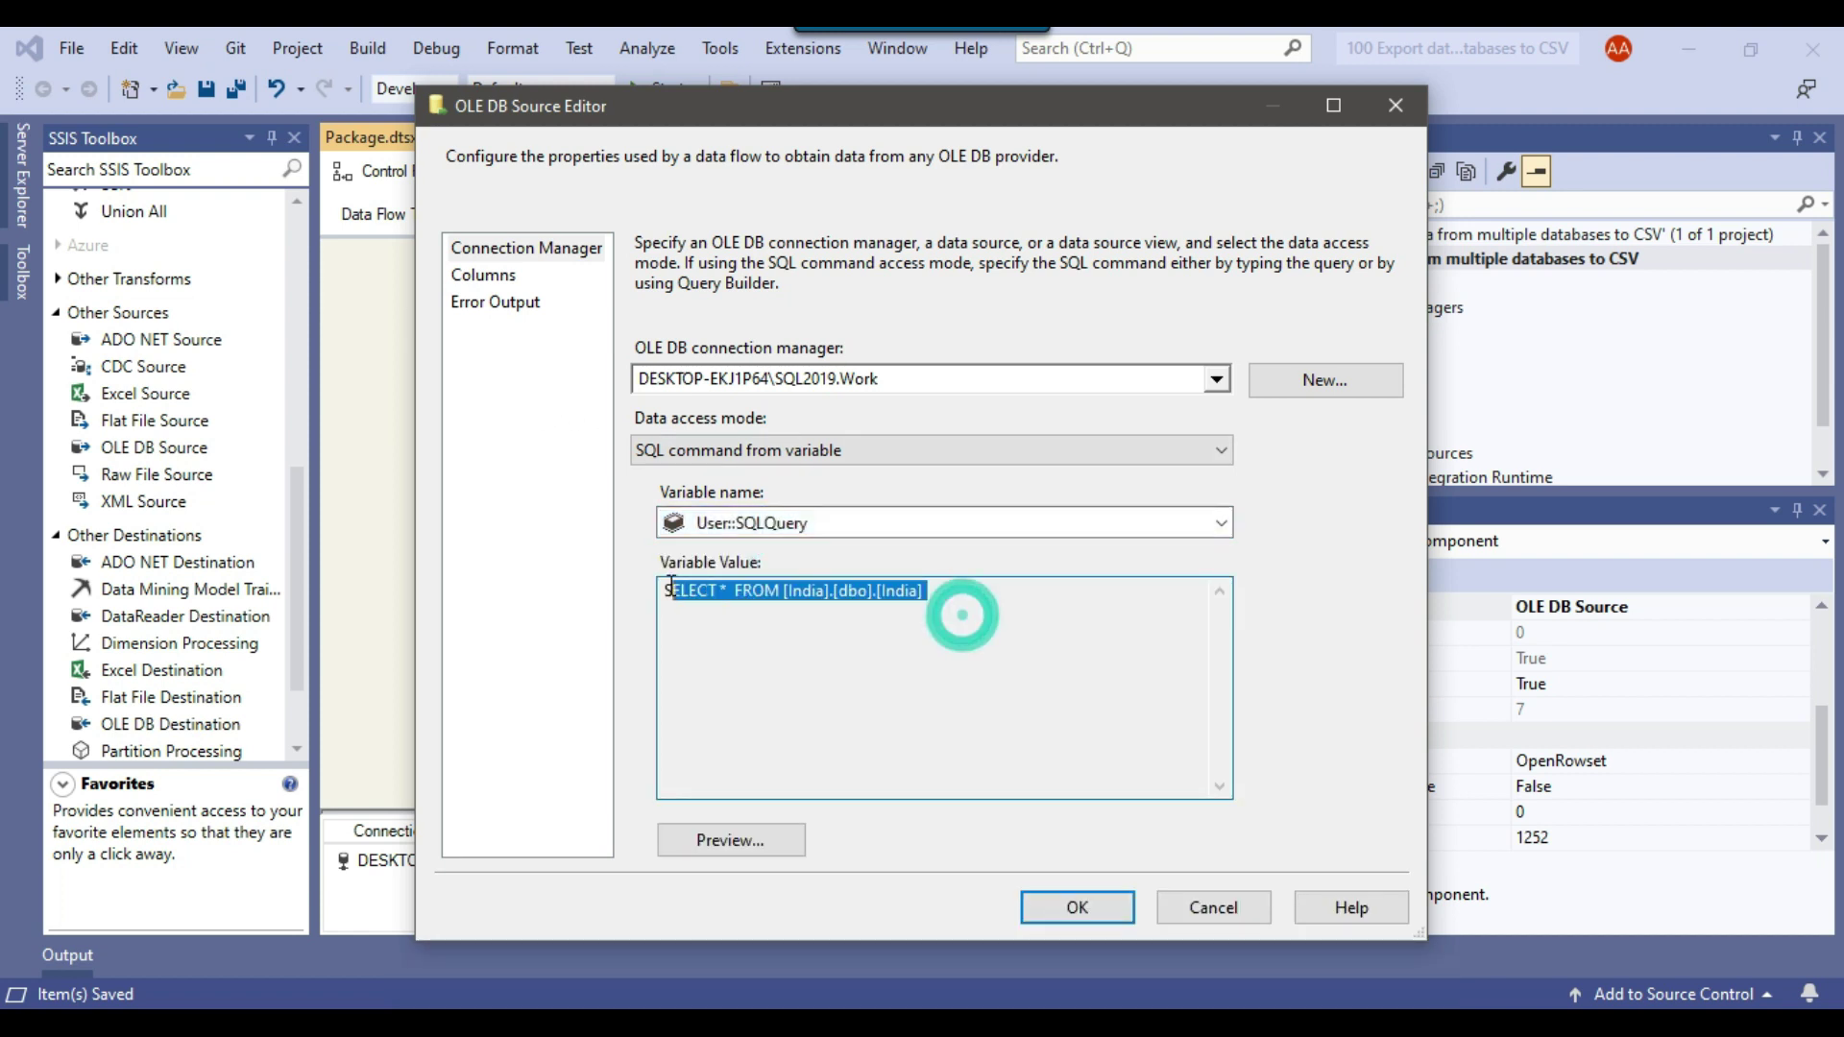
click(486, 279)
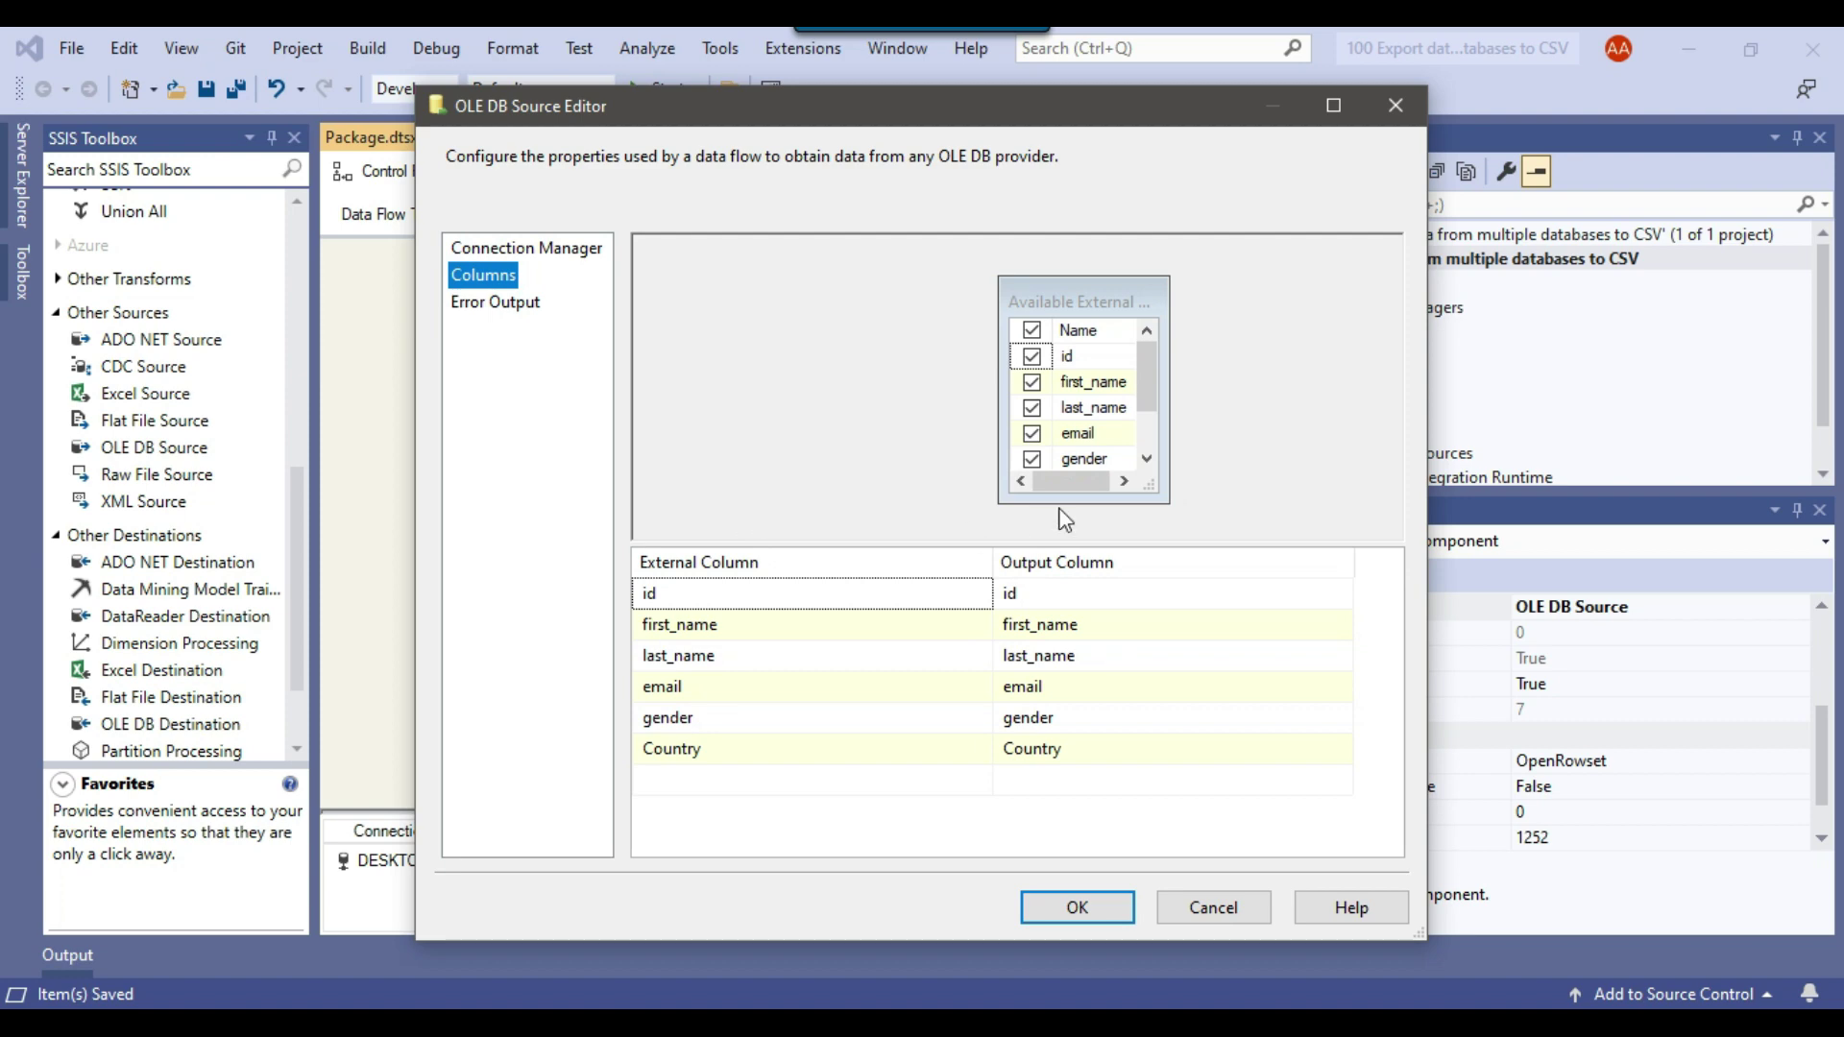
click(1076, 907)
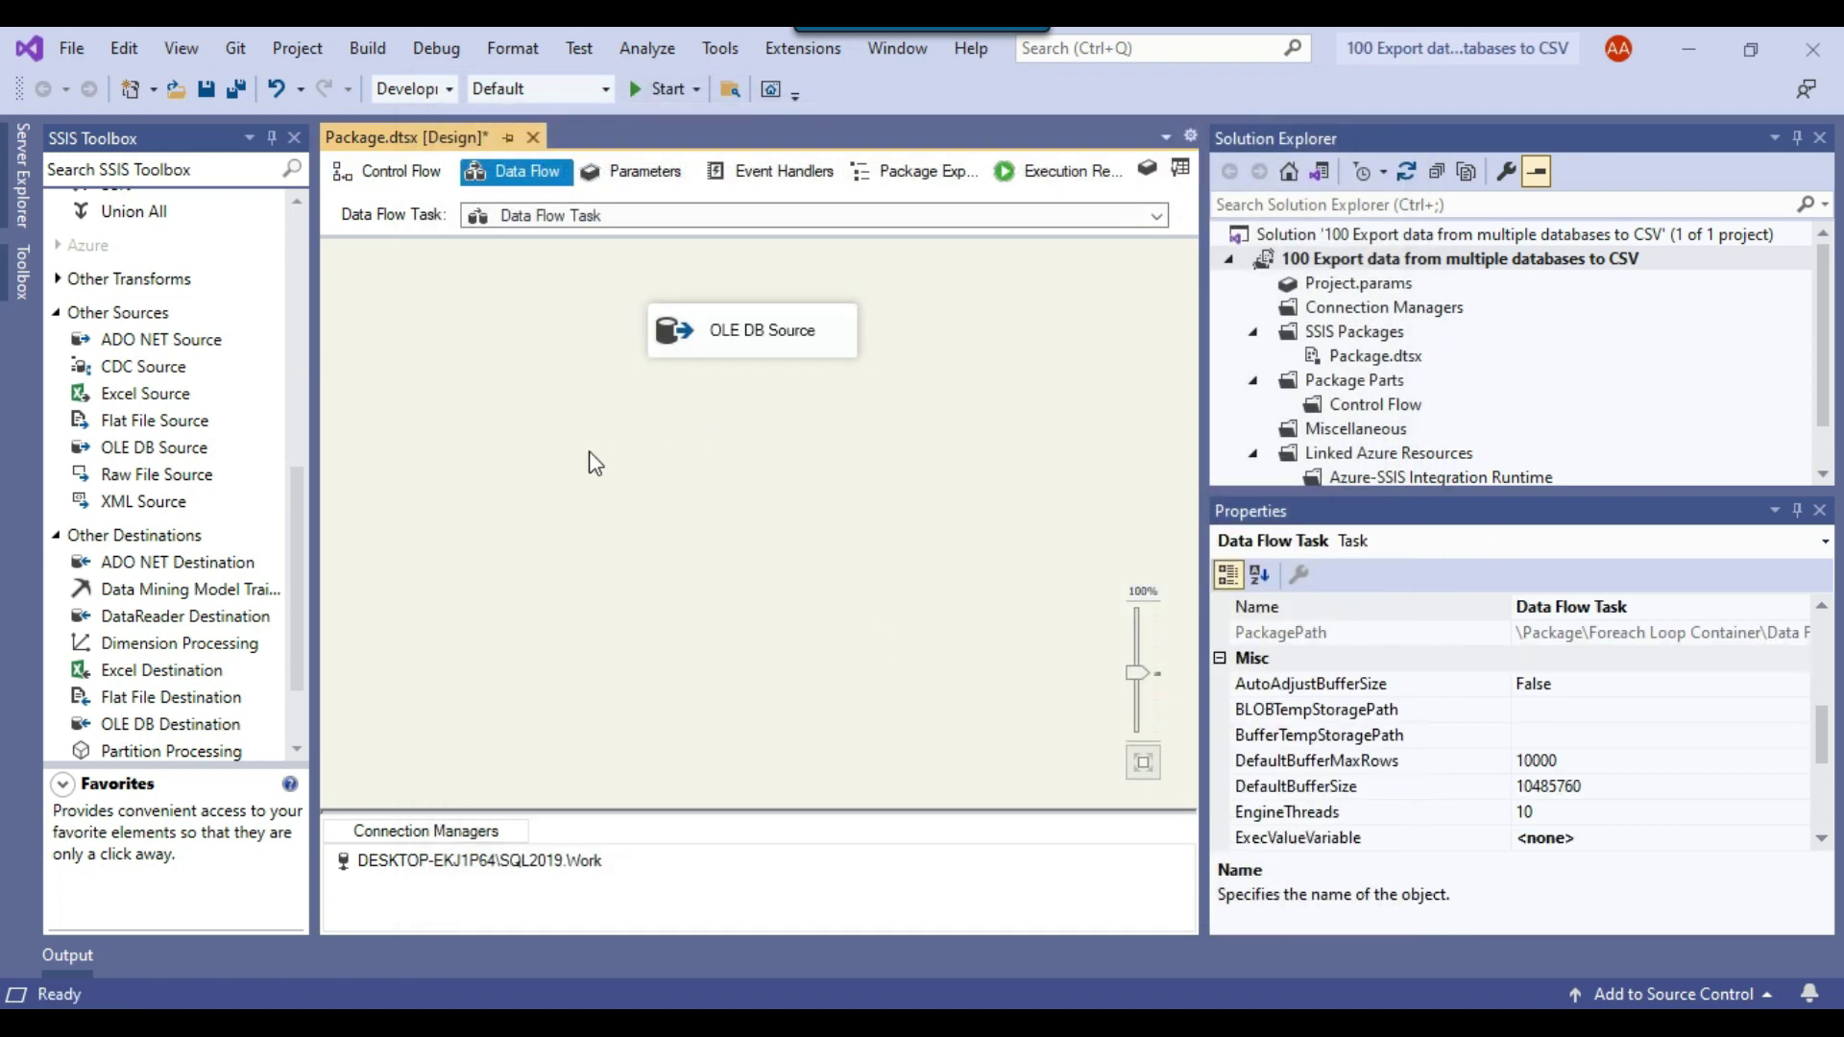
- Add a Flat File Destination below the OLE DB Source and connect the source's output to it
scroll(154, 543, down, 2)
drag(151, 584, 635, 504)
click(734, 336)
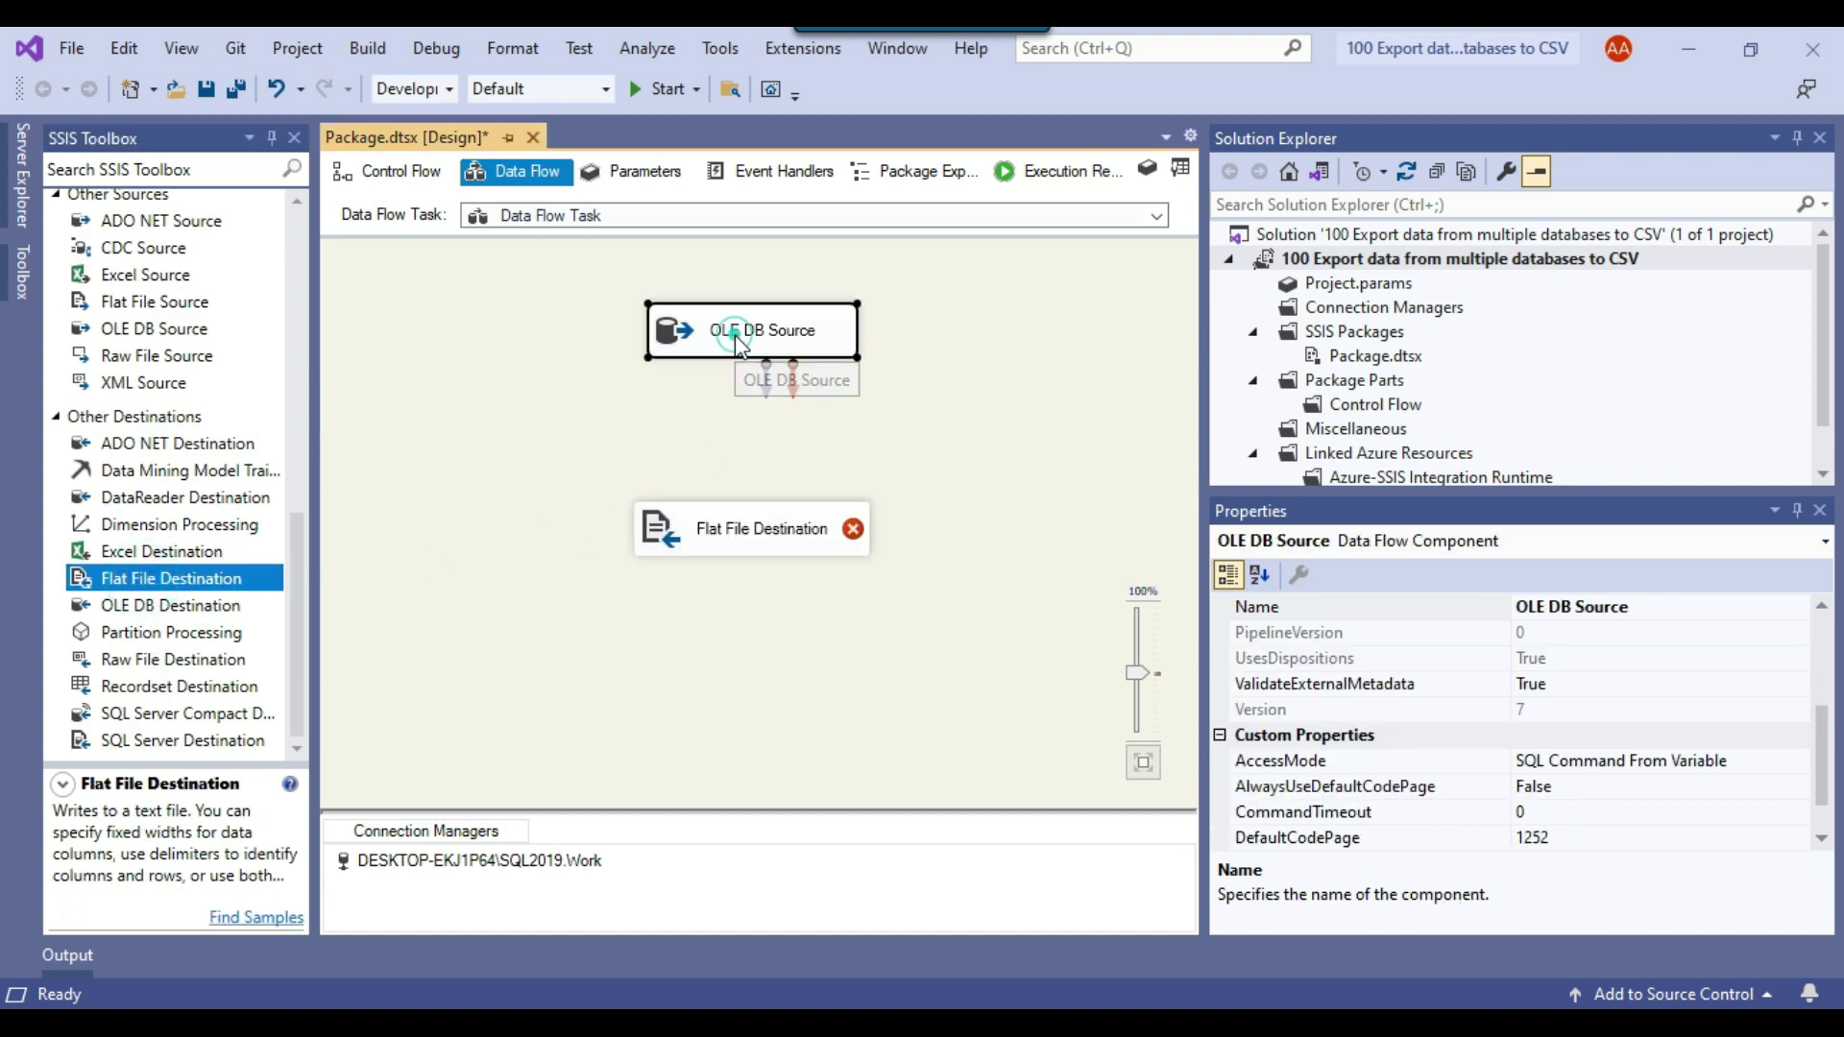
drag(766, 384, 754, 527)
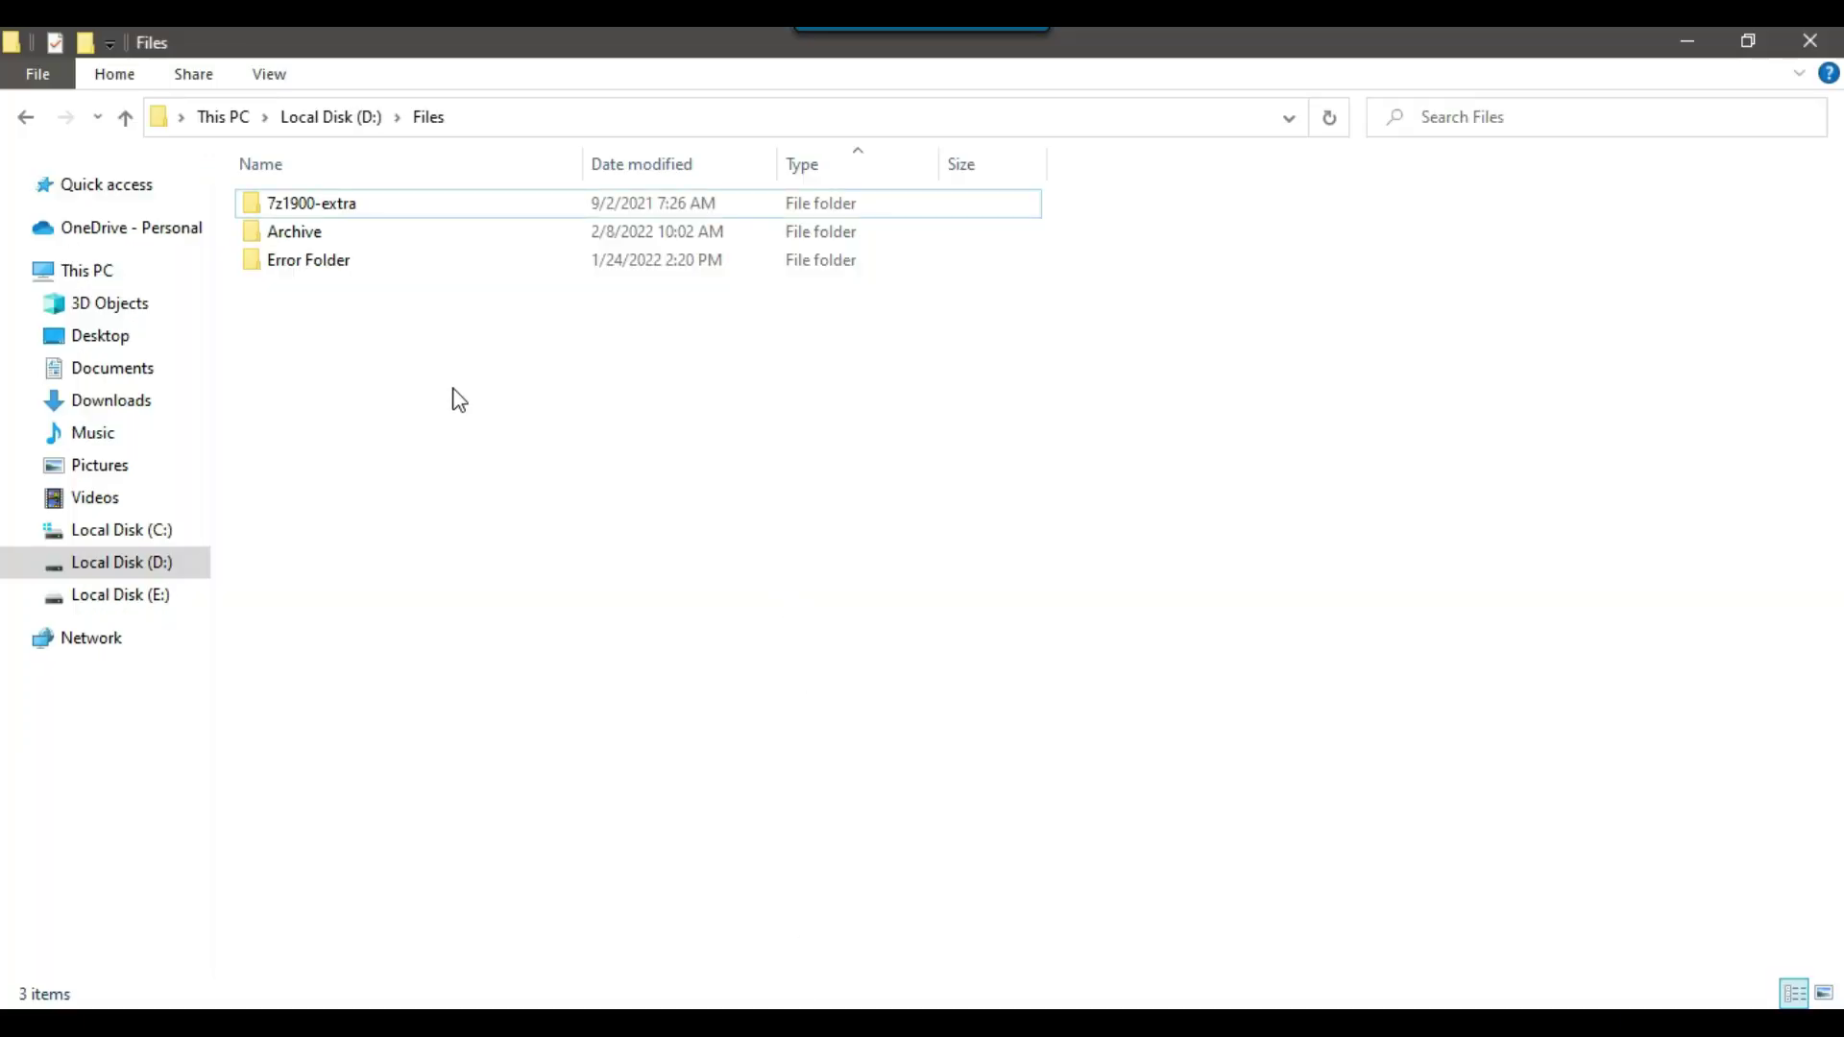
- Create an empty file named India.CSV in the D:\Files folder in File Explorer
right_click(517, 460)
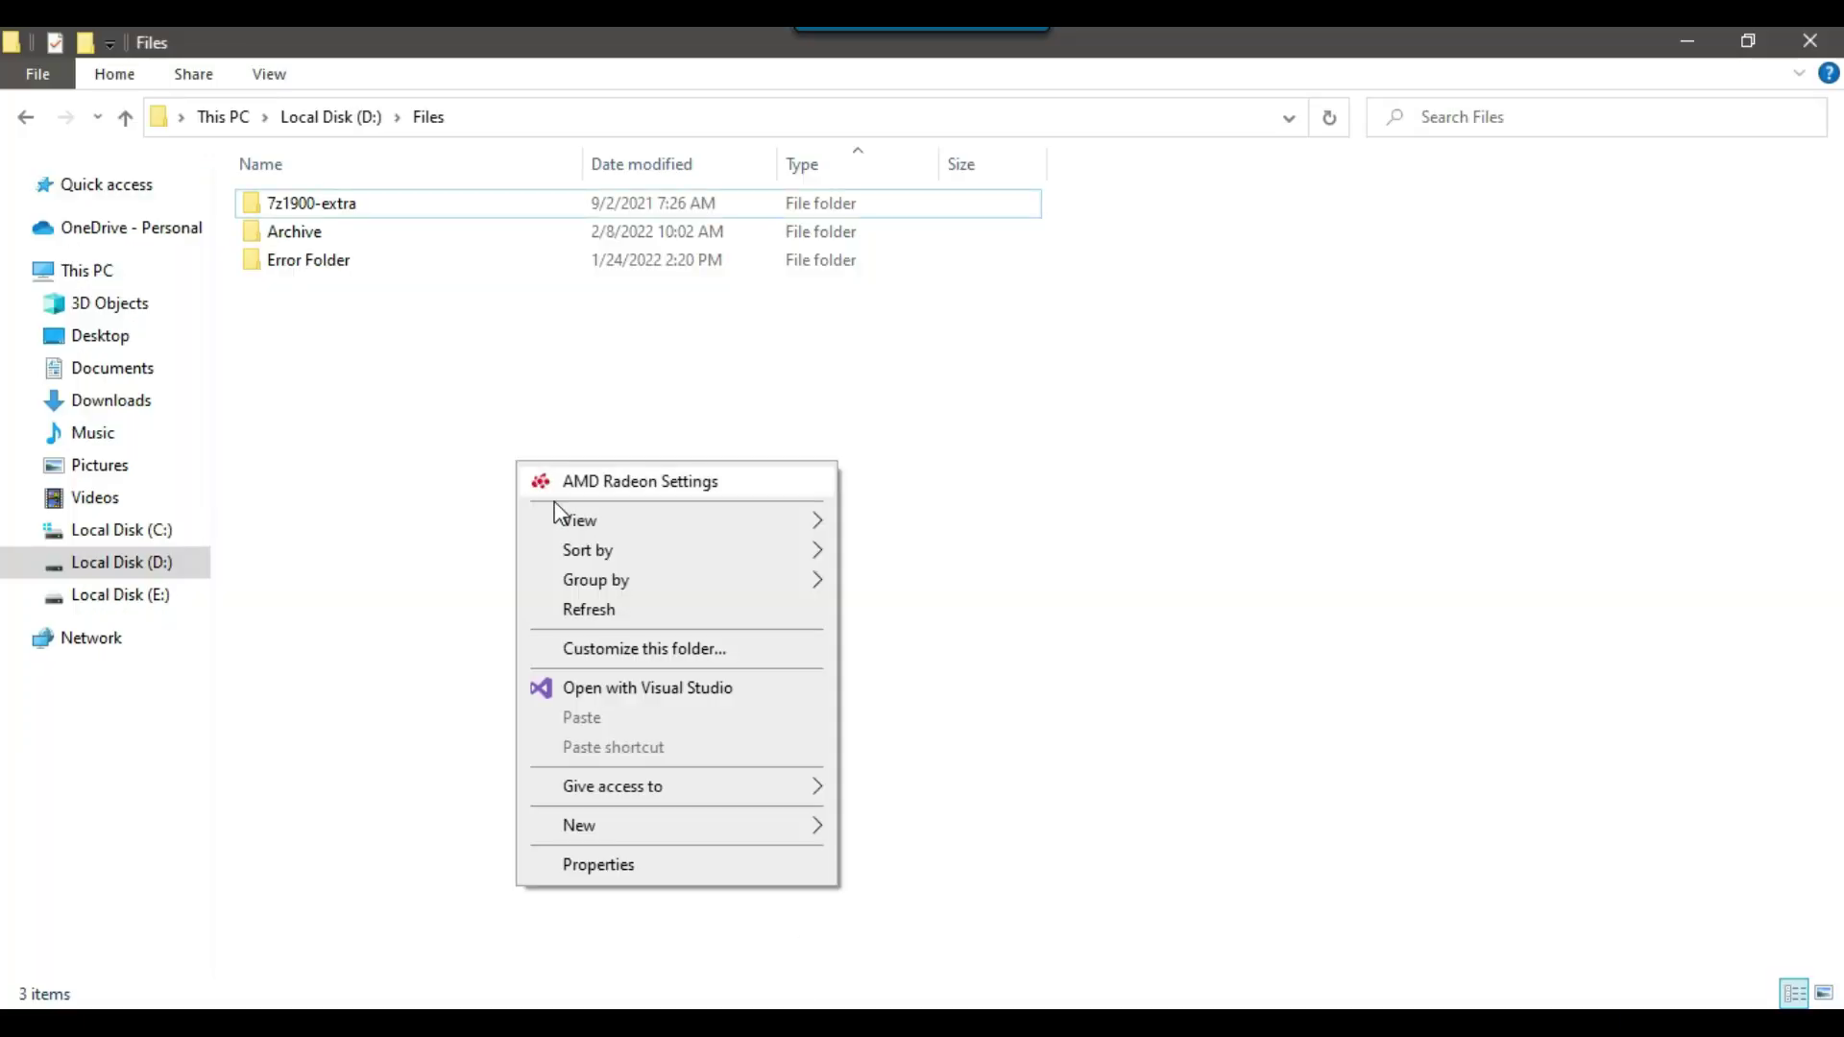
mouse_move(671, 828)
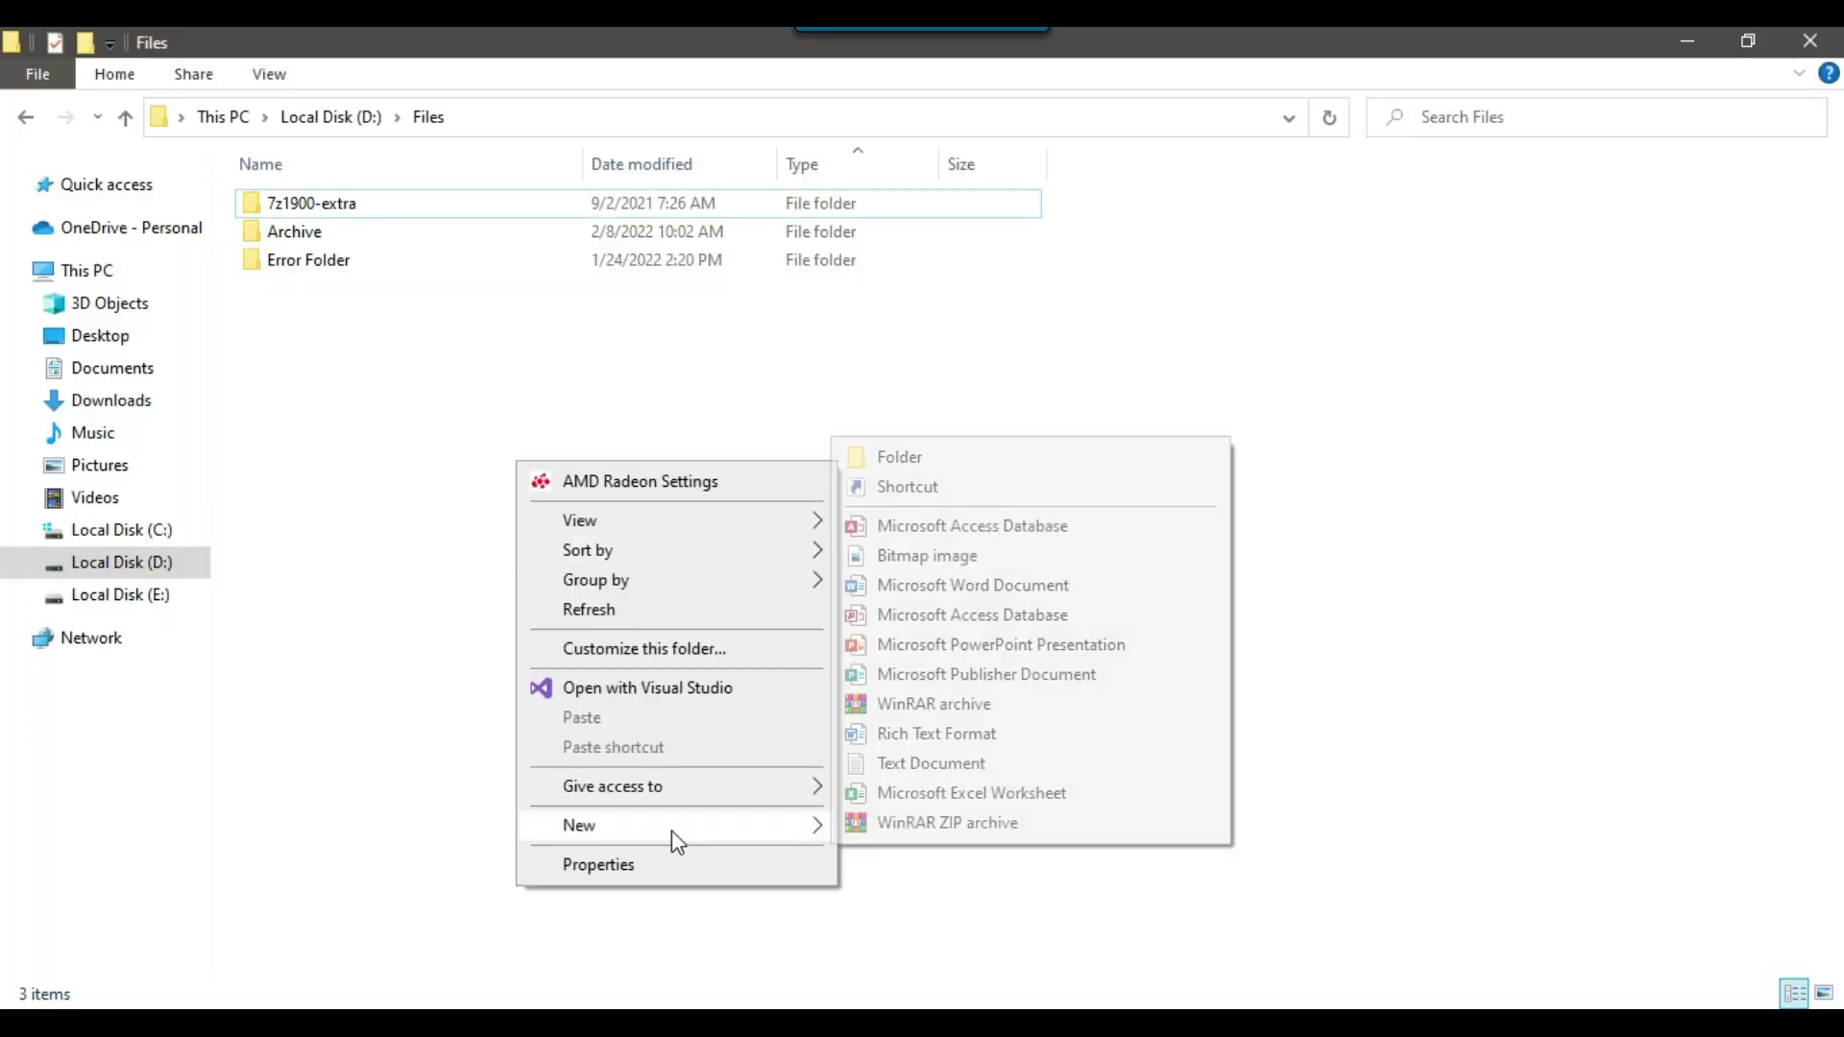
click(906, 770)
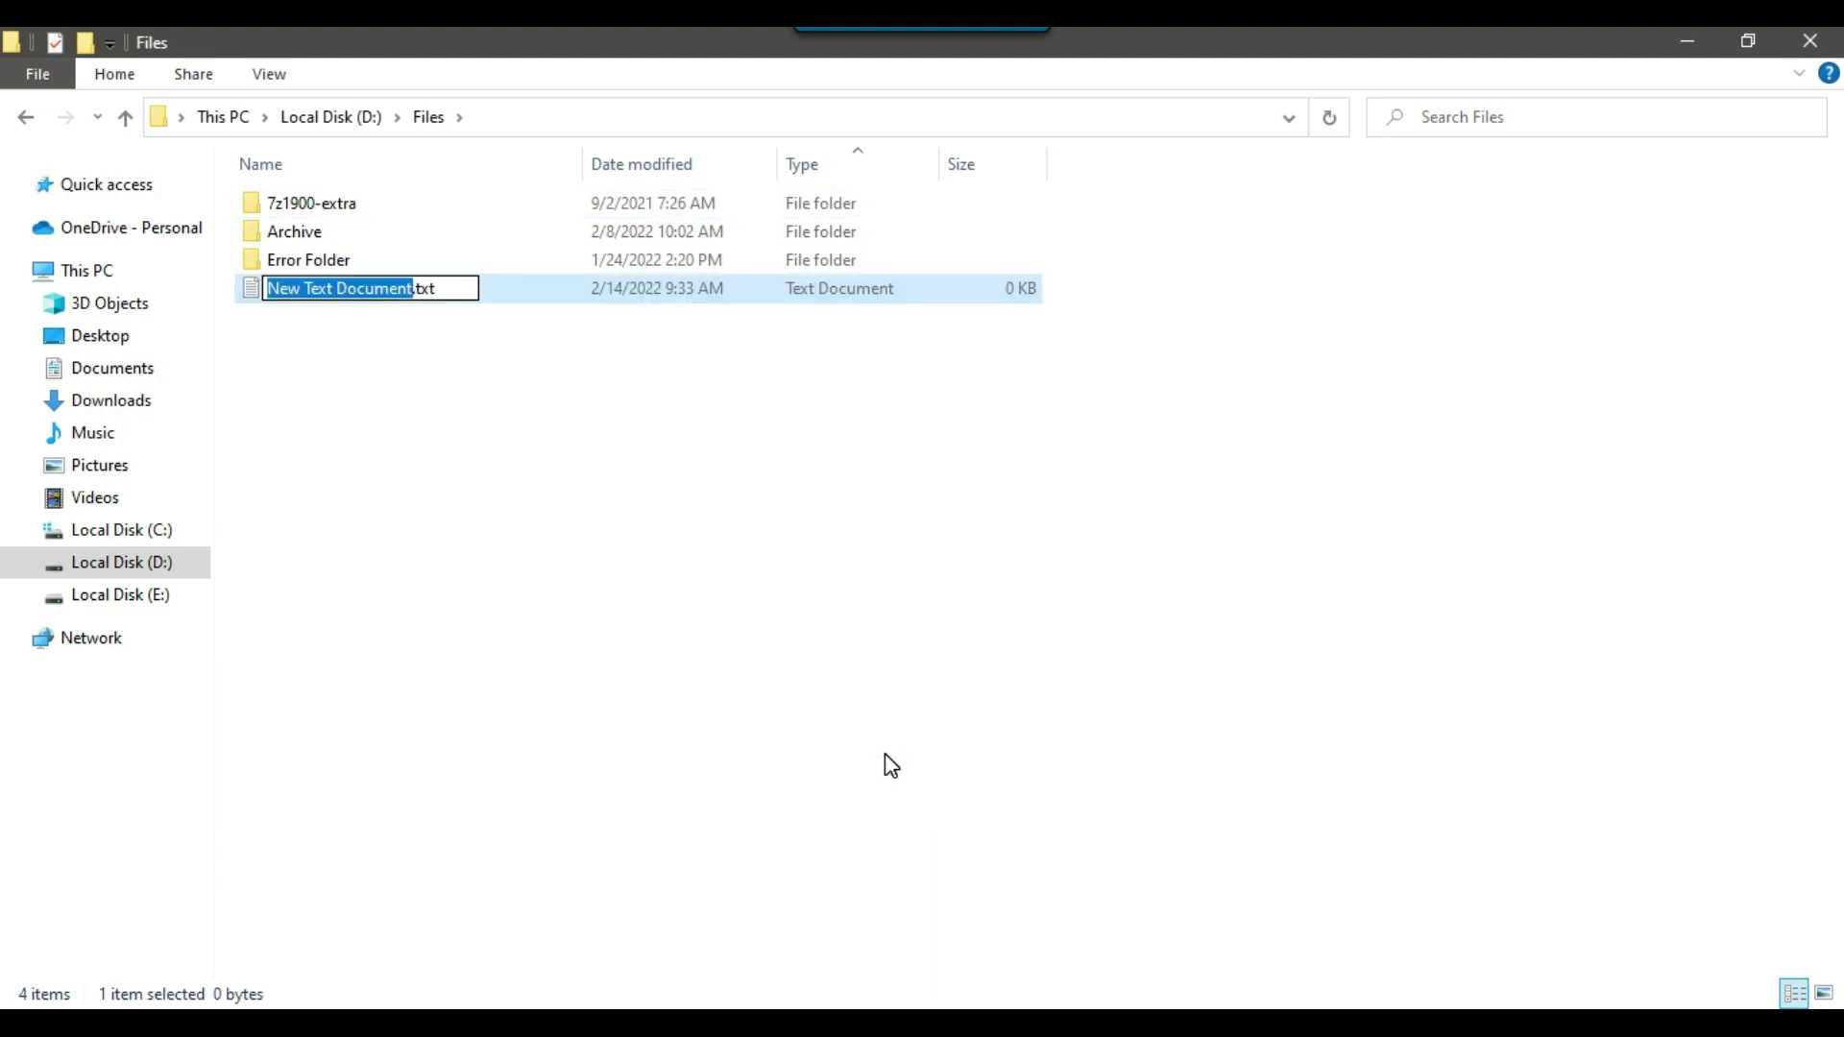
text(India)
key(Right)
text(CSV)
key(Return)
key(Return)
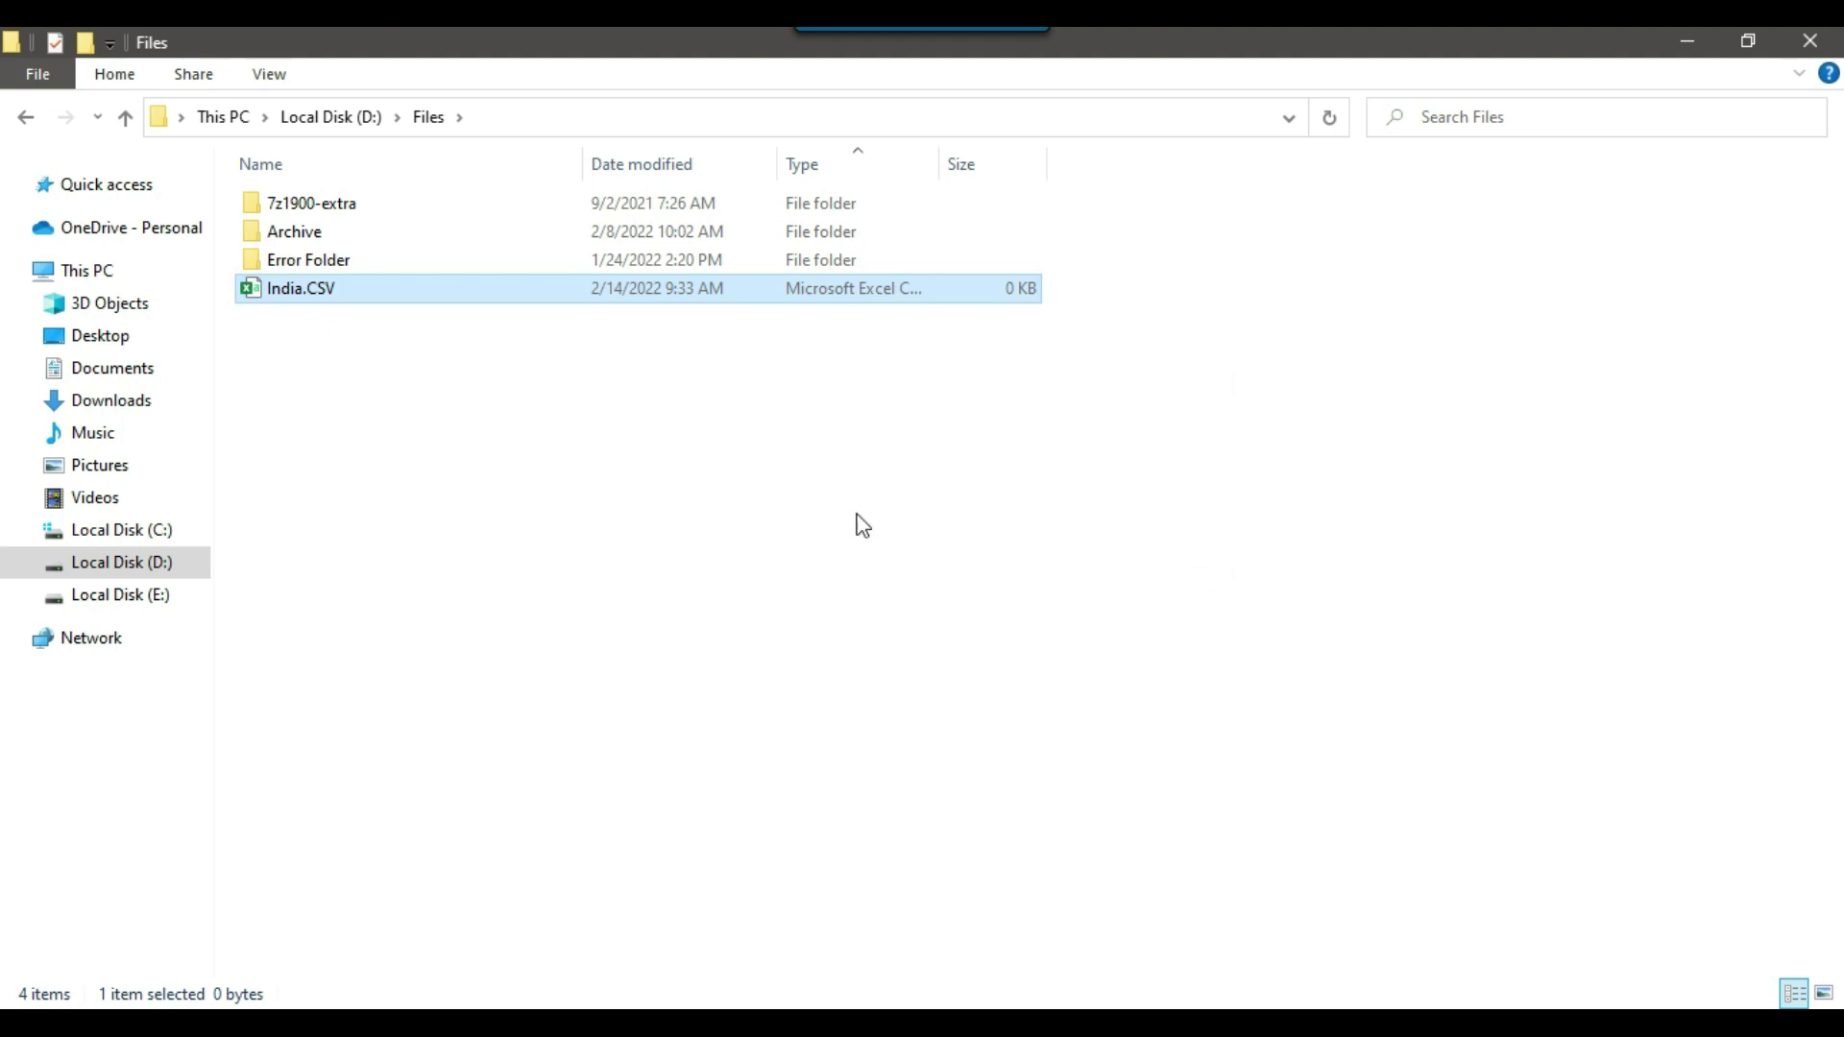
- Copy the folder path D:\Files and return to the package's control flow in Visual Studio
click(704, 117)
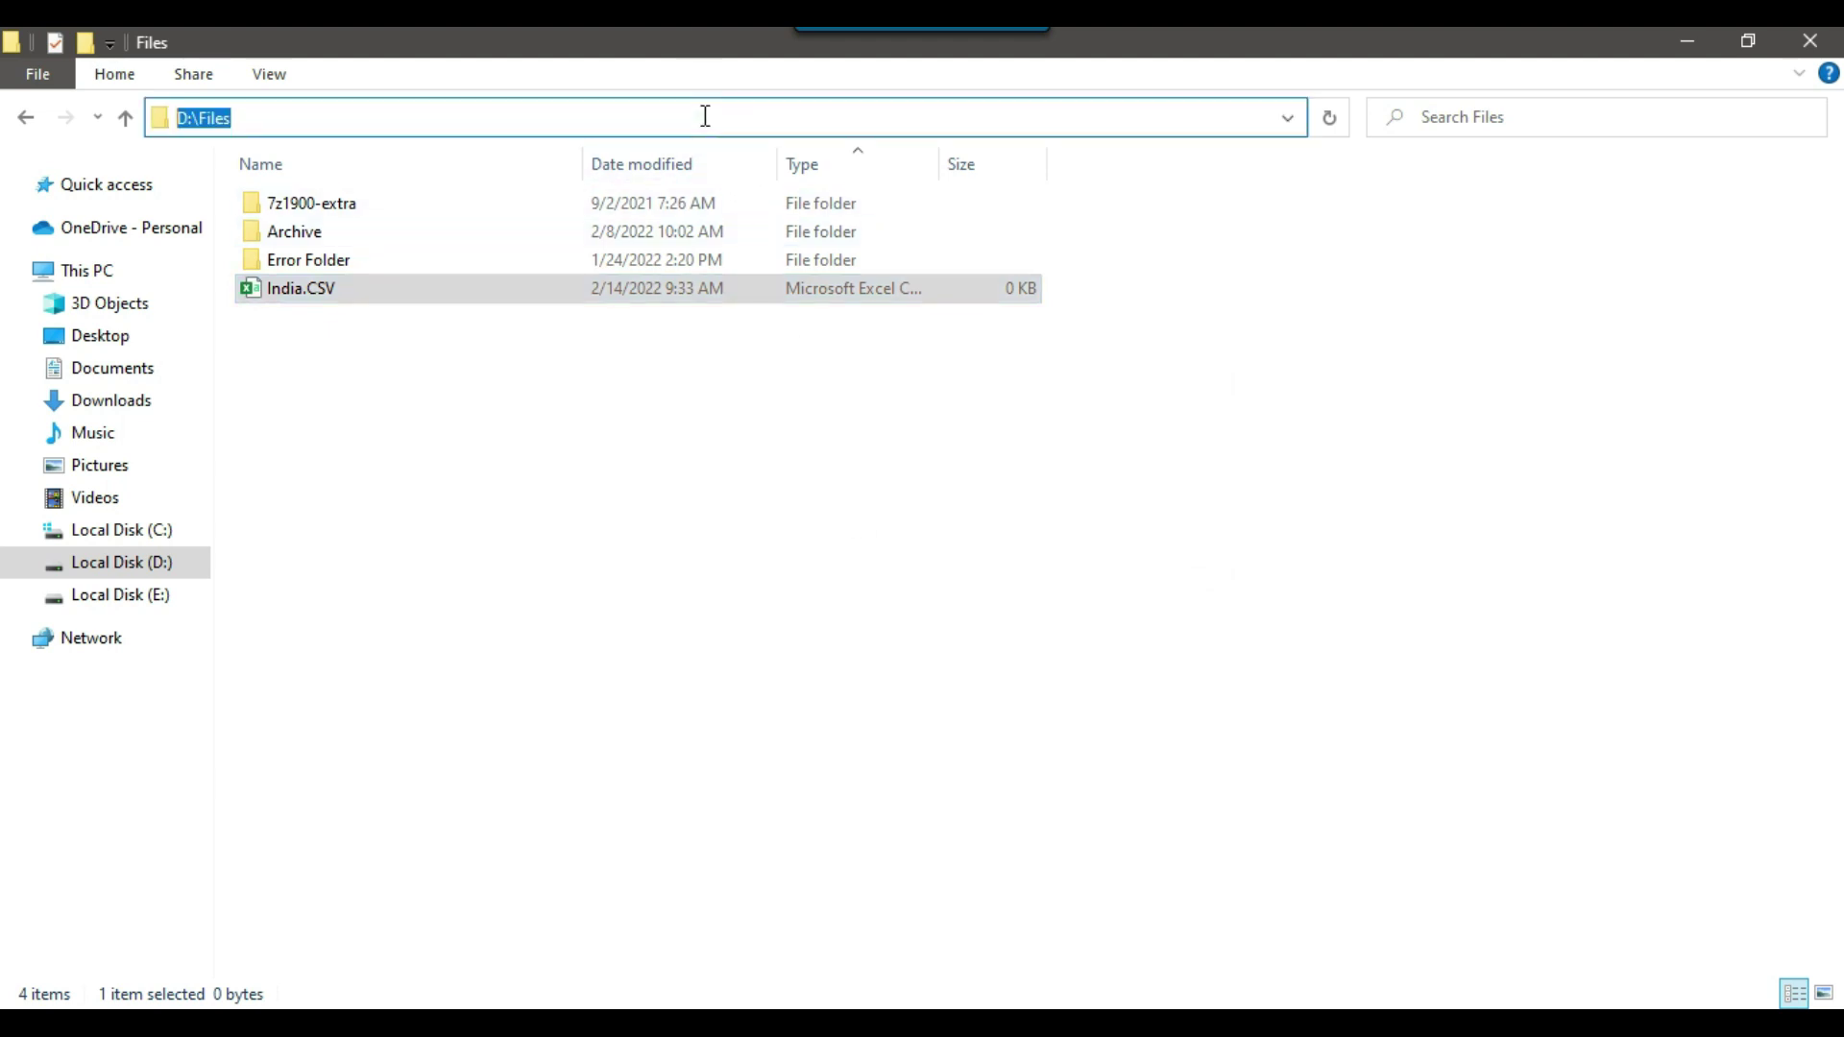
click(1354, 922)
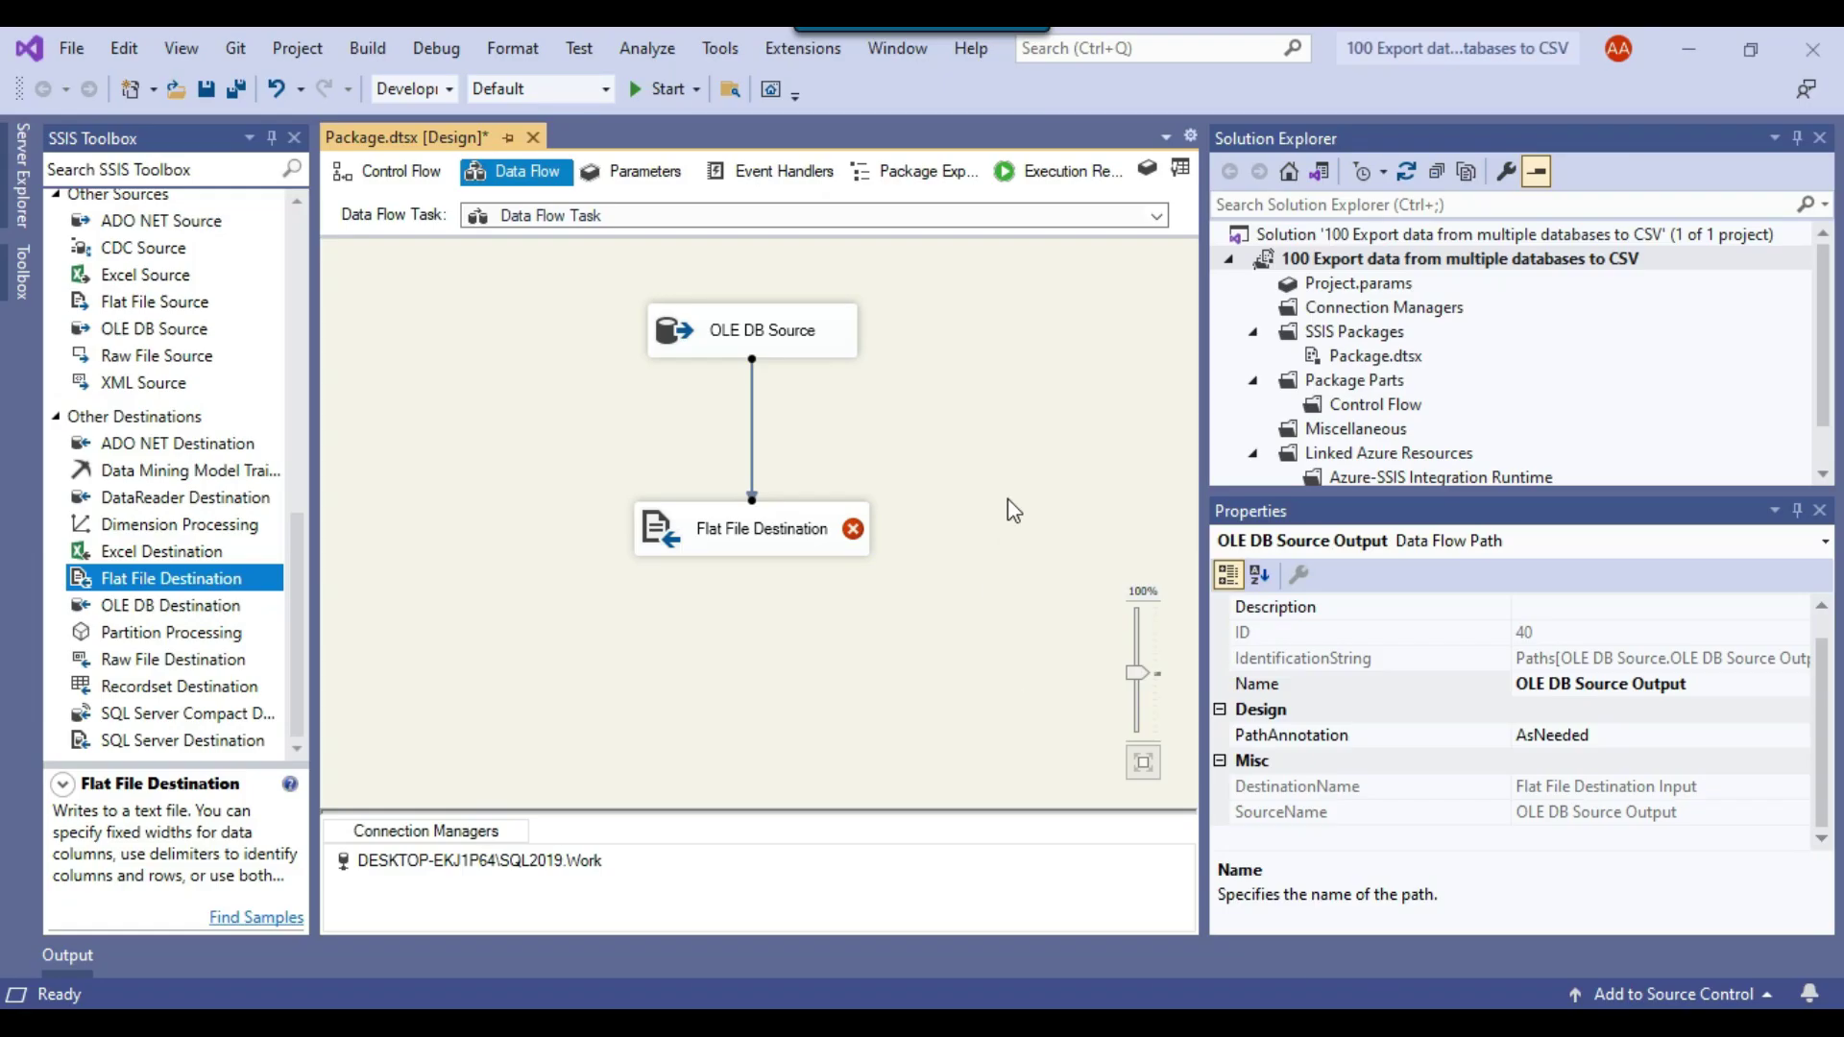
click(988, 473)
click(384, 171)
click(1037, 315)
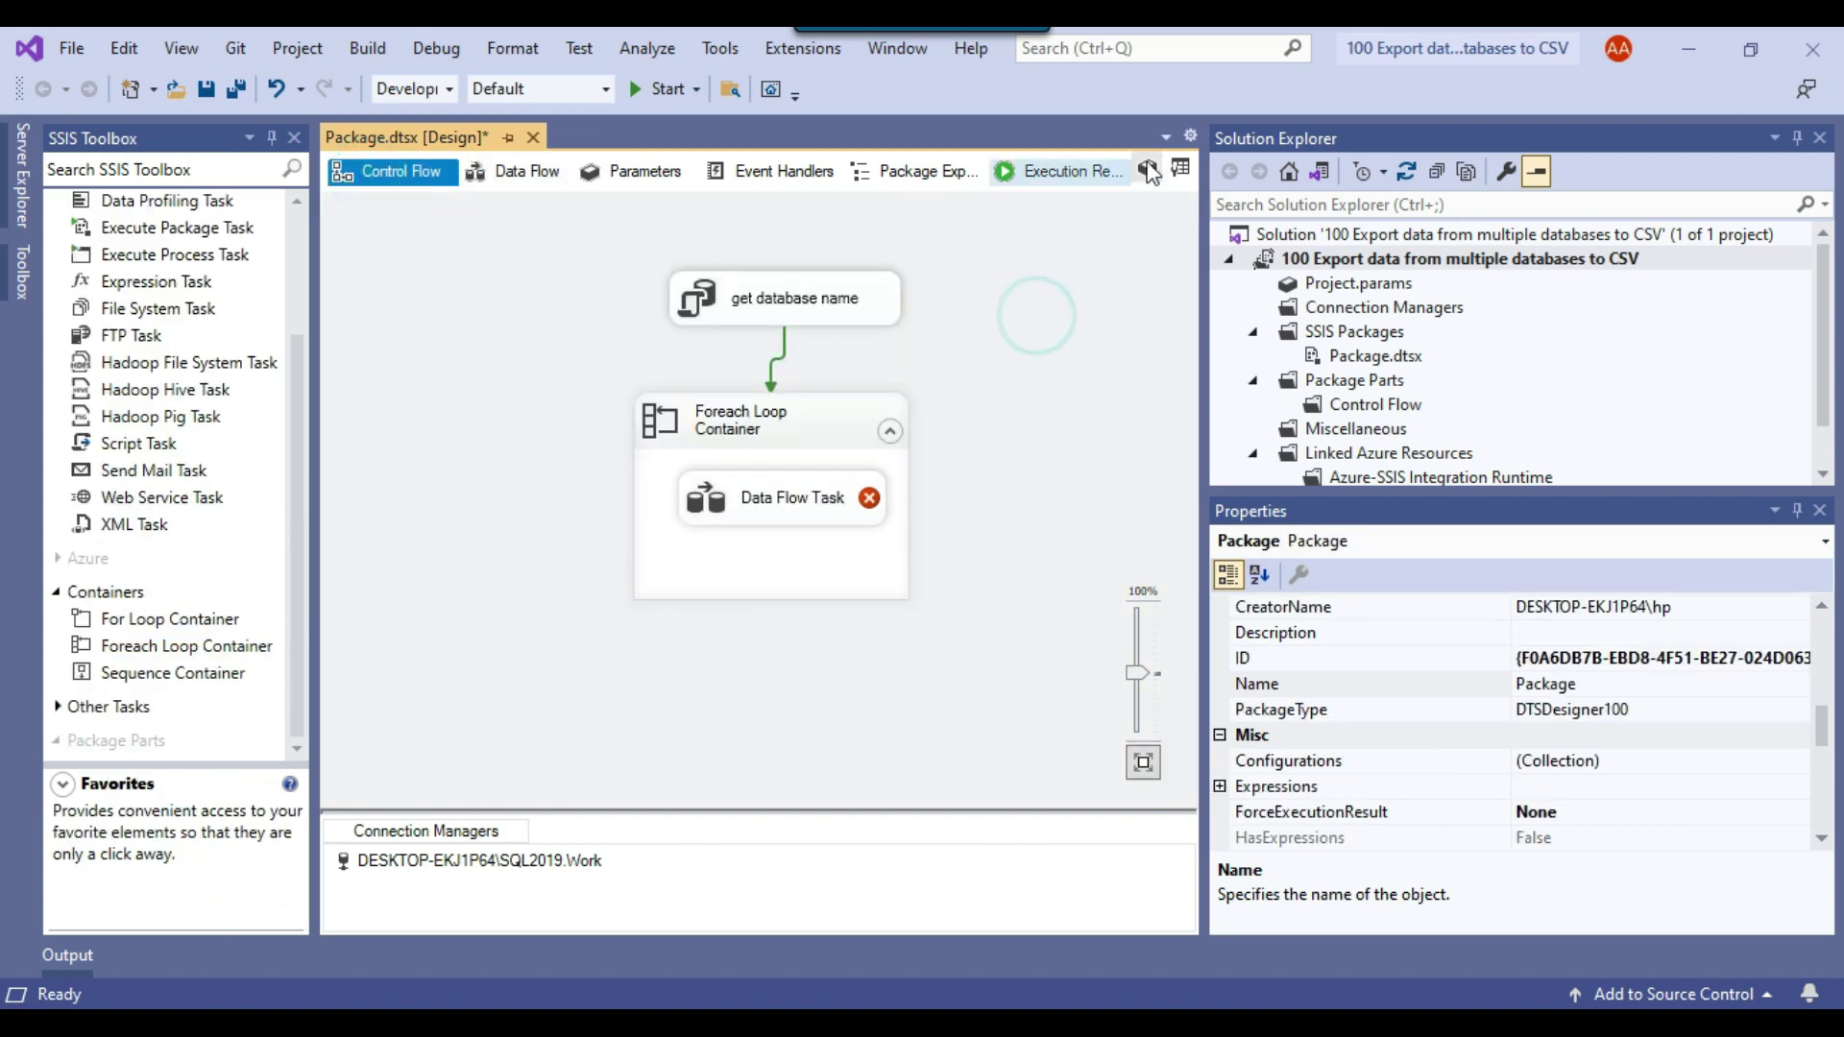
- Create a package variable named FolderPath with data type String and value D:\Files
click(1146, 173)
click(61, 668)
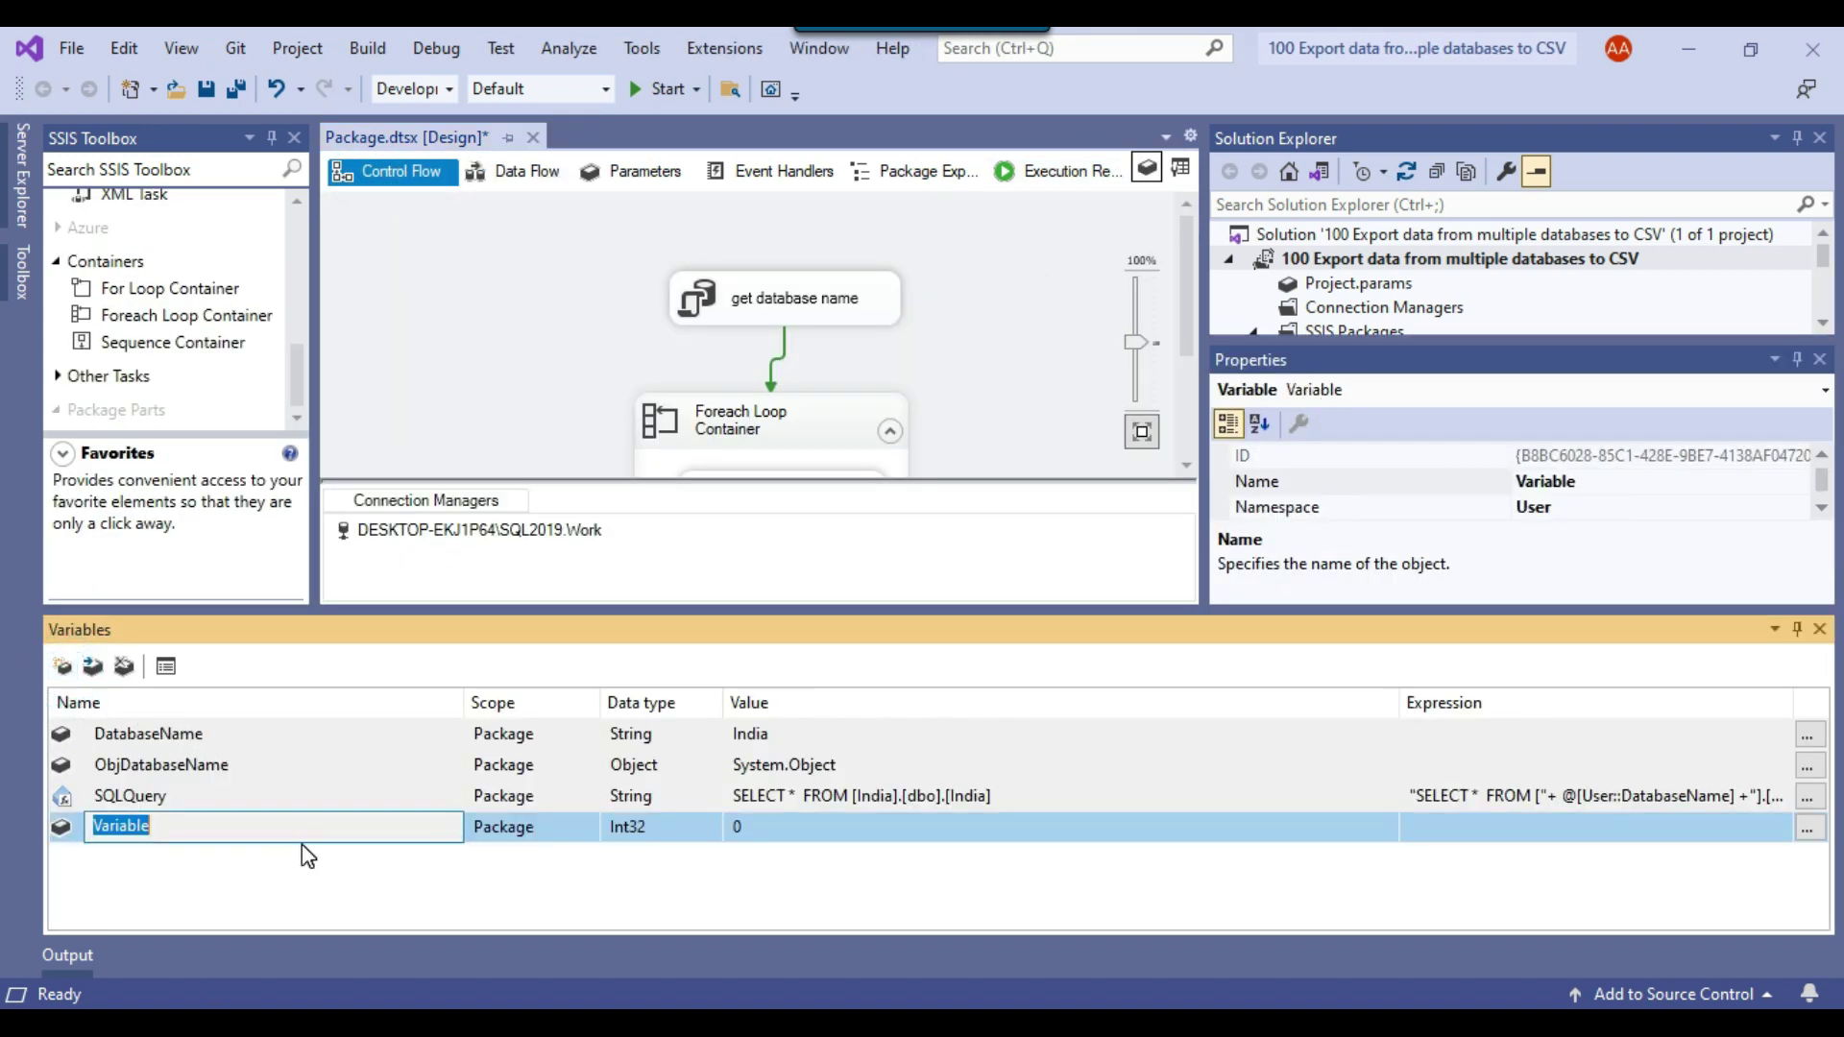
text(FolderPath)
key(Return)
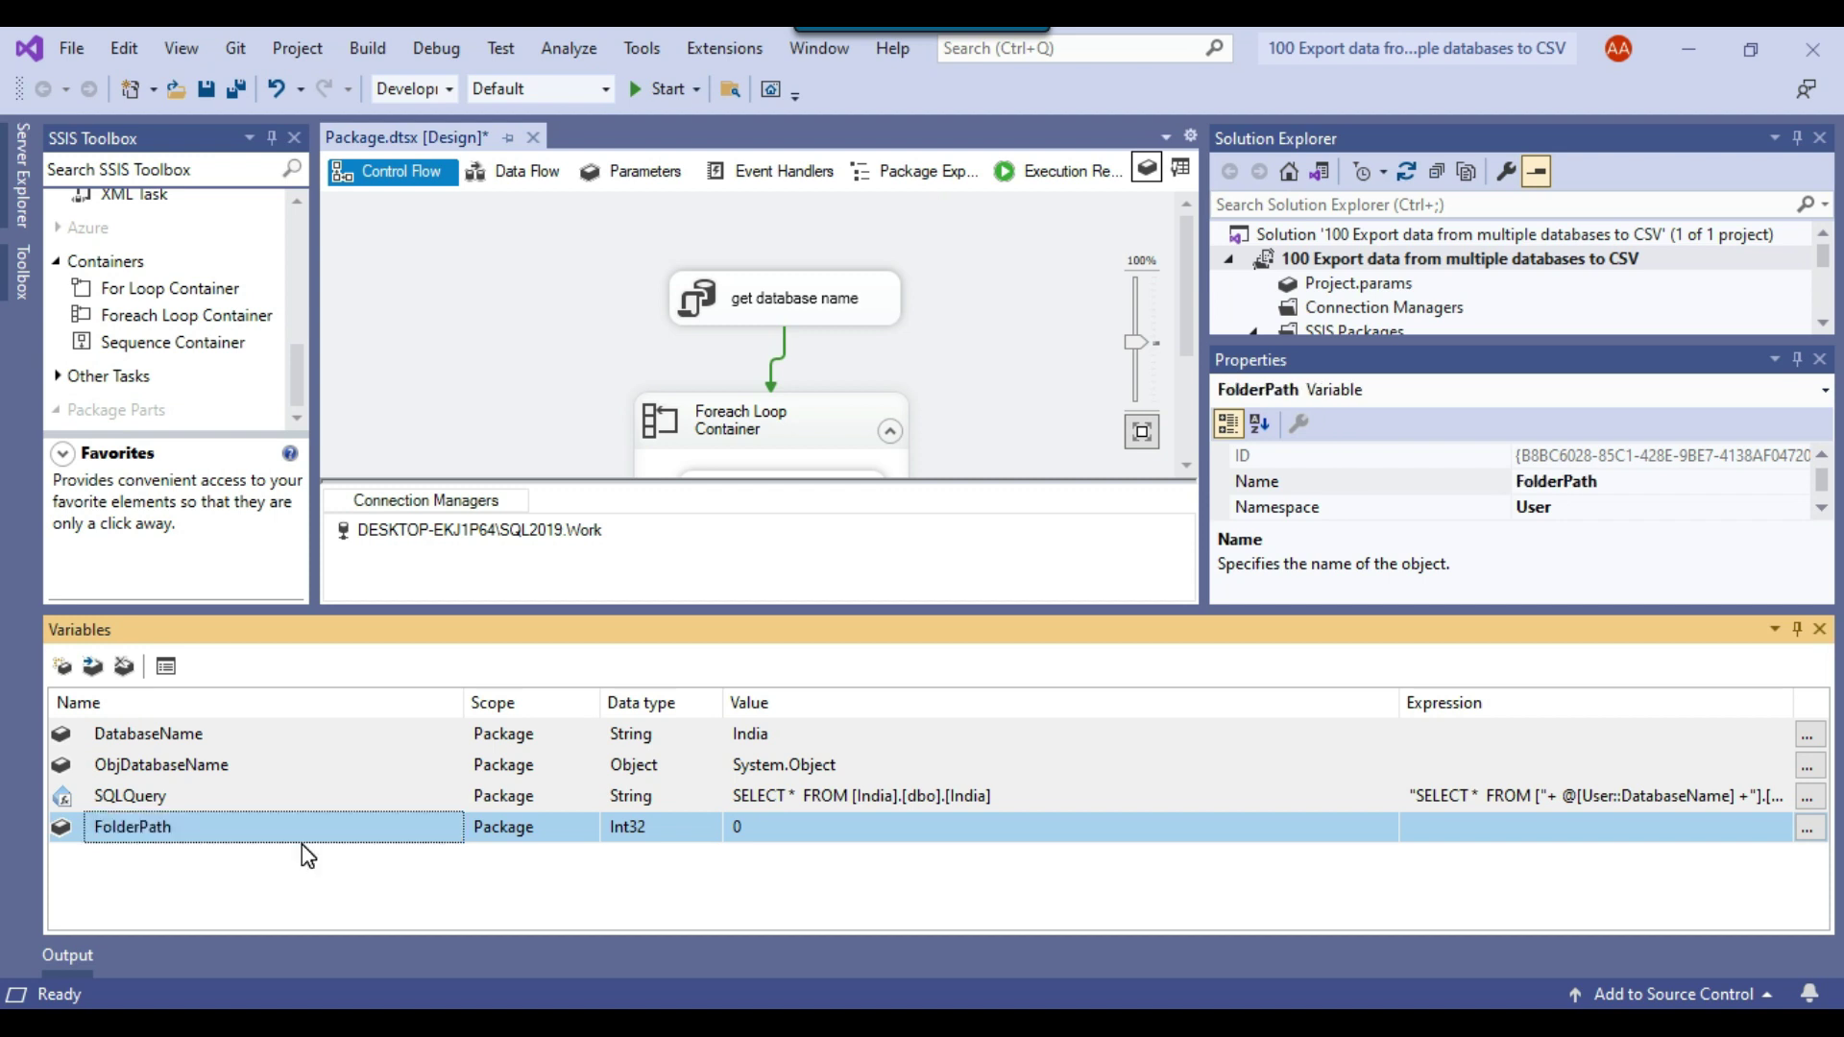
click(669, 828)
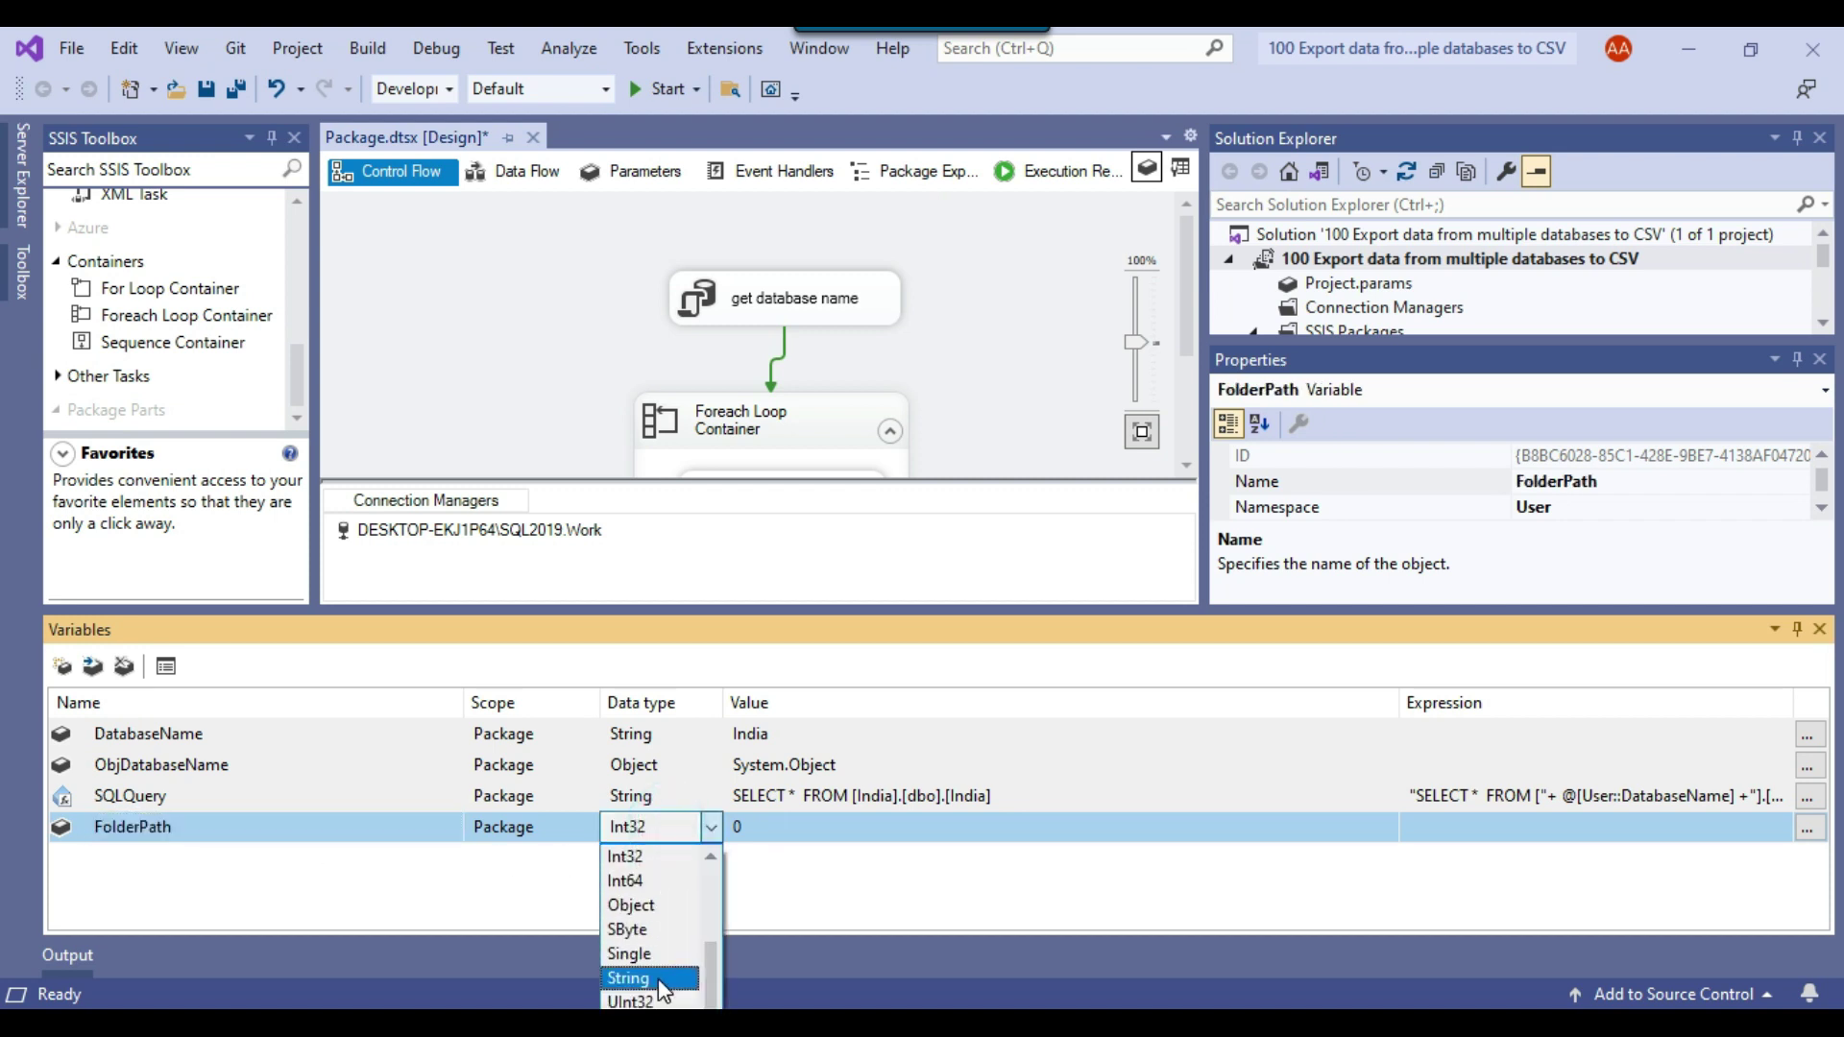
click(634, 975)
click(836, 827)
text(D:\Files)
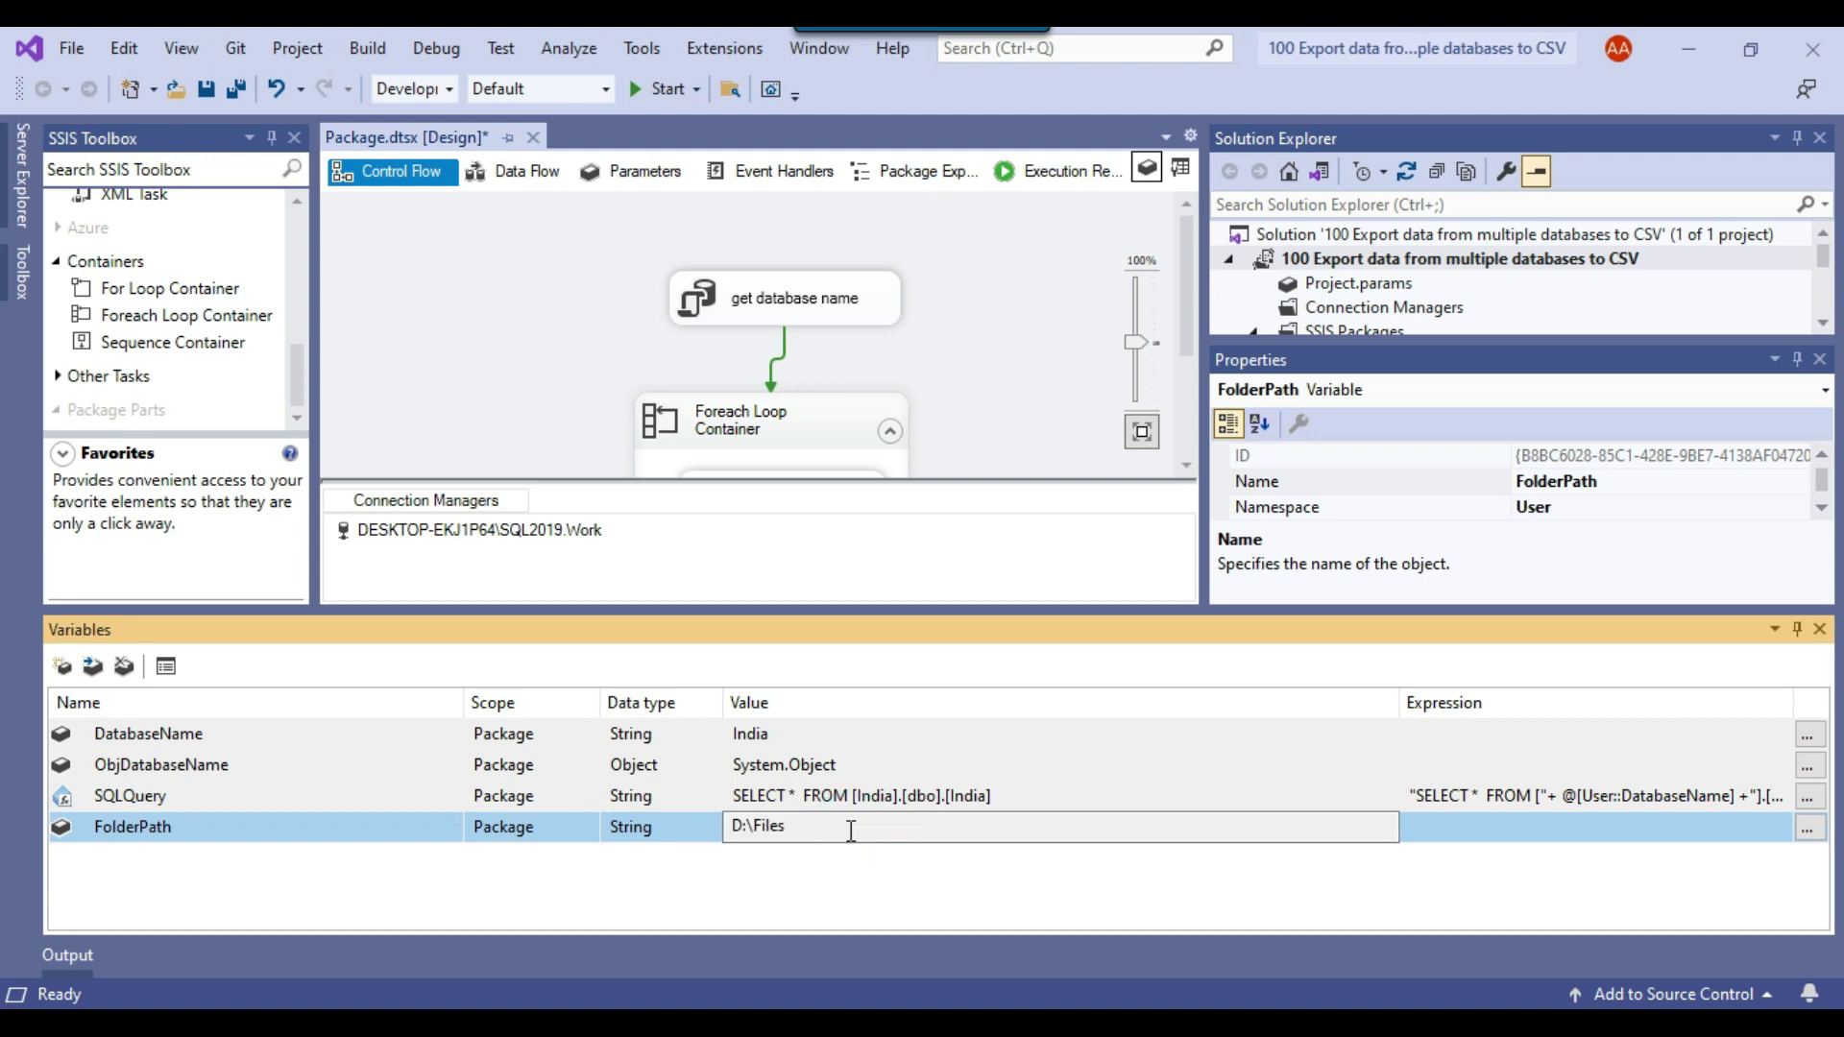
key(Return)
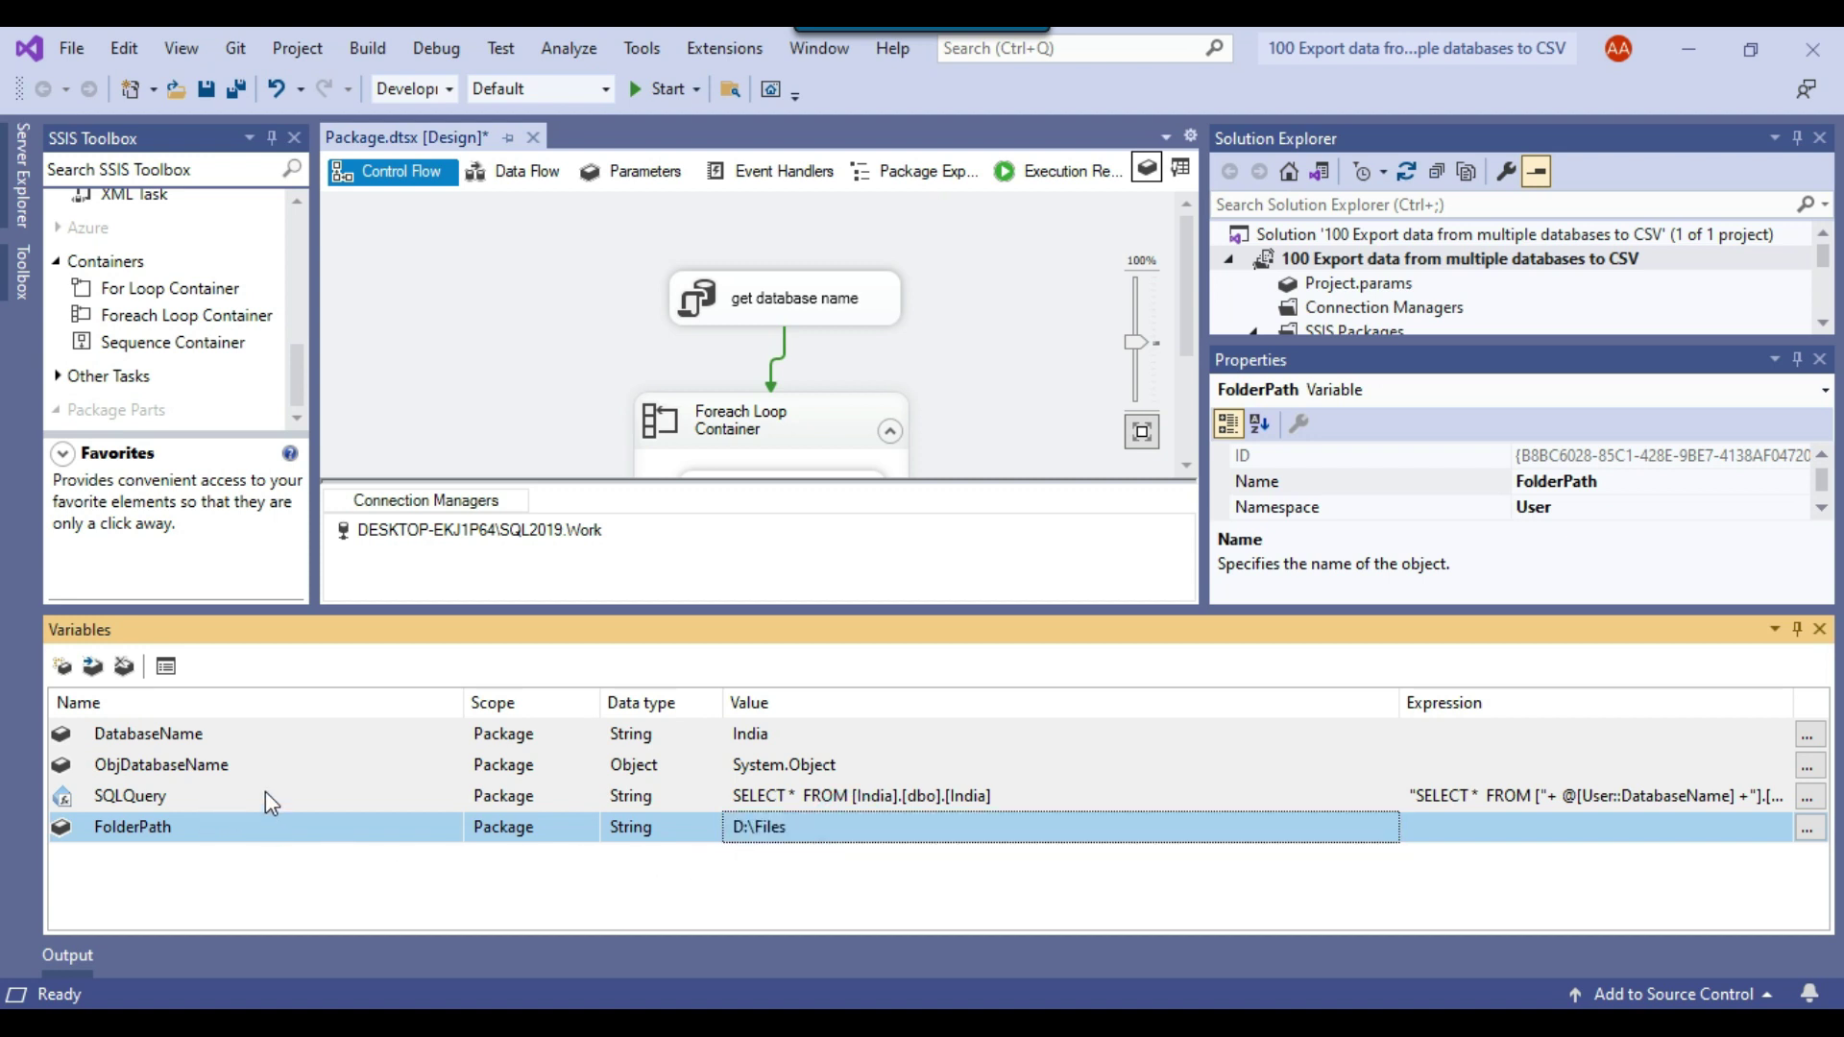
- Add a package variable named FilePath with data type String
click(62, 665)
text(FilePath)
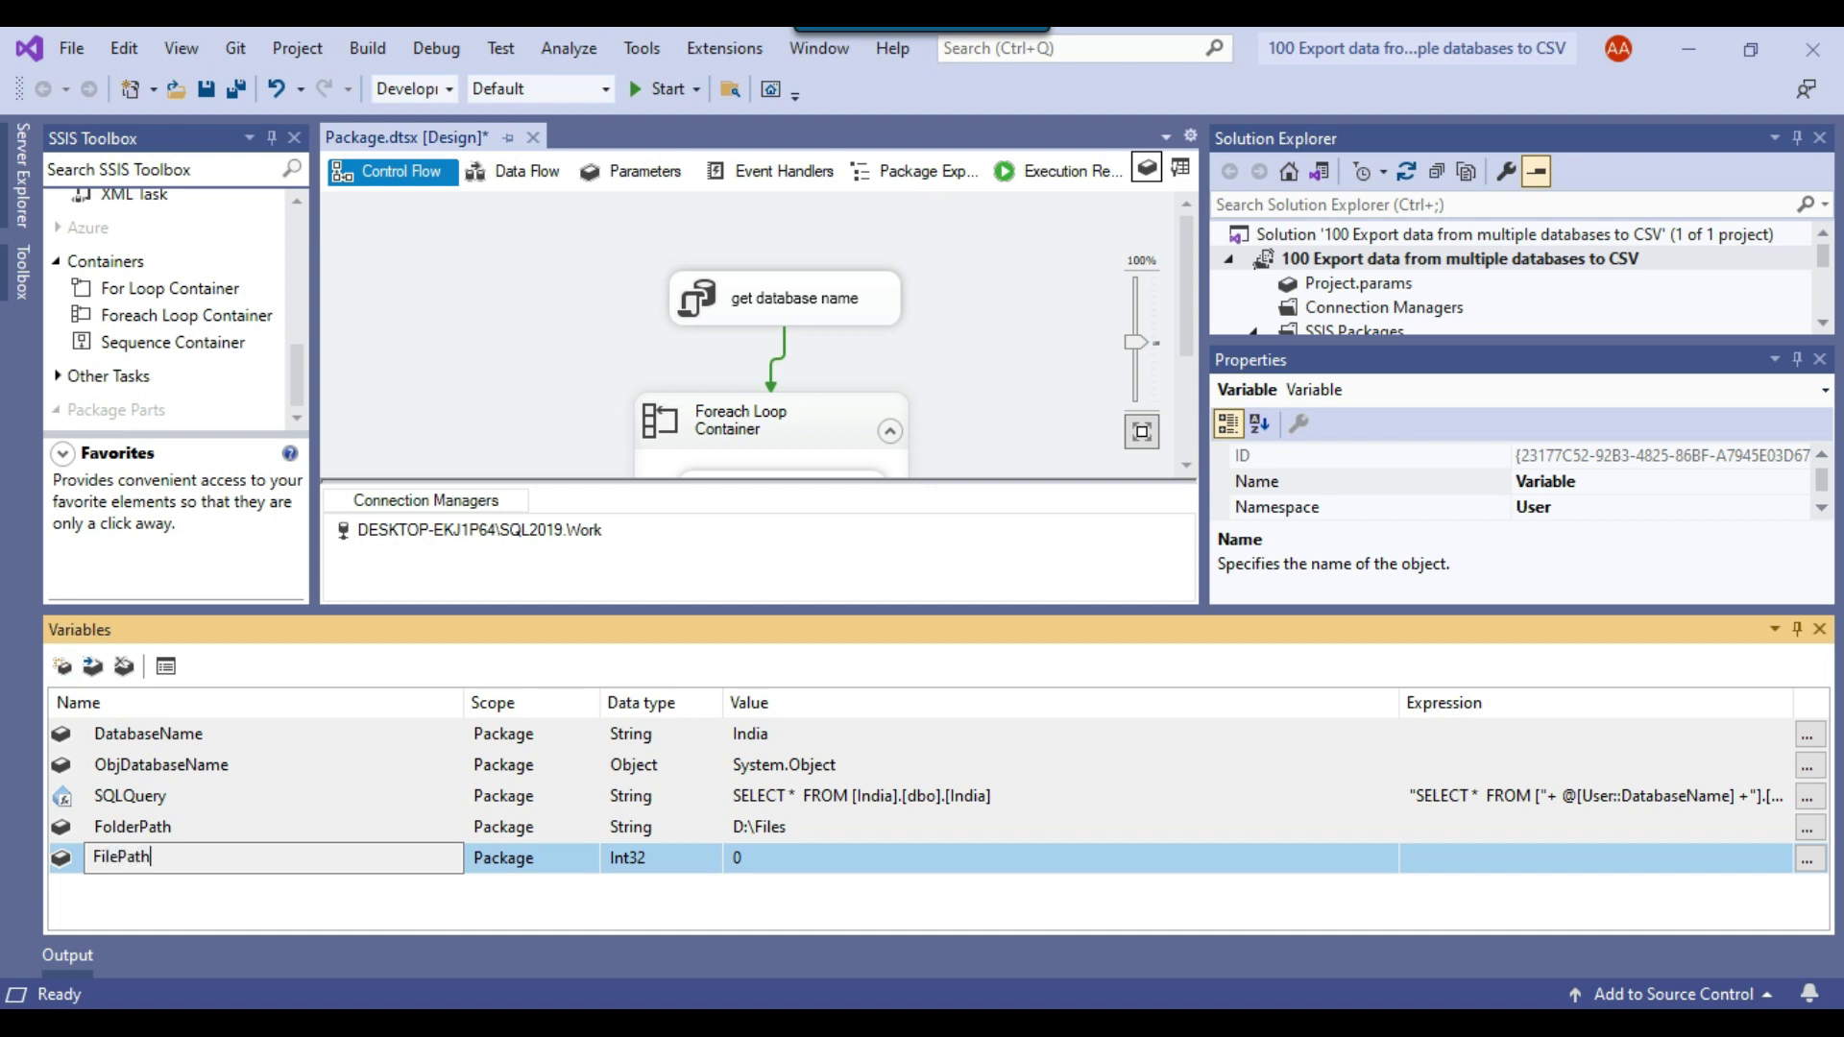
key(Return)
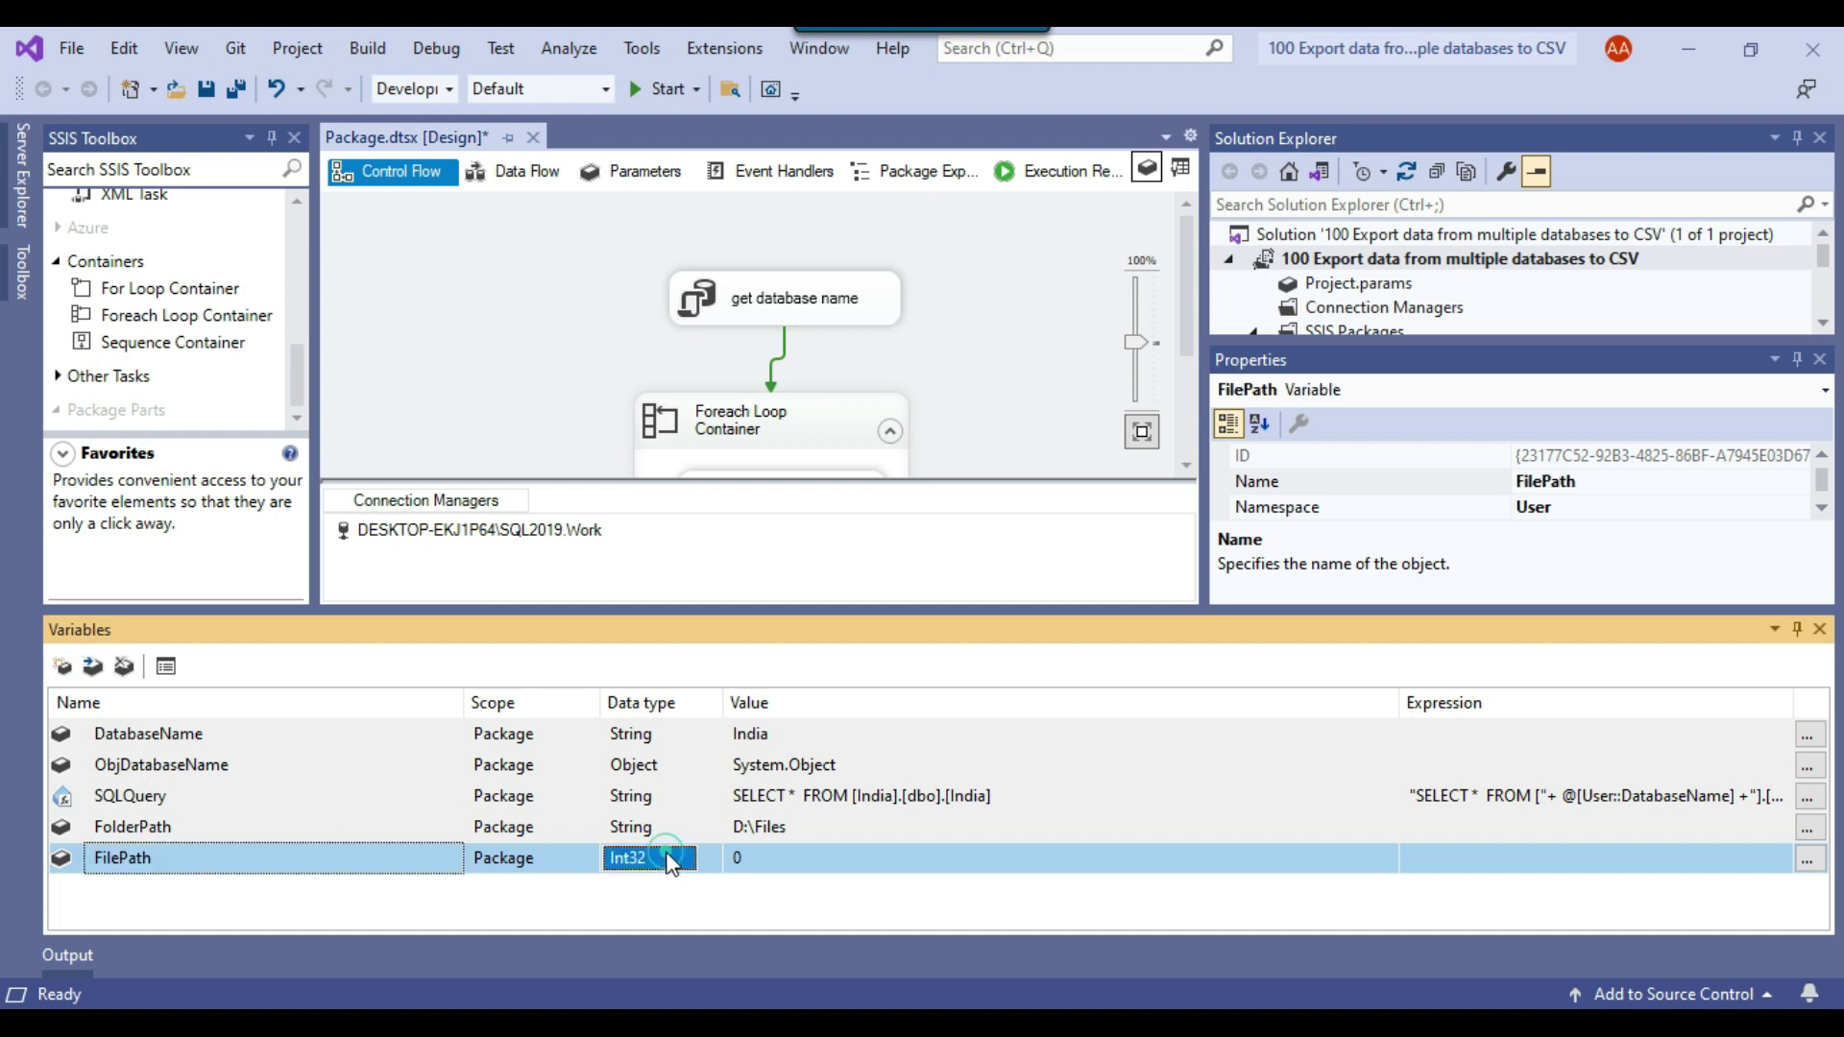
click(665, 855)
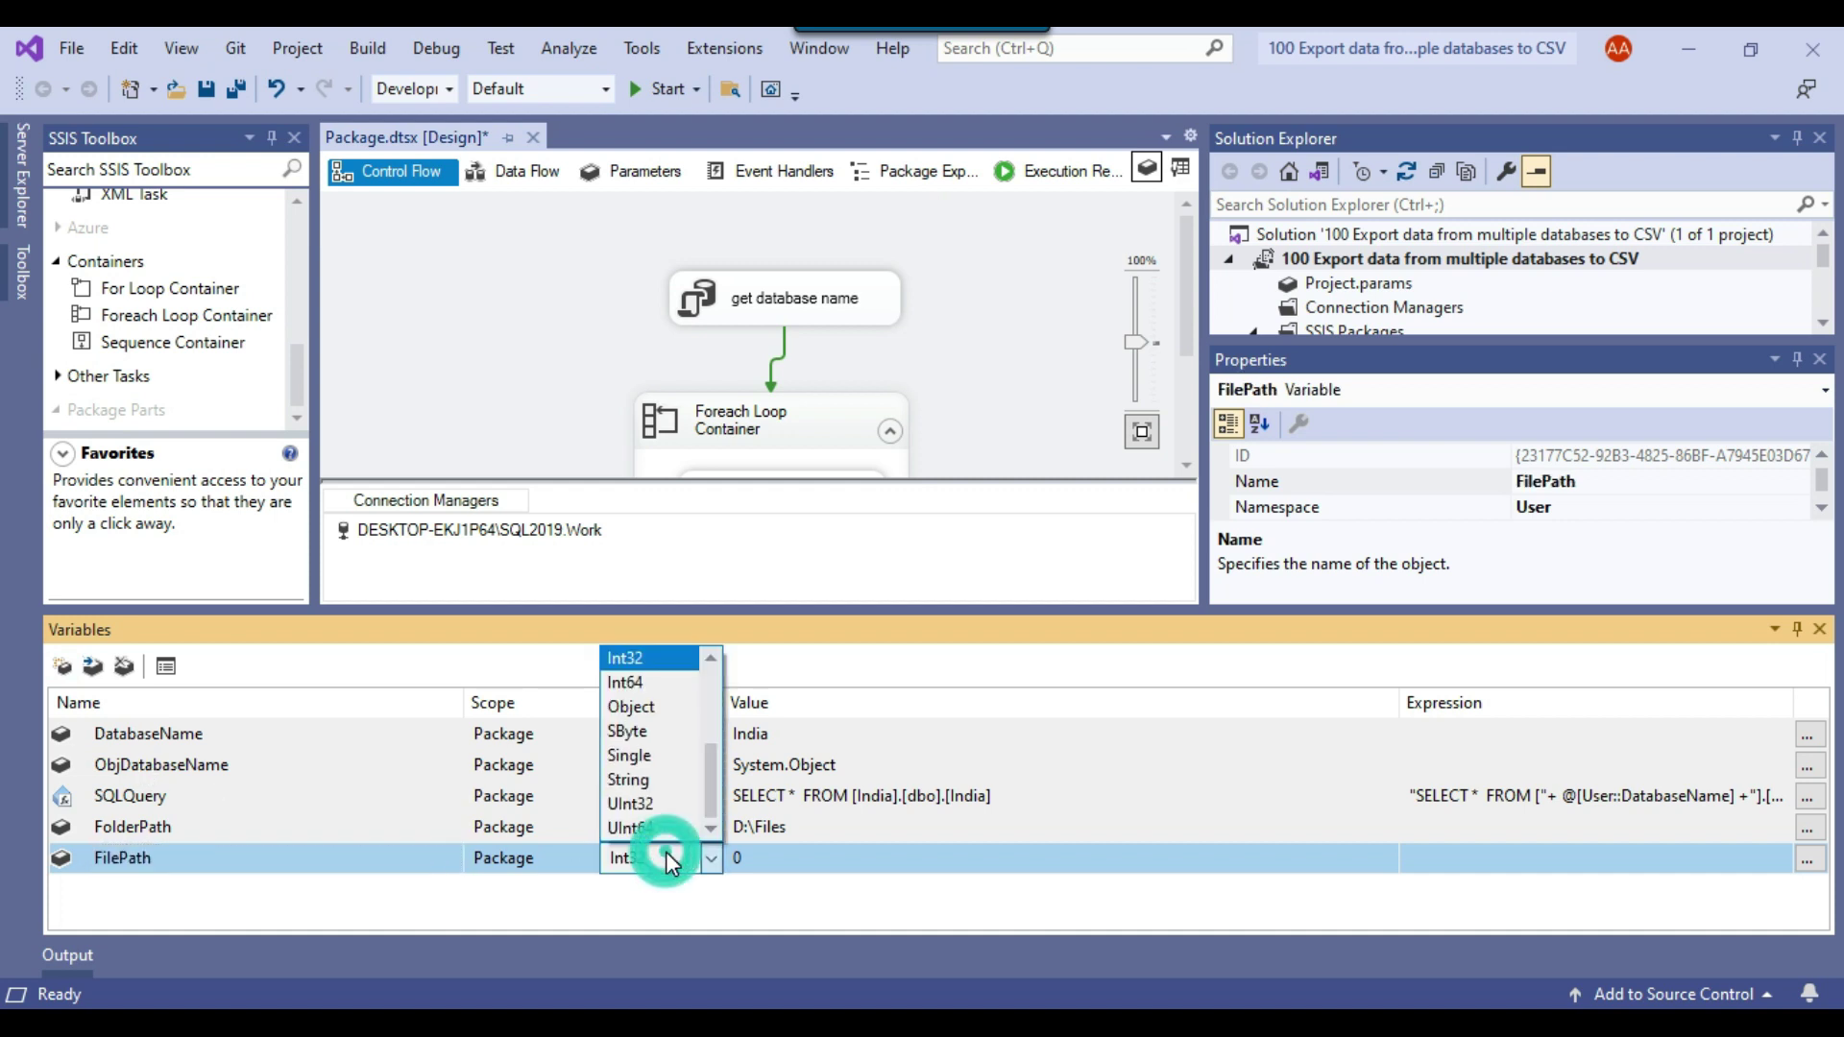
click(661, 780)
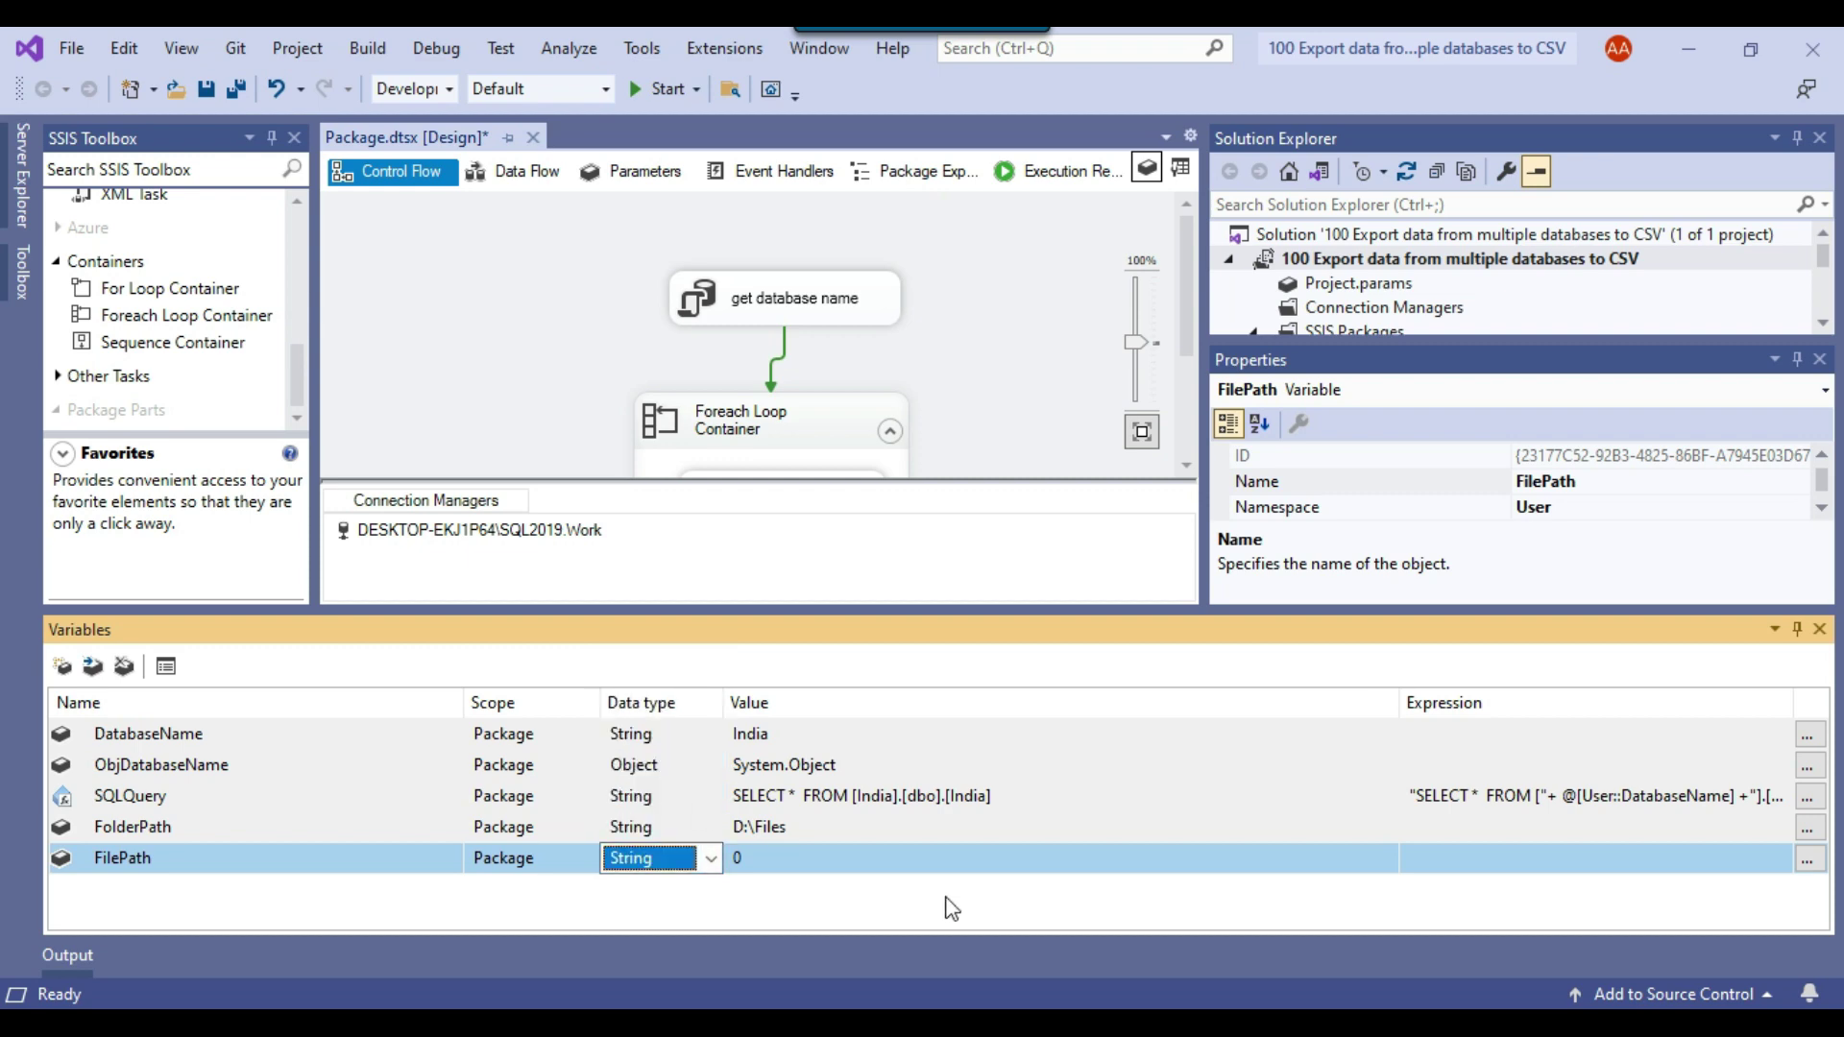
drag(922, 613, 922, 424)
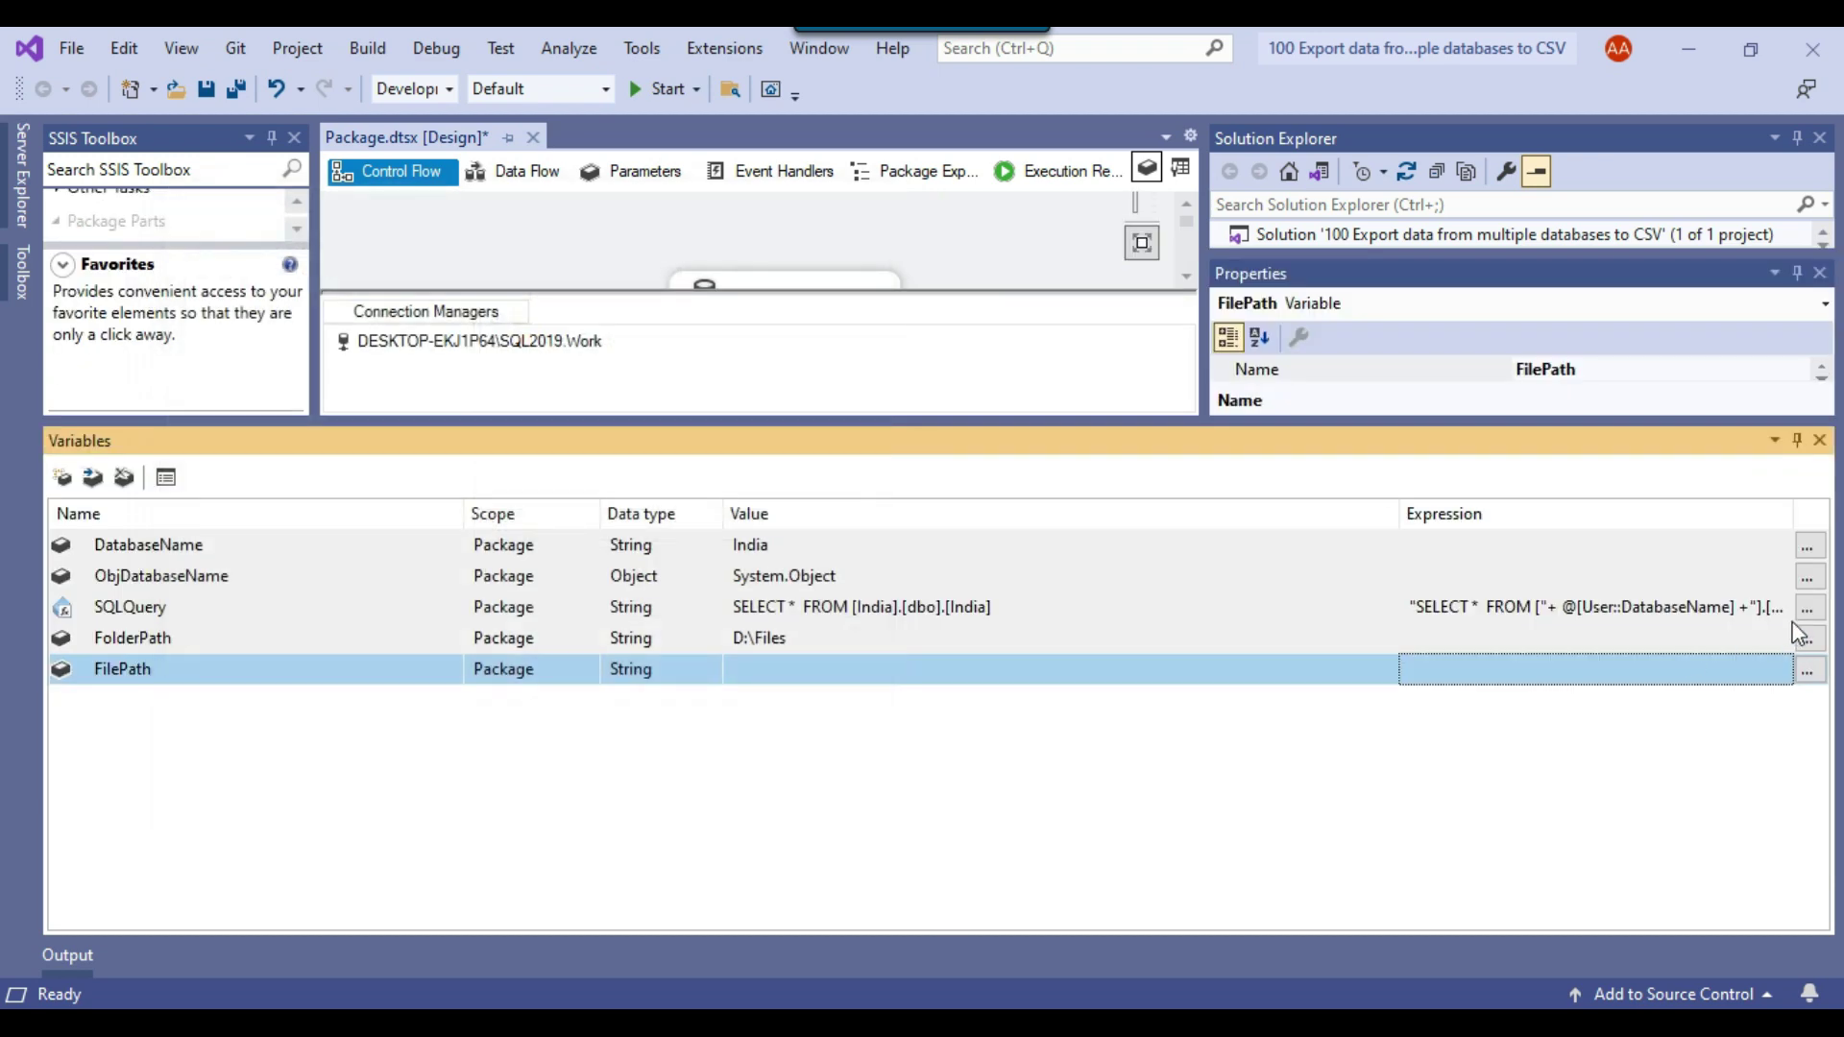
- Build the FilePath variable's expression as @[User::FolderPath] + "\\"+ @[User::DatabaseName] +".CSV" and evaluate it
click(1807, 670)
click(611, 297)
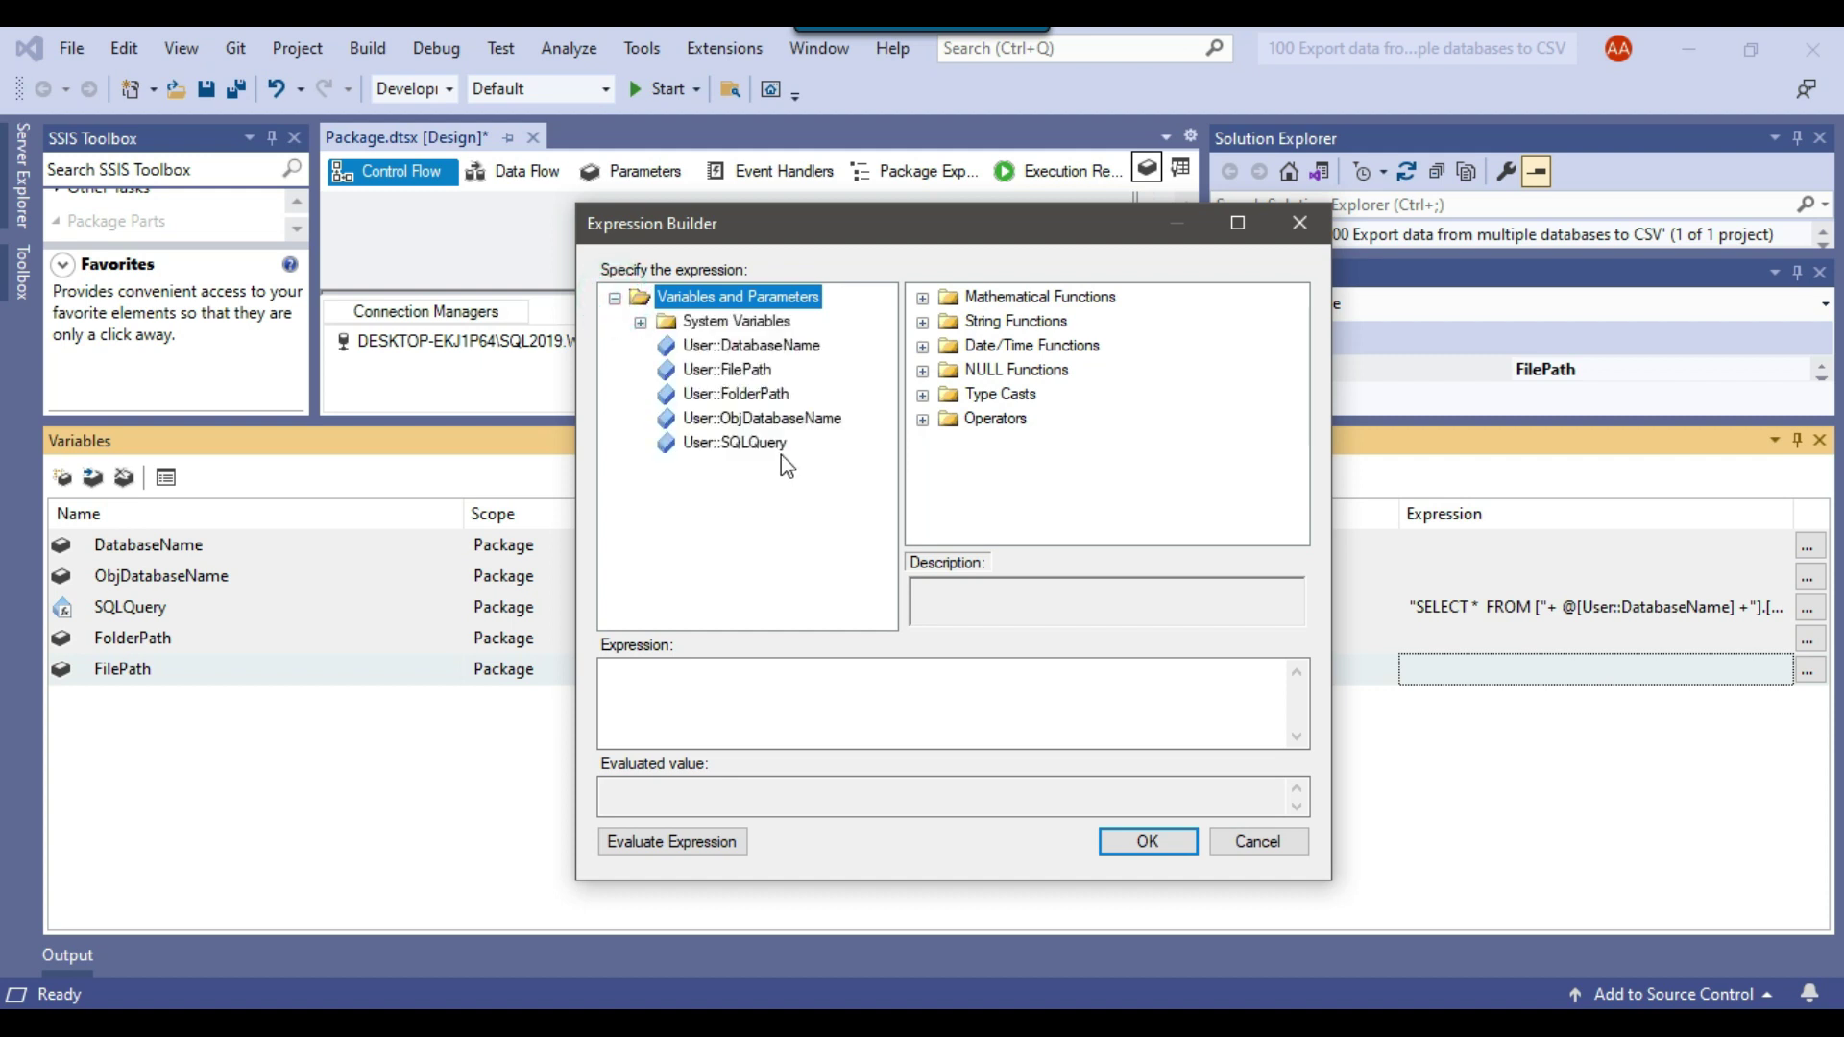
drag(759, 402, 782, 700)
text(+ "\)
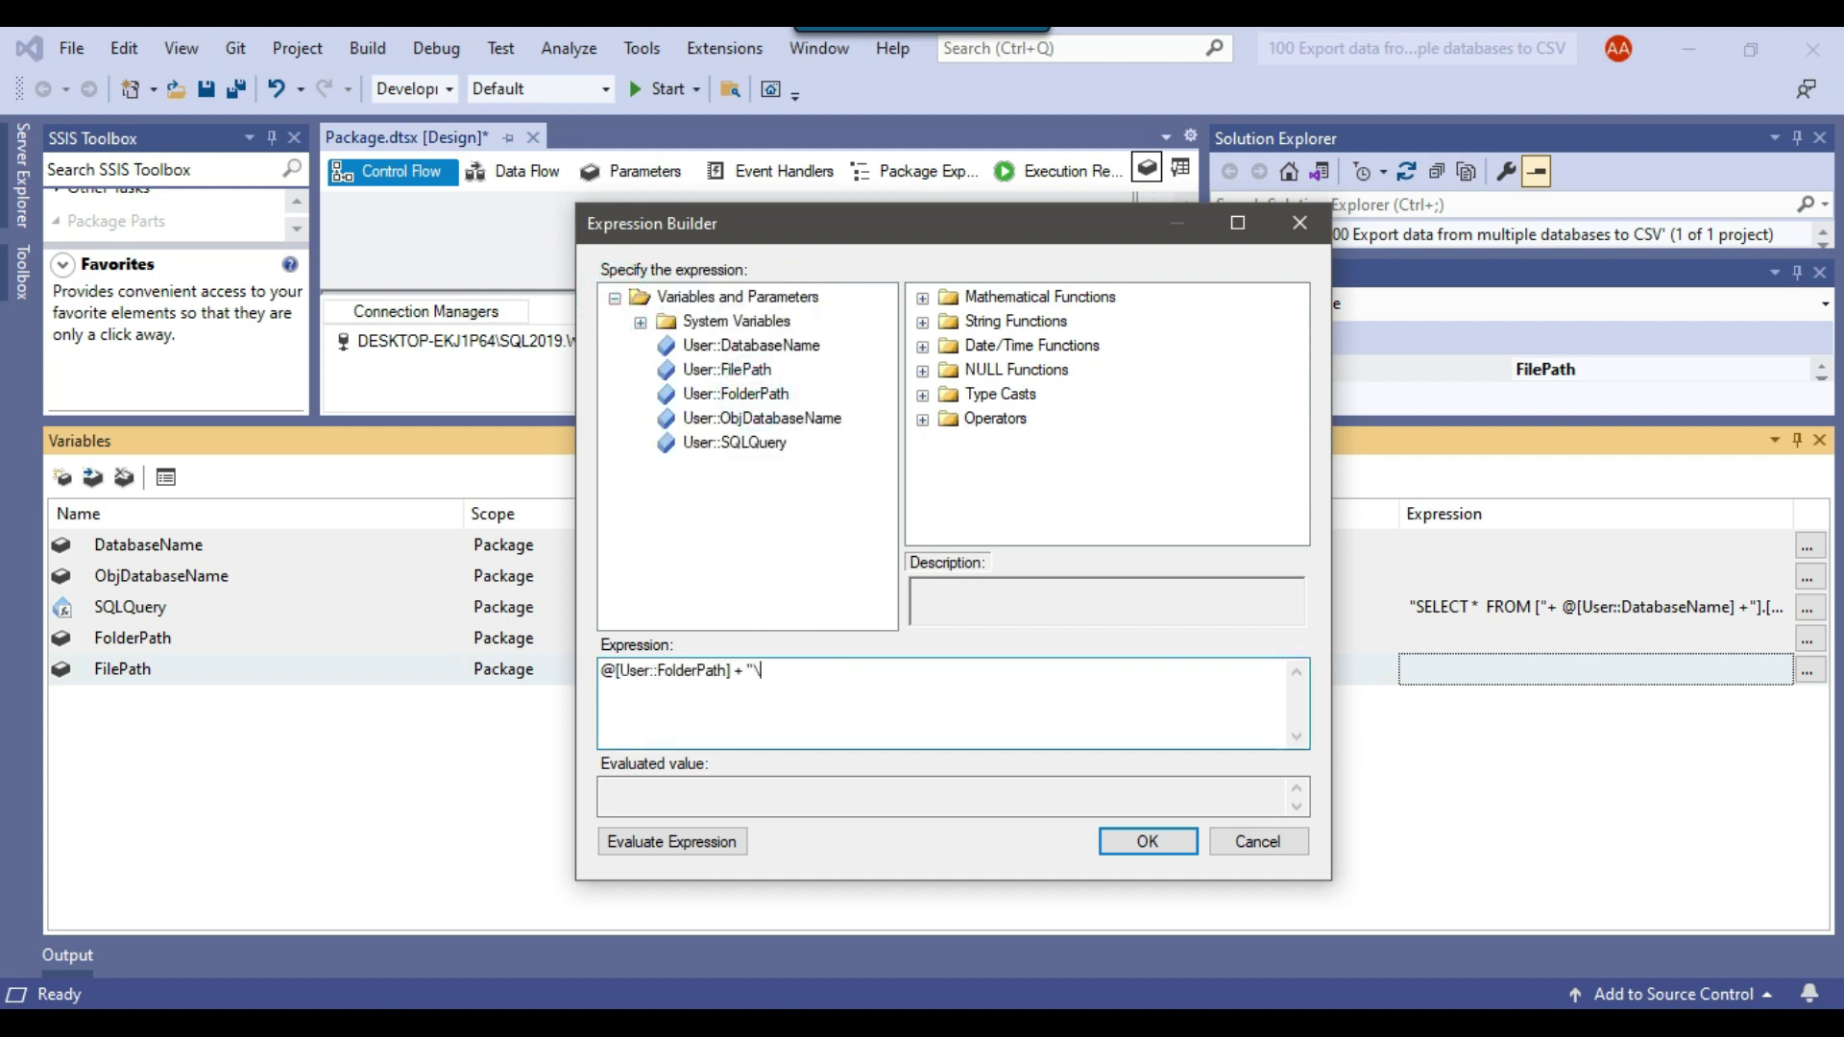
text(\"+)
drag(751, 346, 890, 707)
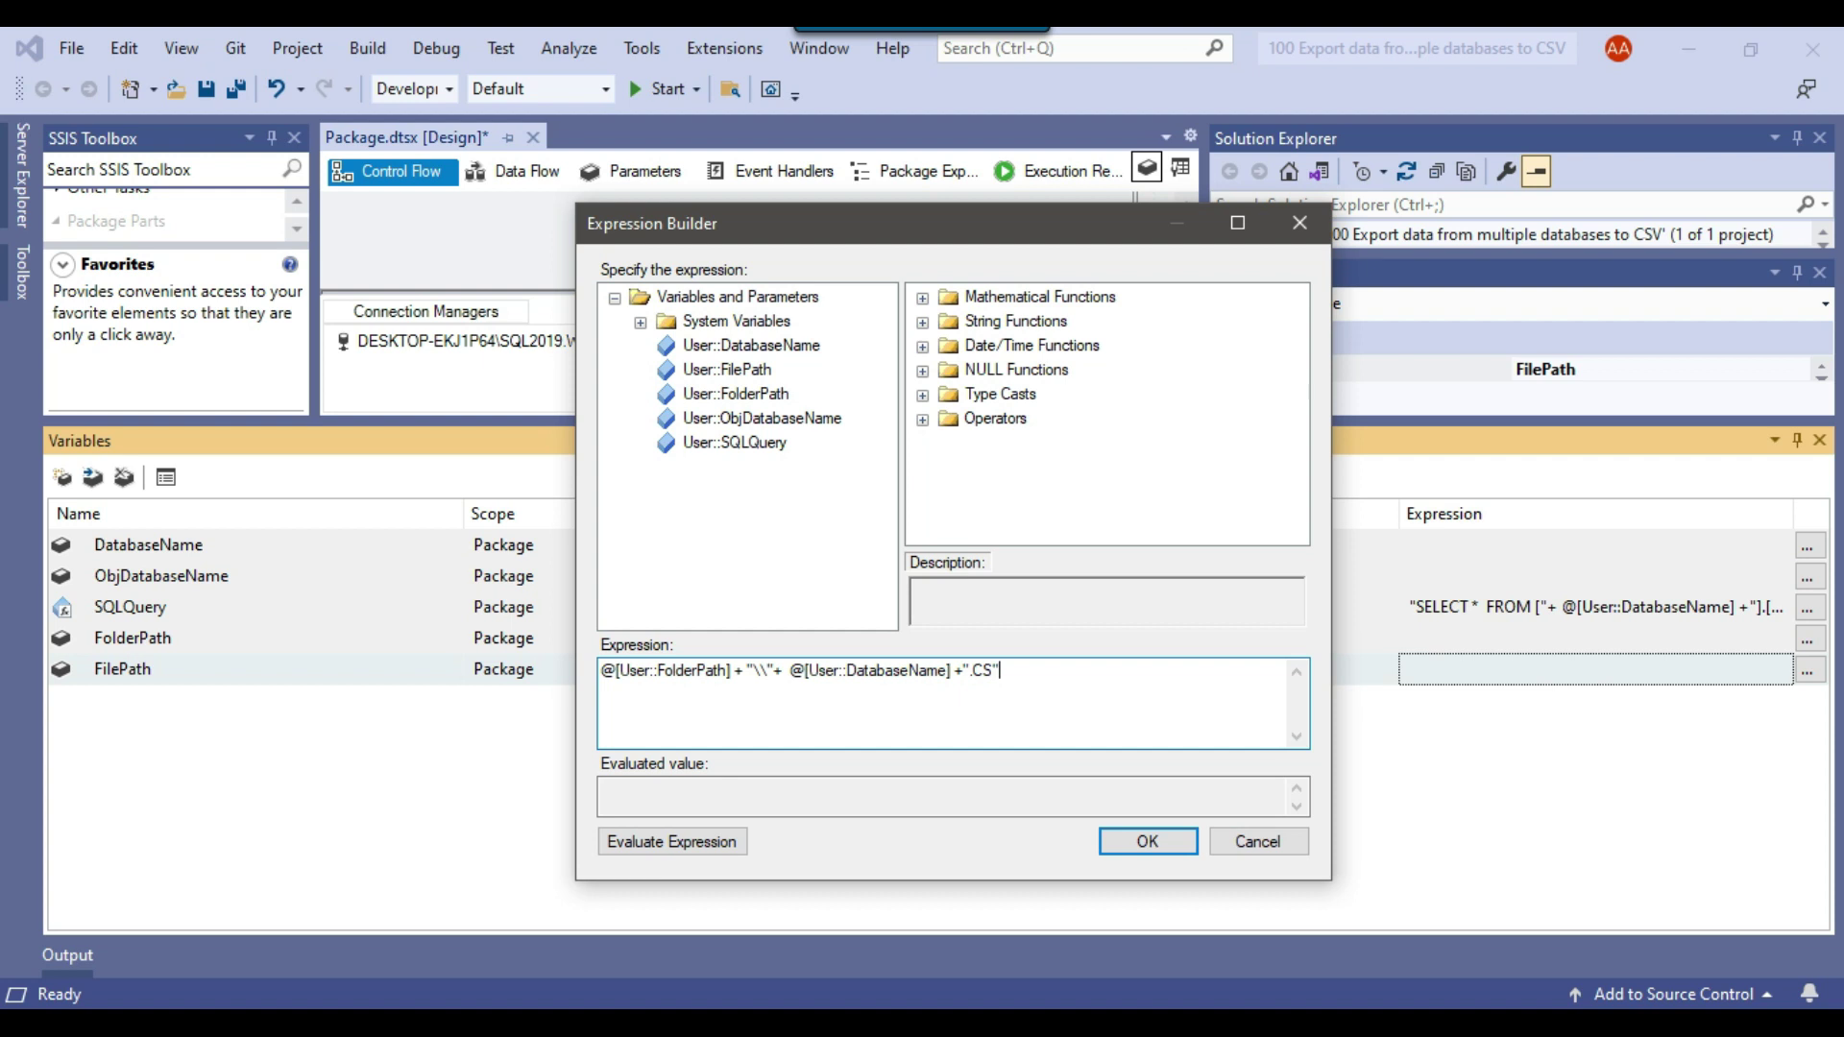
click(702, 843)
click(995, 670)
text(V)
click(668, 845)
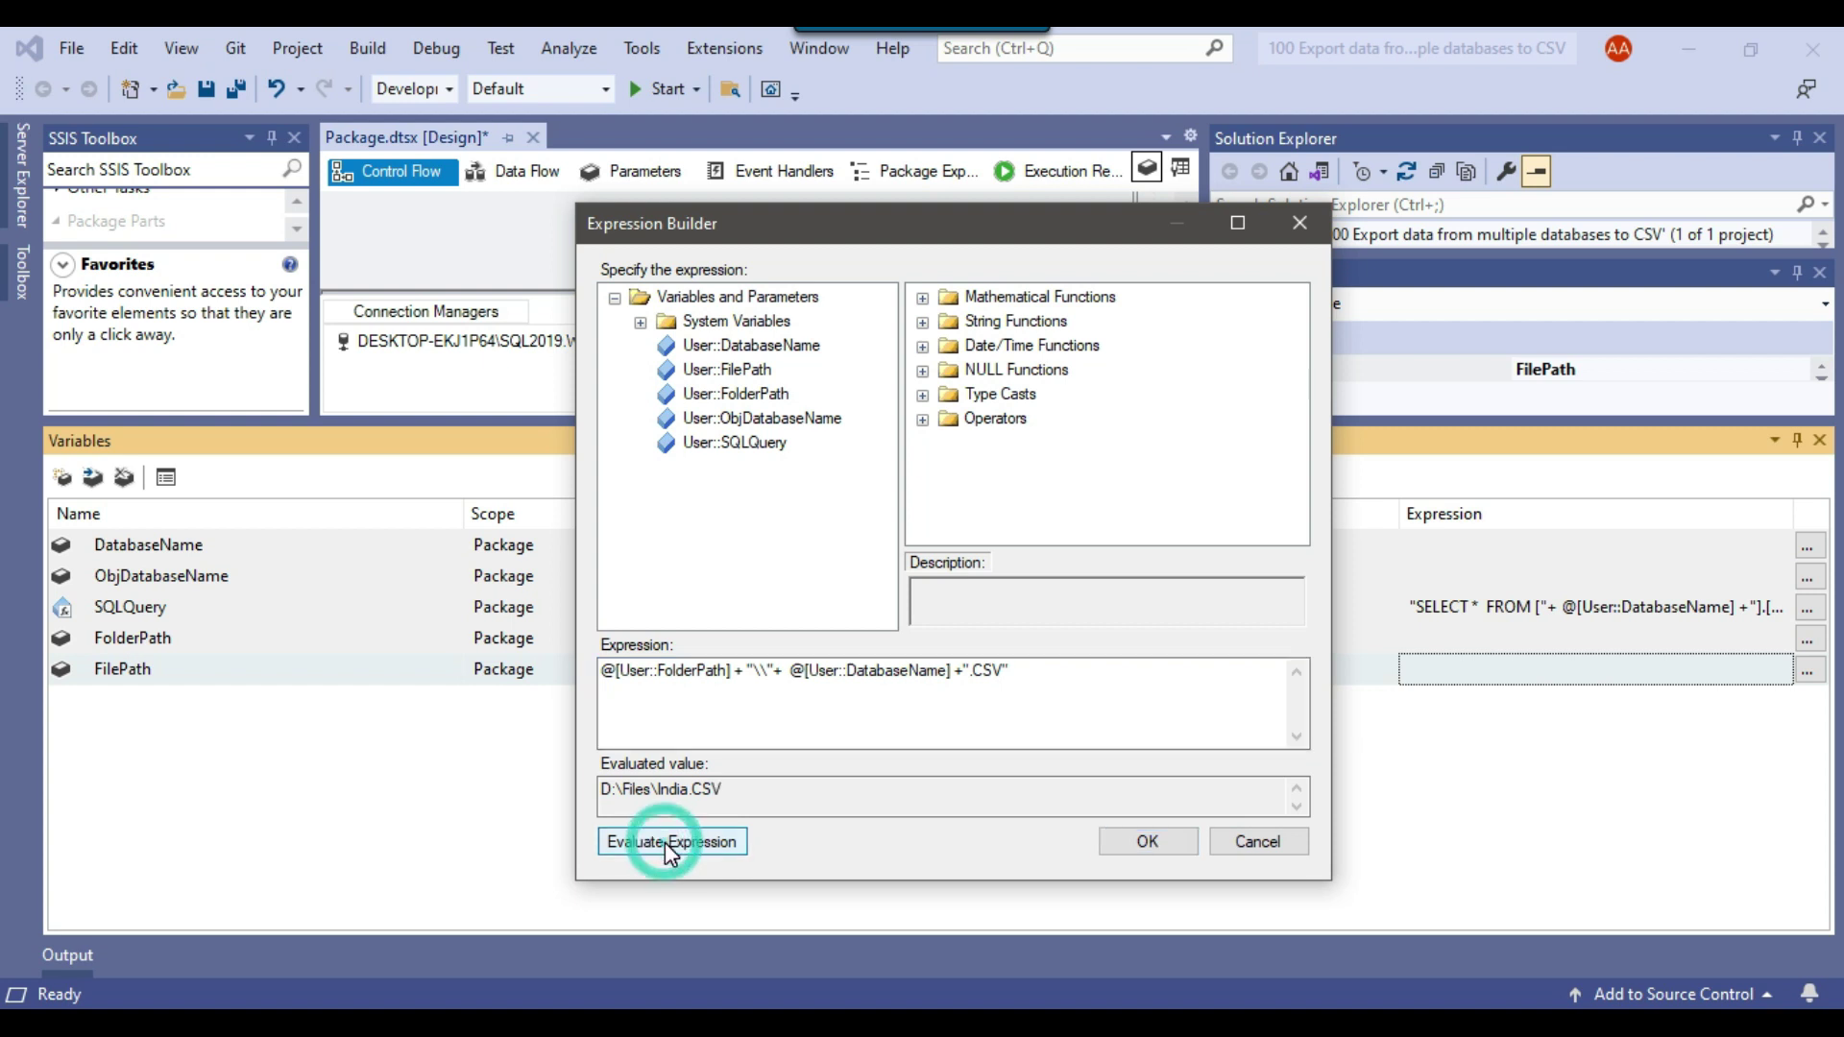
- Check the folder, separator, database name and extension parts against the evaluated path, and accept the FilePath expression
drag(610, 669, 730, 669)
click(707, 670)
double_click(764, 669)
click(765, 669)
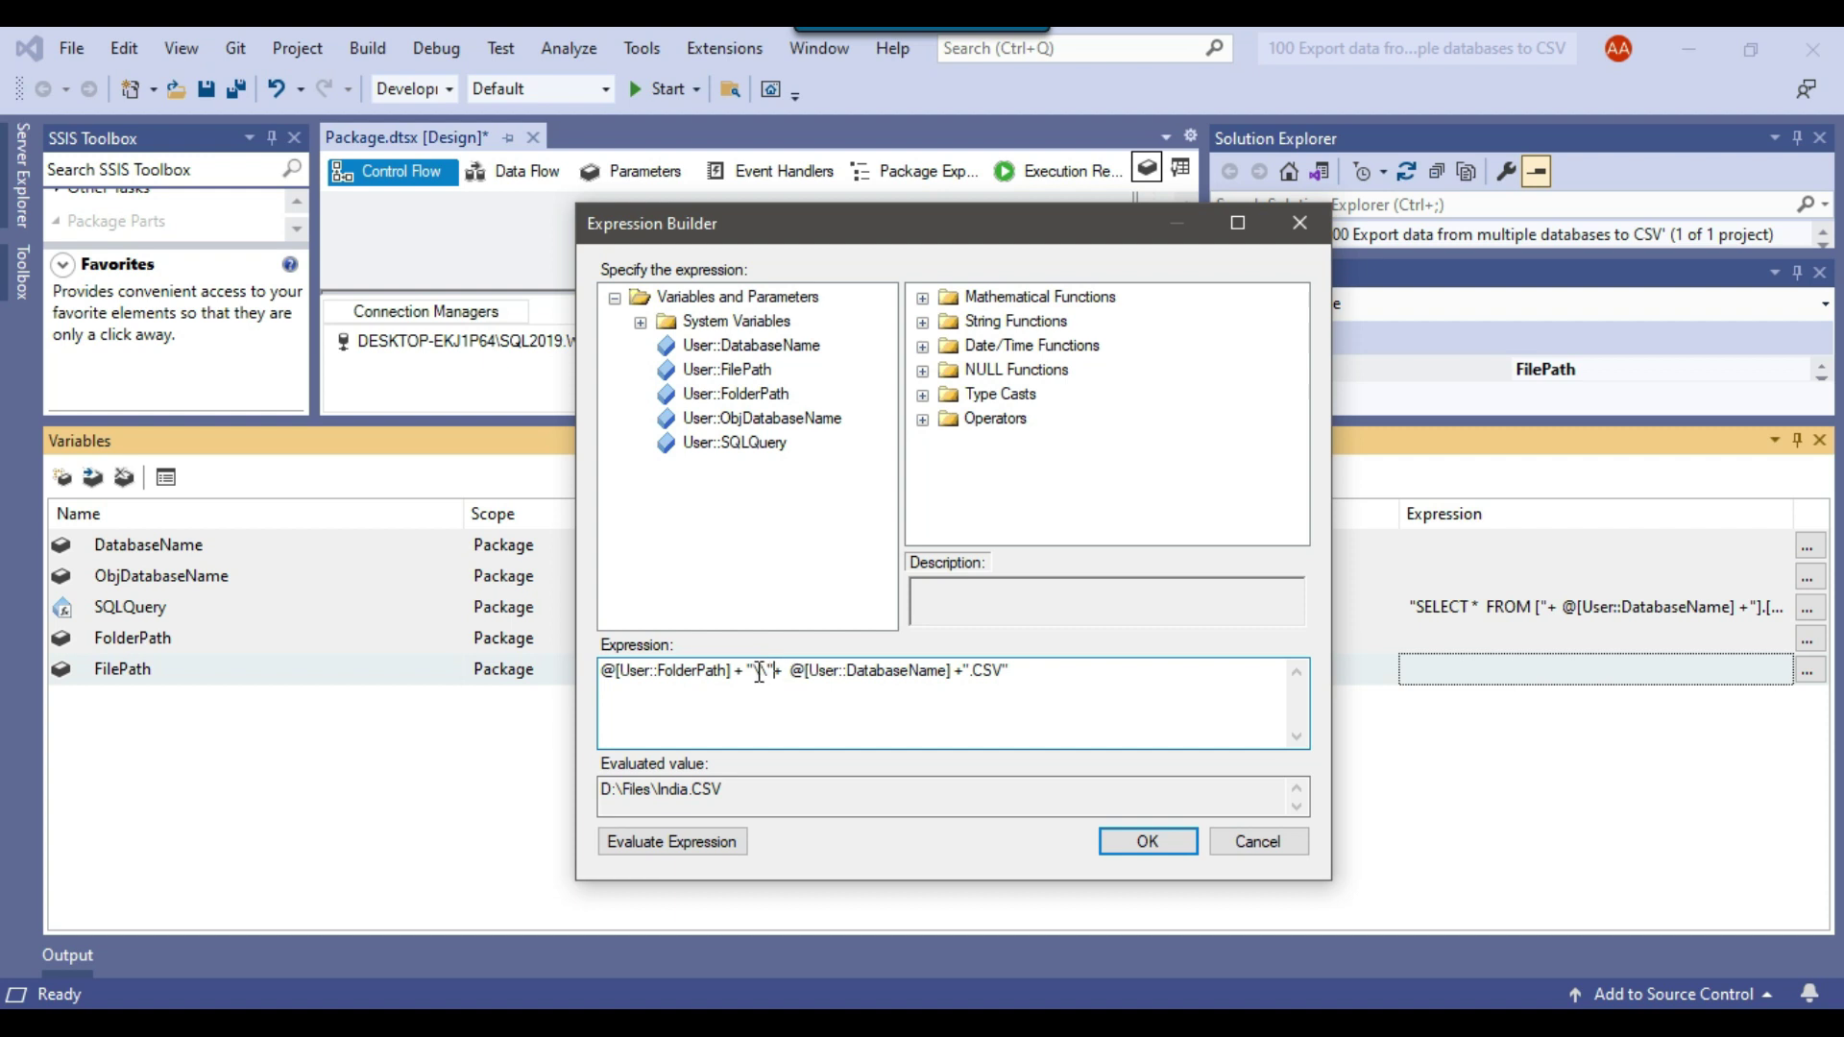
double_click(744, 669)
click(795, 665)
click(746, 669)
drag(787, 670, 962, 669)
click(987, 669)
click(751, 788)
drag(746, 792, 607, 789)
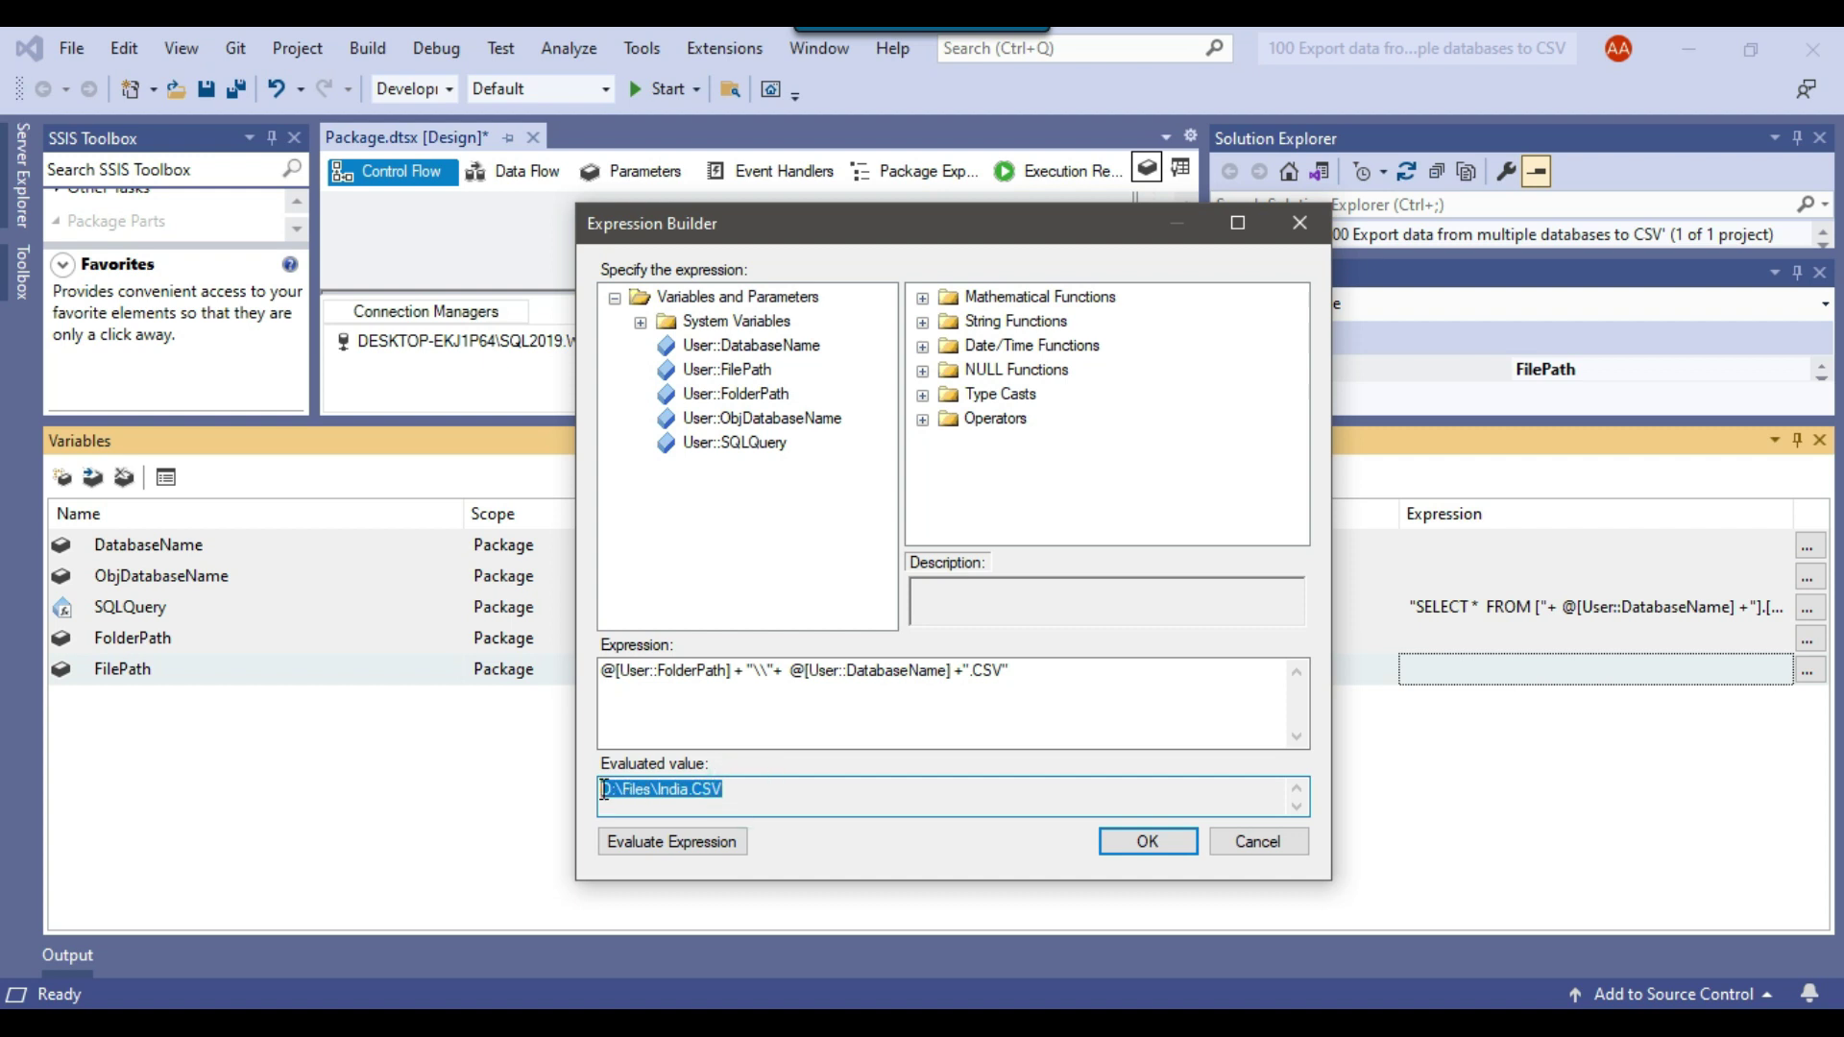
click(787, 797)
click(882, 677)
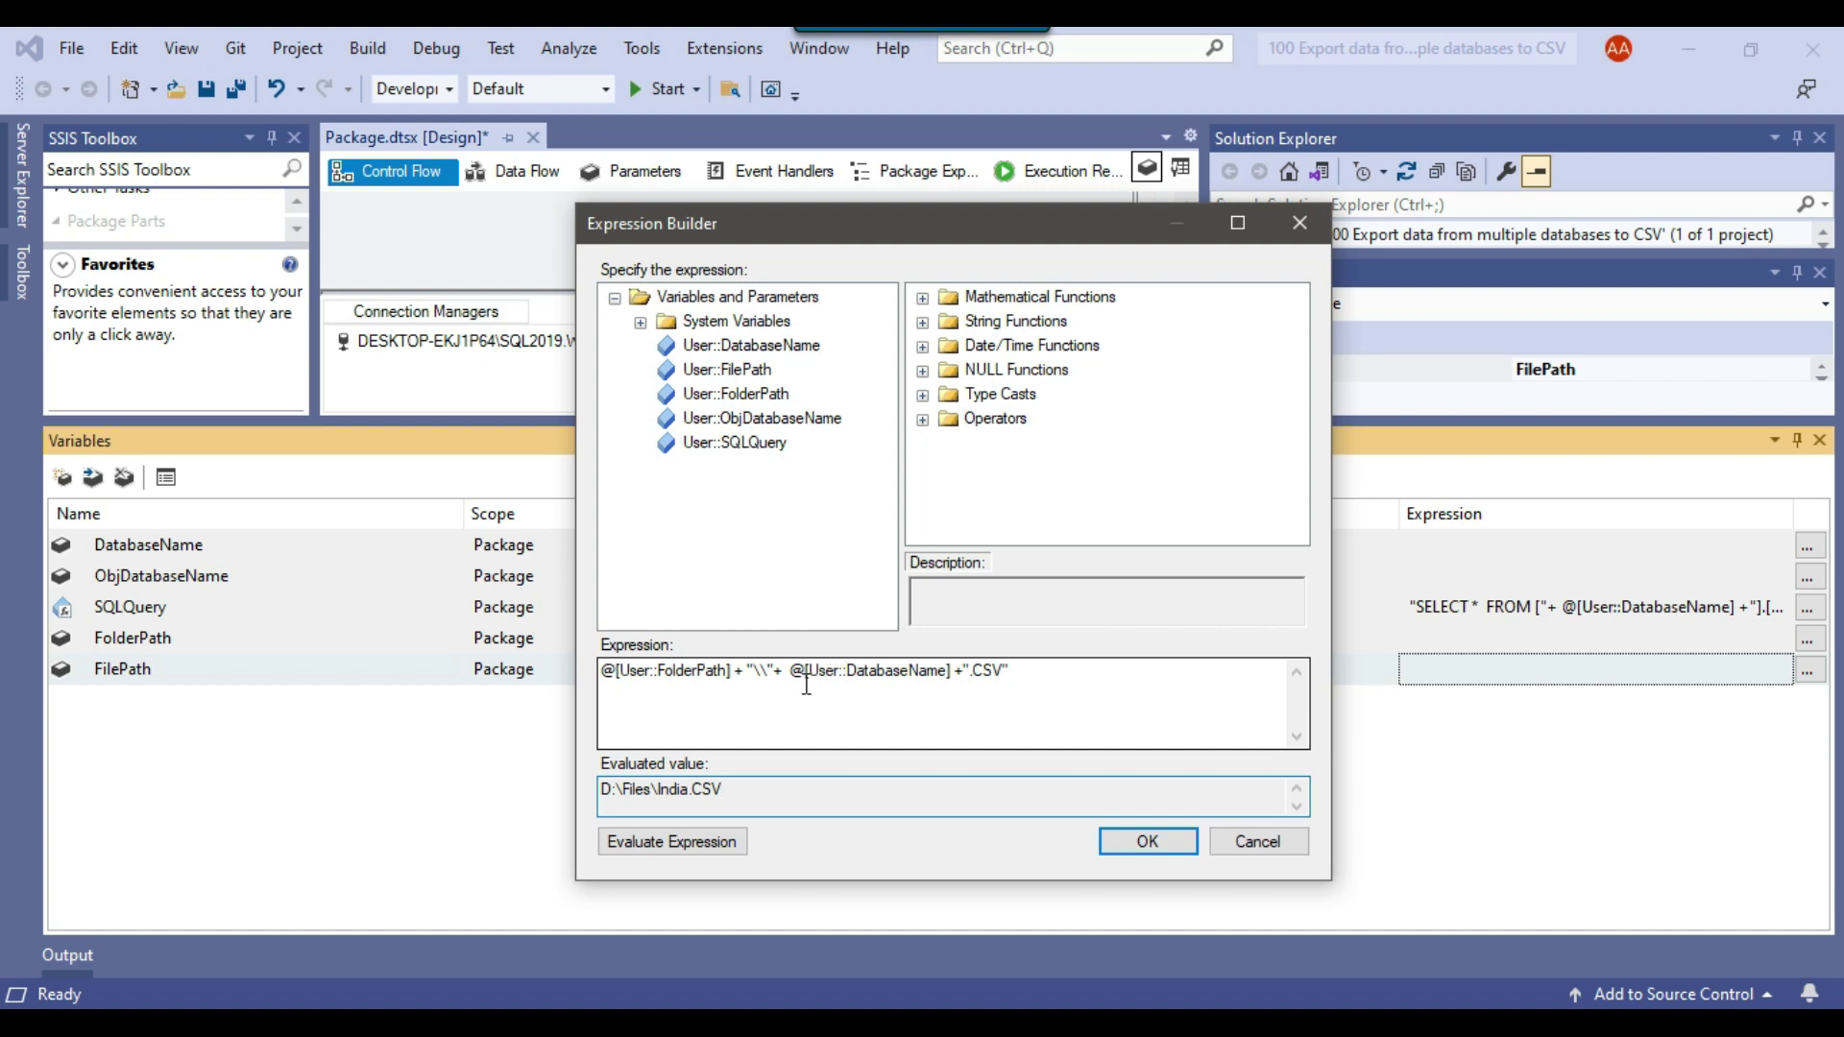
drag(793, 677, 1011, 675)
click(1008, 675)
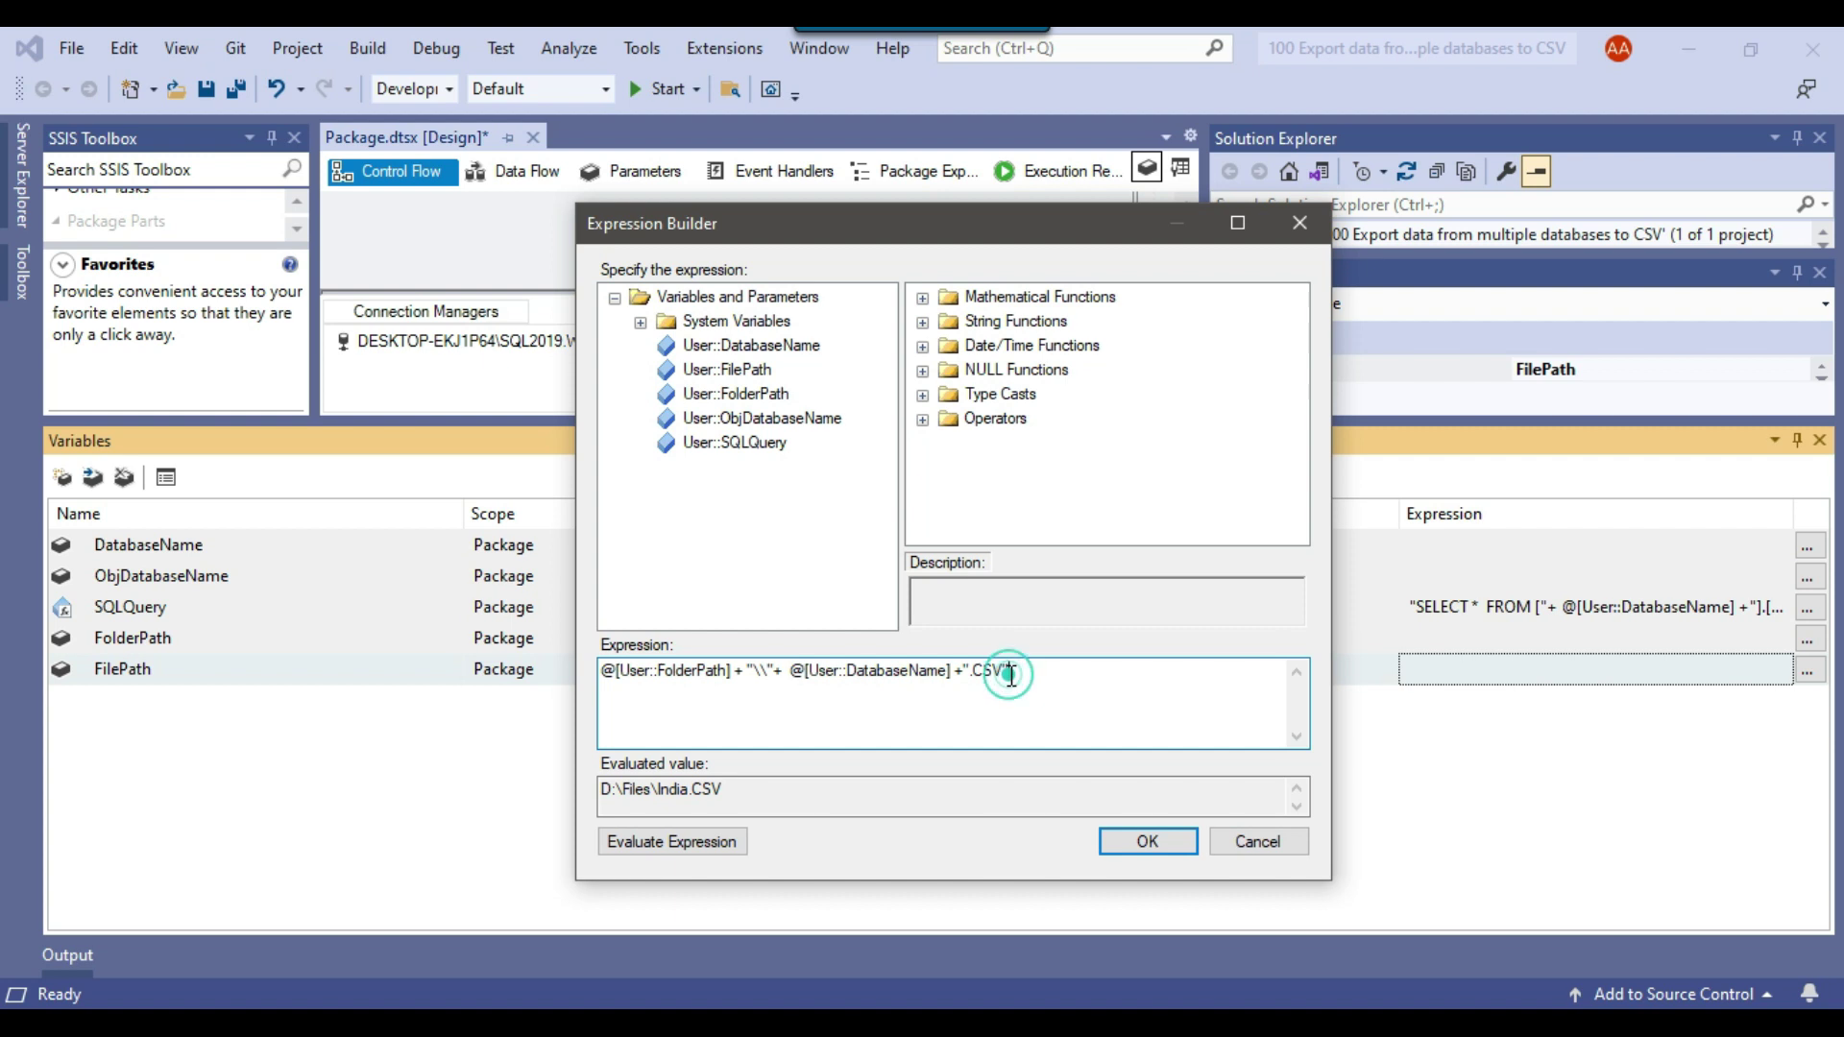
drag(793, 669, 955, 669)
click(955, 670)
drag(793, 669, 1023, 672)
click(1025, 672)
click(1159, 840)
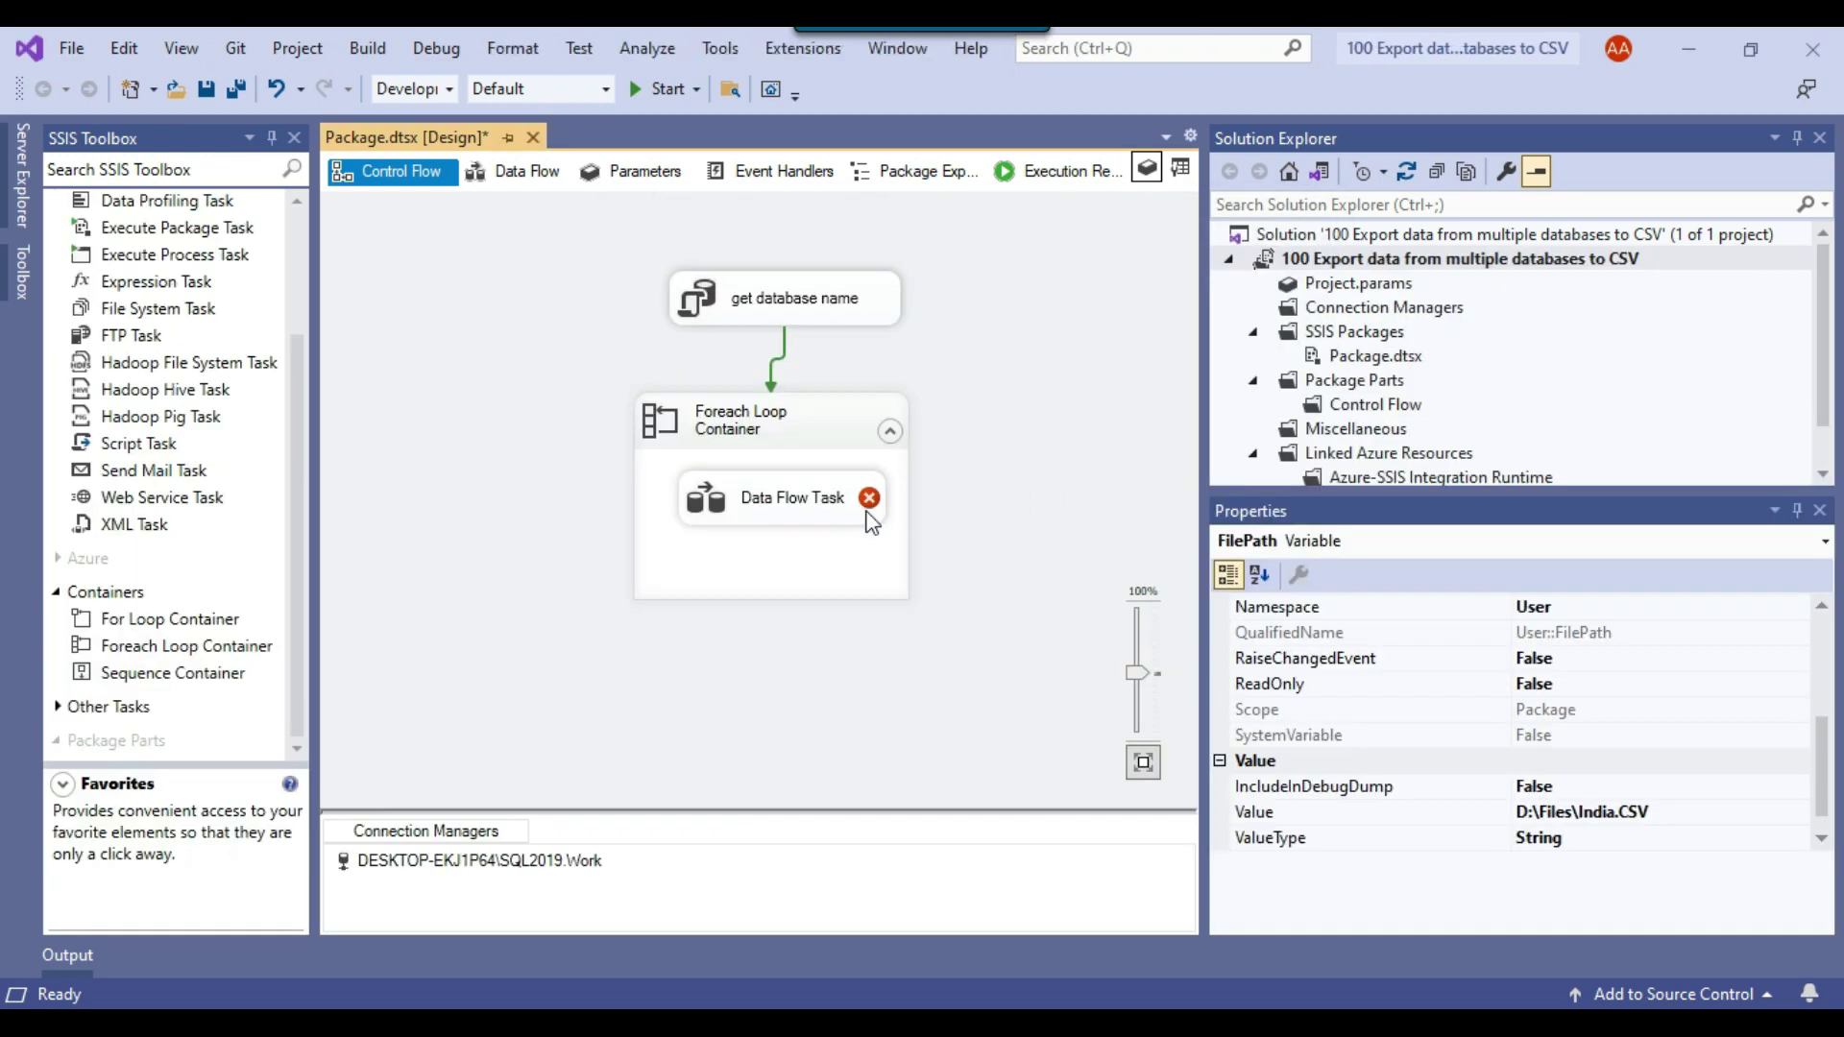
- Open the Flat File Destination's editor in the Data Flow Task and start a new connection manager with the Delimited format
double_click(710, 509)
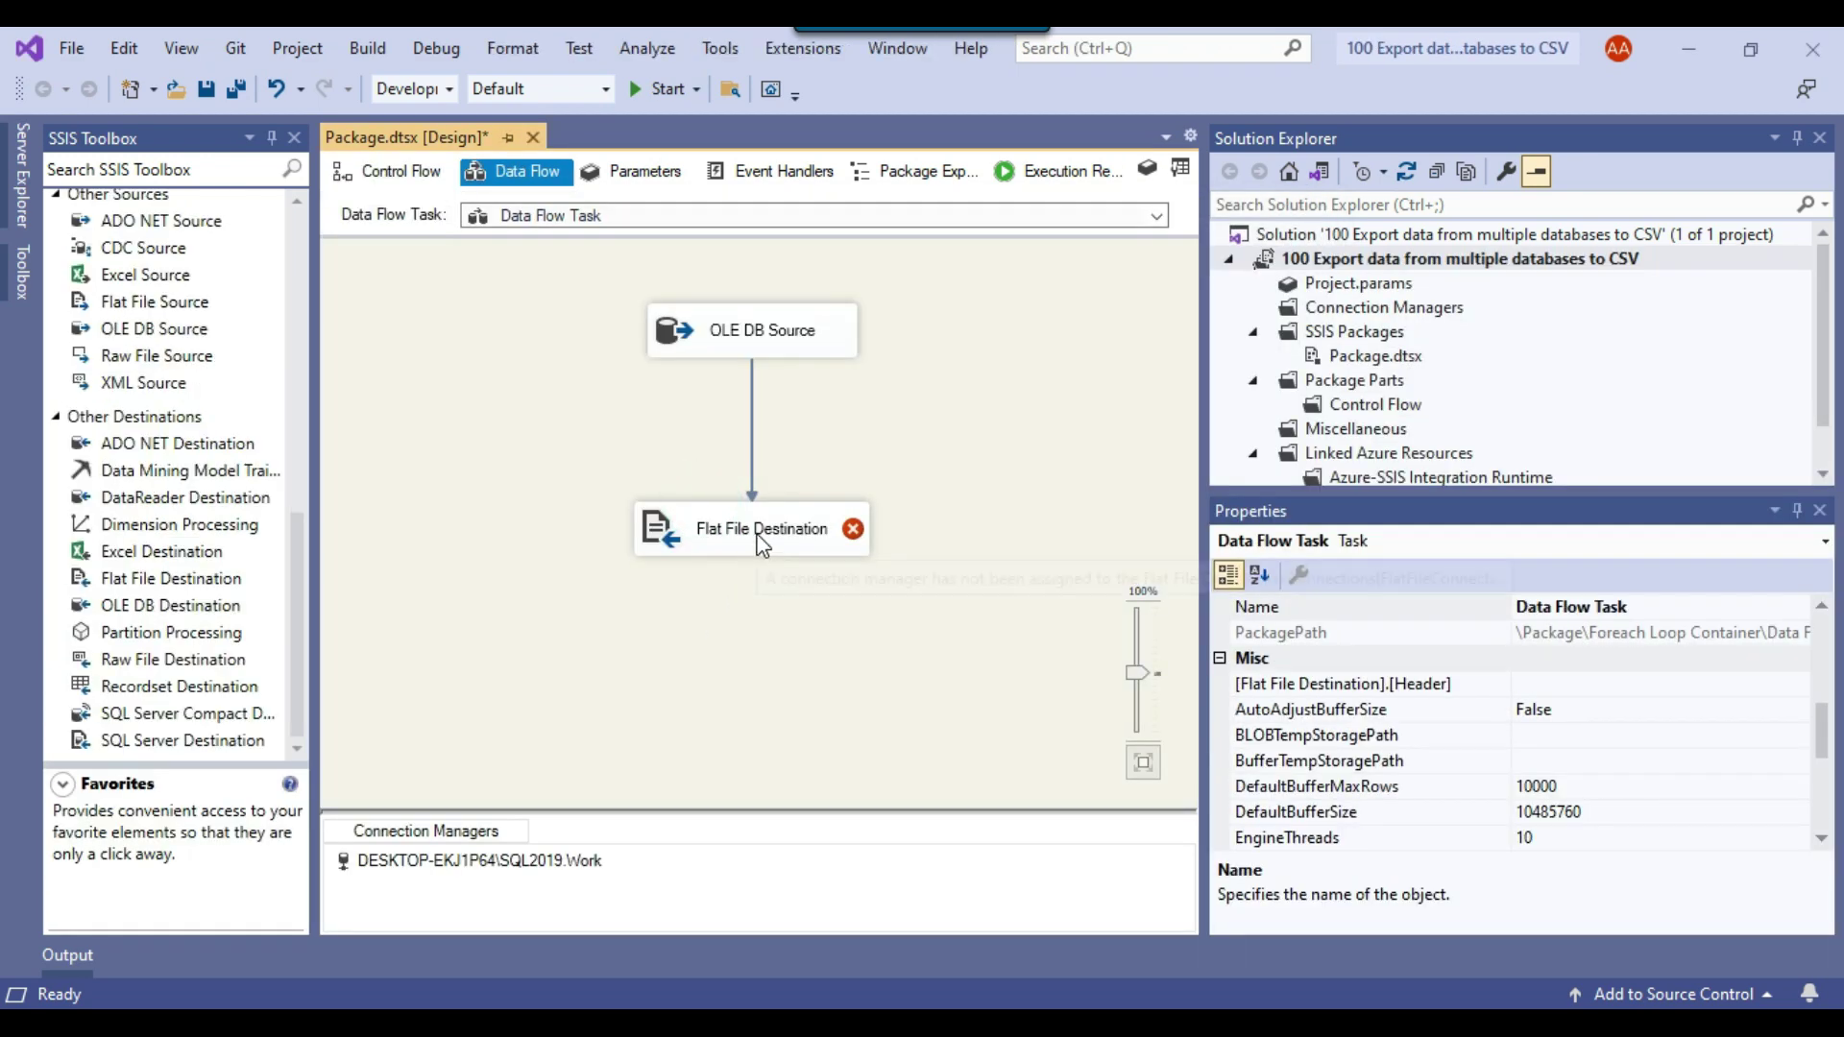
right_click(761, 534)
click(817, 555)
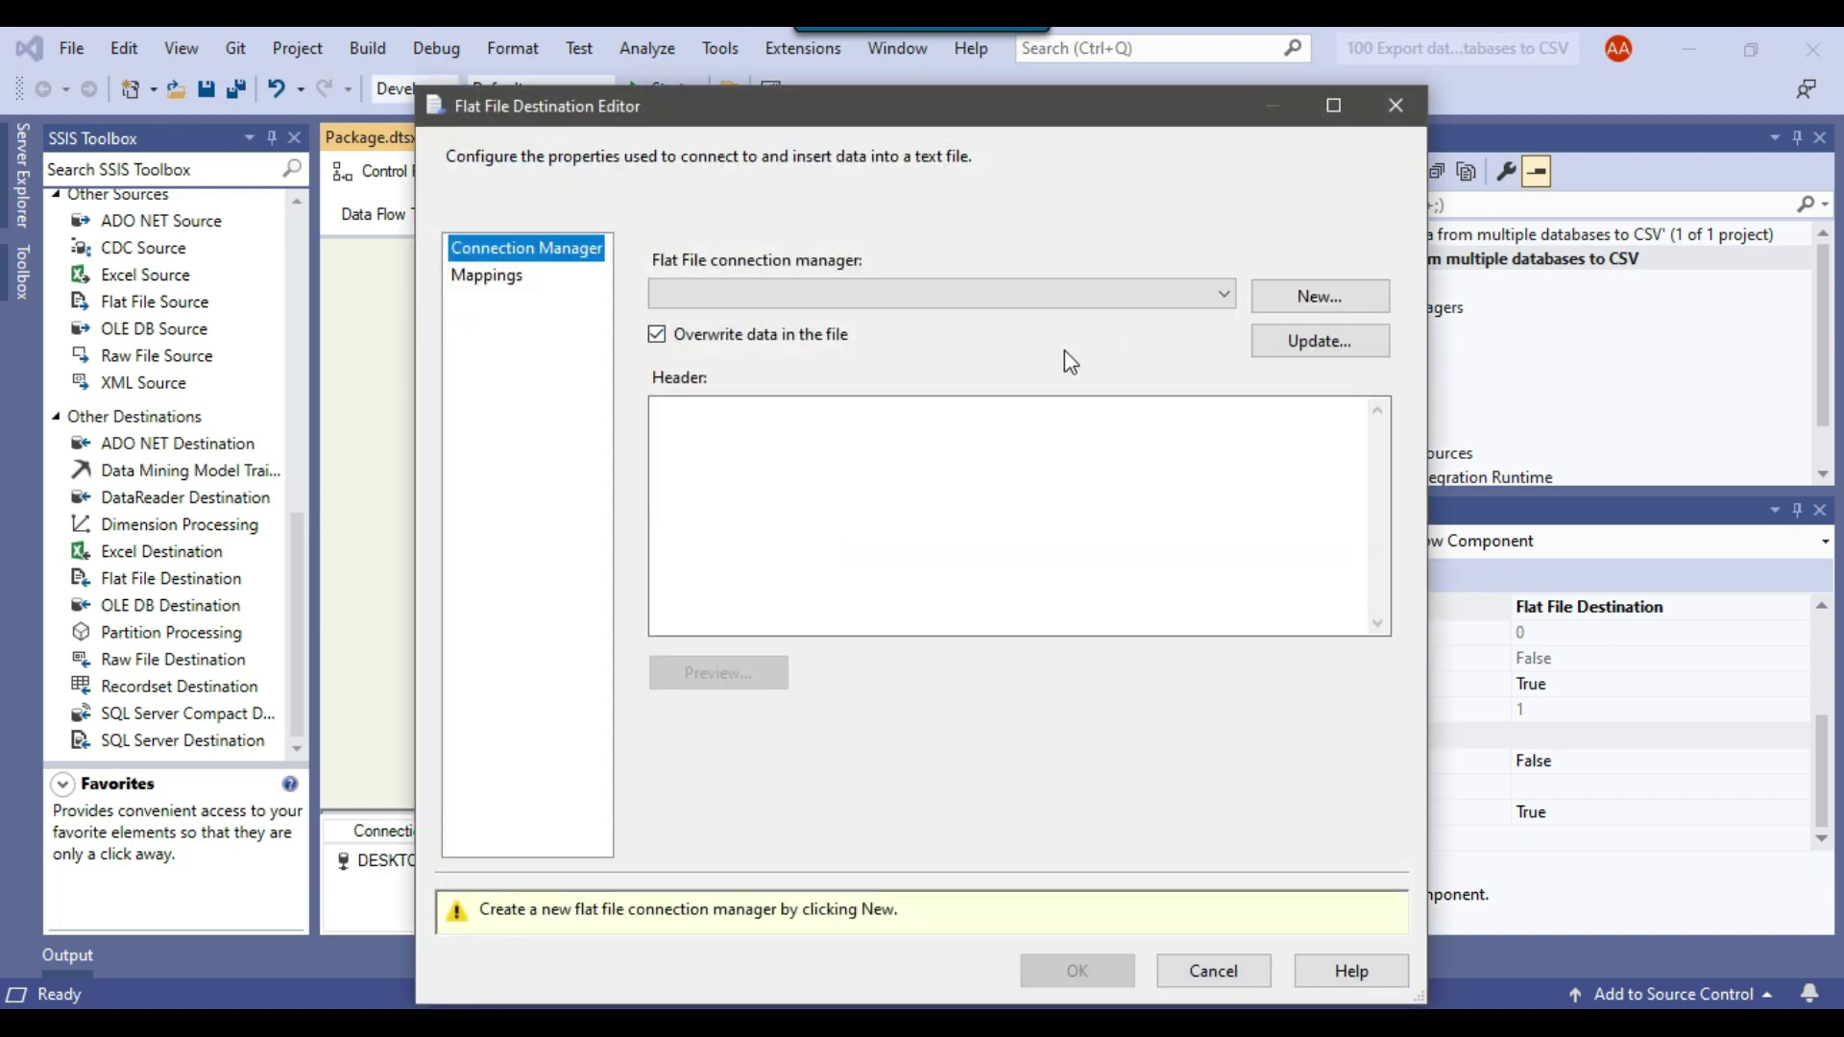
click(1304, 297)
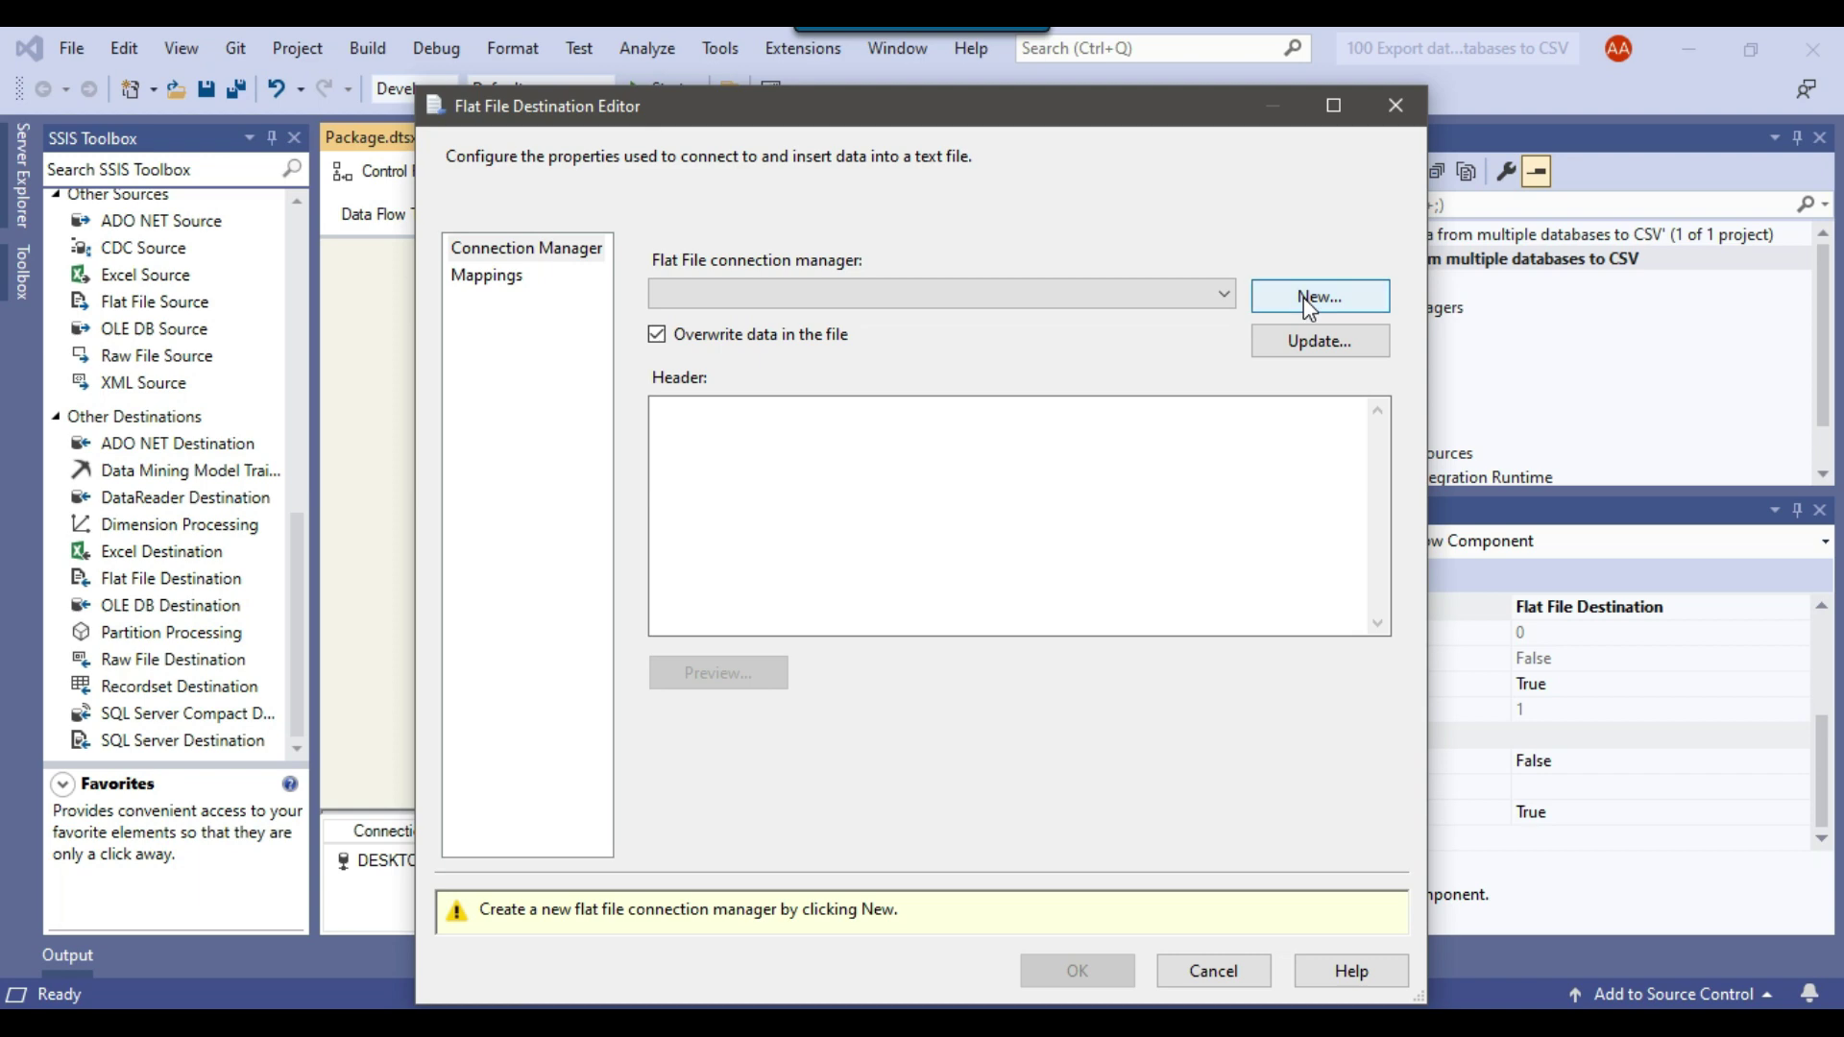
click(1304, 297)
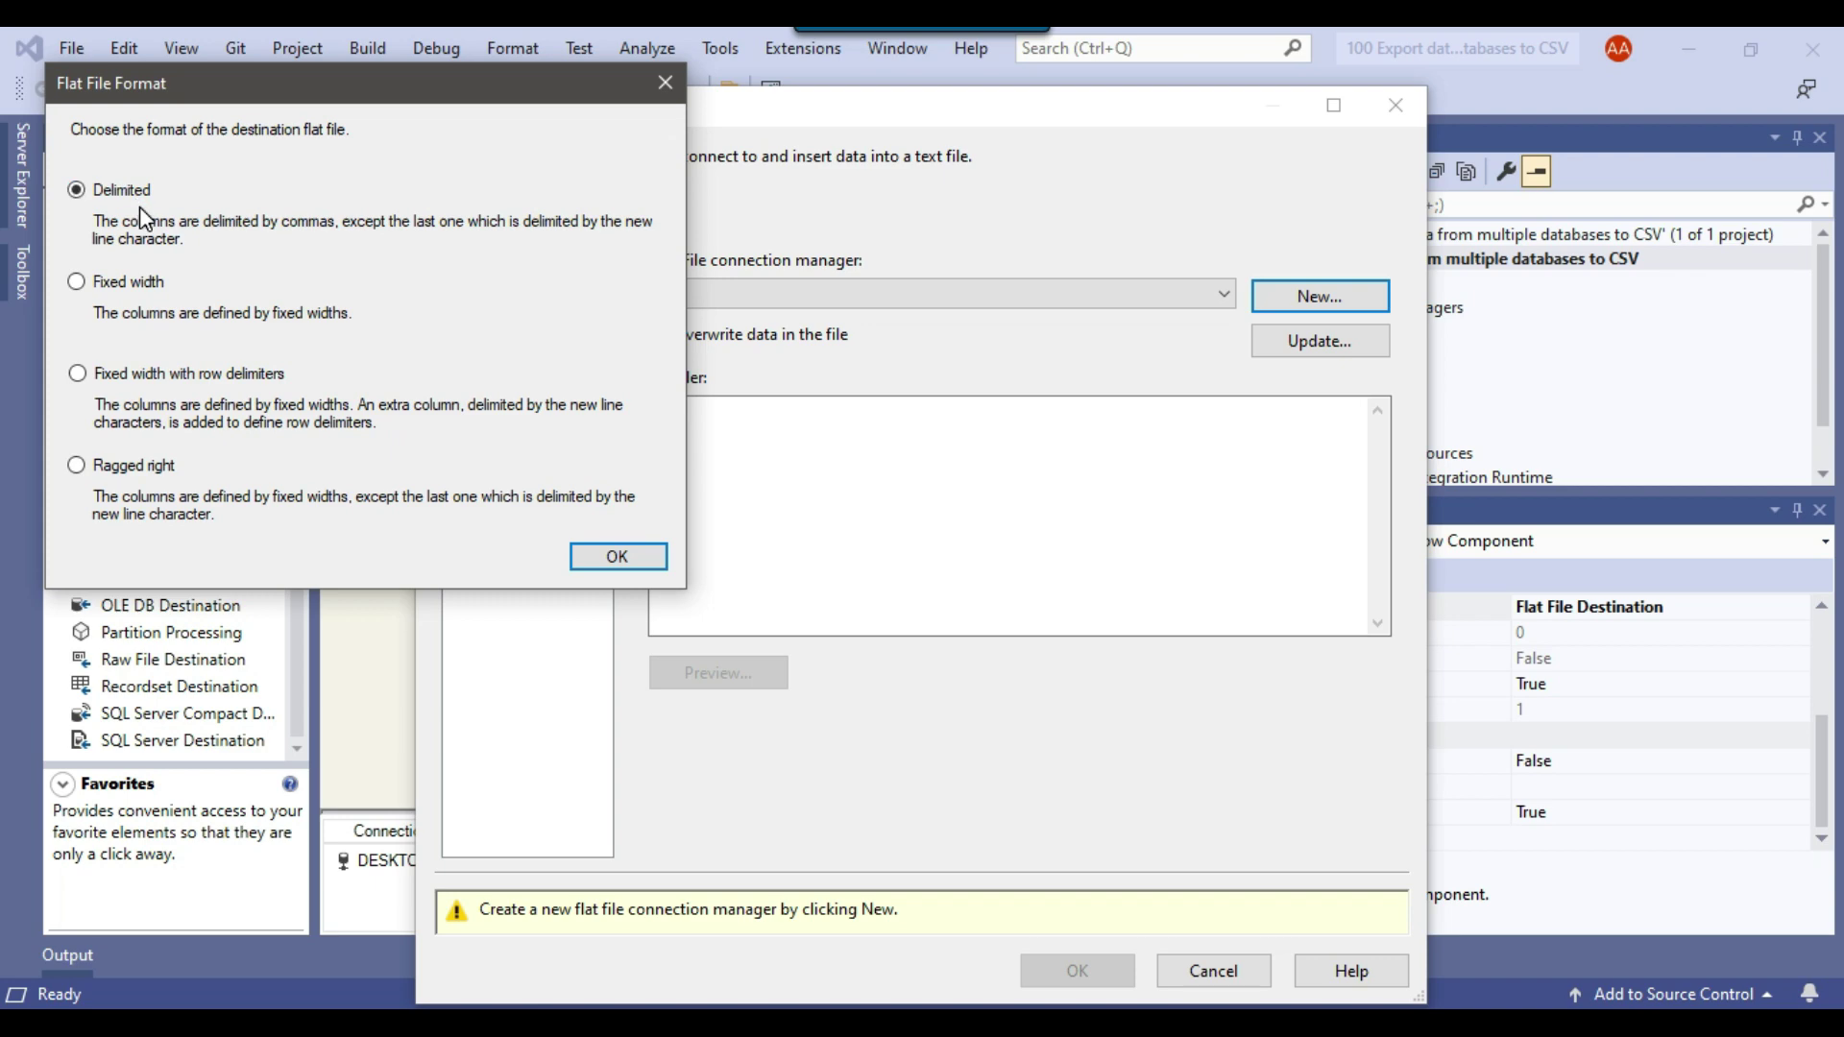
click(617, 558)
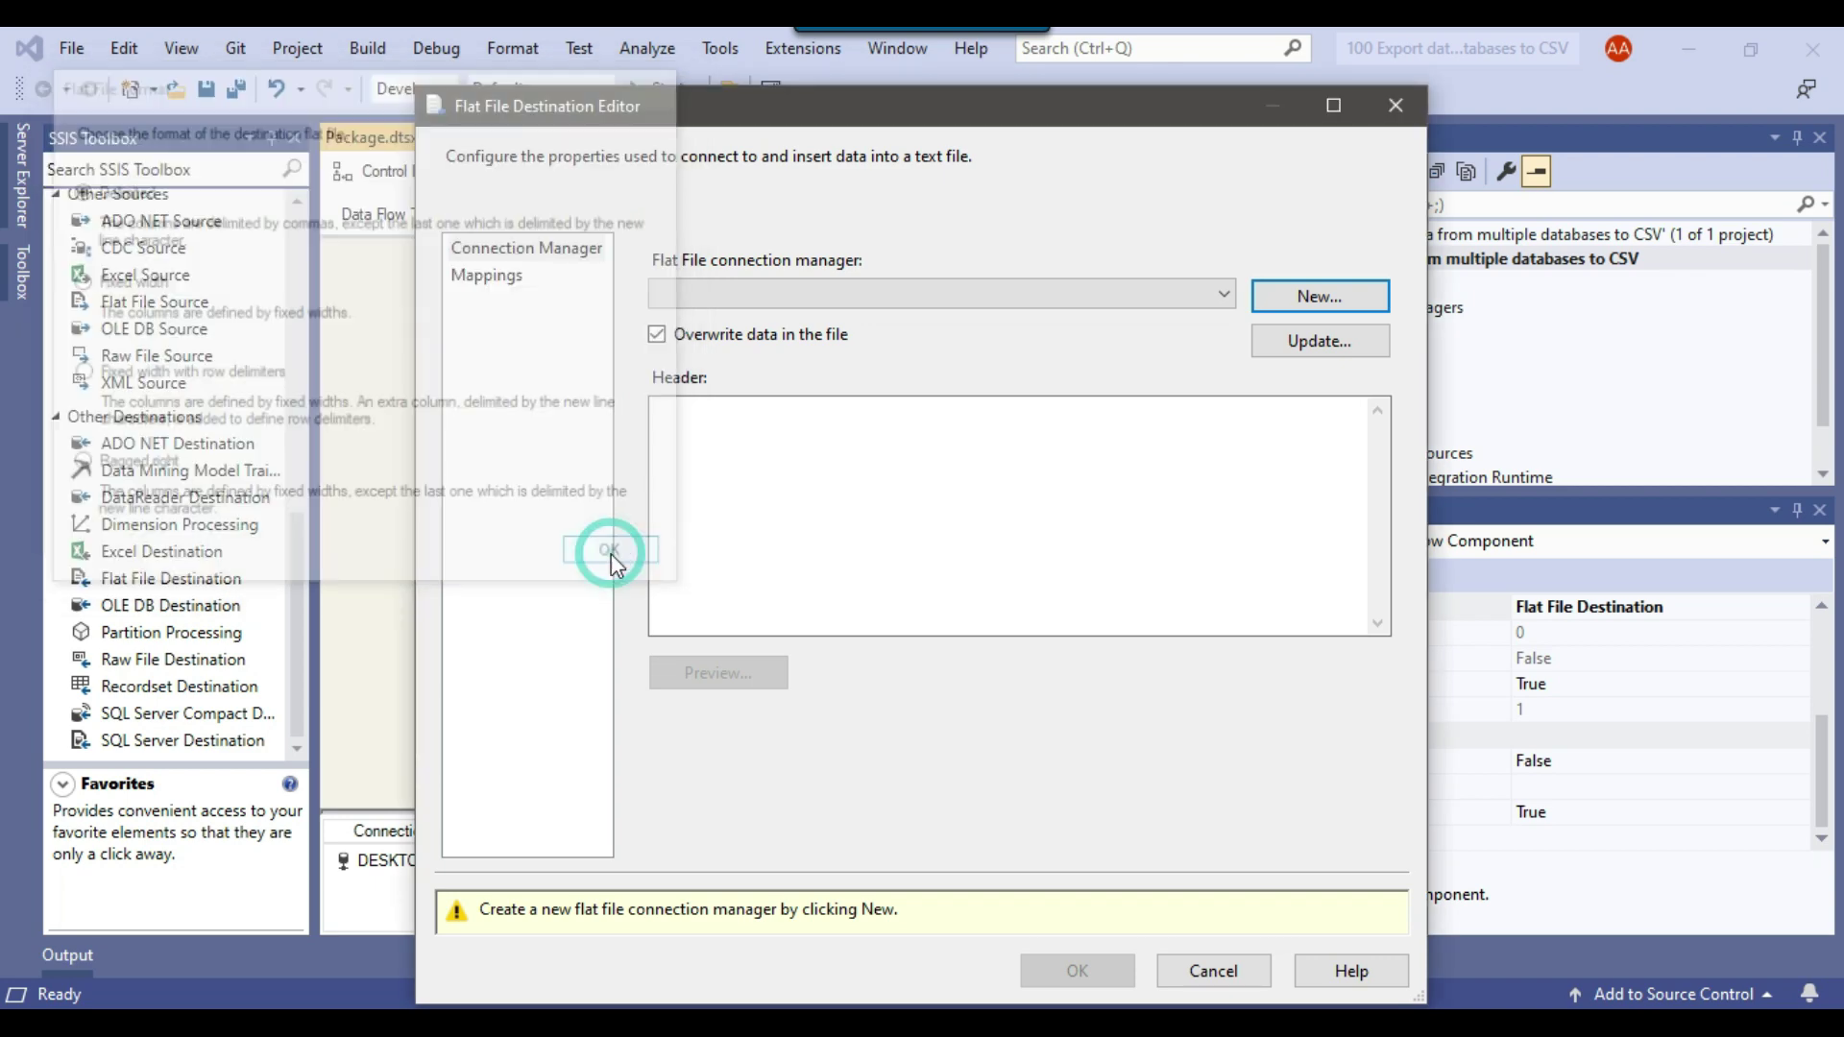
- Name the connection manager "flat file", select D:\Files\India.CSV as its file and enable column names in the first data row
text(flat )
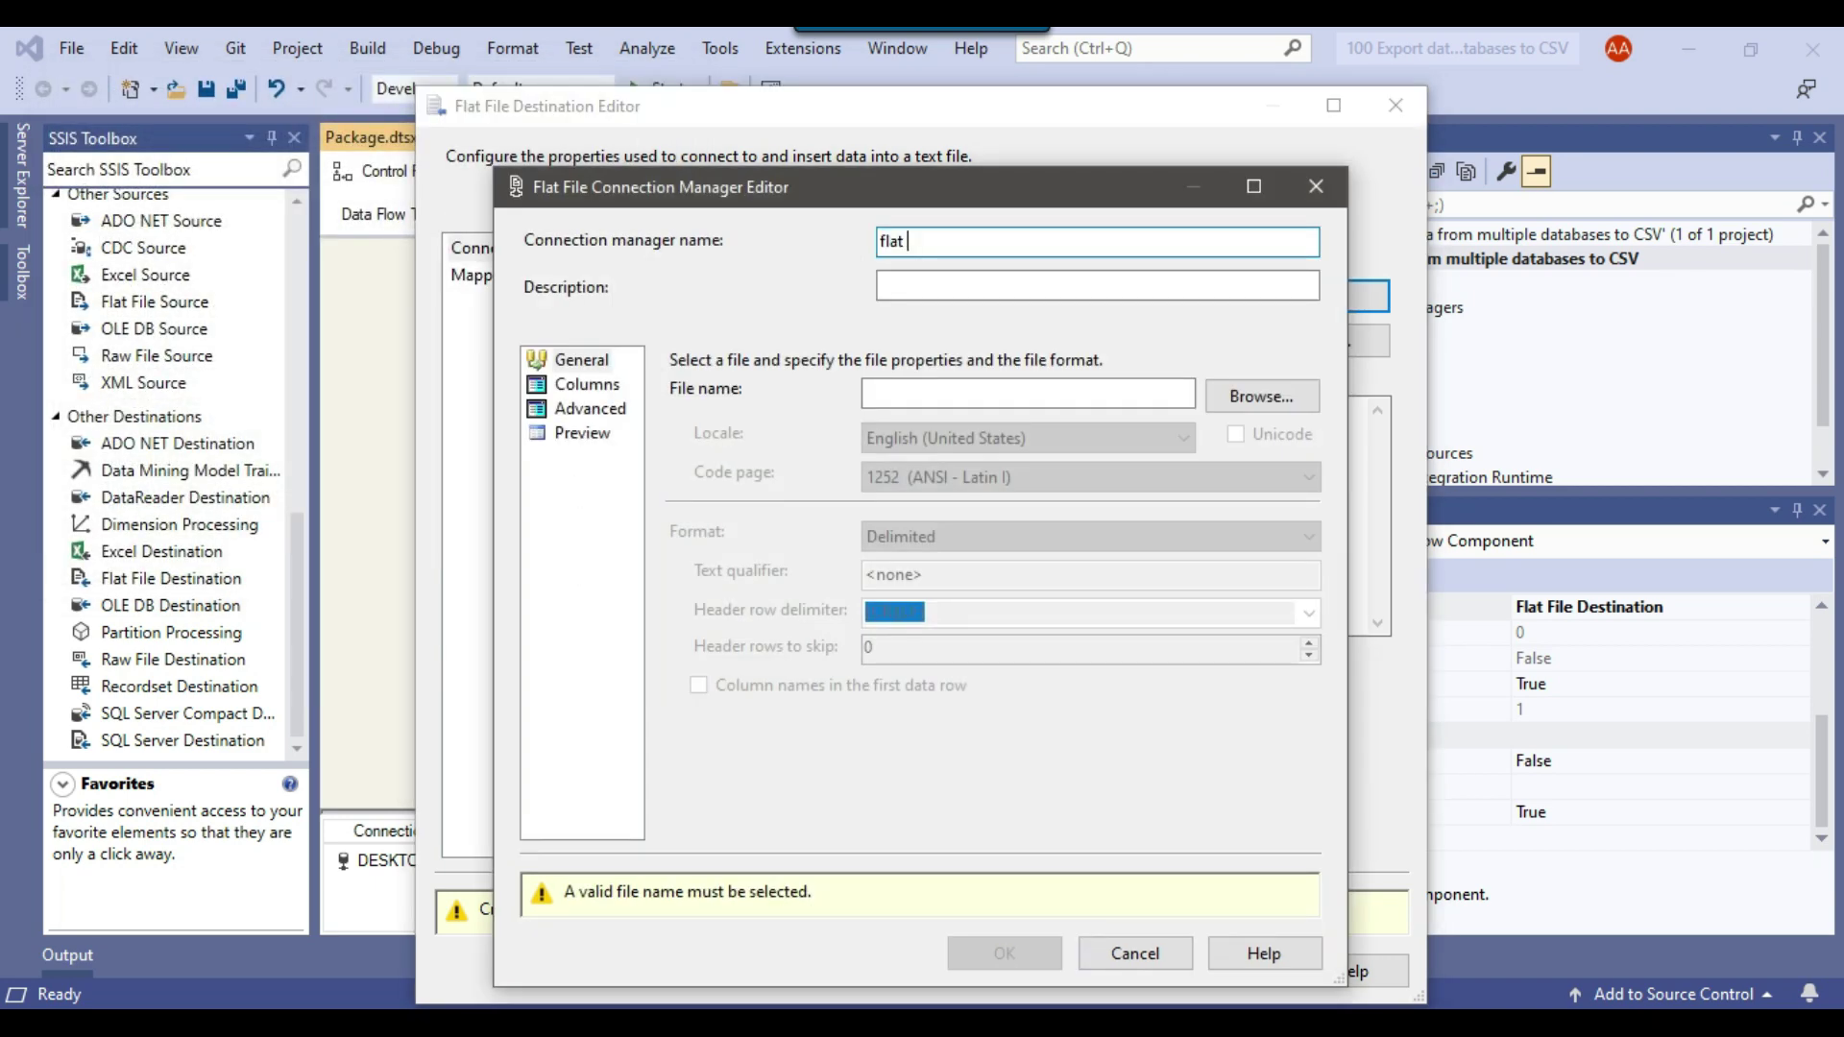
text(file)
click(1261, 394)
click(1648, 941)
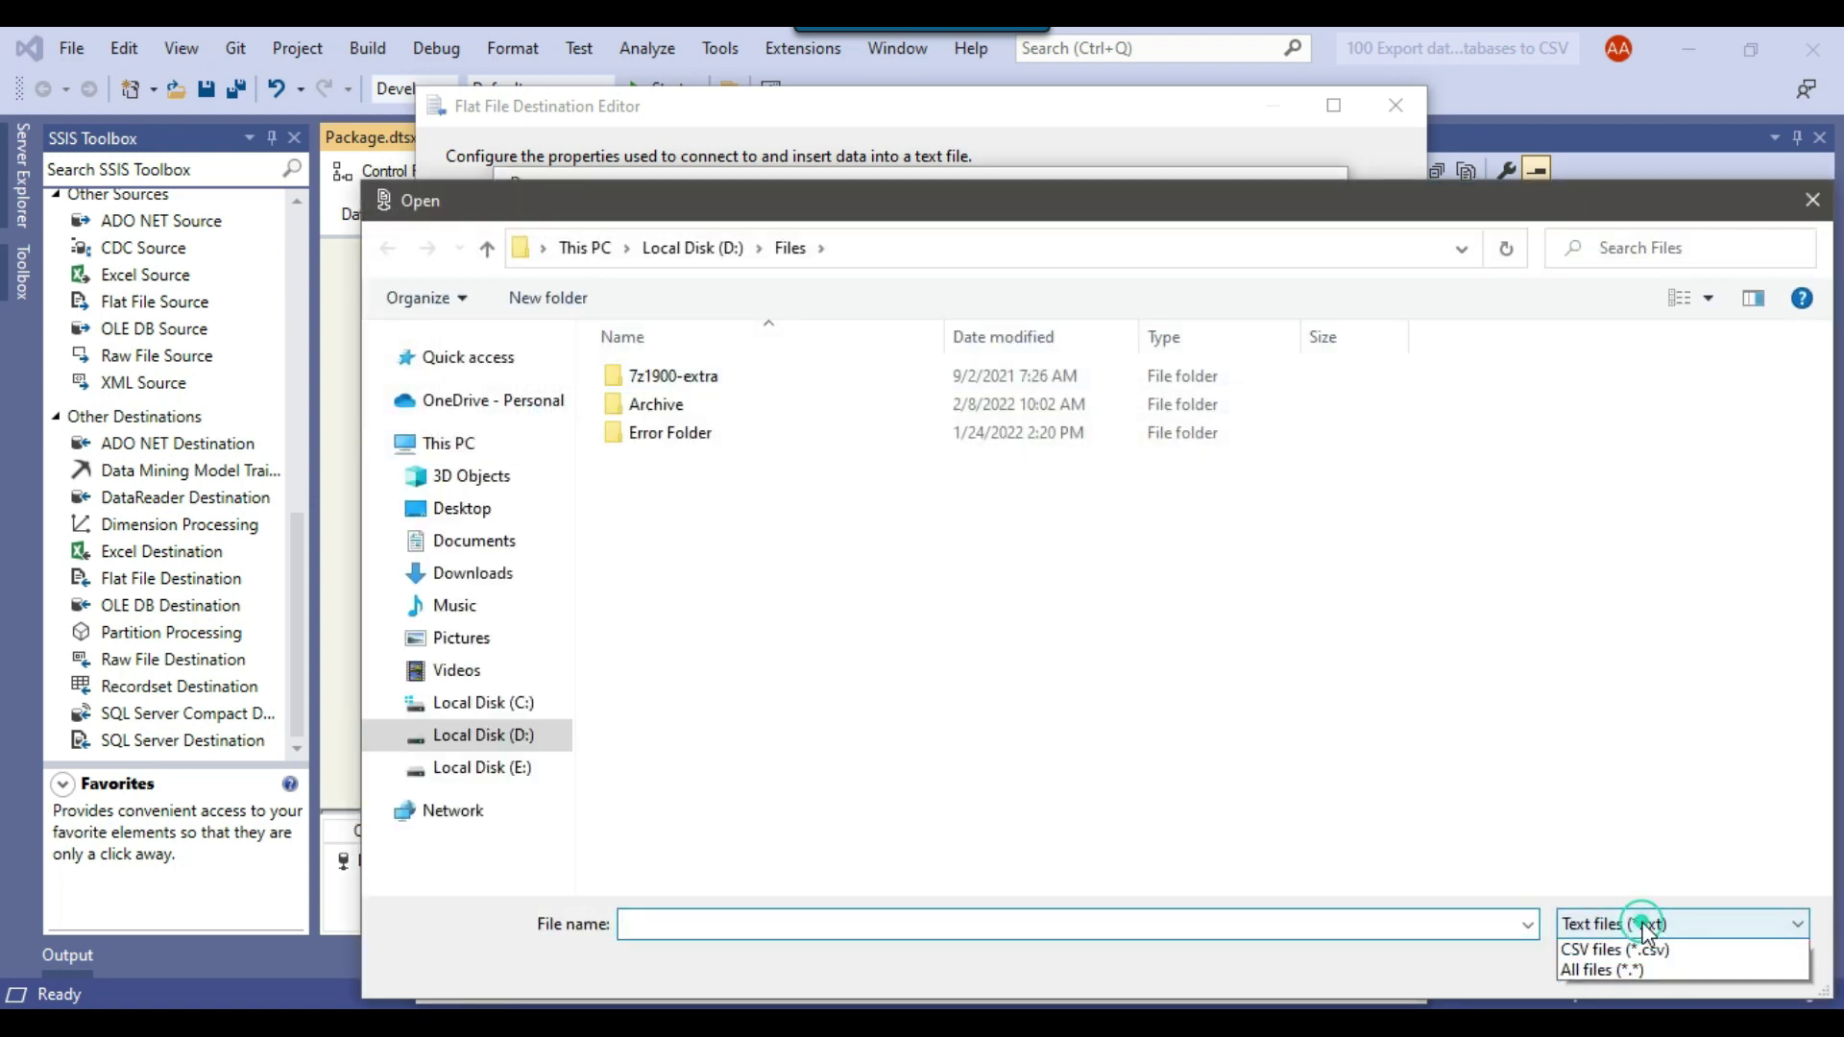
click(1633, 968)
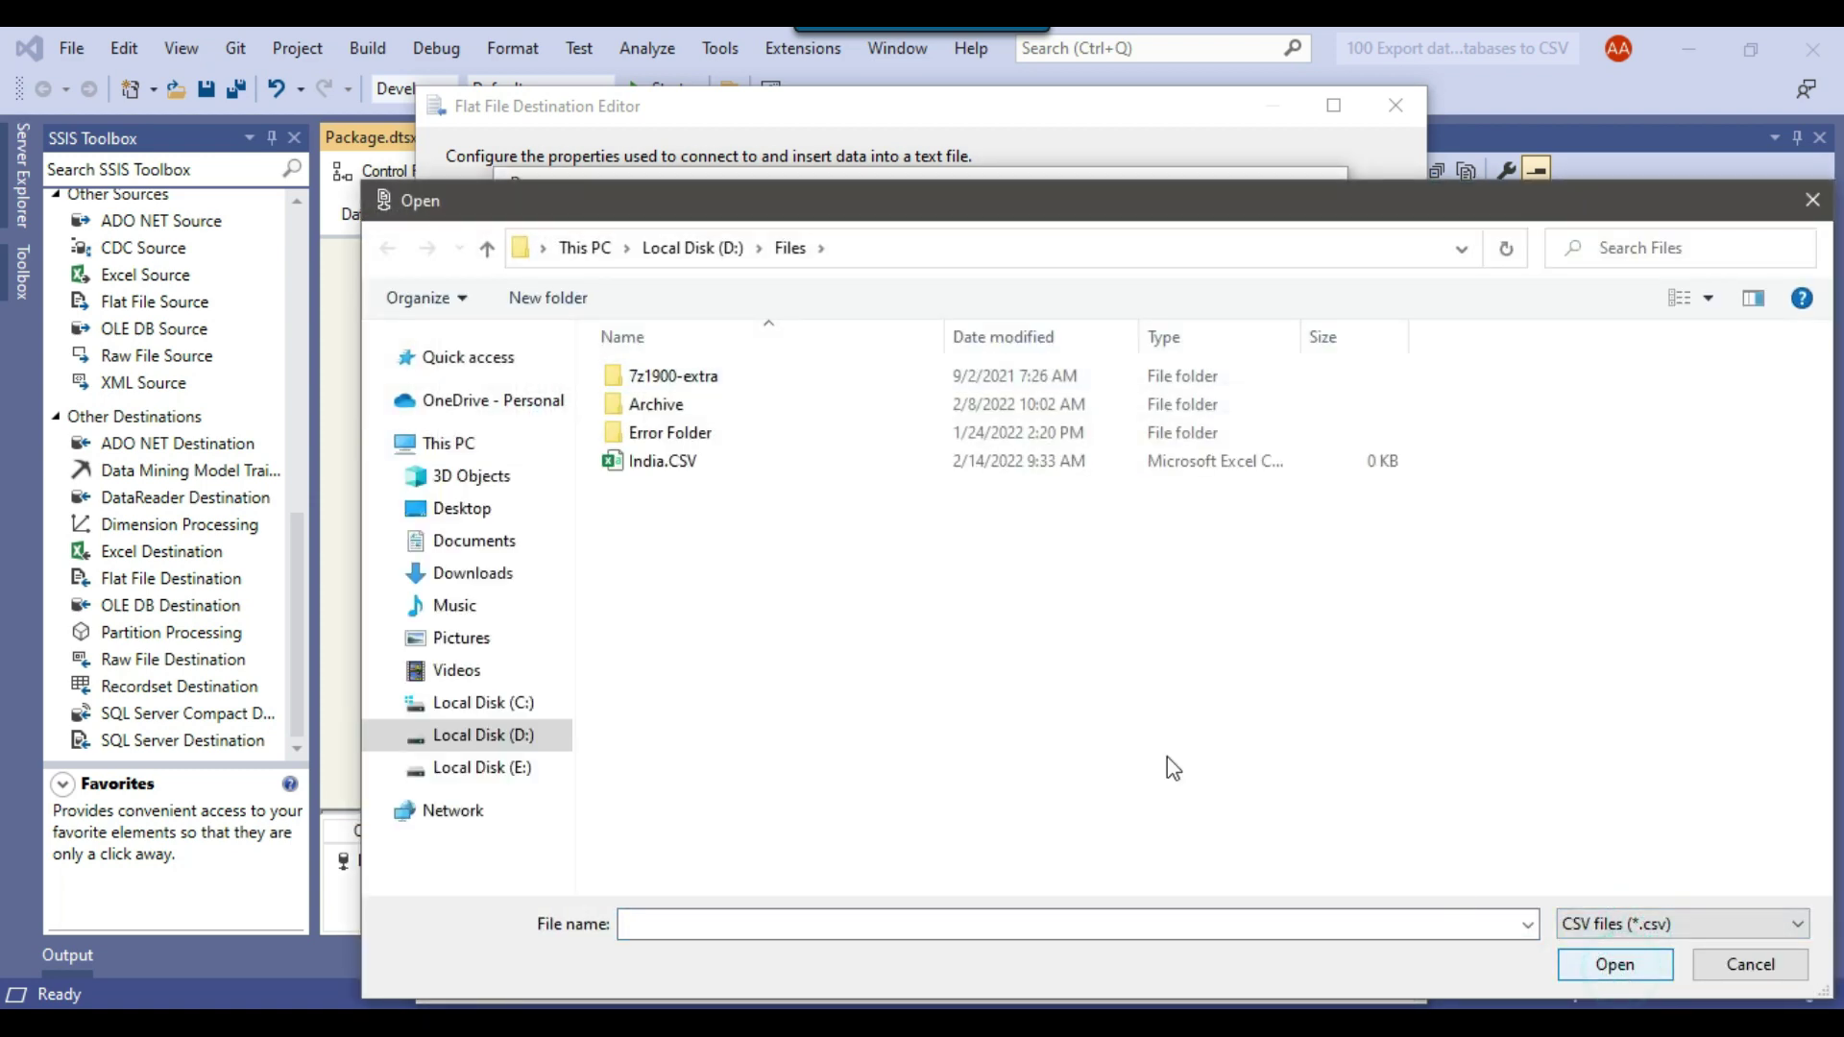
click(693, 471)
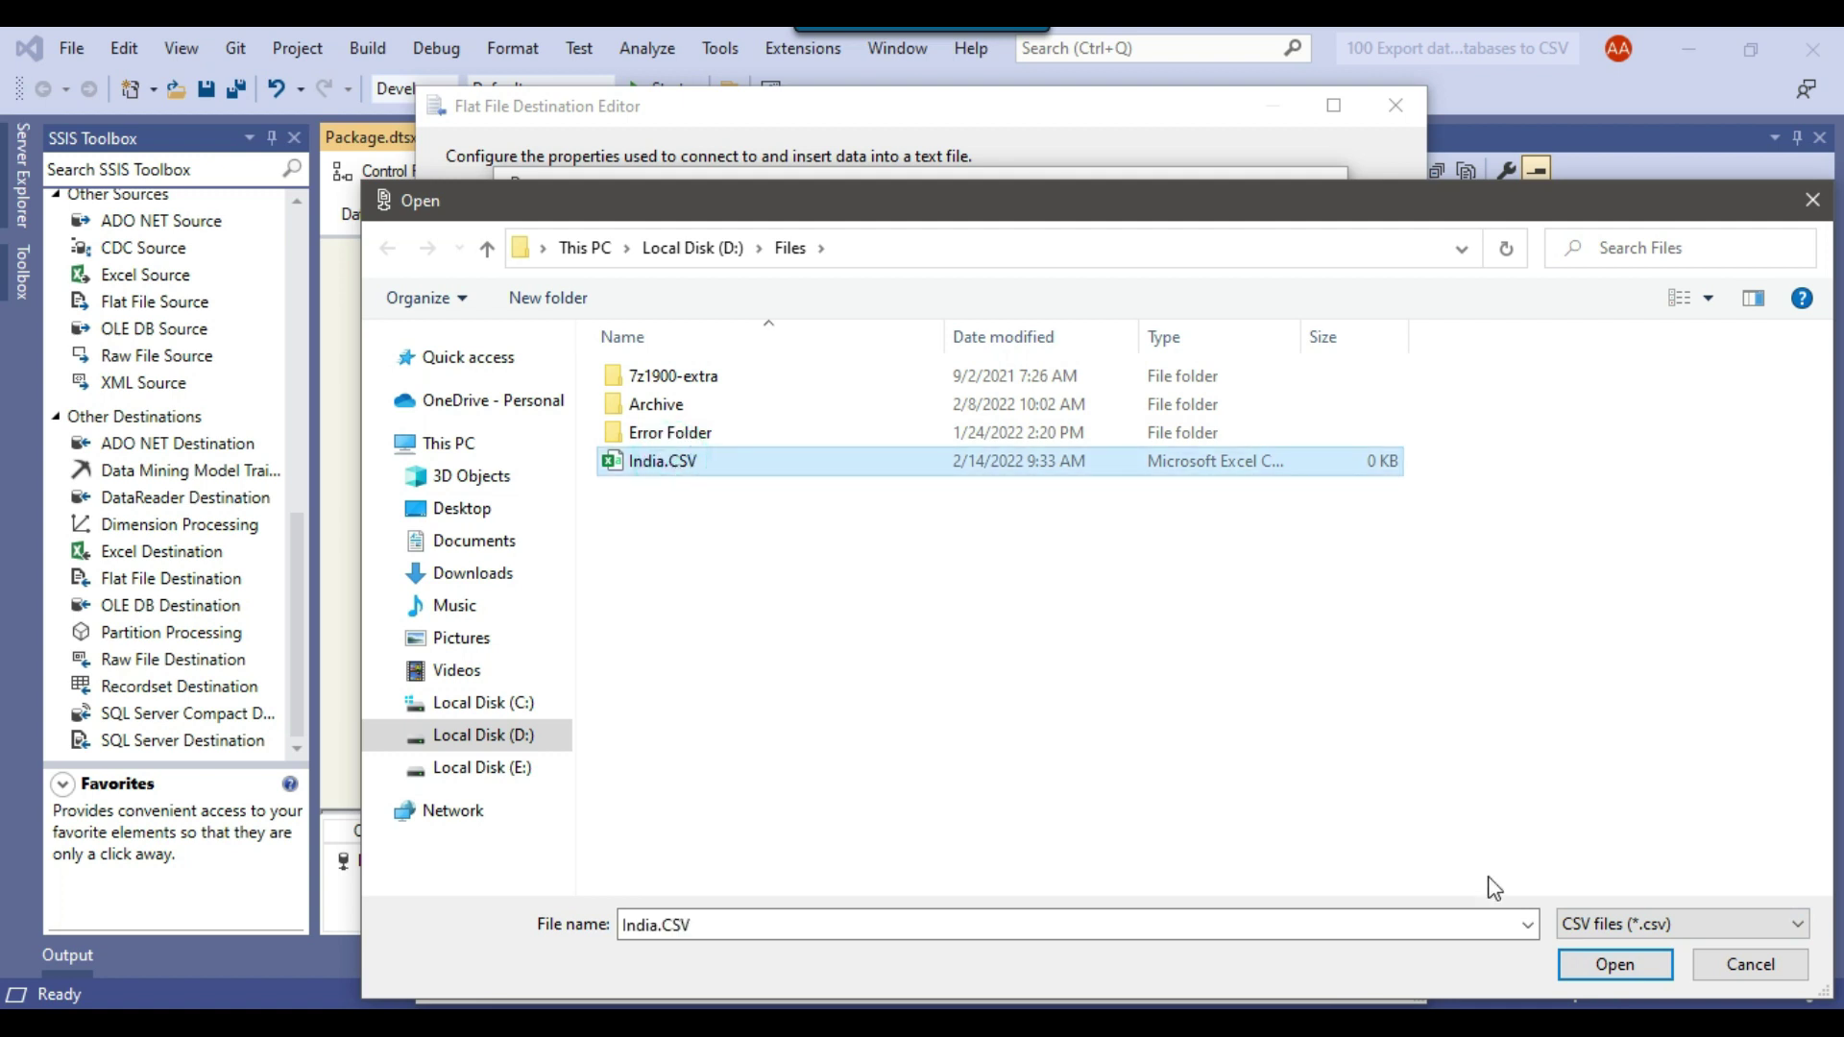
click(1614, 965)
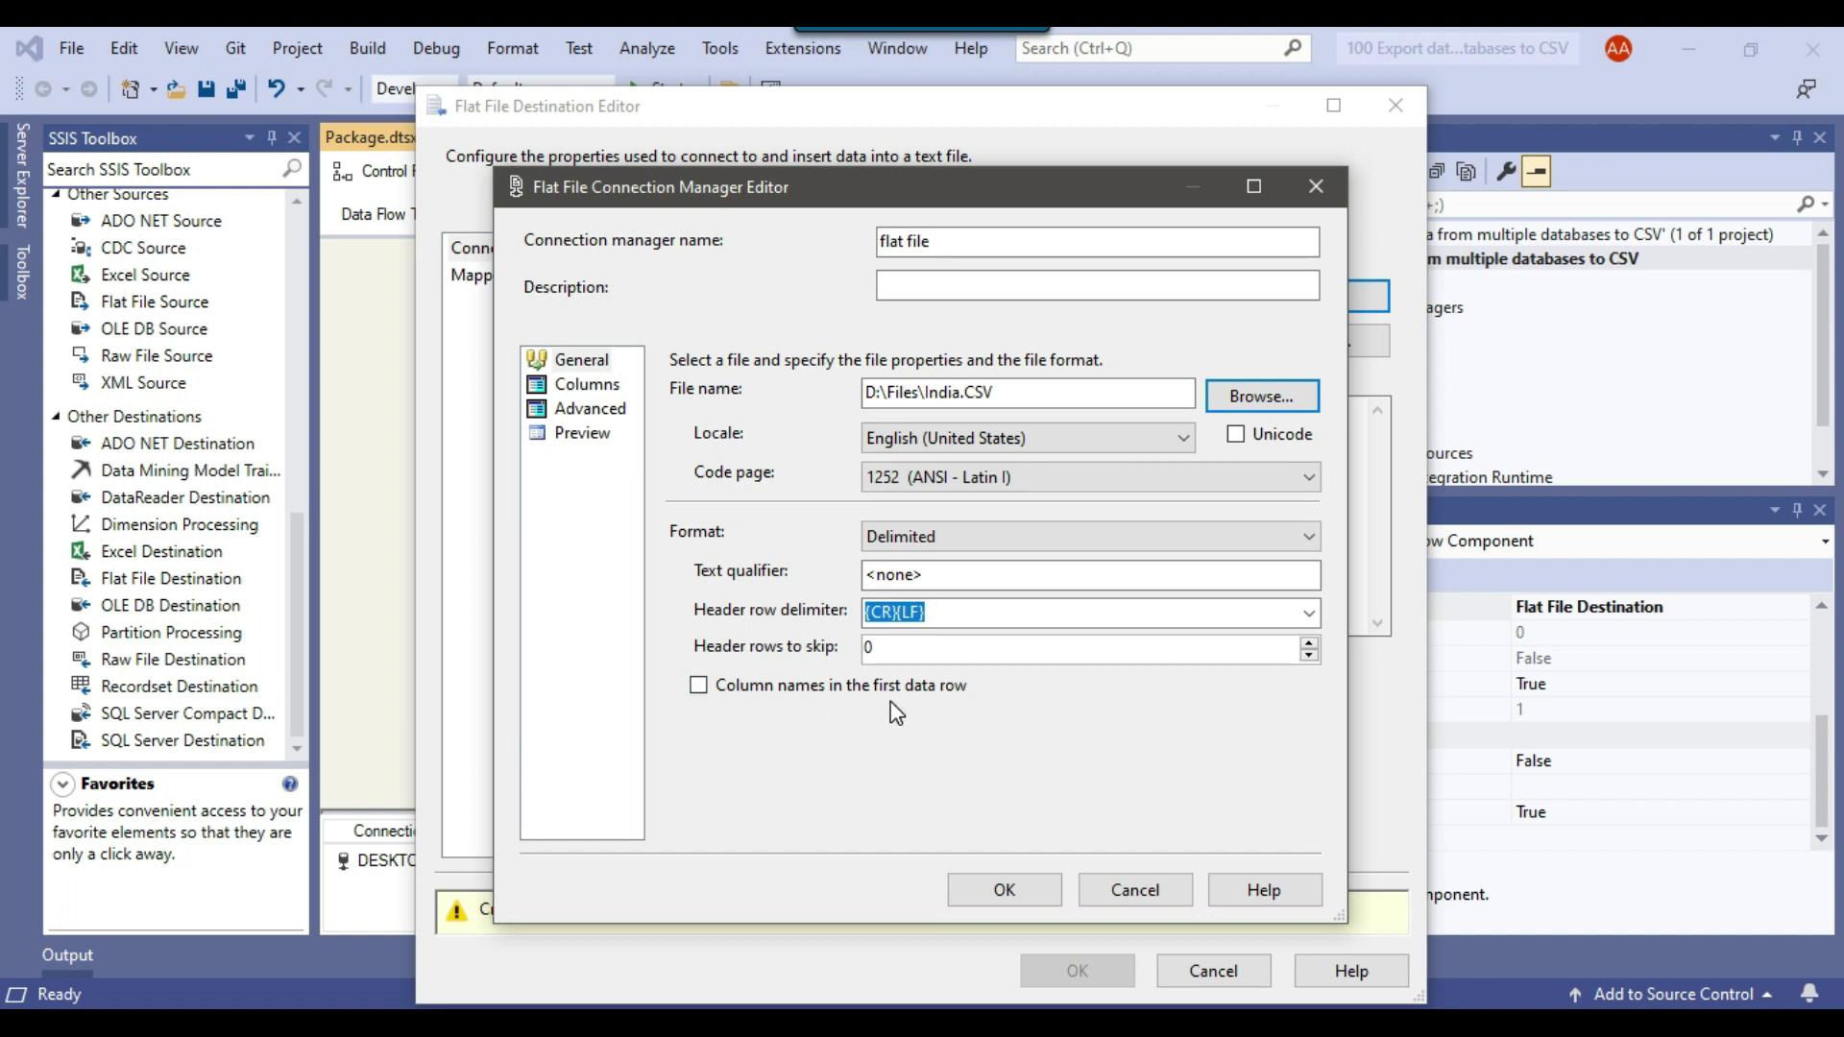
click(699, 685)
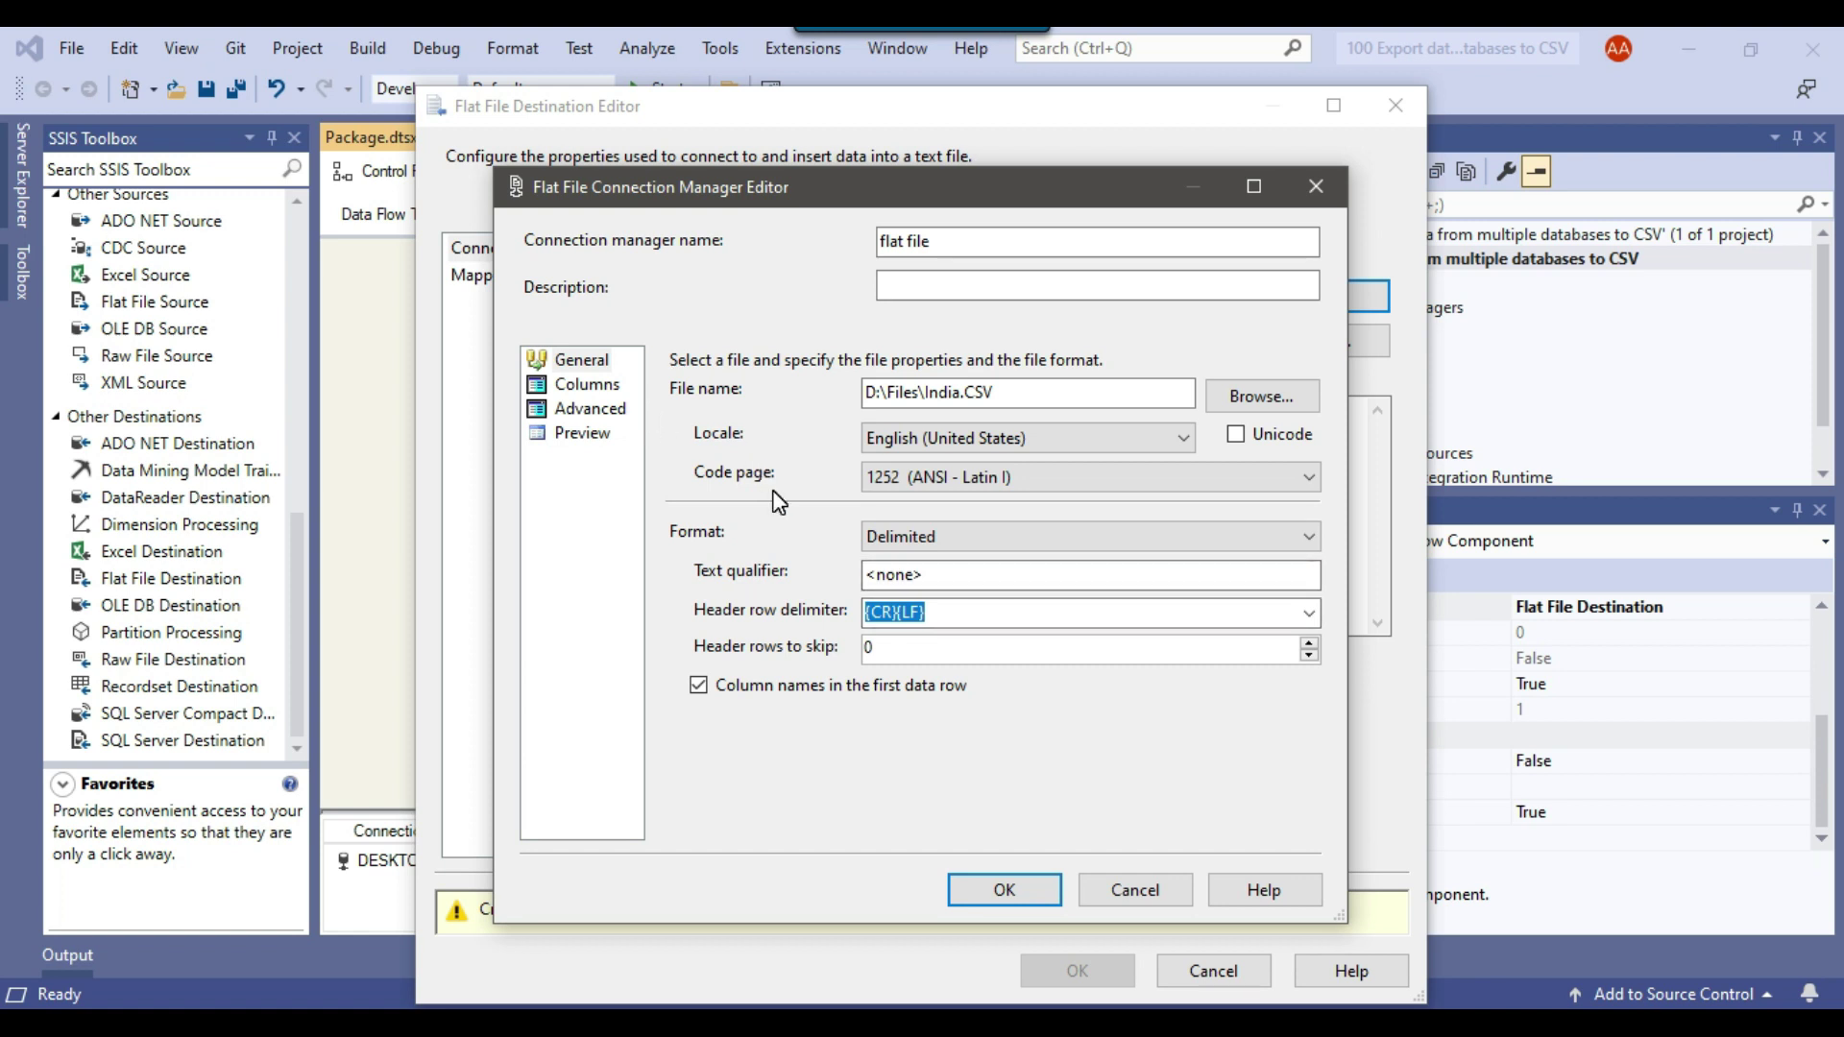
- Set the column delimiter to Vertical Bar {|} and accept the Flat File Destination's matching column mappings
click(587, 387)
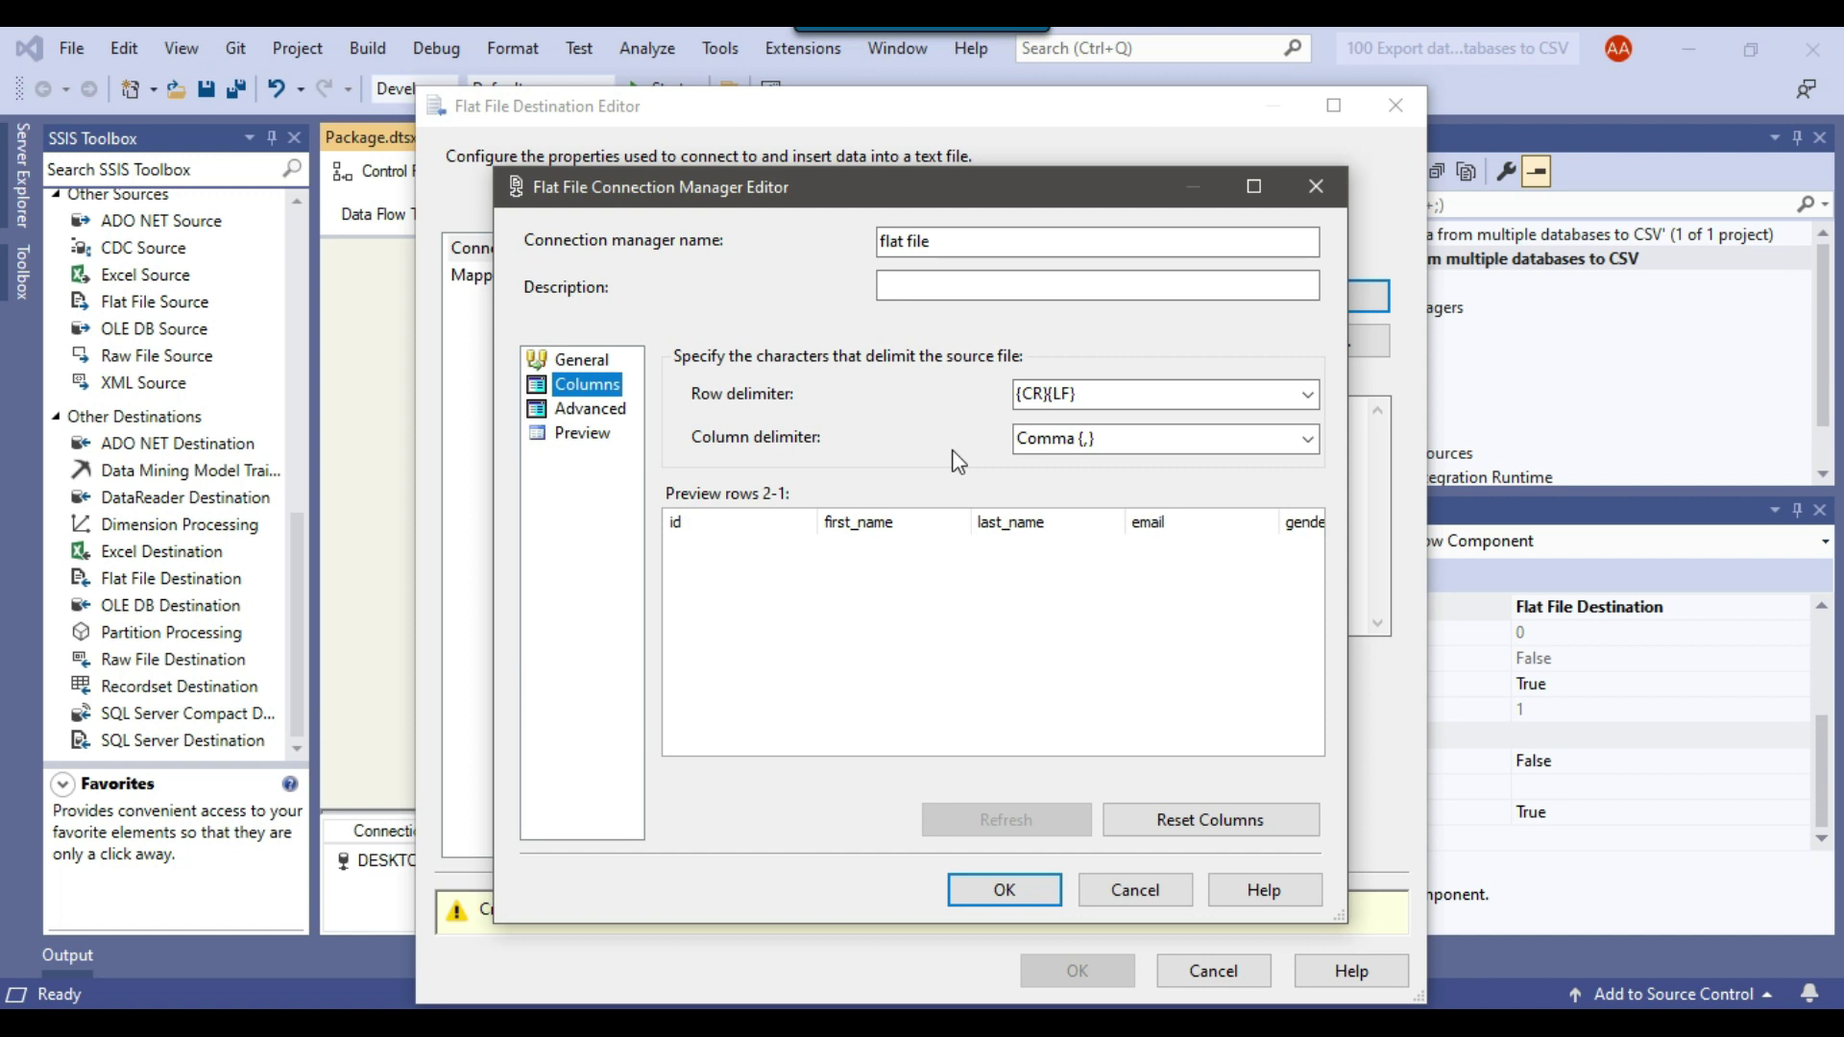
click(1310, 438)
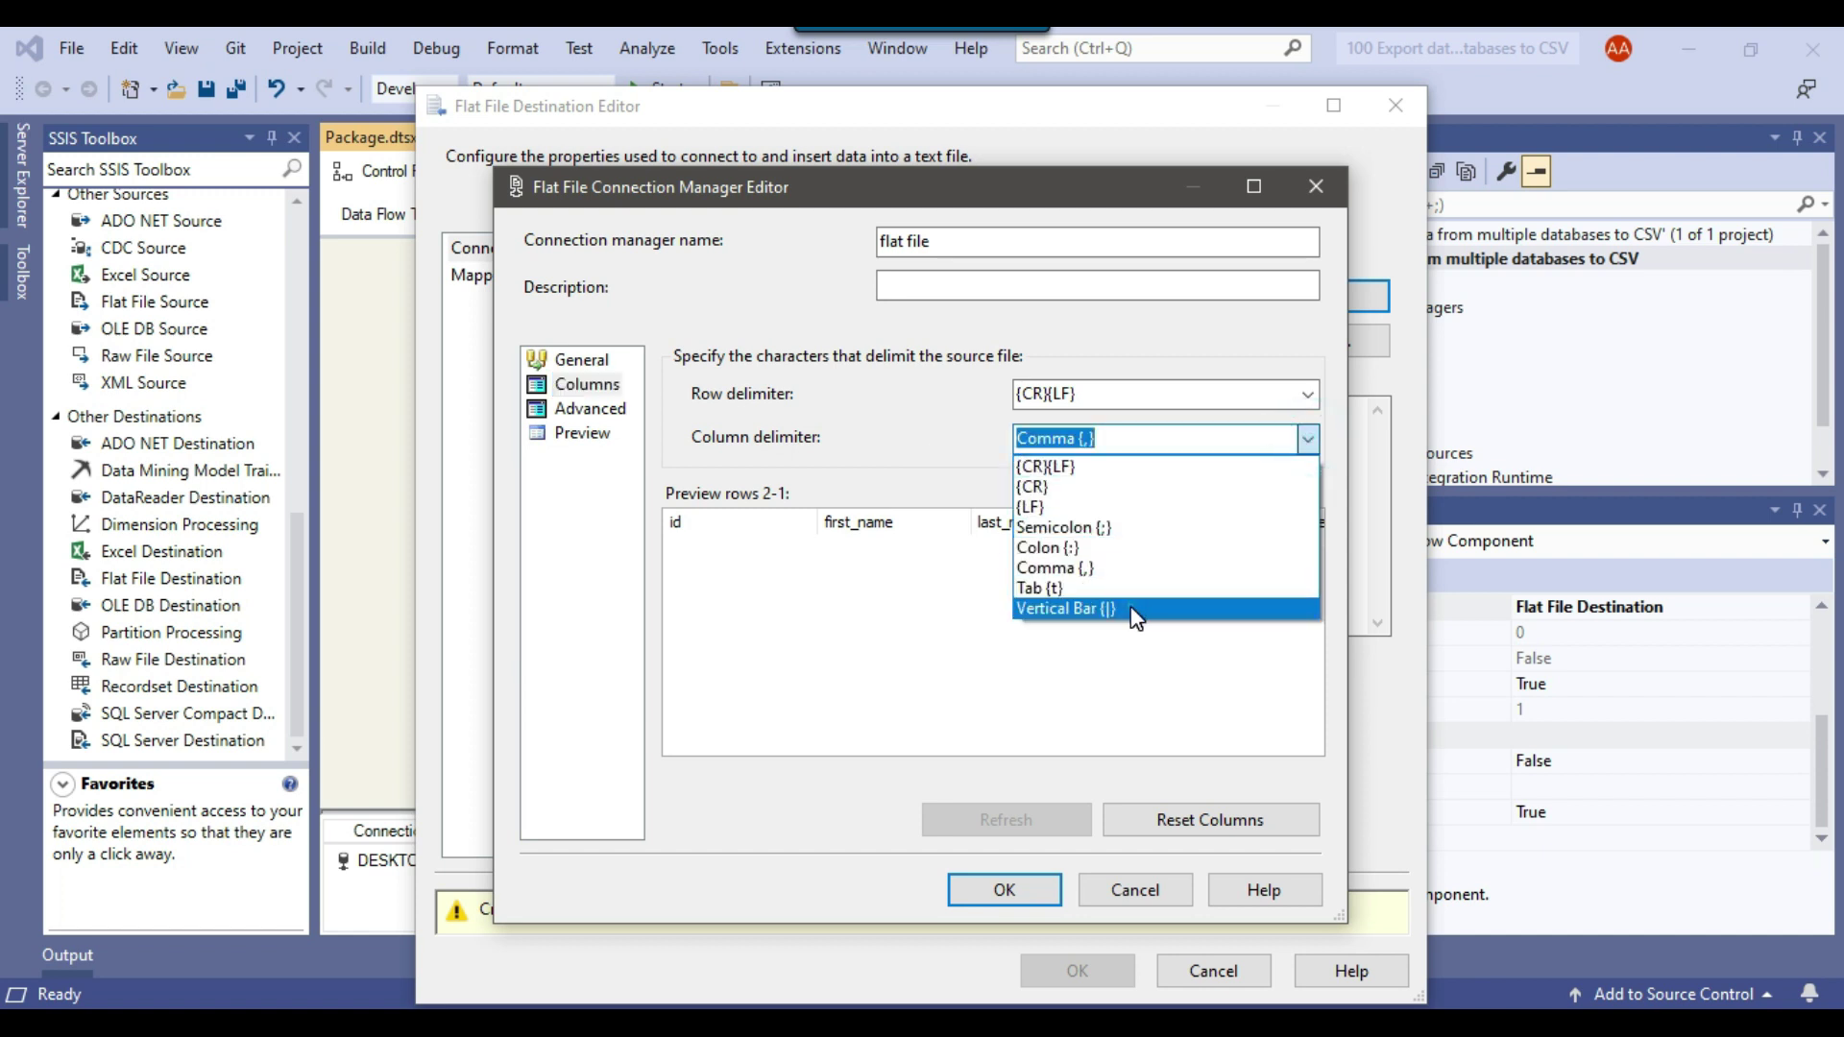
click(1138, 607)
click(1001, 888)
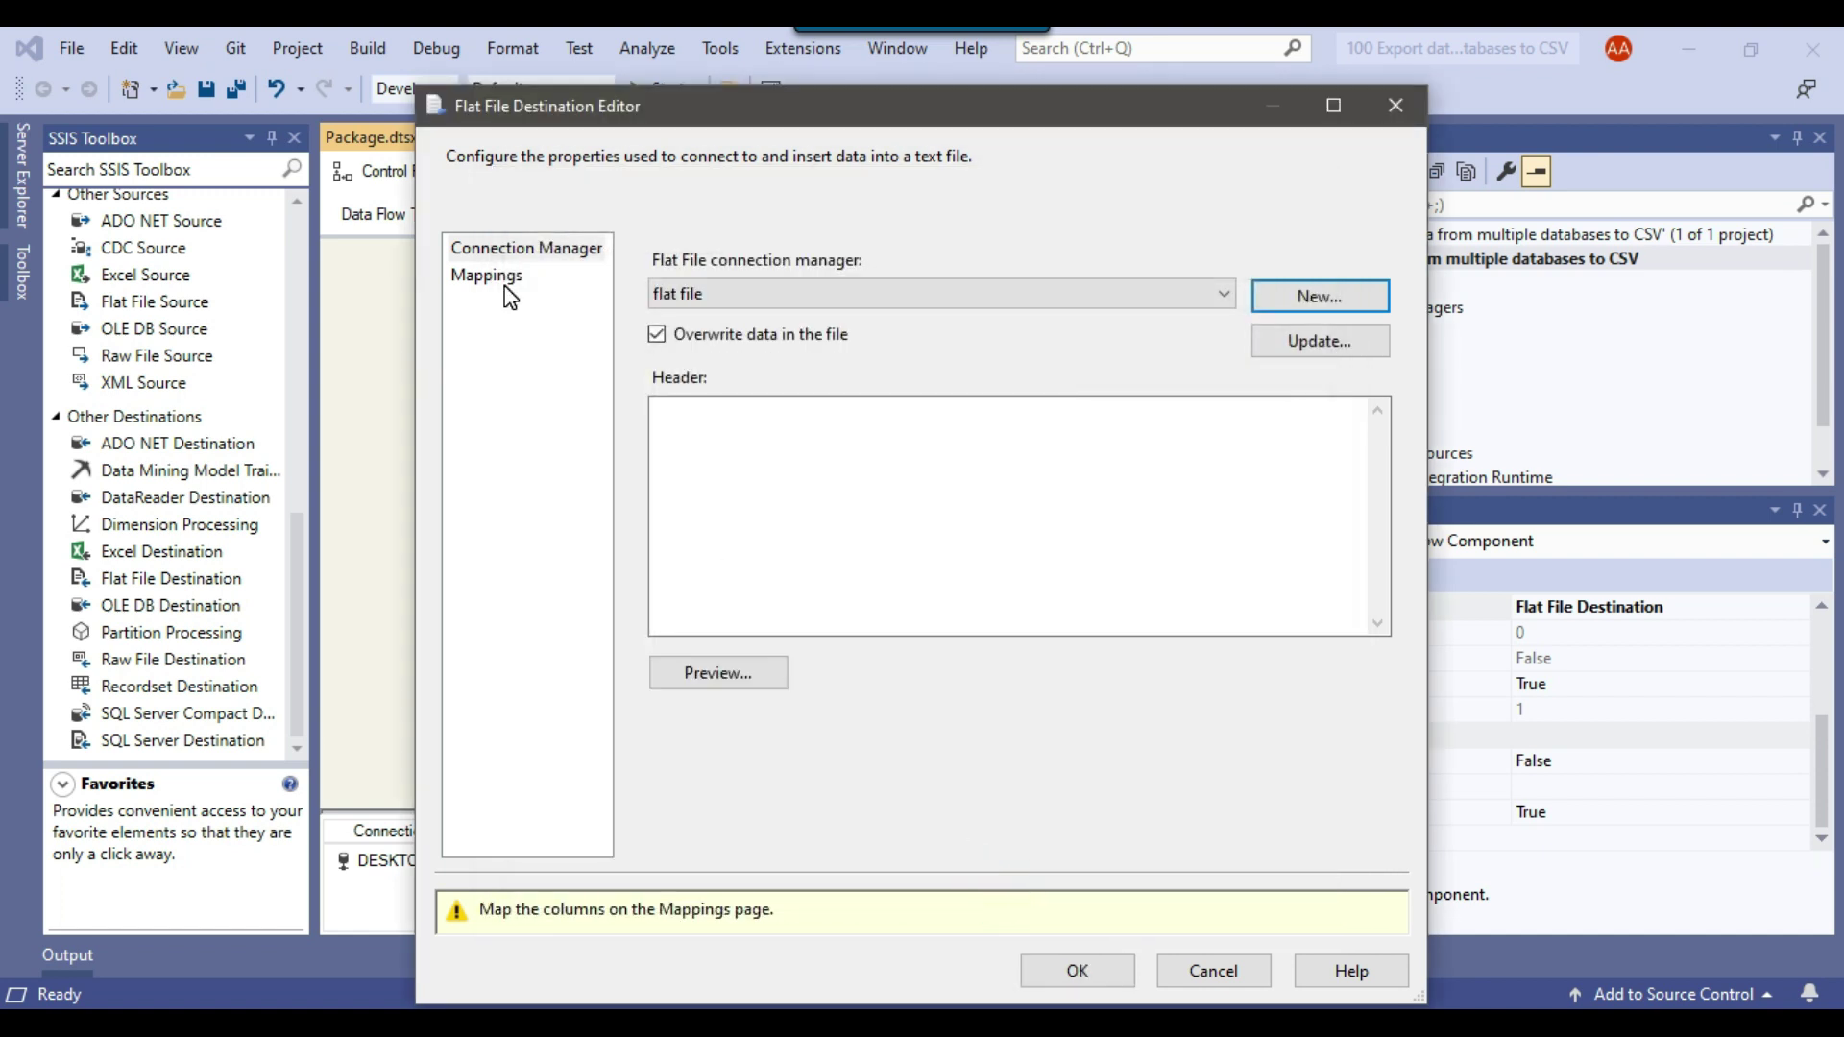
click(495, 277)
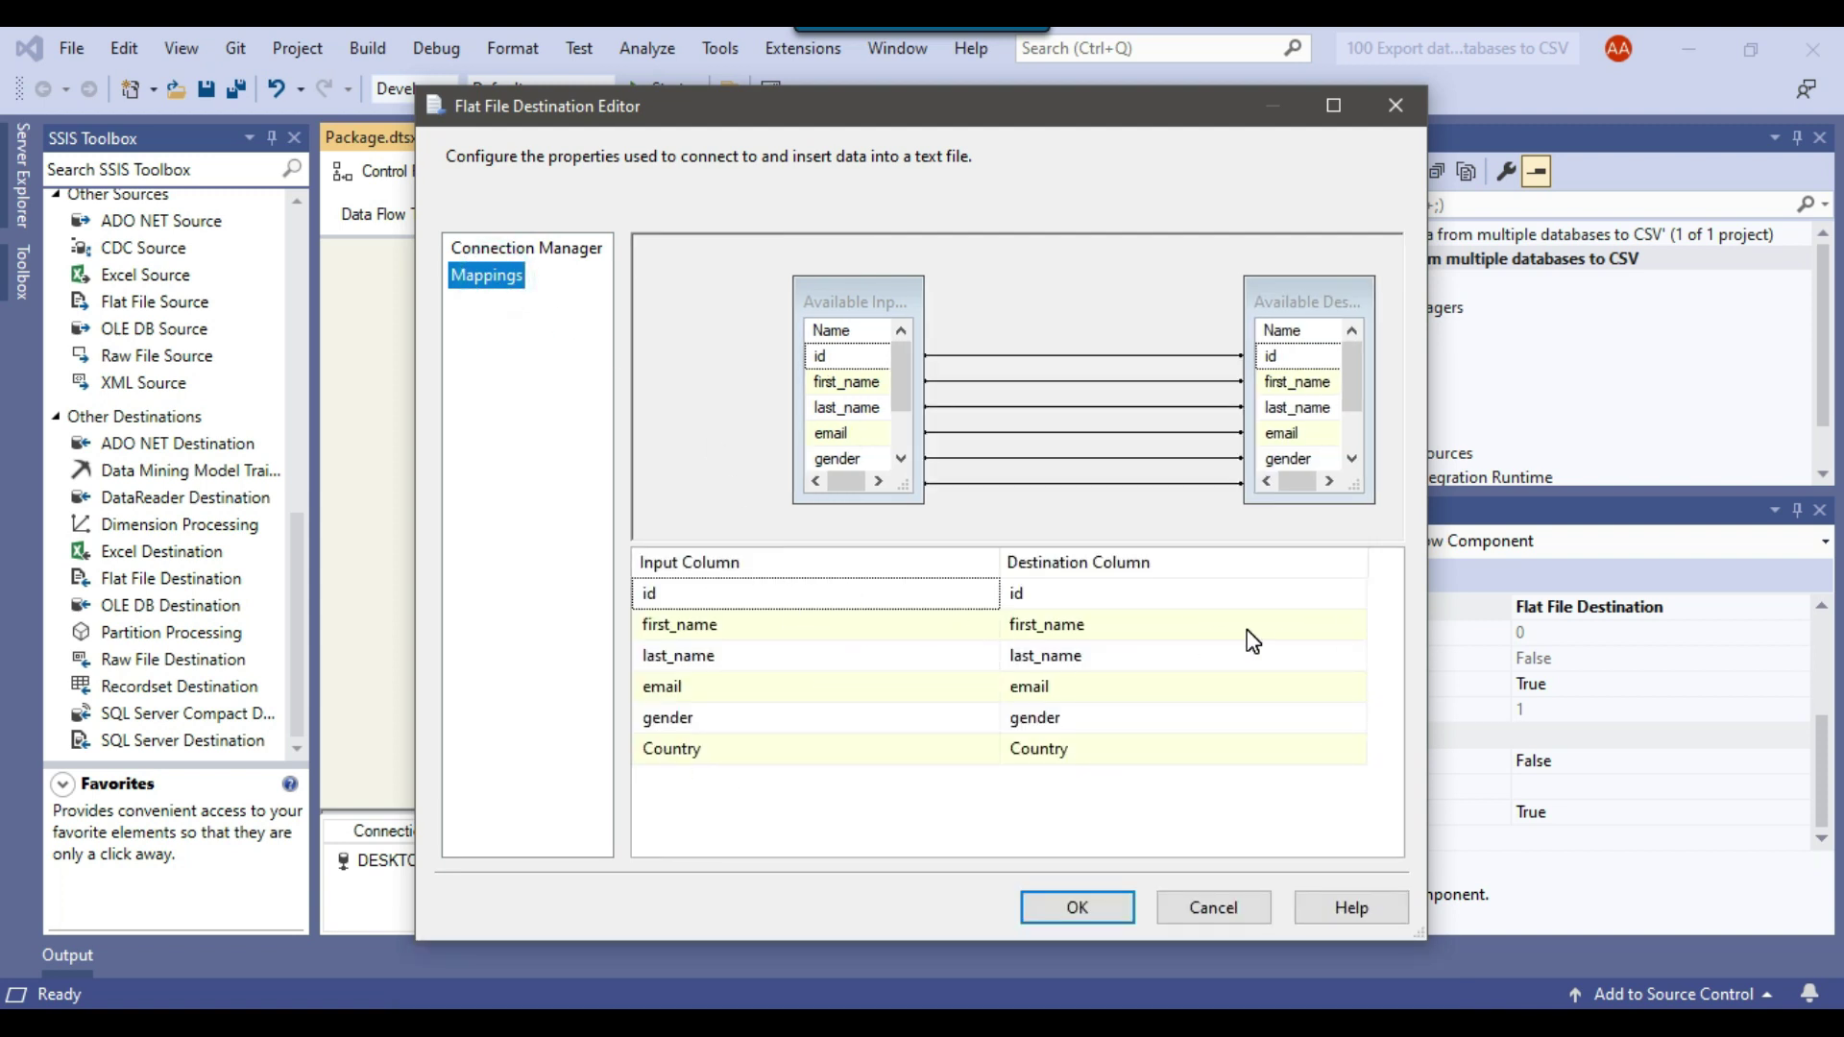
click(1083, 910)
- Open the property expressions of the flat file connection manager and choose ConnectionString as the property
click(662, 861)
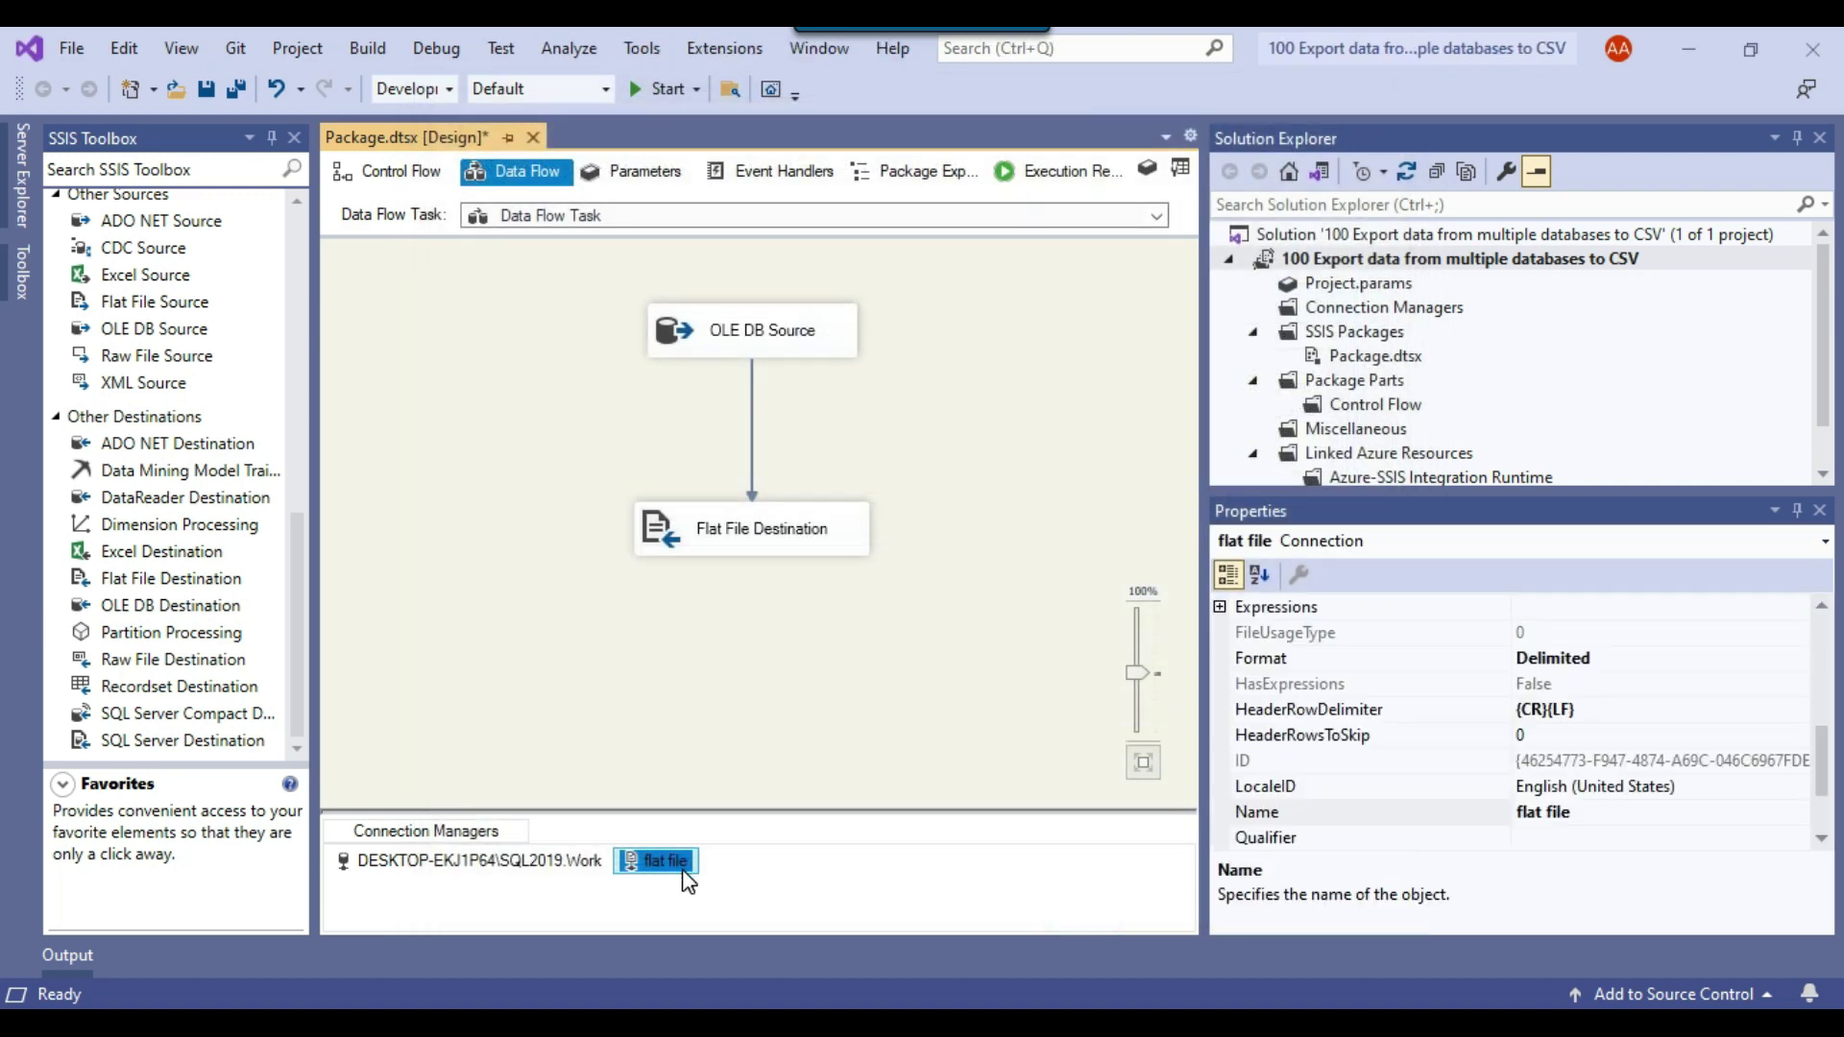
right_click(687, 877)
click(816, 981)
scroll(1221, 689, up, 1)
click(1222, 689)
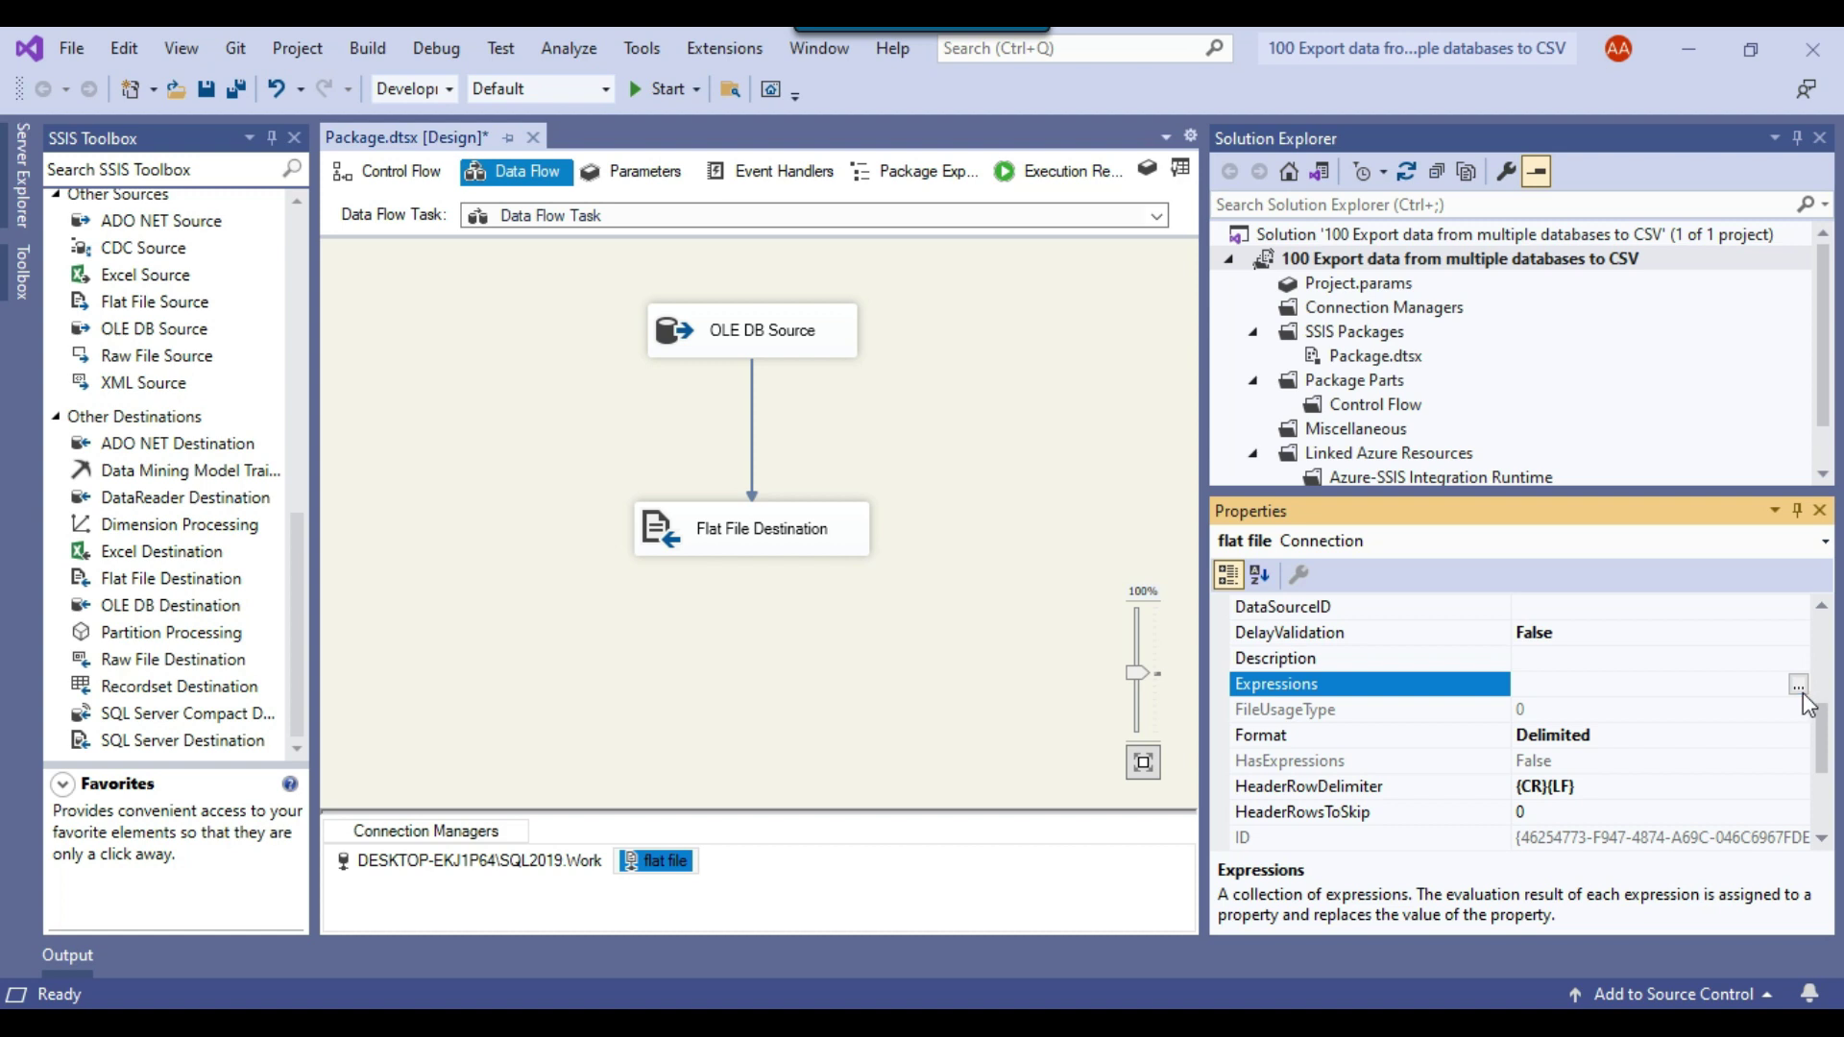
click(1799, 684)
click(823, 411)
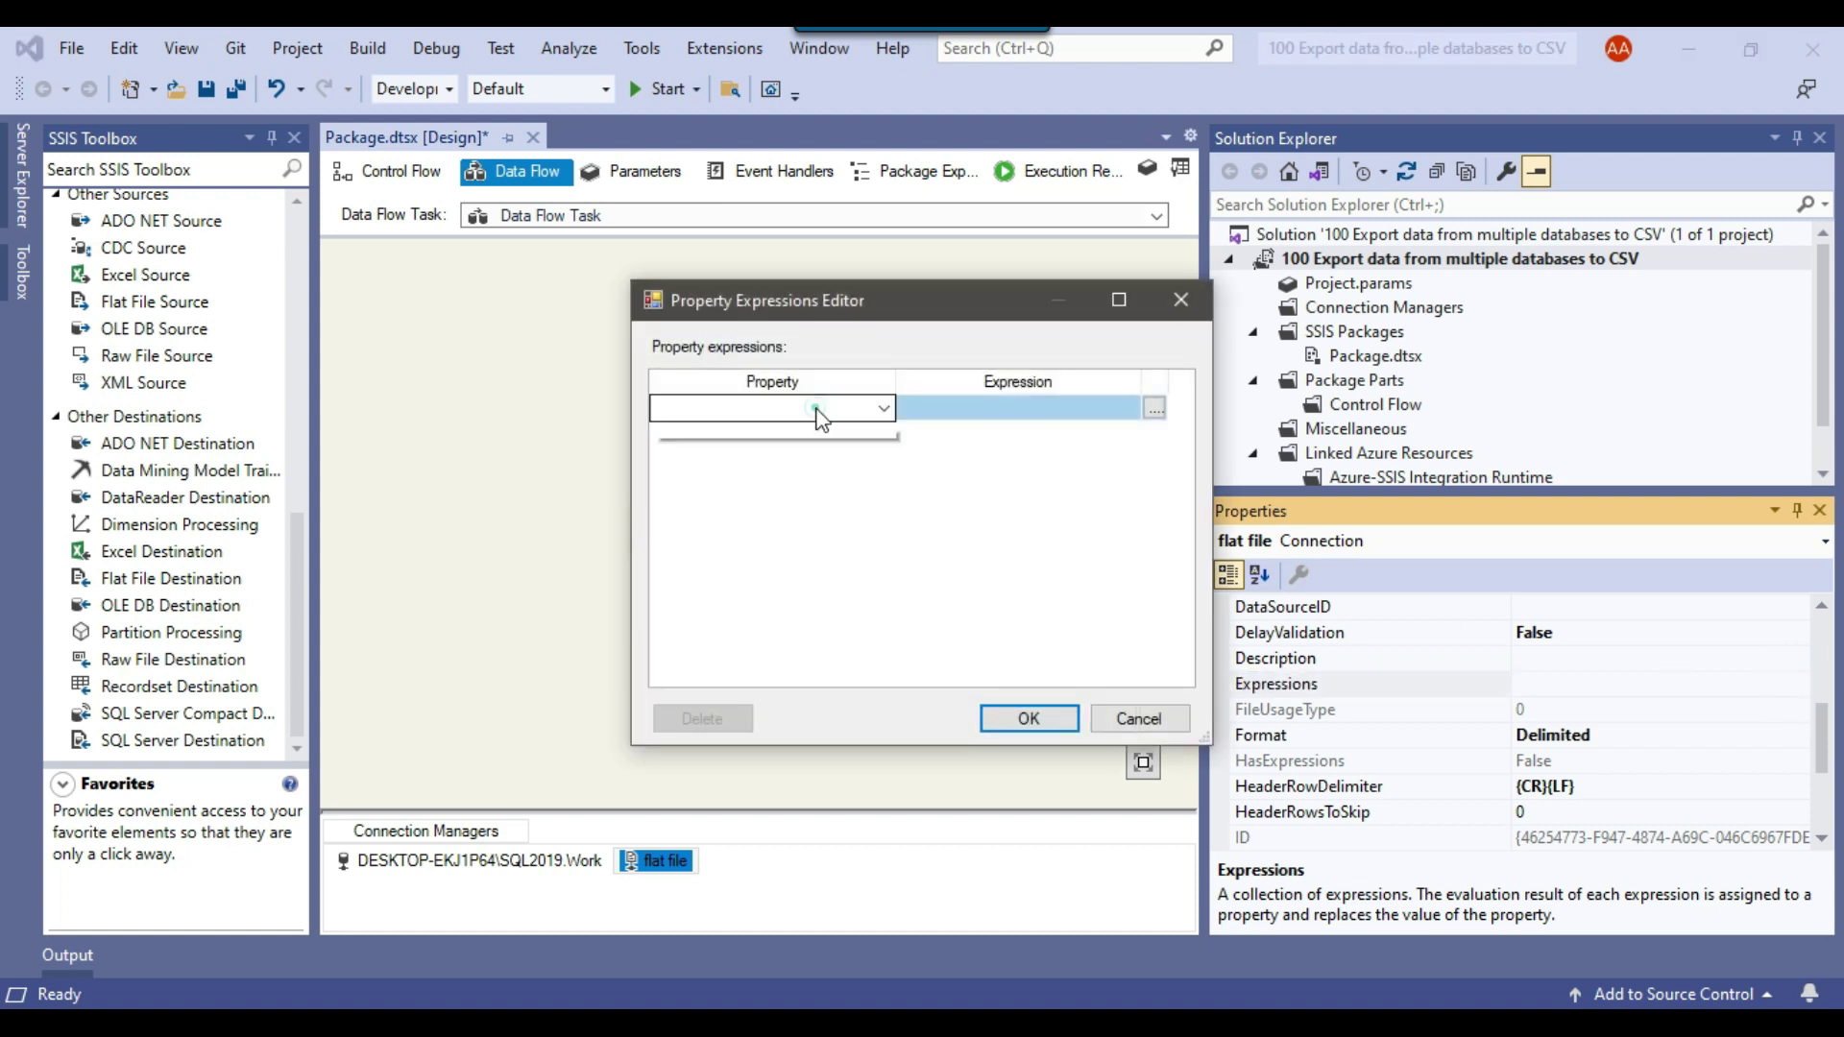
click(811, 411)
click(816, 408)
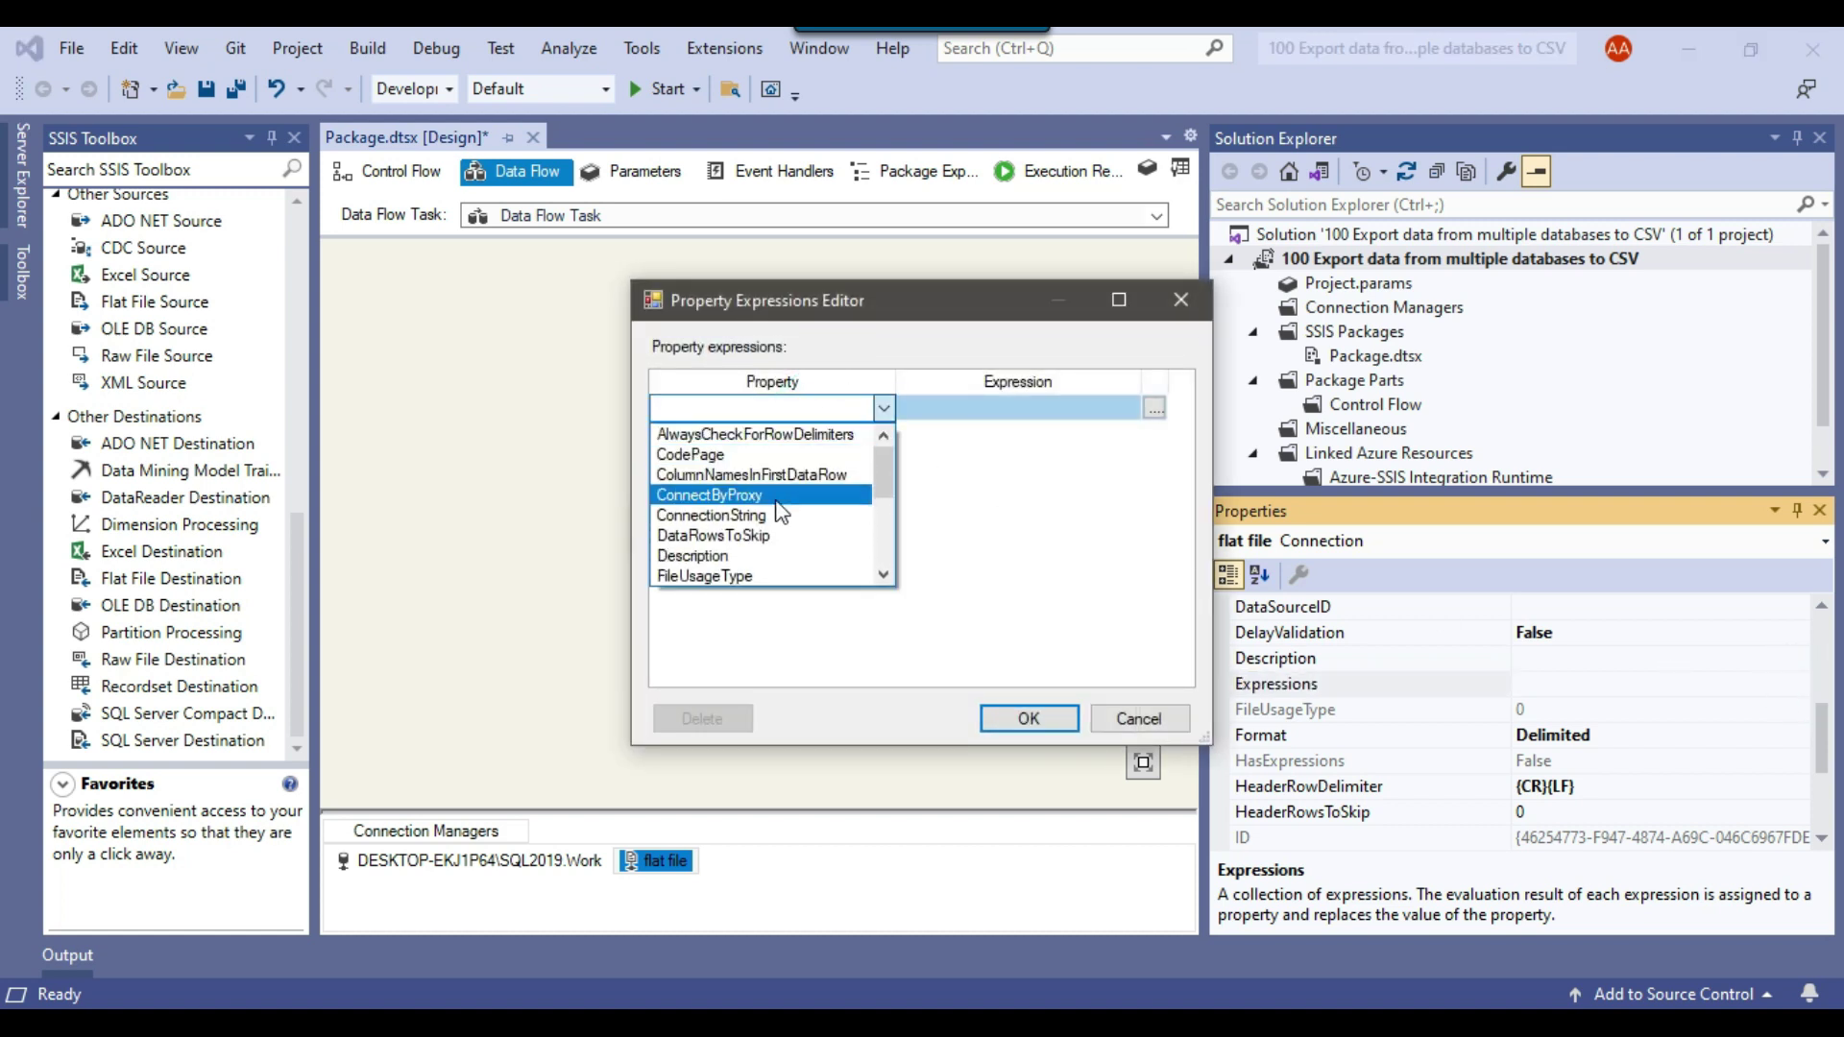
click(780, 489)
- Set the flat file connection's ConnectionString expression to @[User::FilePath], evaluate it and accept the property expressions
click(1154, 411)
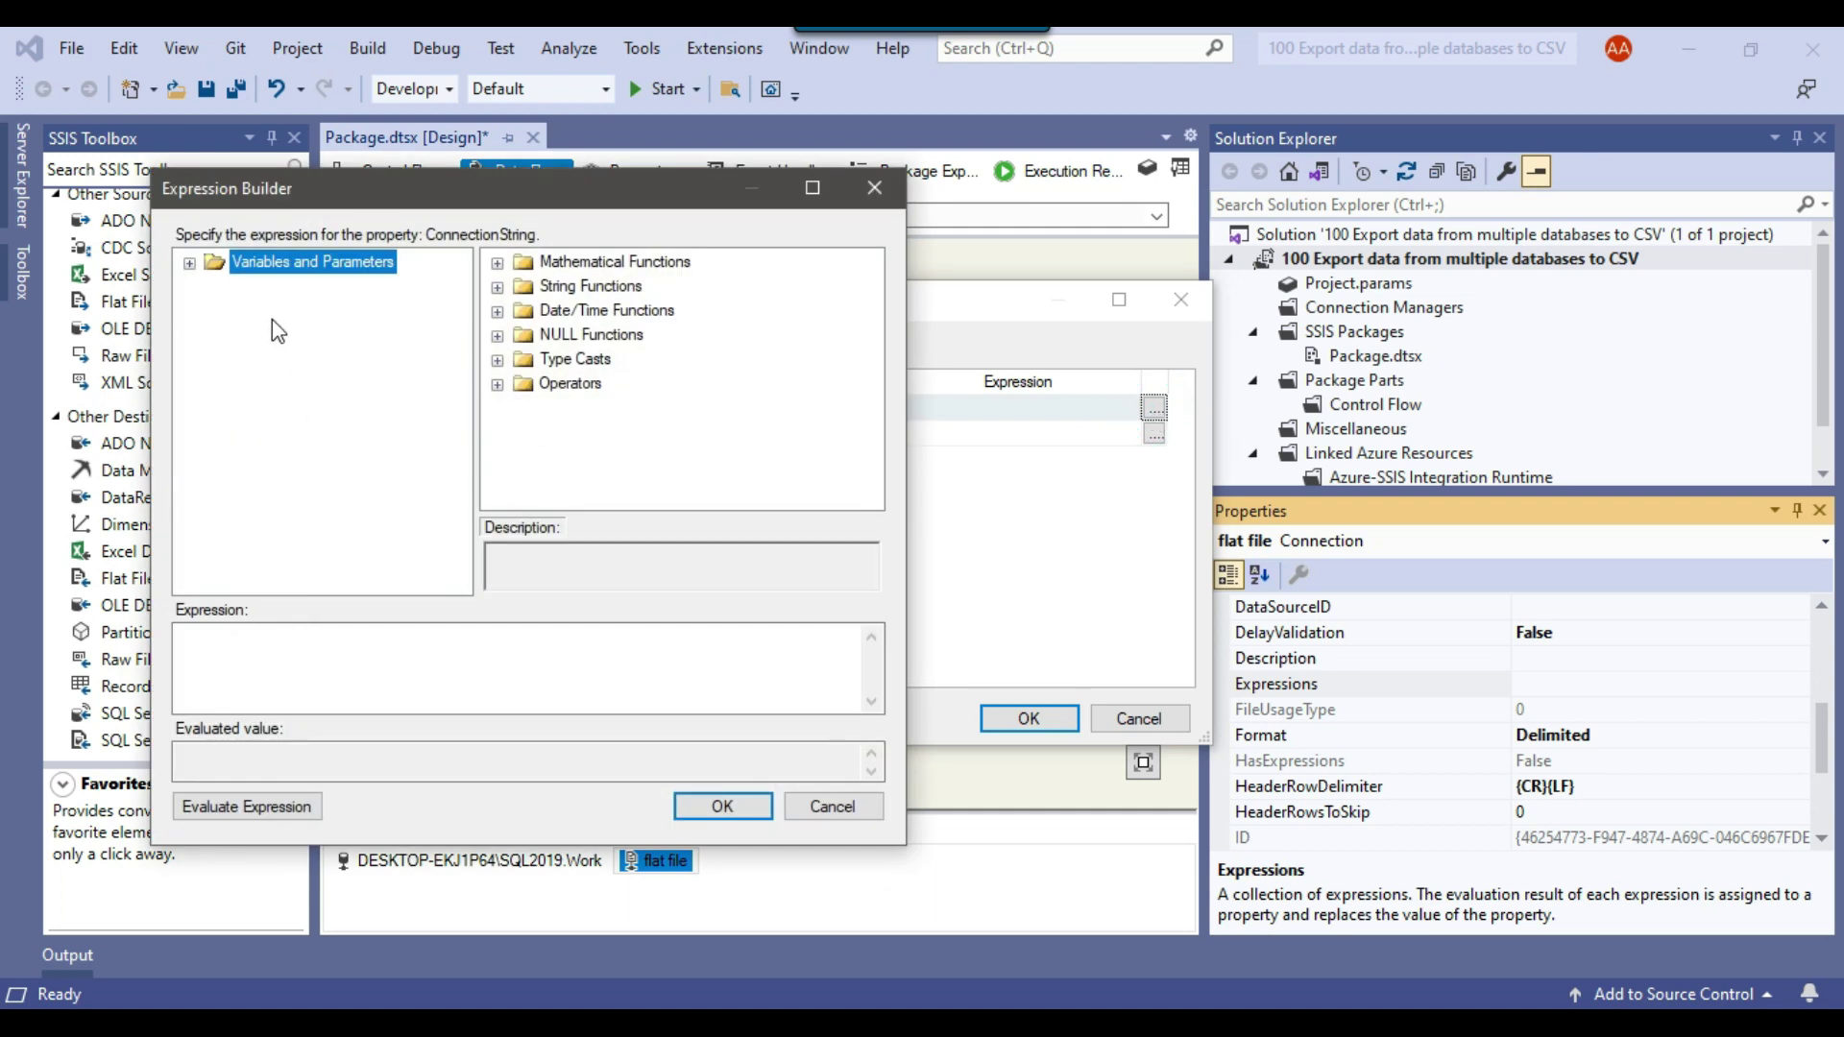
click(194, 264)
drag(331, 358, 394, 662)
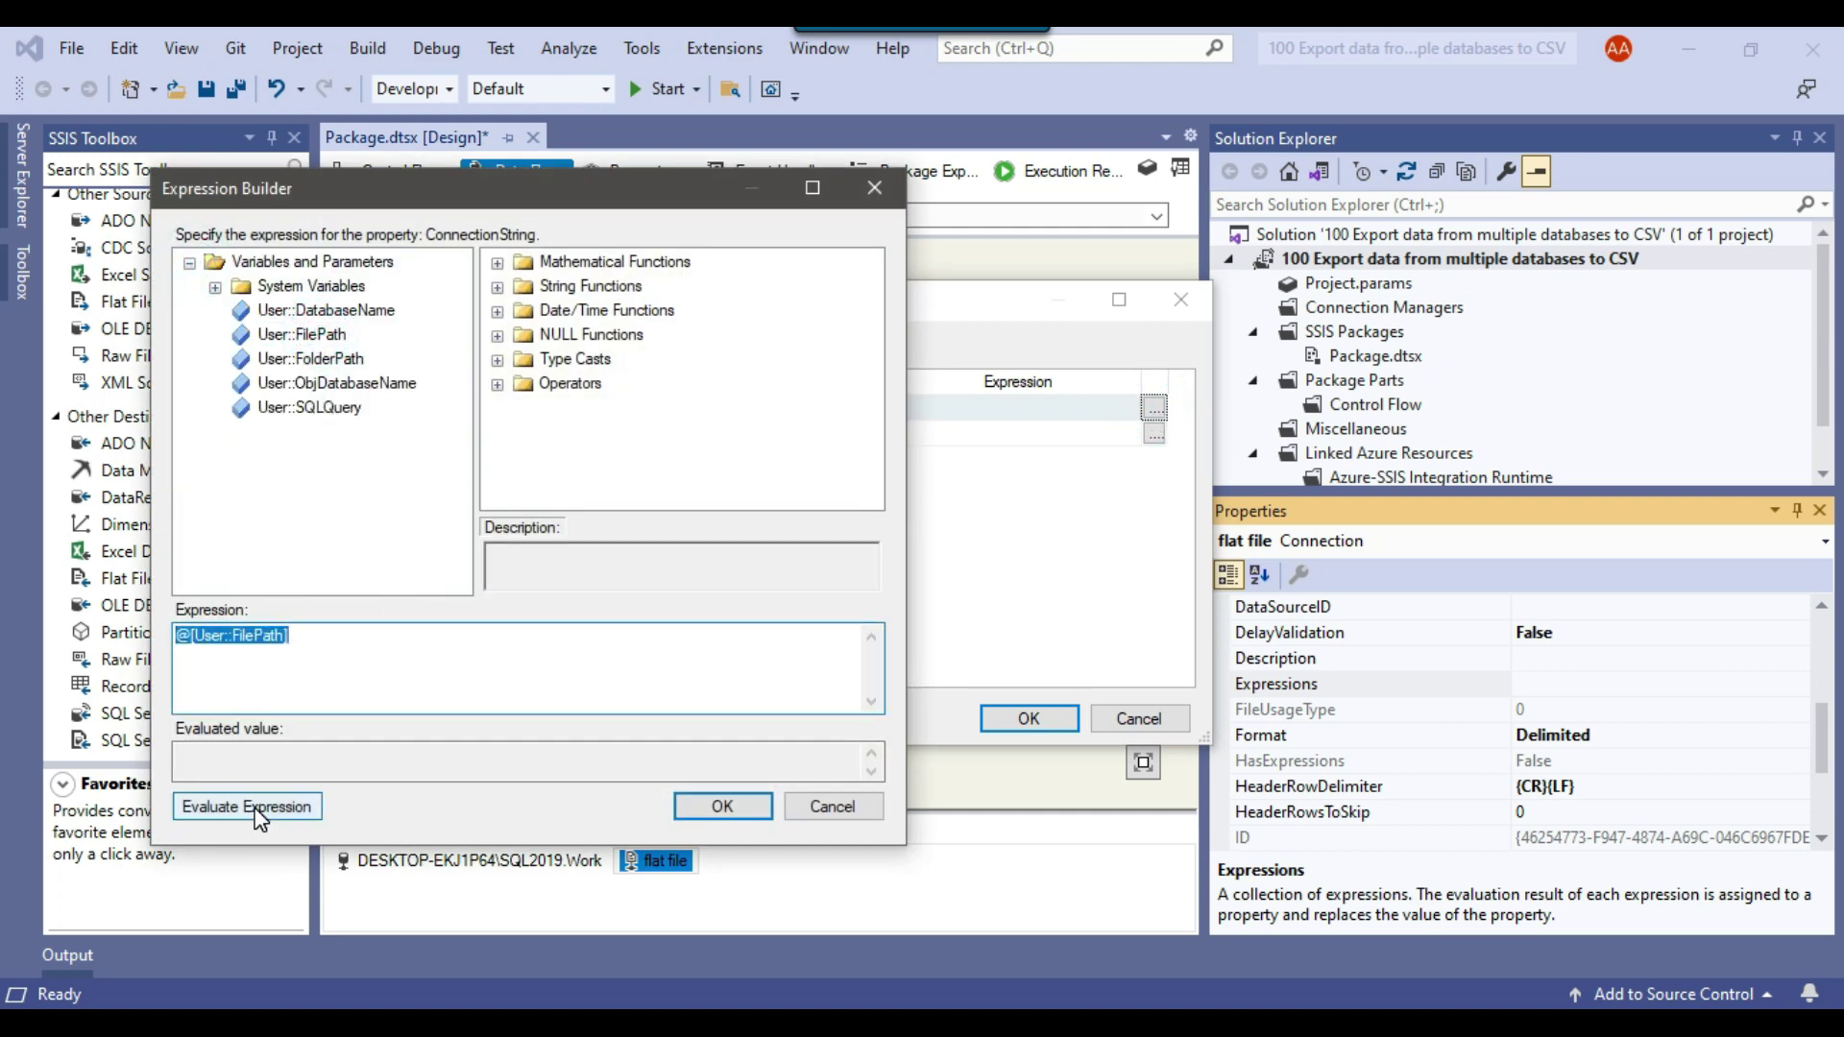
click(251, 807)
click(706, 806)
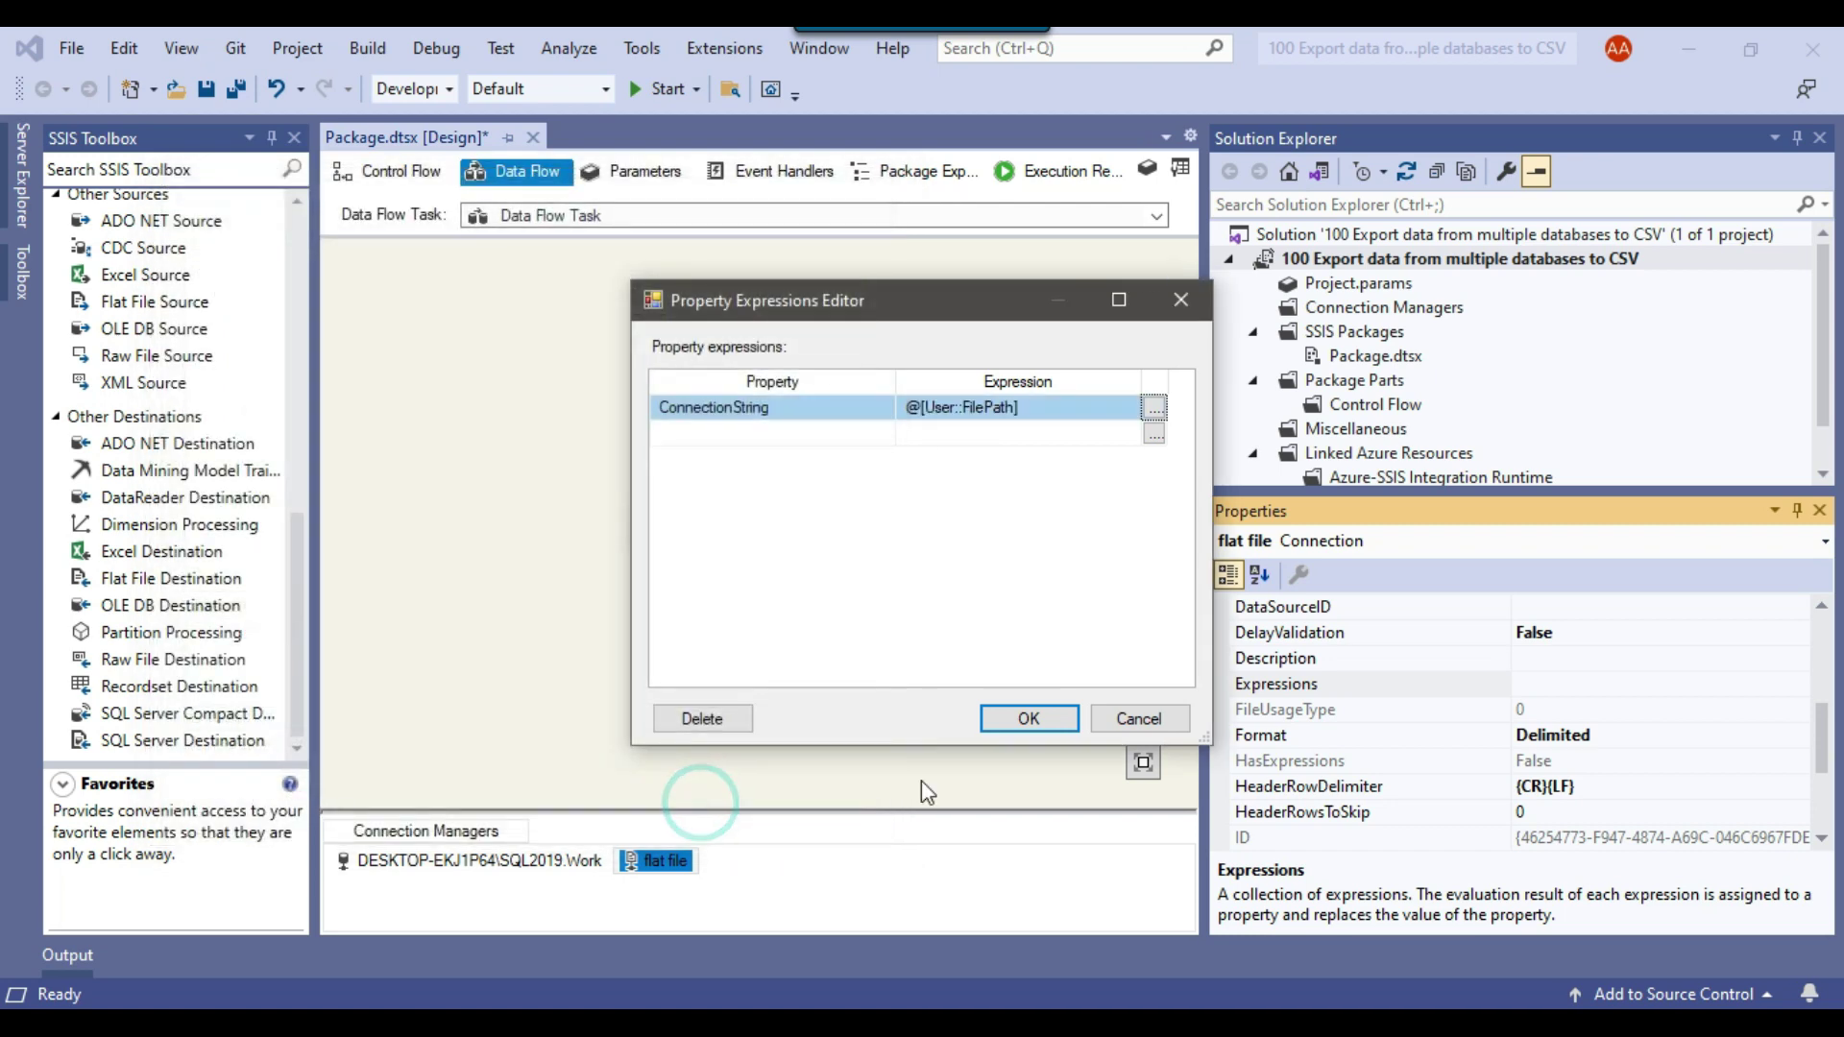
click(1028, 718)
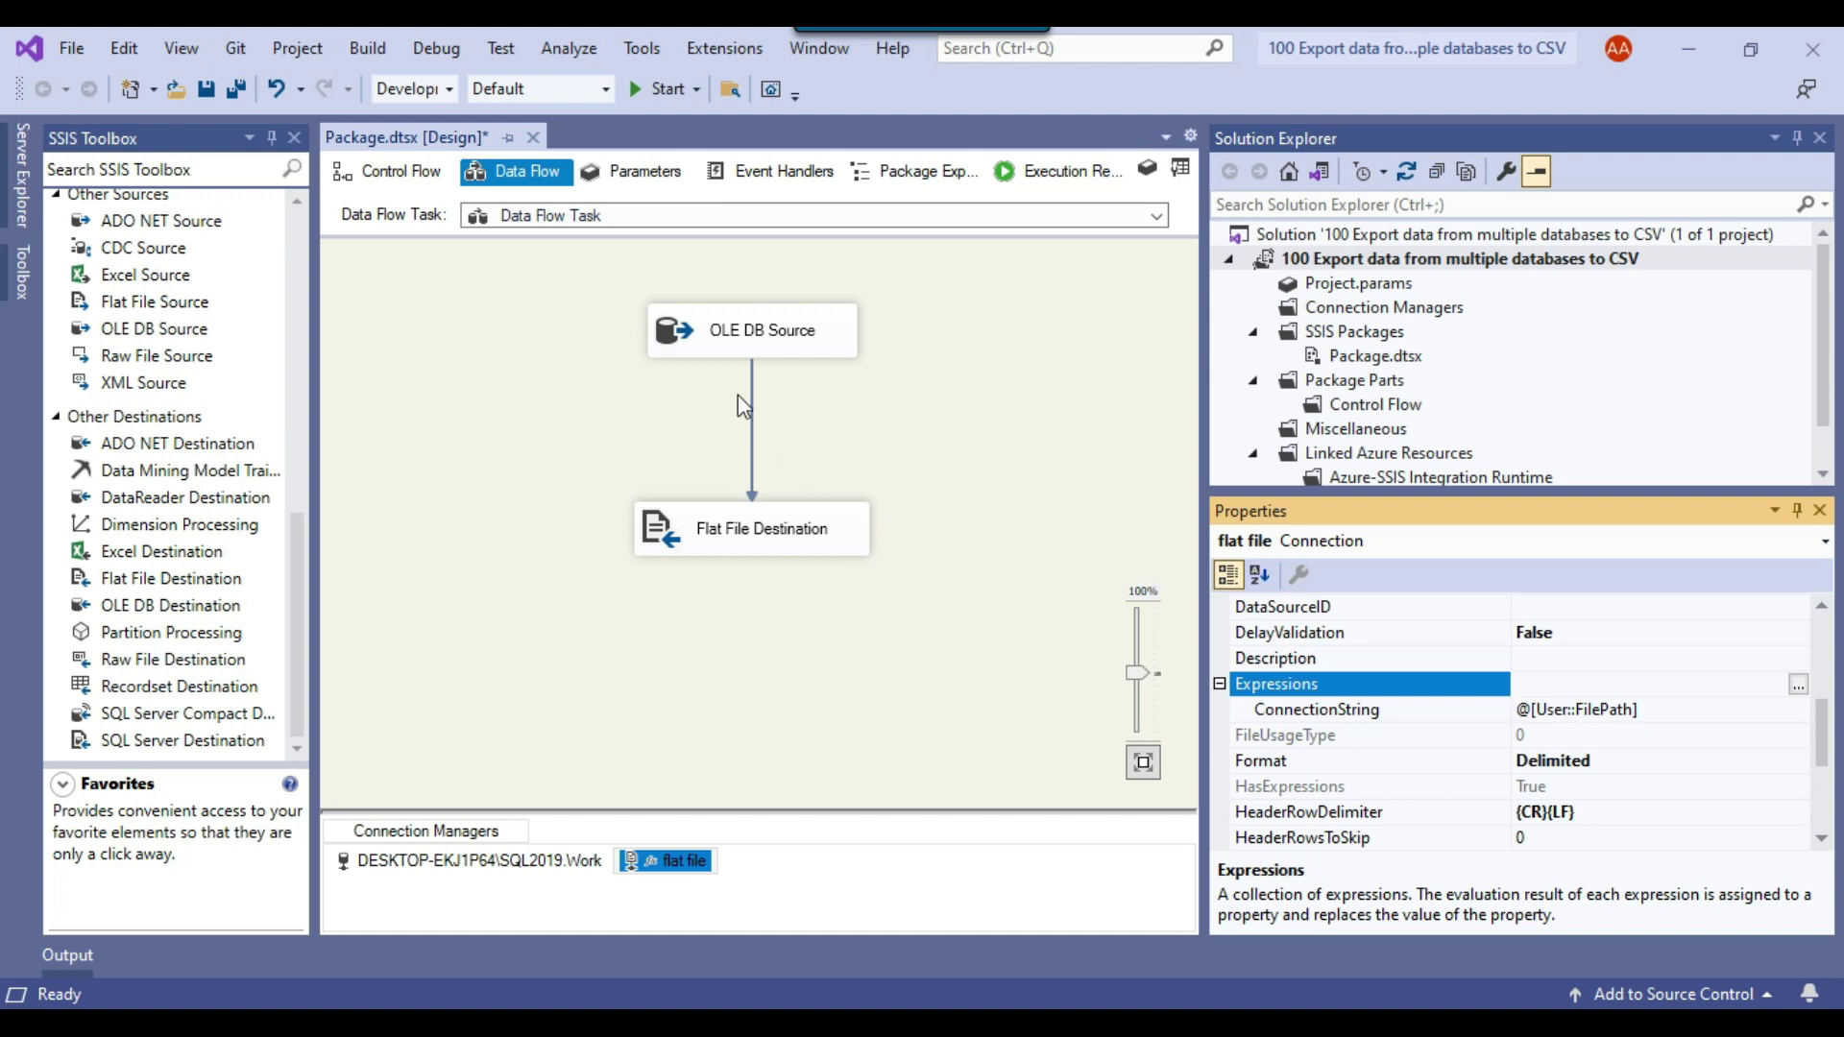
- Run the package in debug mode and switch to File Explorer to check the exported CSV files in D:\Files
click(515, 287)
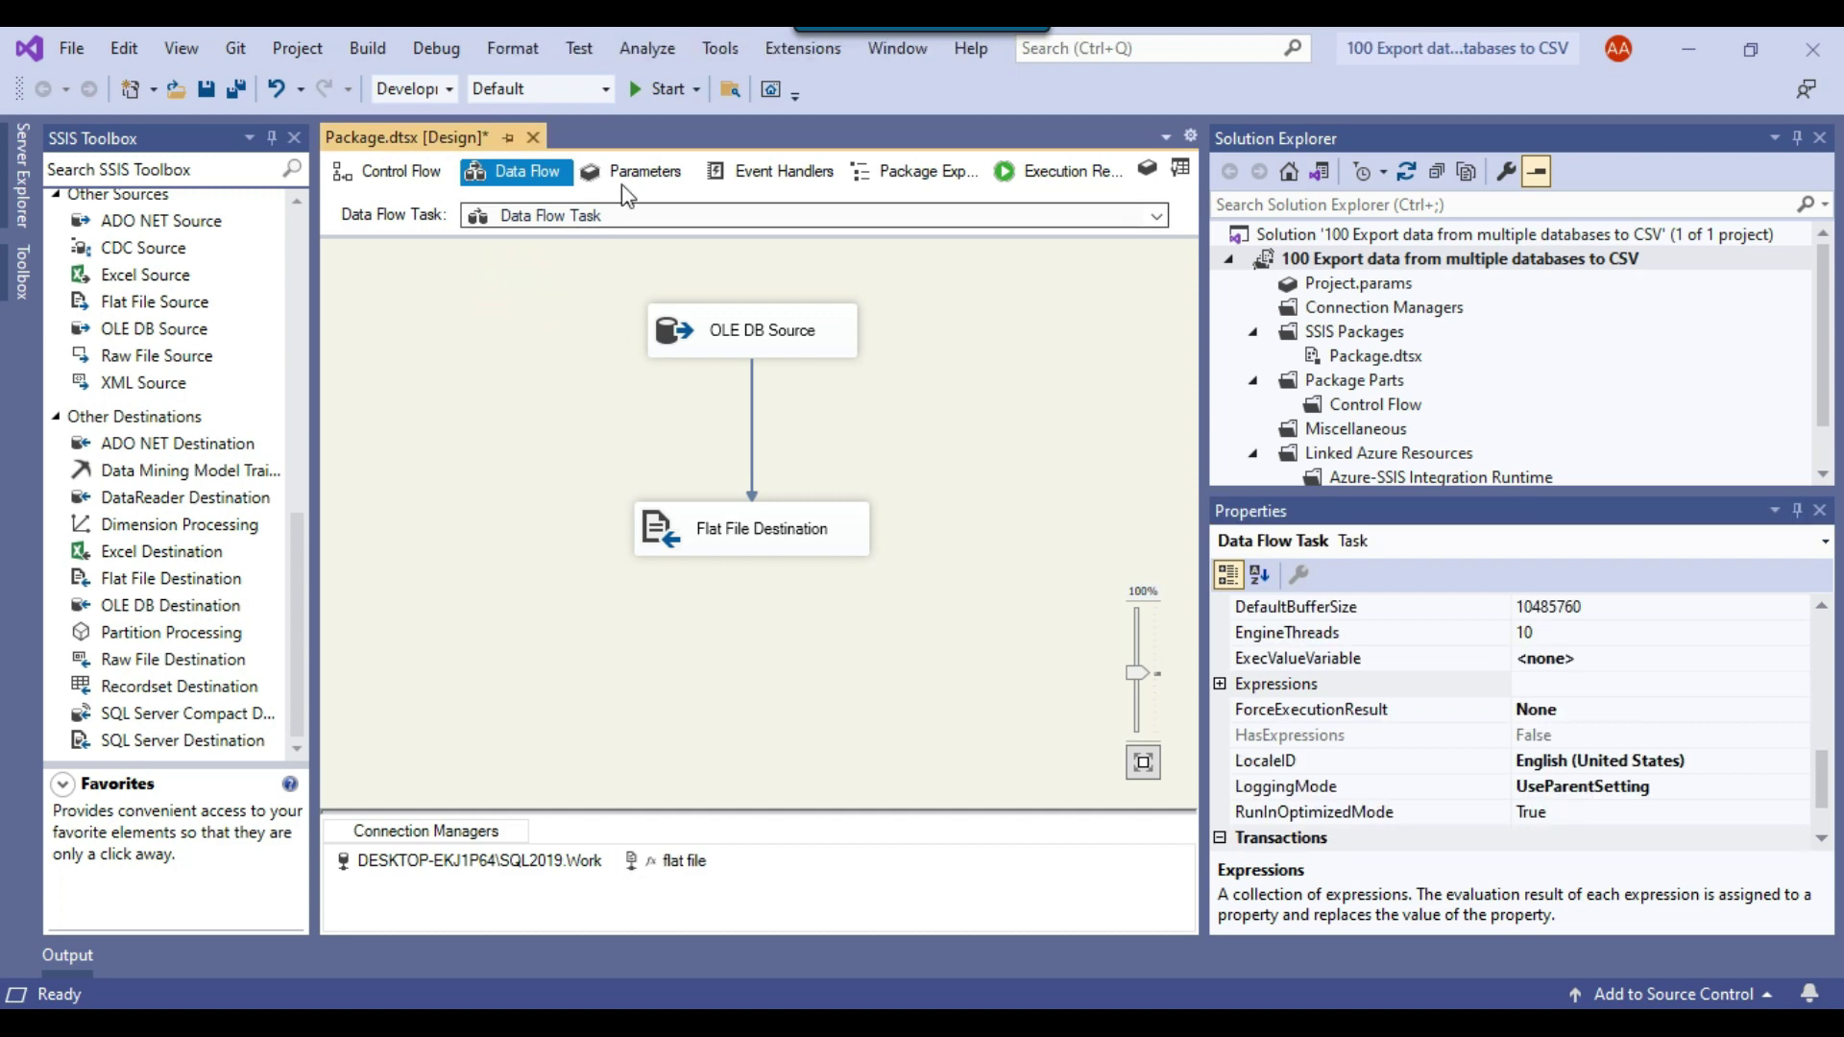
click(649, 96)
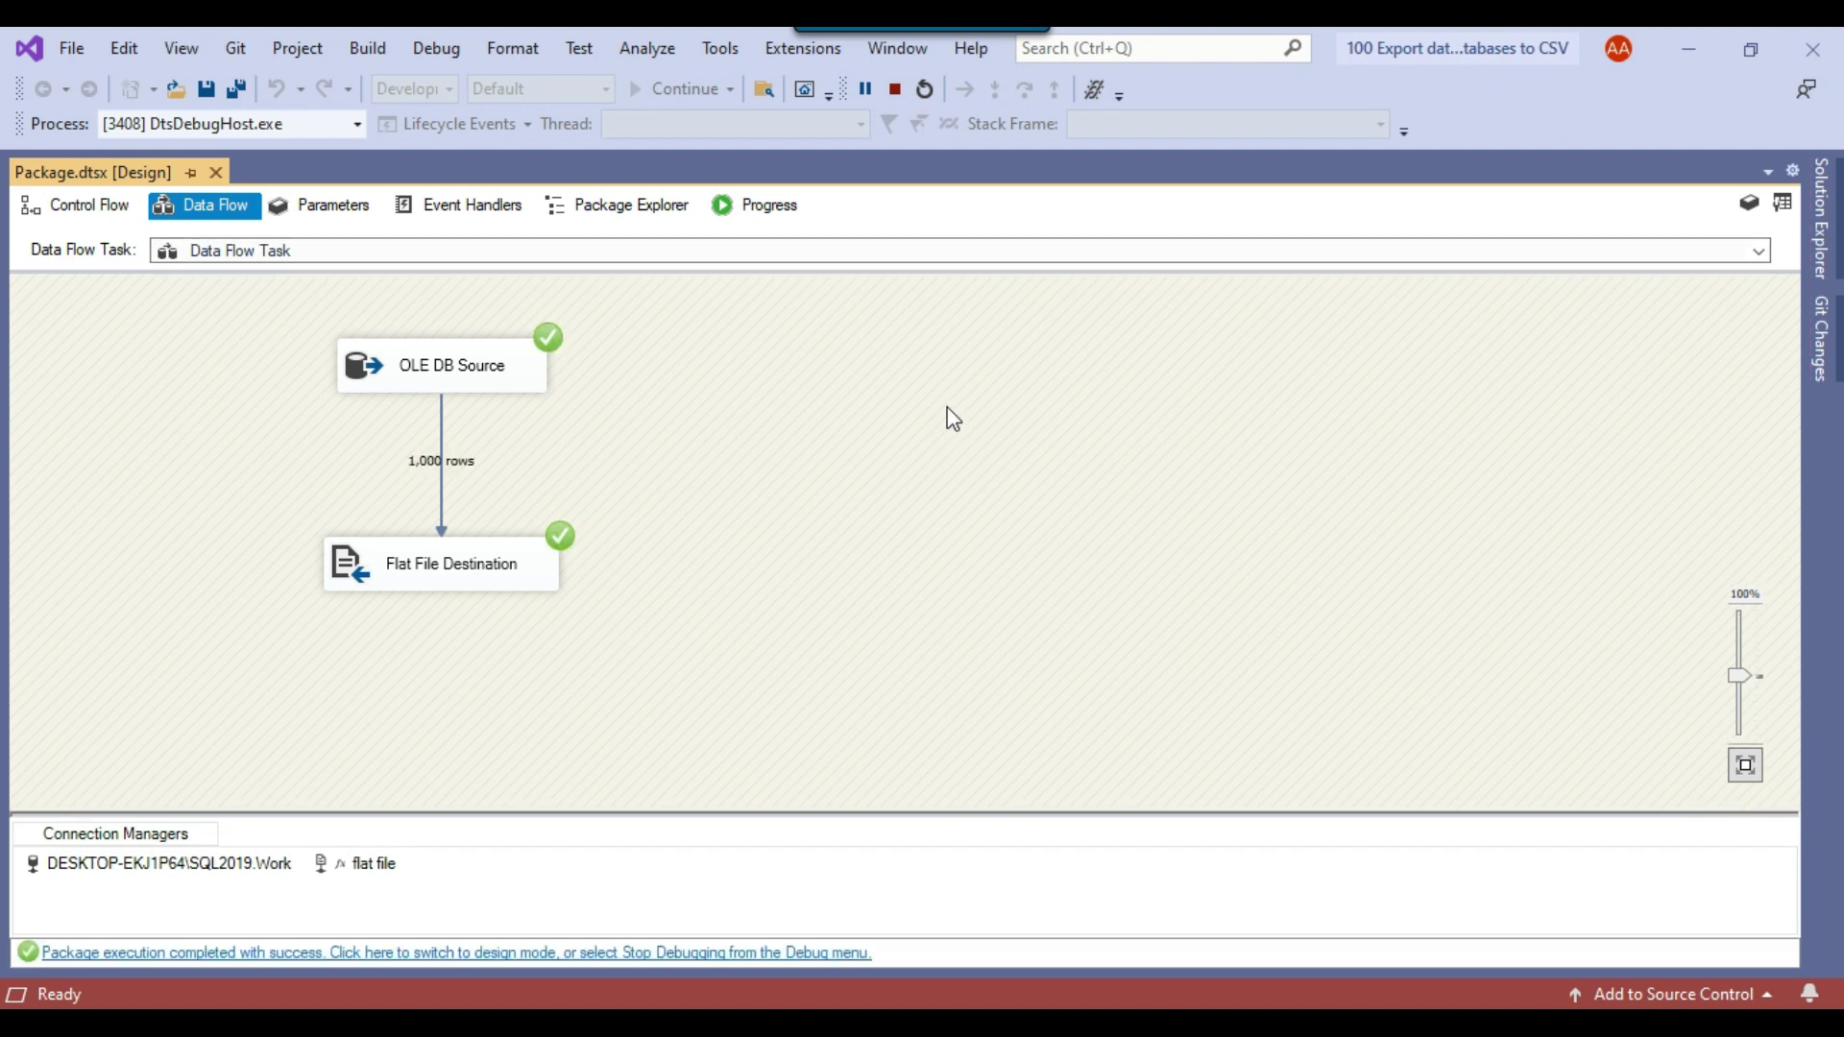
key(alt+Tab)
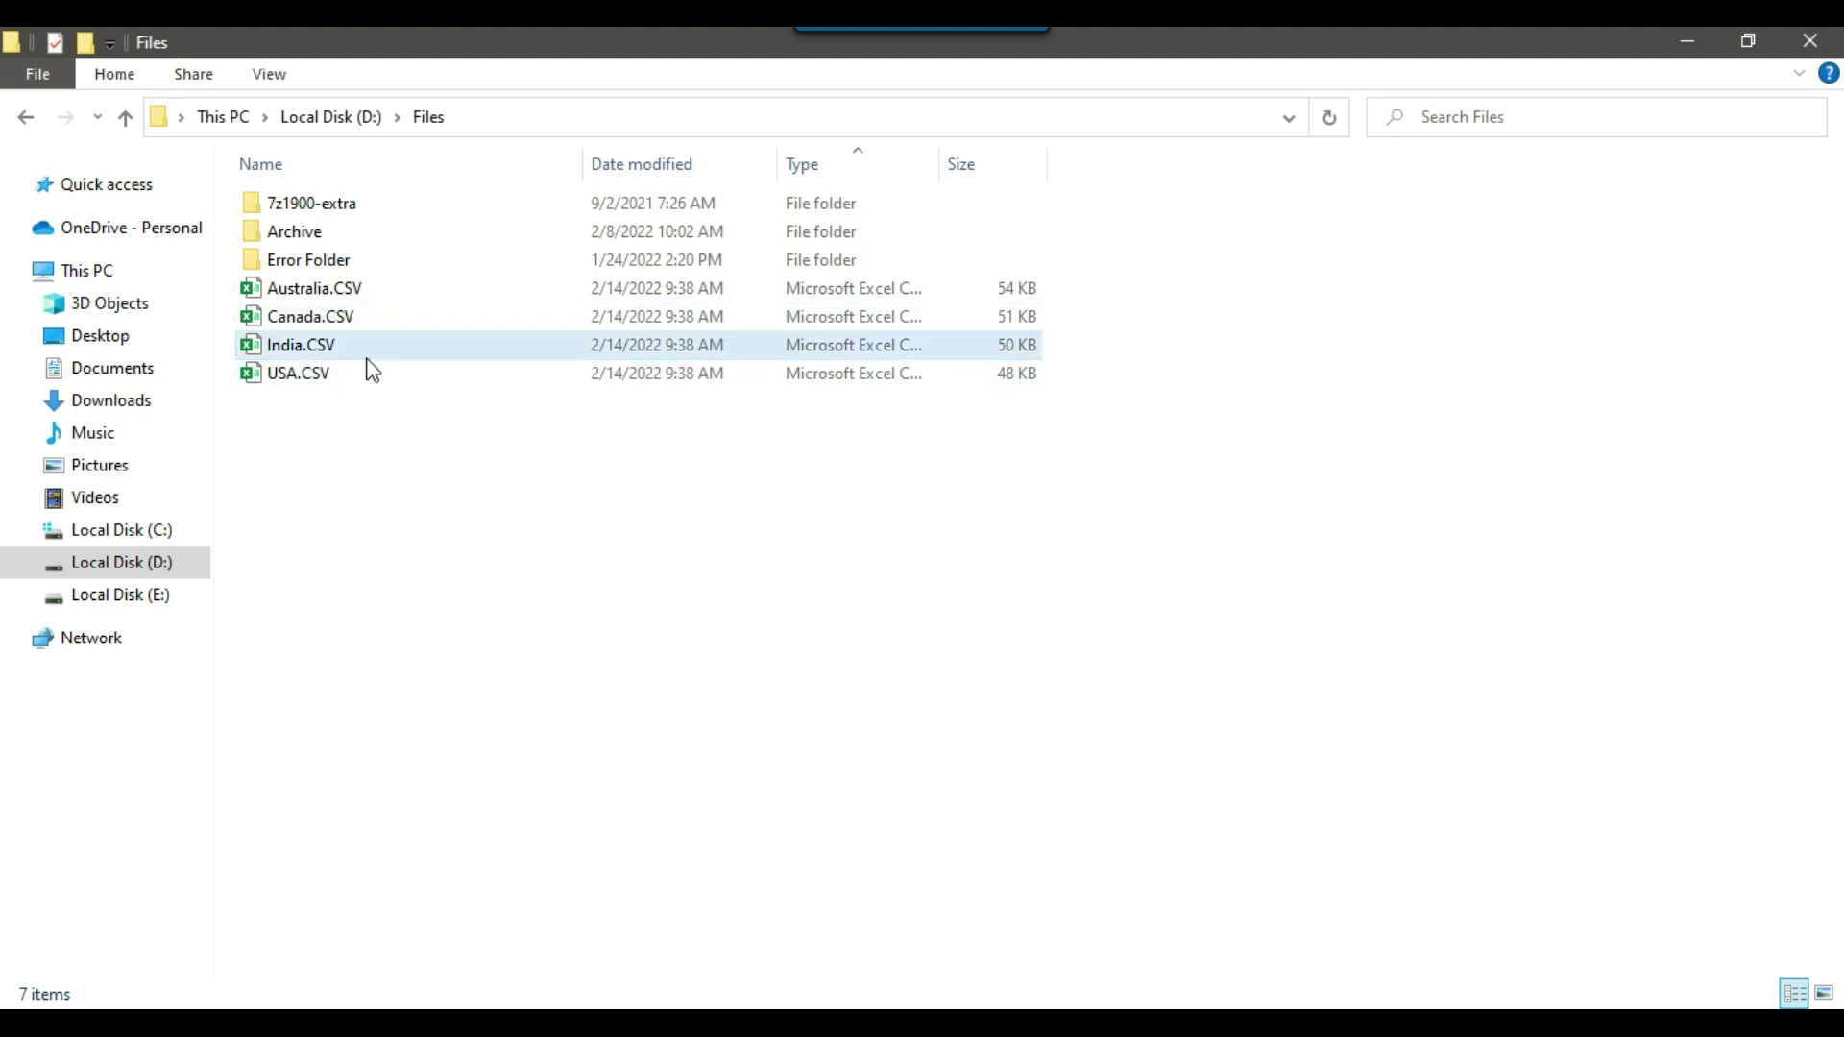
click(391, 404)
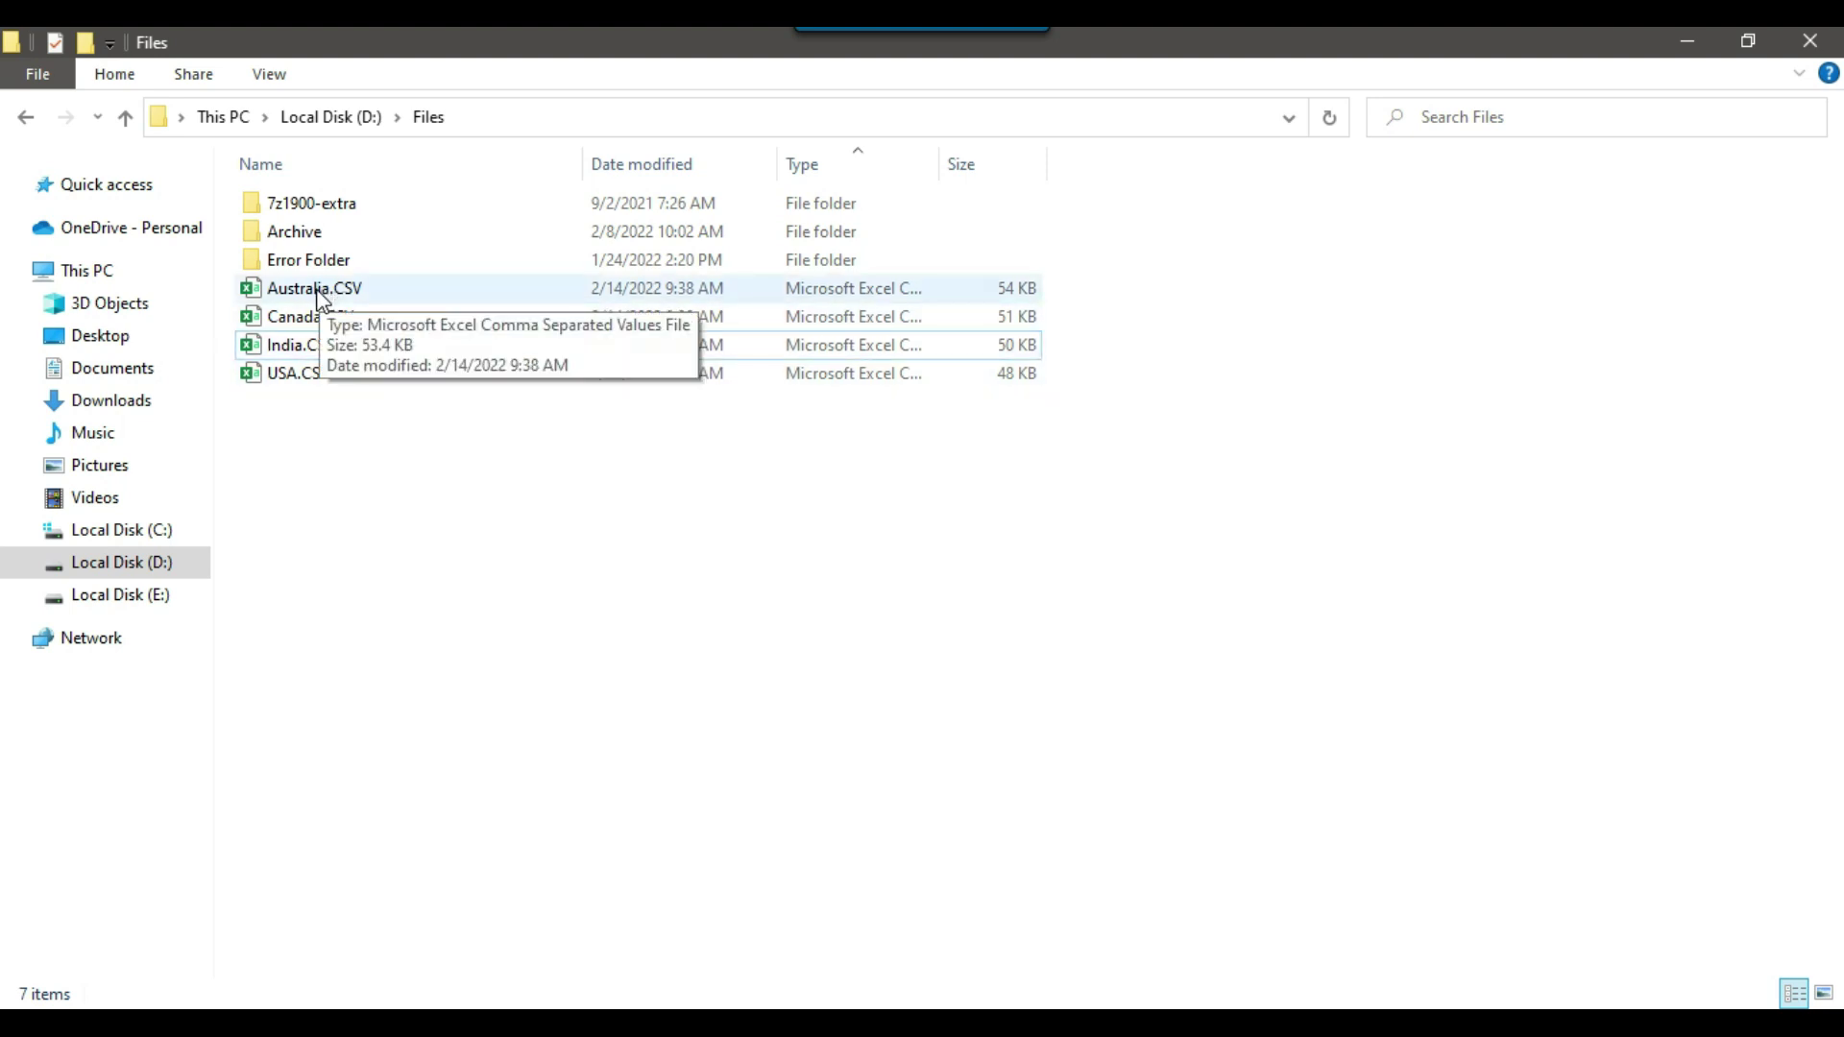
- Open Australia.CSV in TextPad, examine the Country column header and the exported rows, and close the file
click(320, 293)
right_click(321, 294)
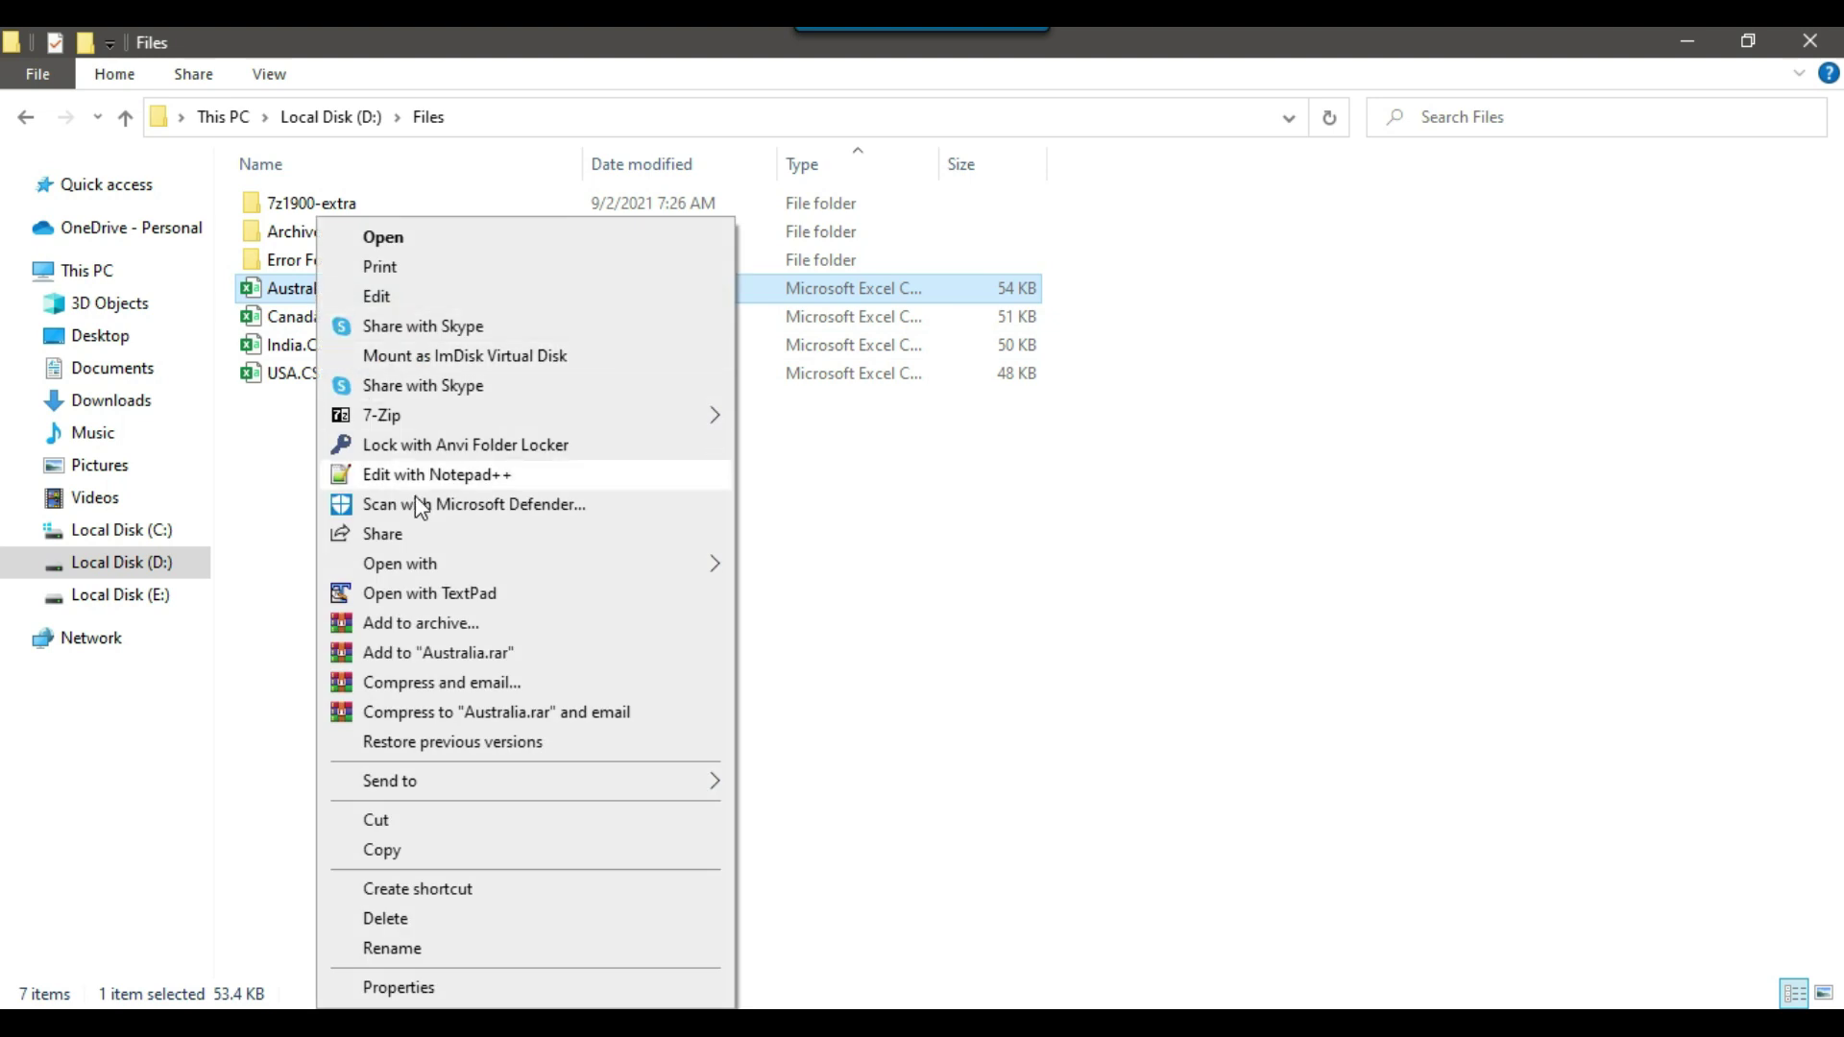
click(465, 596)
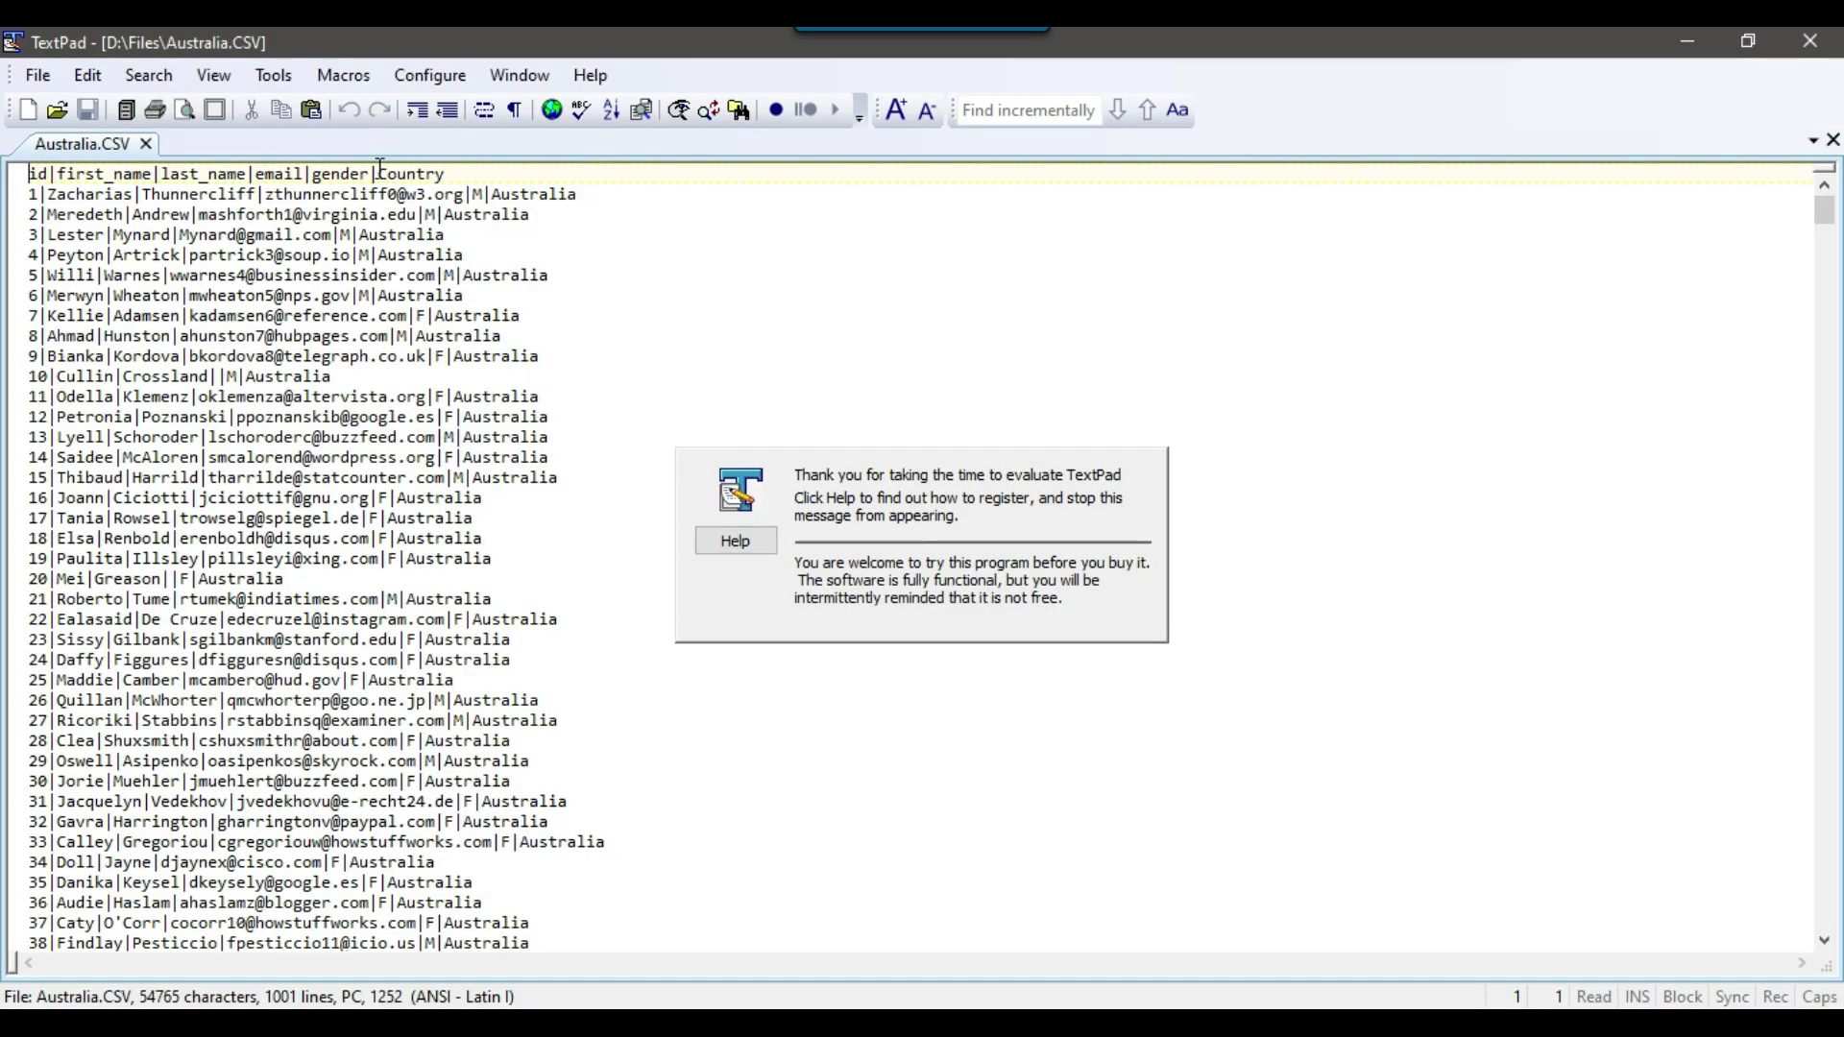
drag(379, 173, 452, 173)
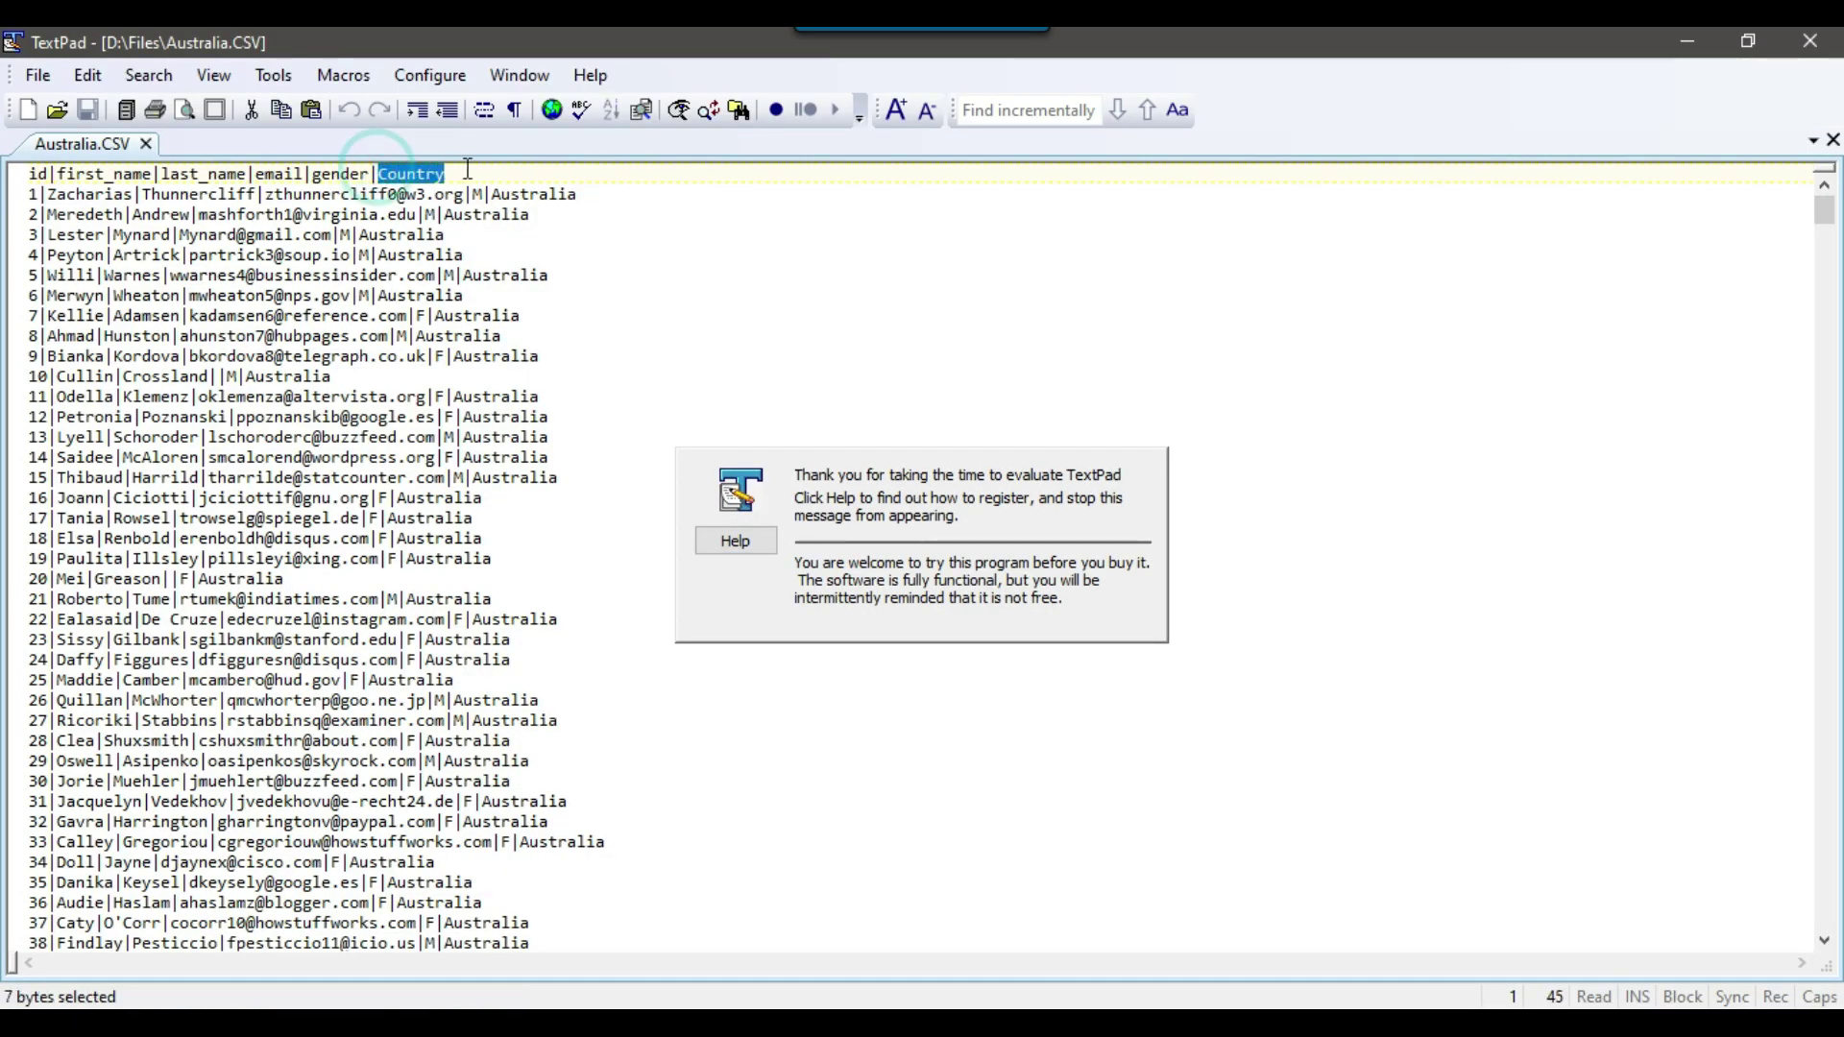
scroll(1404, 493, down, 5)
scroll(1464, 547, down, 3)
drag(1823, 209, 1832, 605)
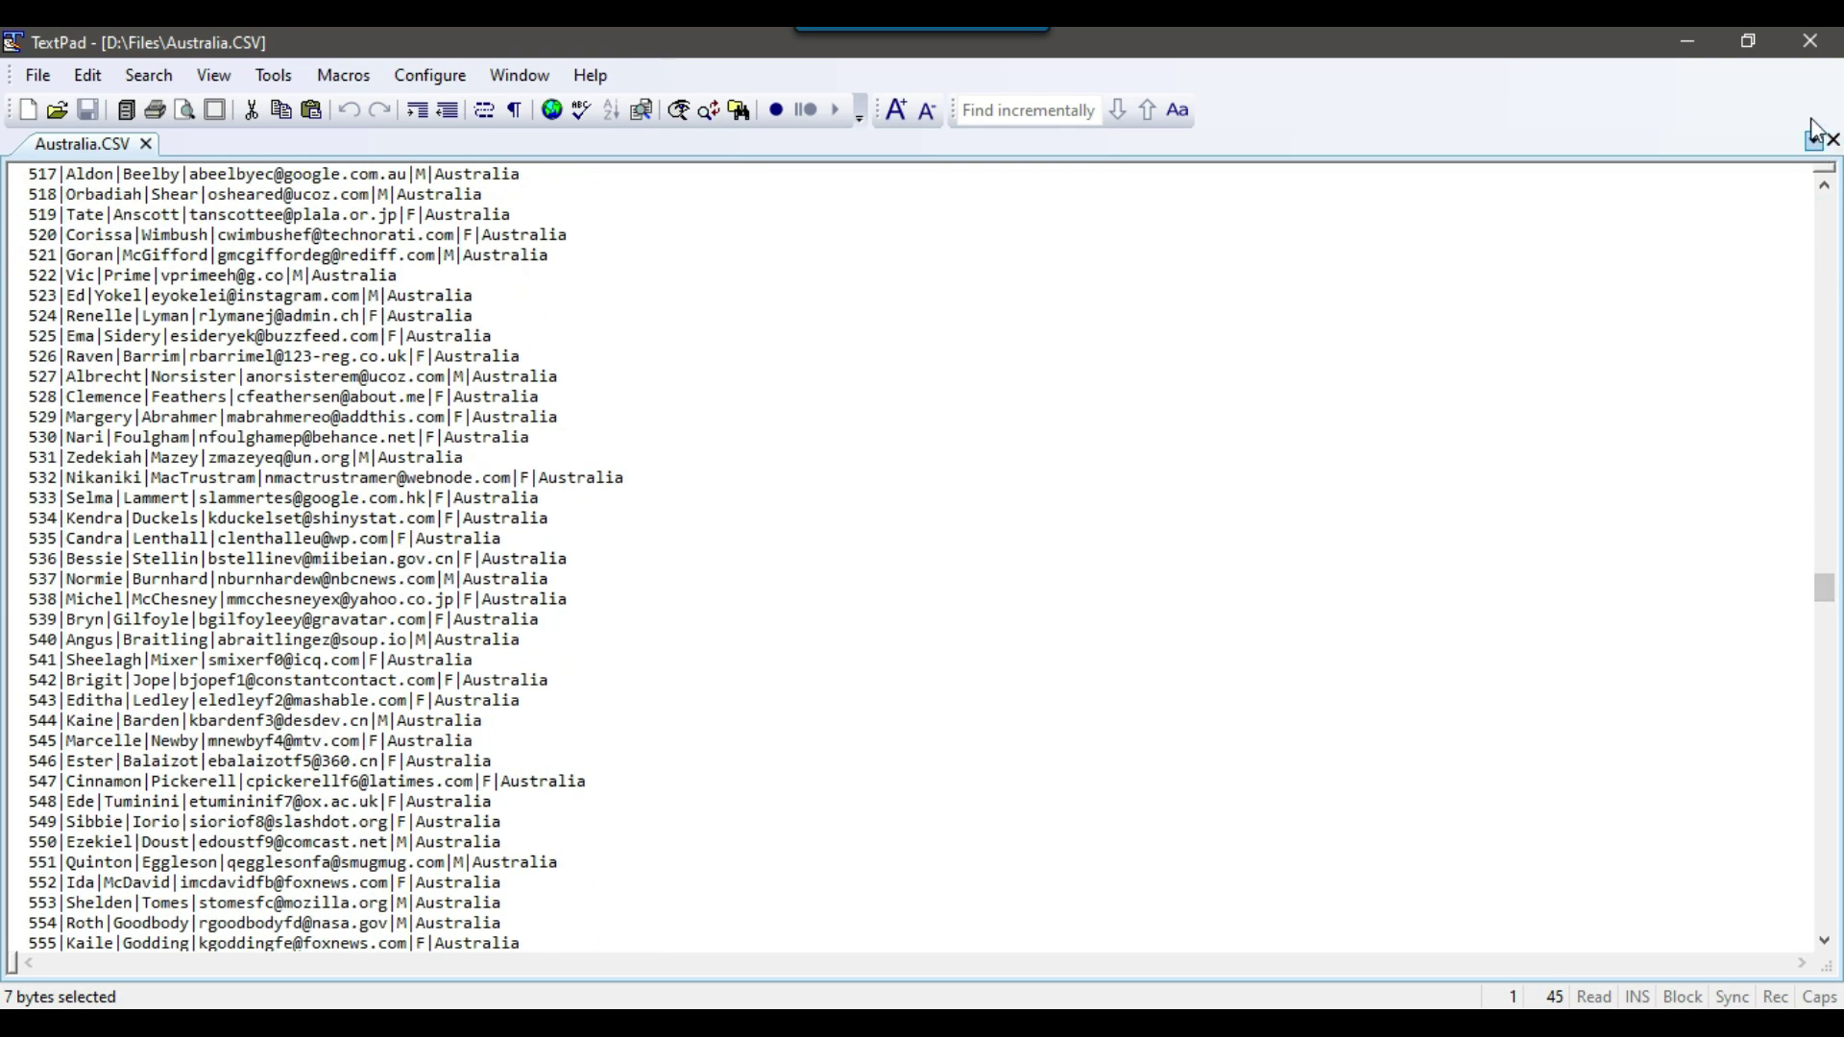
click(1810, 41)
- Open Canada.CSV in TextPad, check the country values through its rows, and close the file
click(305, 318)
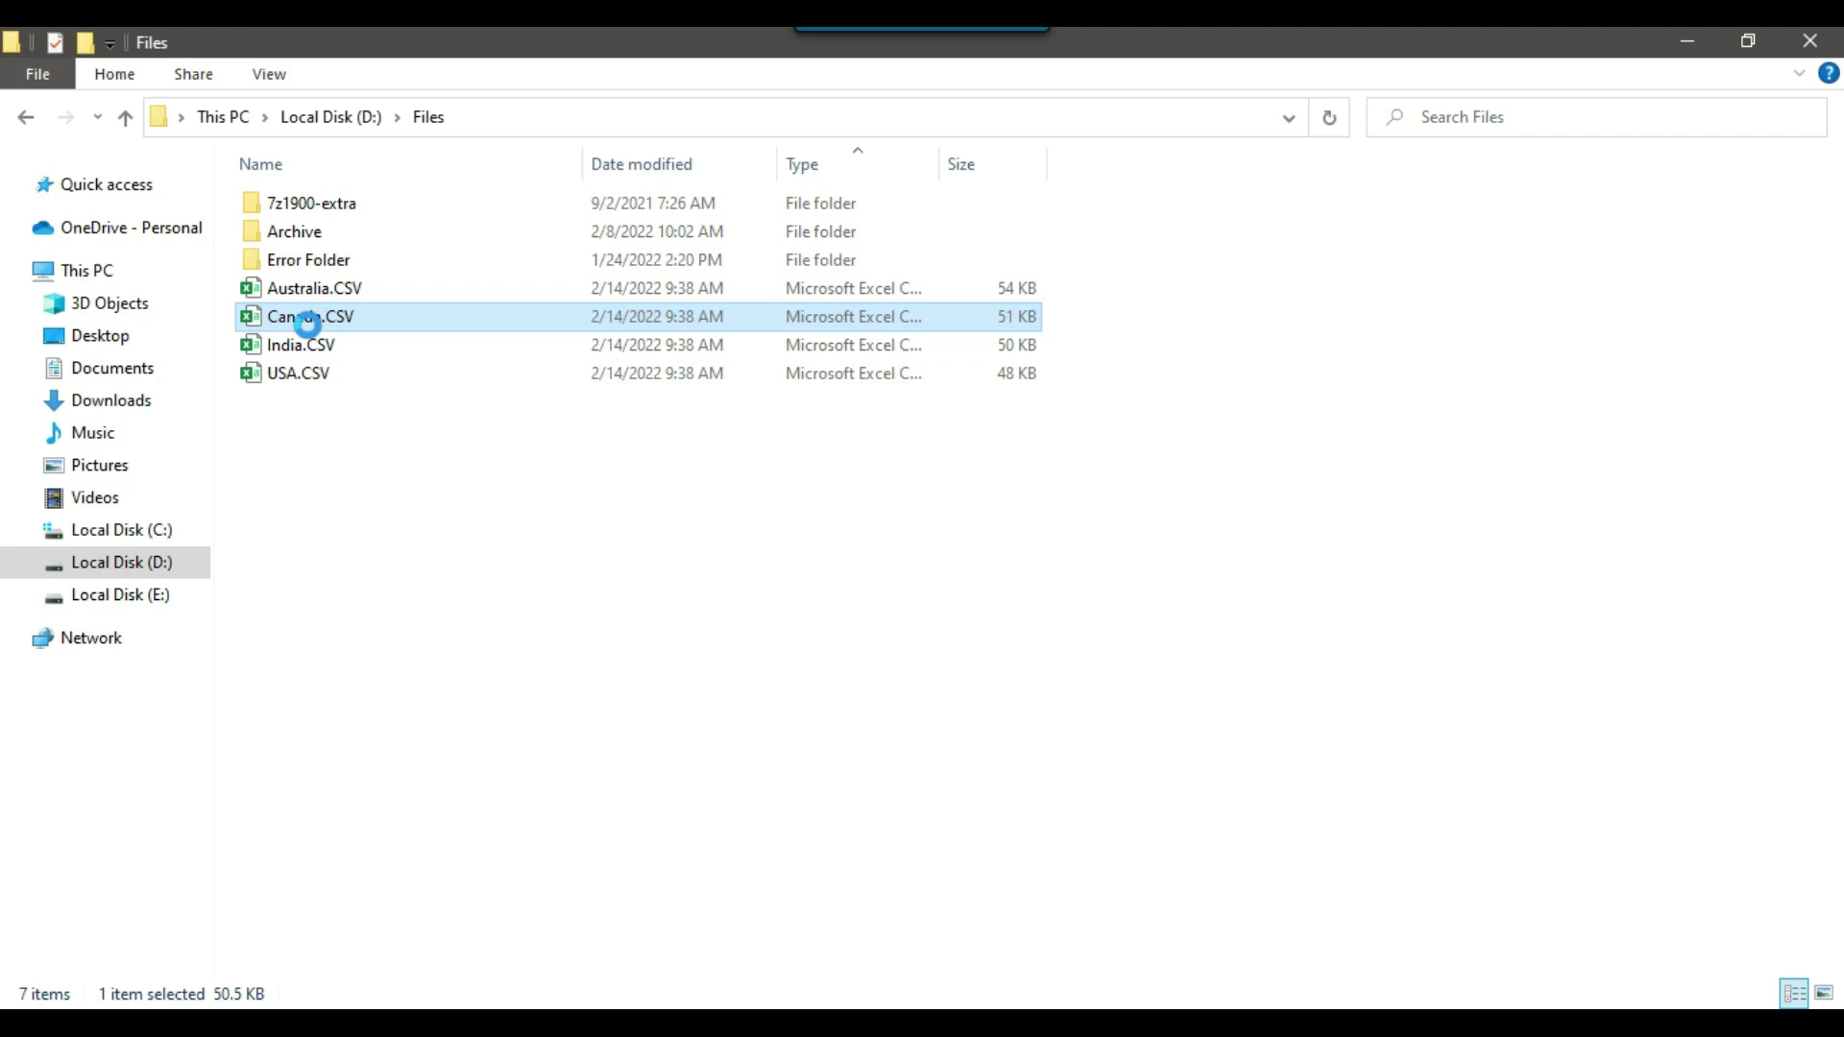
right_click(305, 318)
click(437, 602)
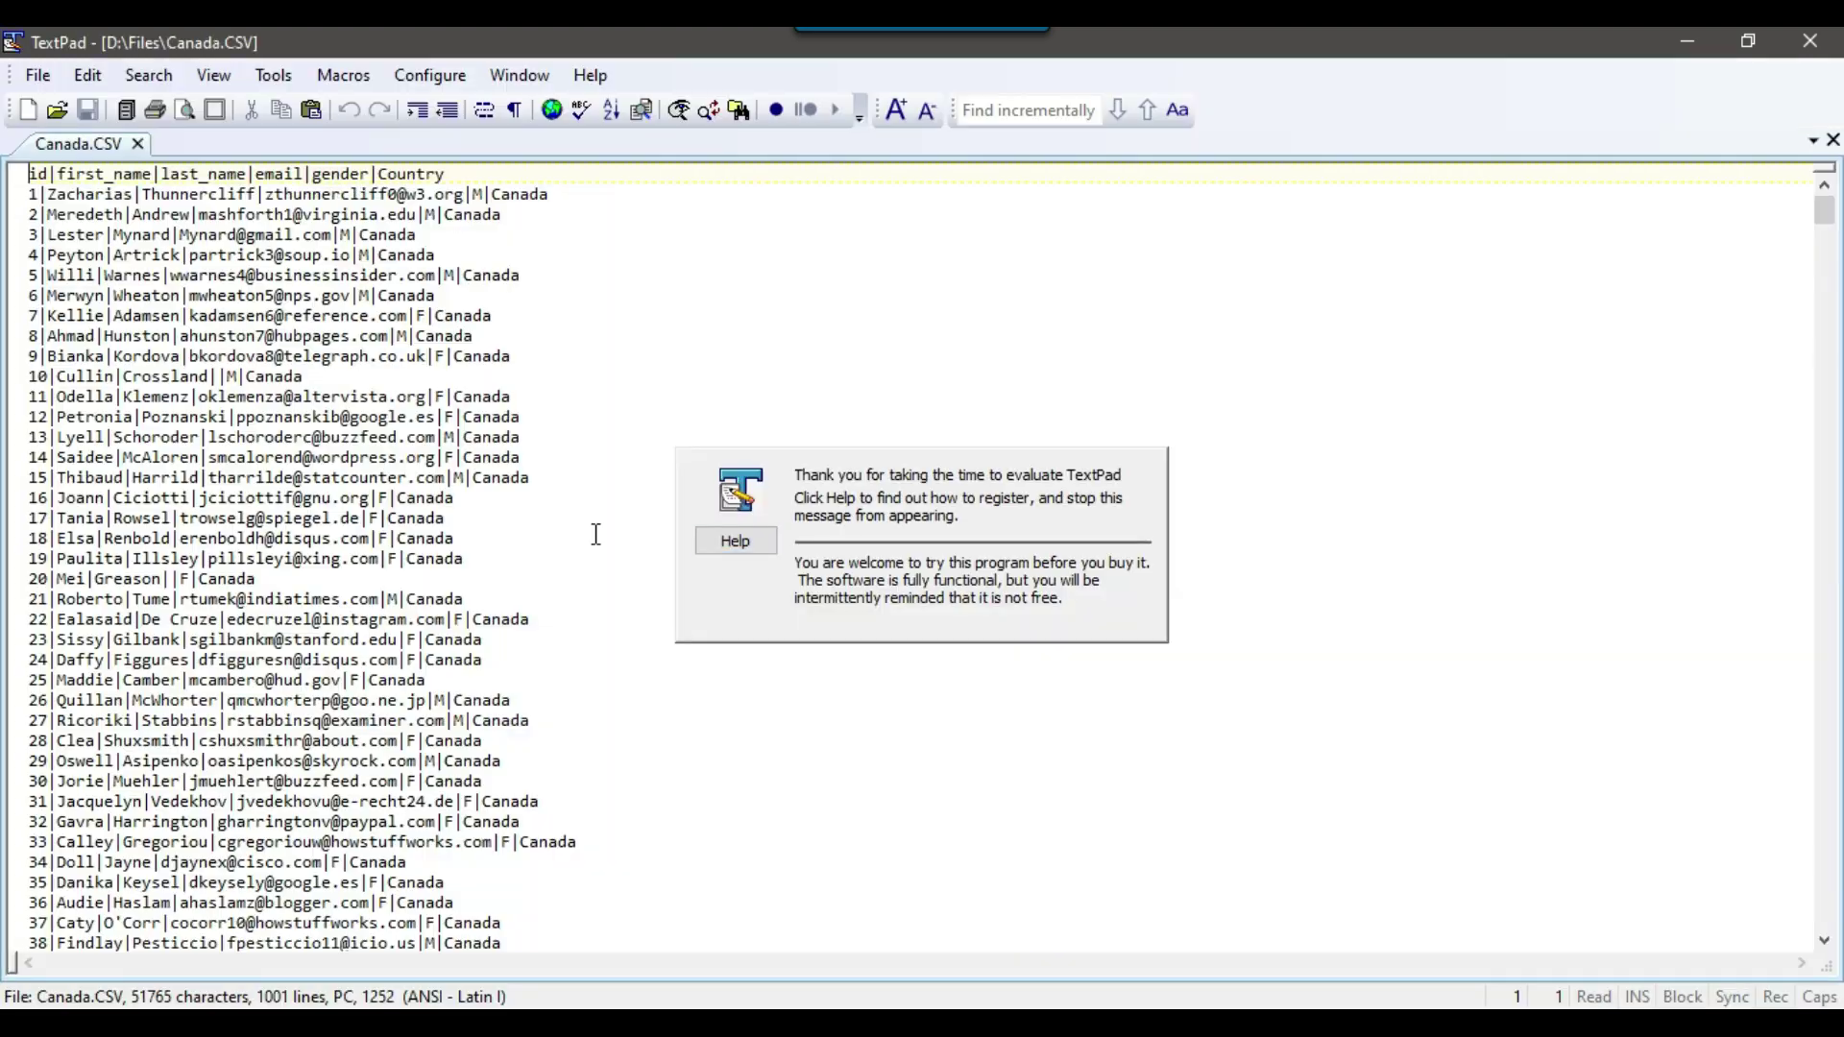
drag(1823, 209, 1824, 492)
click(1812, 42)
- Open India.CSV in TextPad and check the country values in its exported rows
click(306, 348)
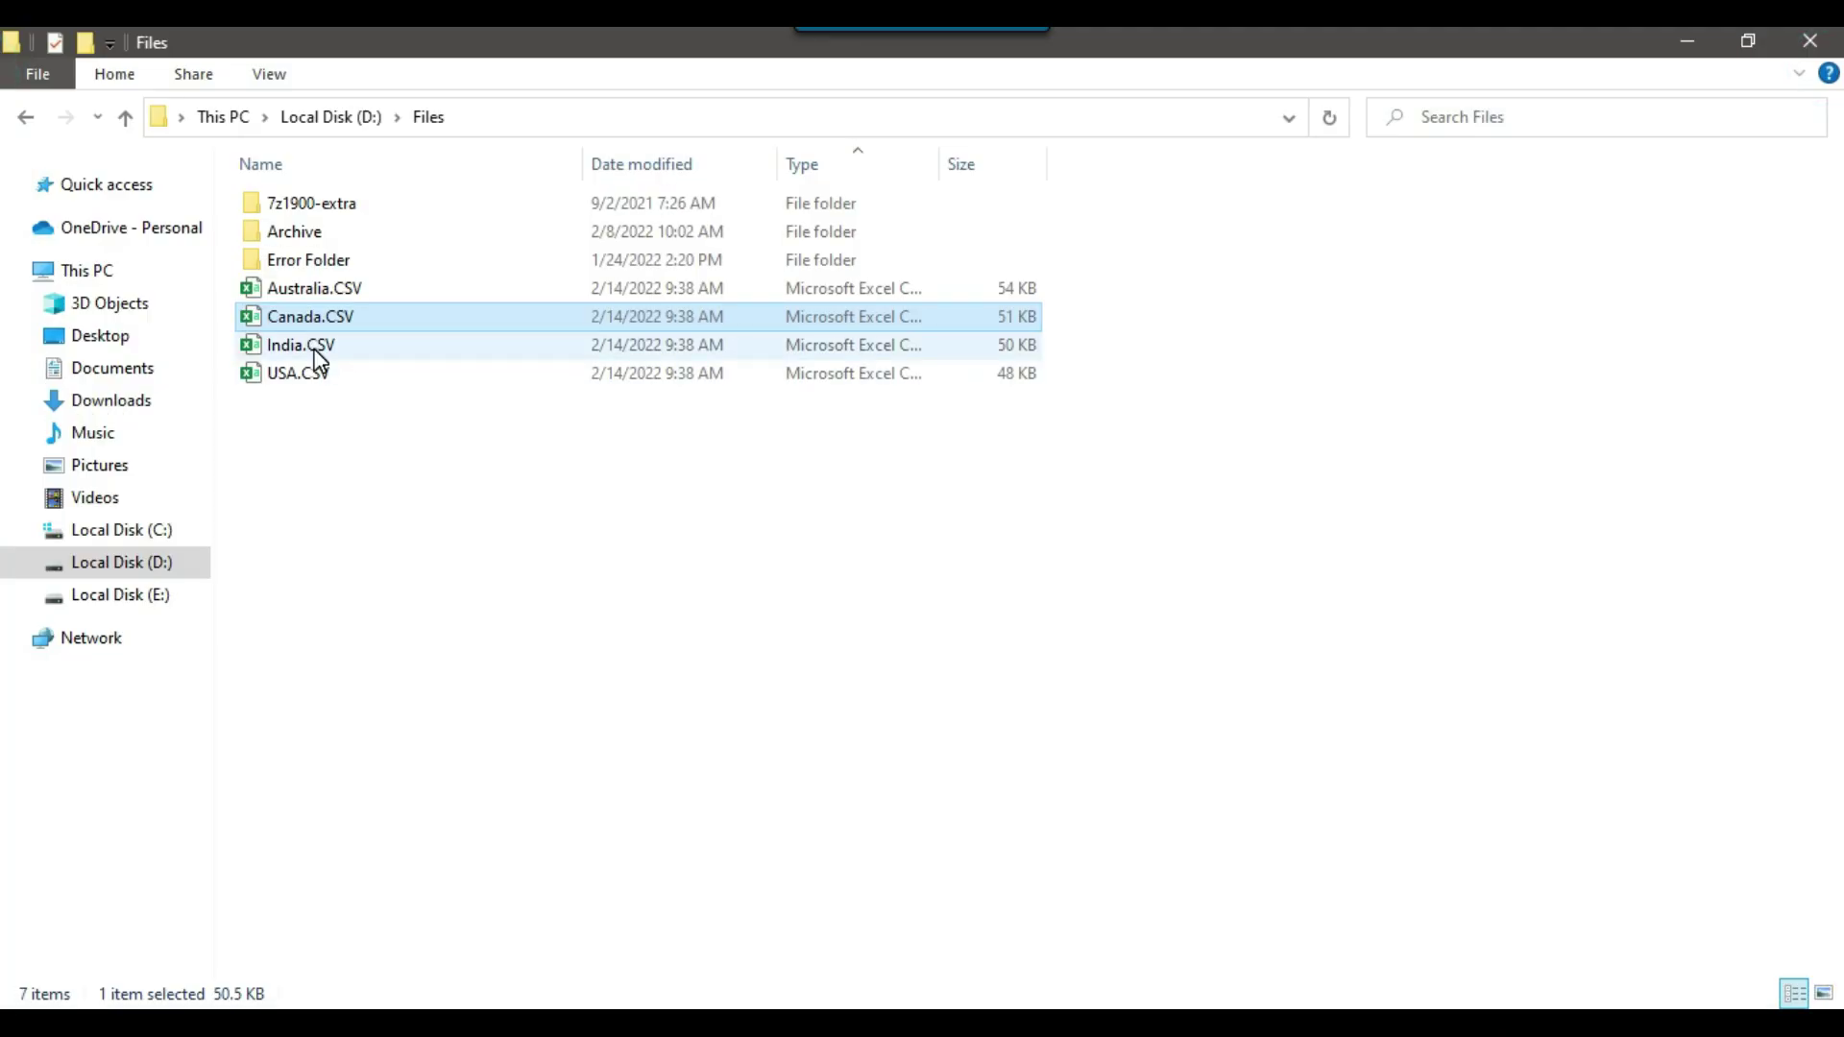
right_click(317, 346)
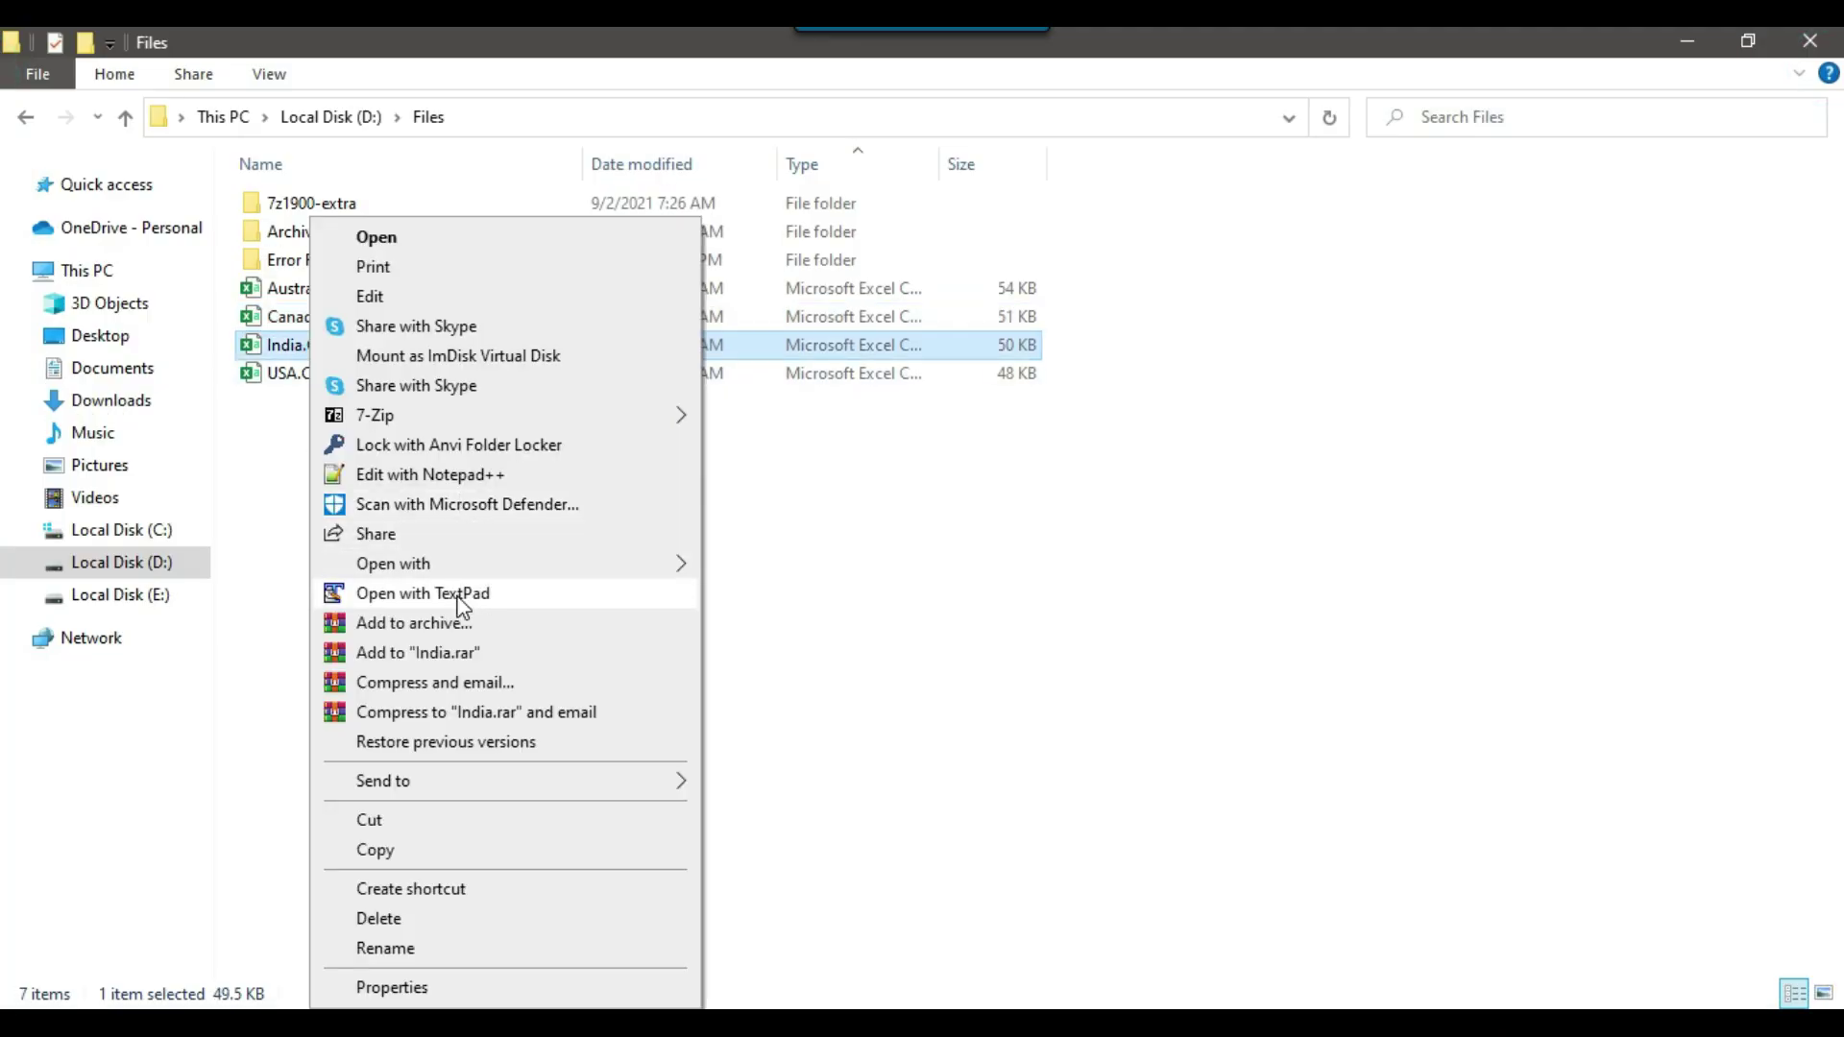
click(463, 592)
scroll(566, 767, down, 7)
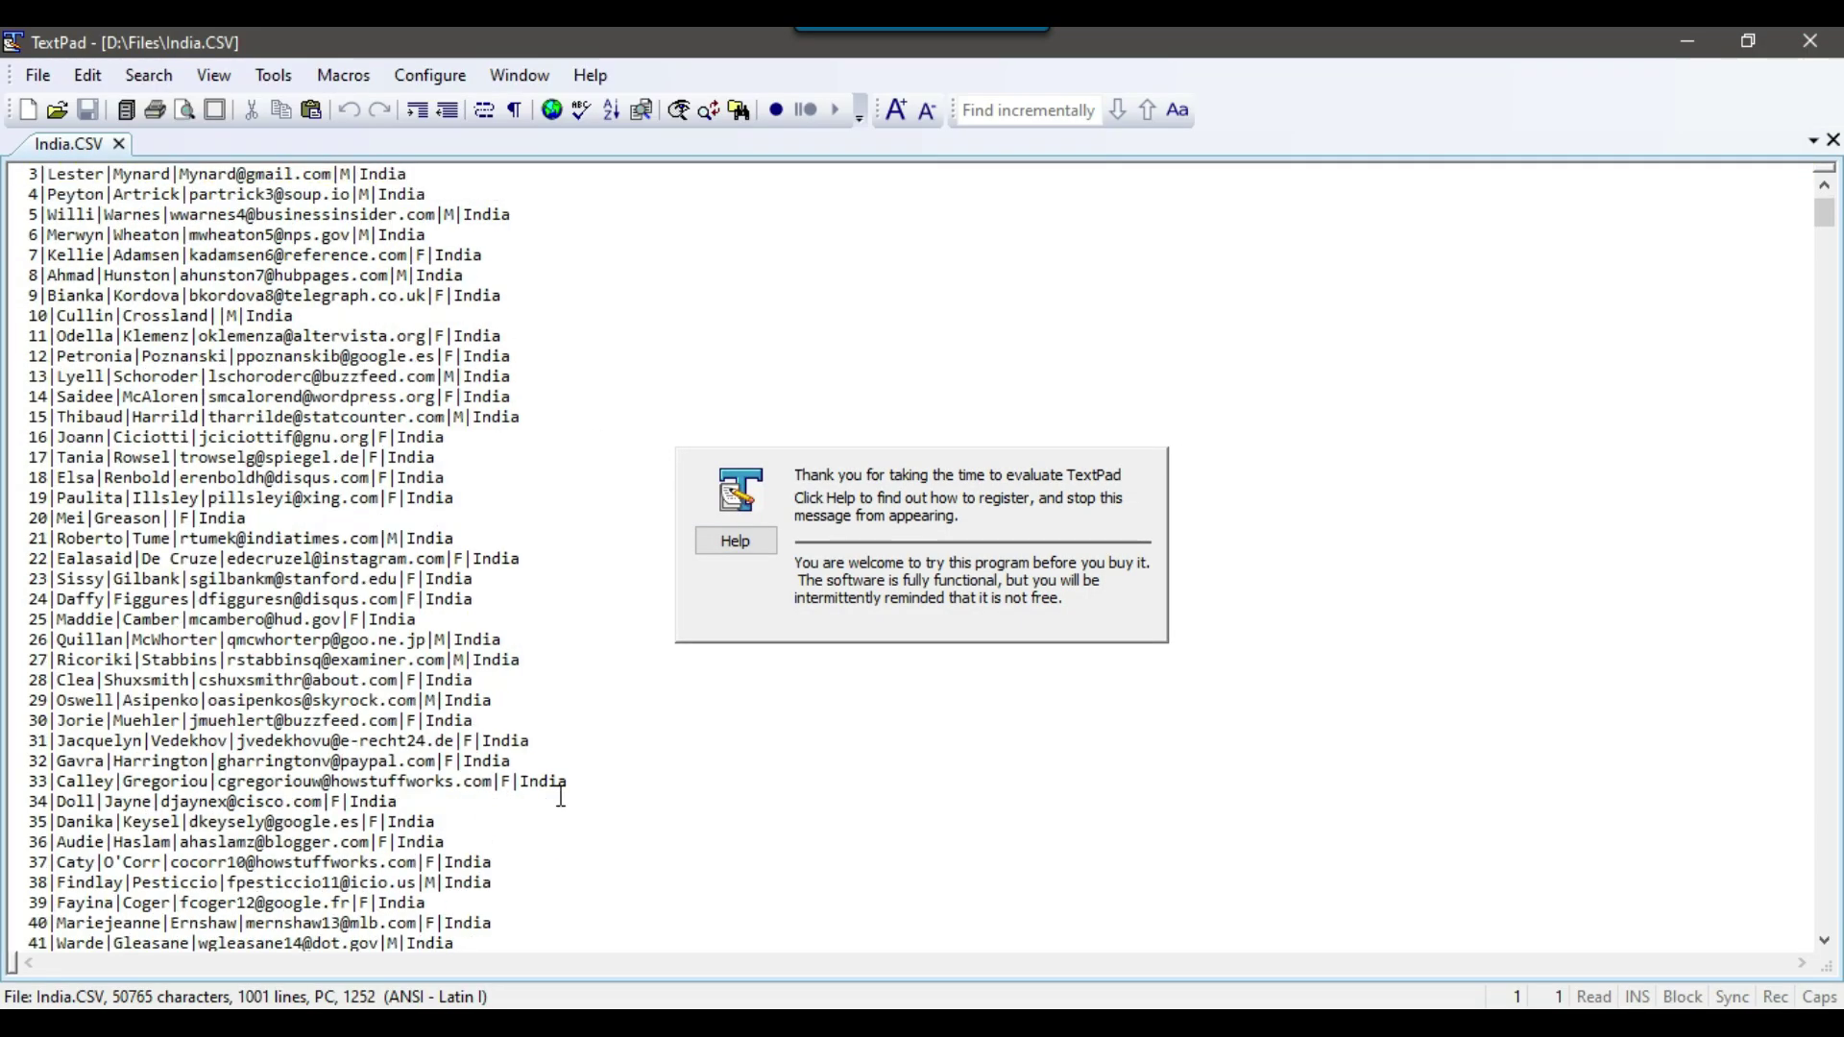